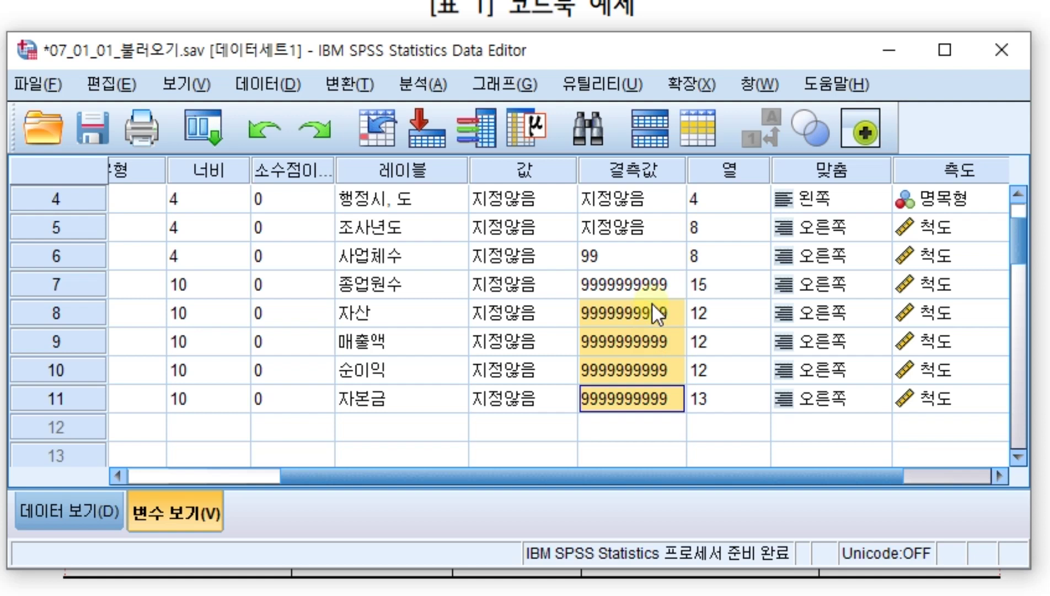
Start a Frequencies analysis (빈도분석) and add the variables Q01_KSIC_Sections through Q10_capital to it
{"action": "left_click", "coordinate": [432, 84]}
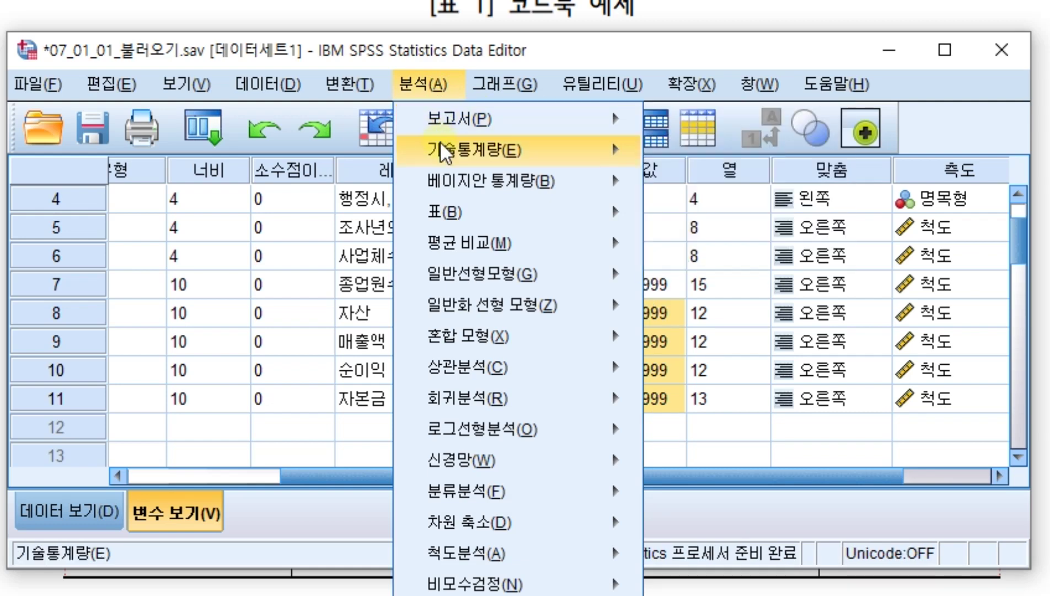
{"action": "mouse_move", "coordinate": [443, 150]}
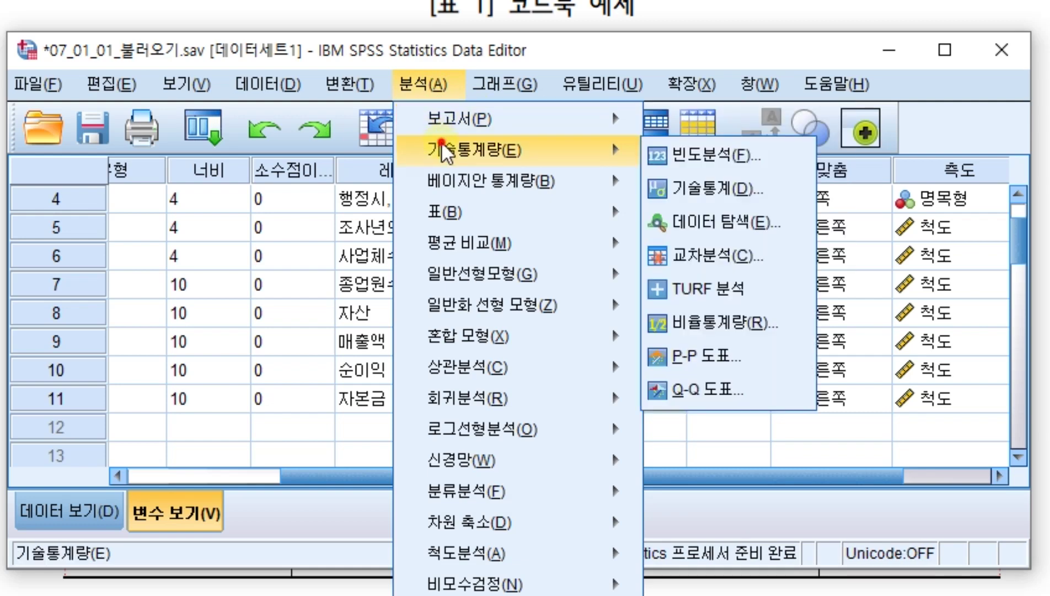
{"action": "left_click", "coordinate": [733, 153]}
{"action": "left_click_drag", "start_coordinate": [217, 132], "coordinate": [177, 132]}
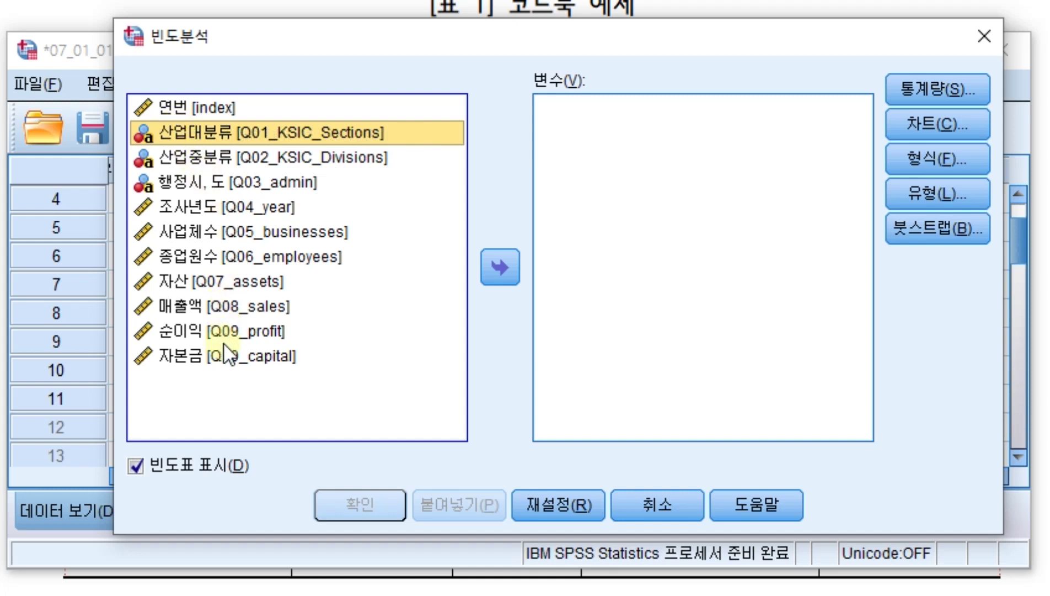
{"action": "left_click", "coordinate": [225, 357], "text": "shift"}
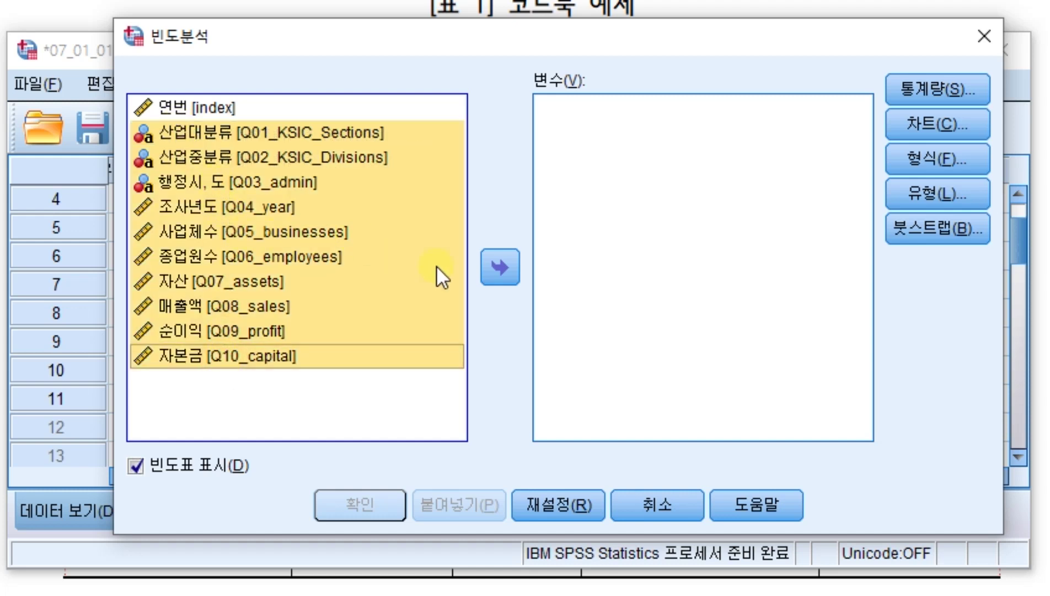
{"action": "left_click", "coordinate": [489, 267]}
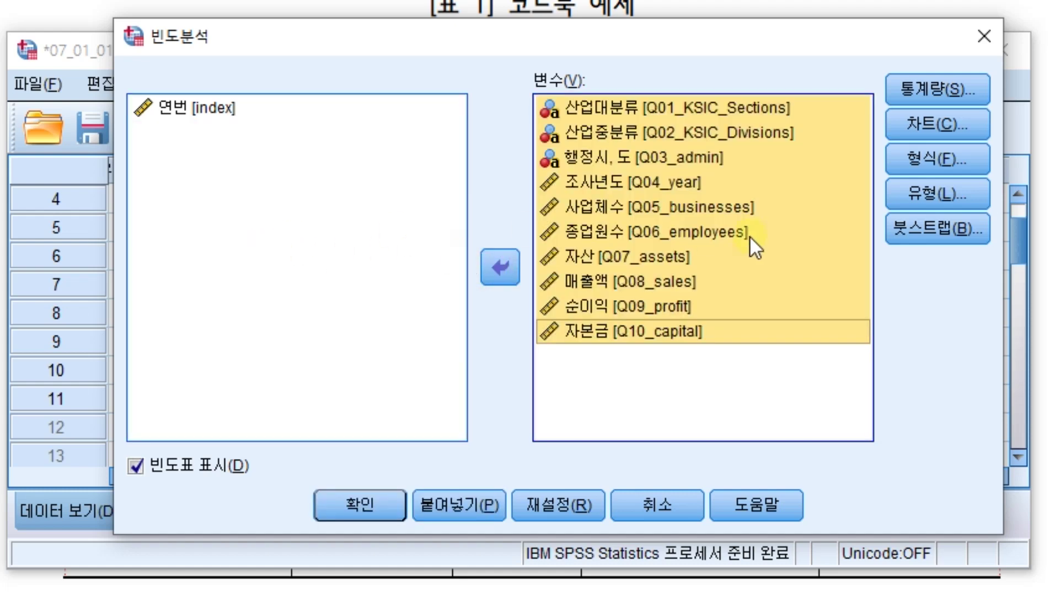
Request the mean (평균), minimum (최소값) and maximum (최대값) statistics and run the frequency analysis
{"action": "left_click", "coordinate": [923, 89]}
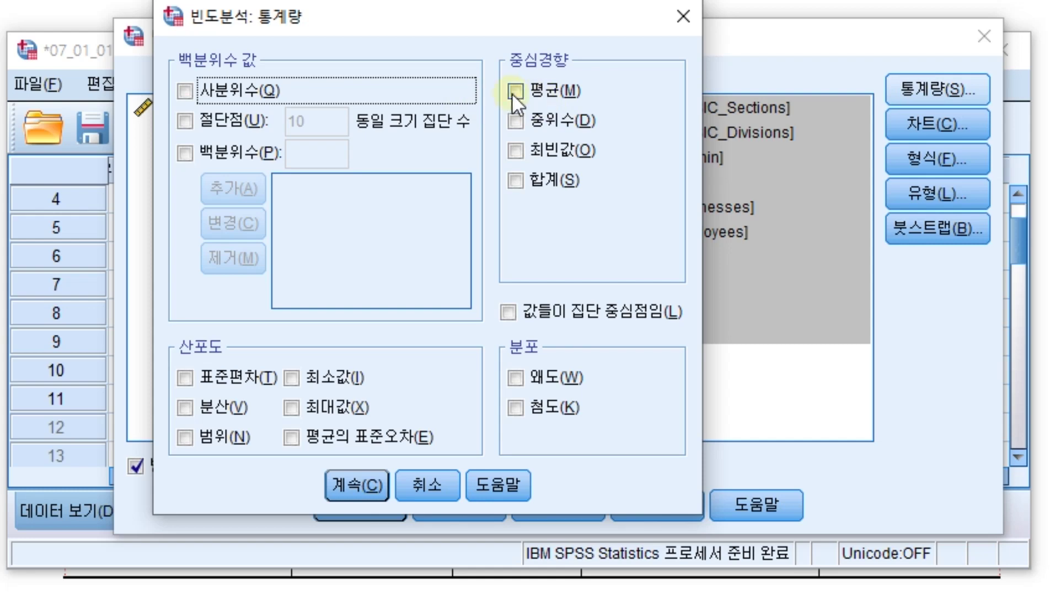
{"action": "left_click", "coordinate": [513, 91]}
{"action": "left_click", "coordinate": [297, 380]}
{"action": "left_click", "coordinate": [290, 408]}
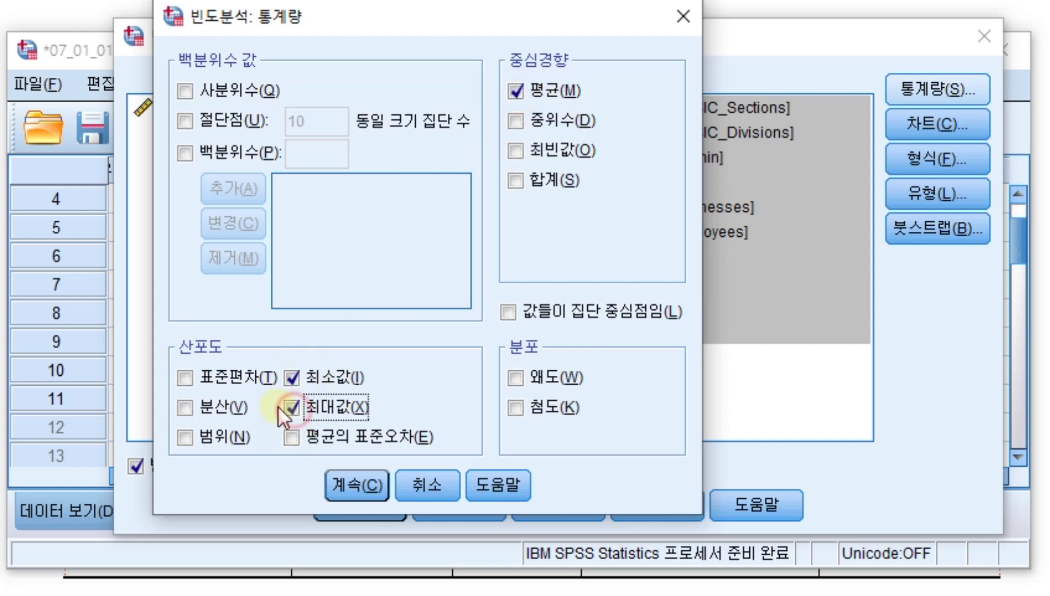
{"action": "left_click", "coordinate": [367, 484]}
{"action": "left_click", "coordinate": [371, 501]}
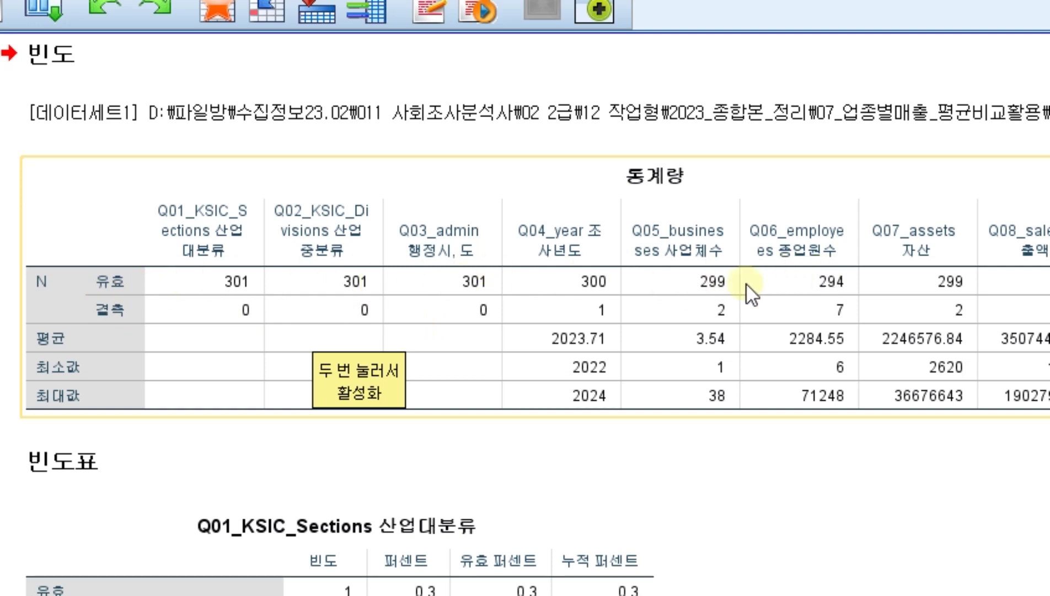
Return to the Data Editor, show the data view and go to the last cell of the dataset
{"action": "key", "text": "alt+Tab"}
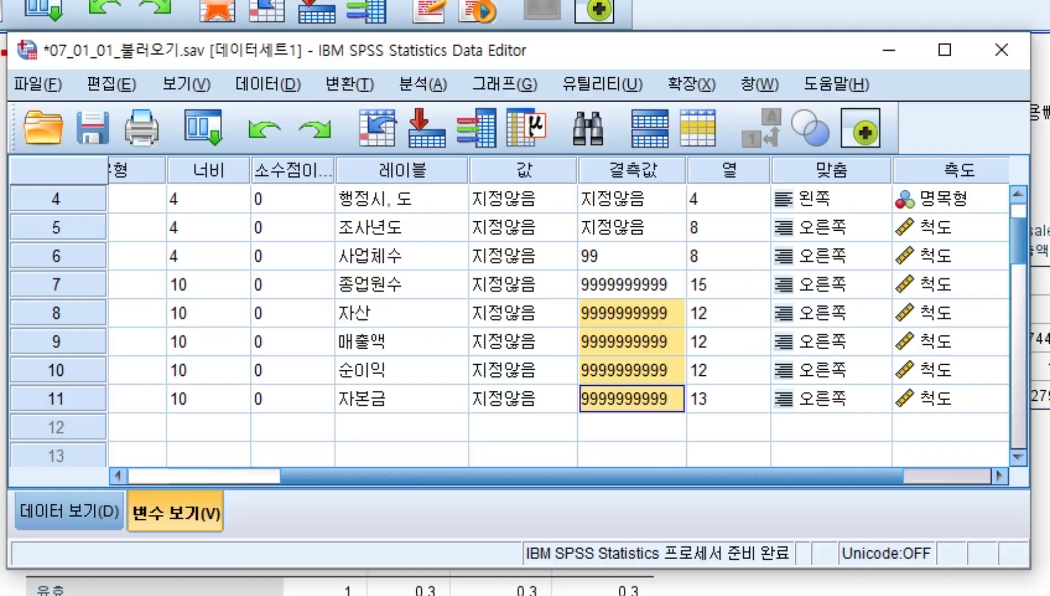
{"action": "left_click", "coordinate": [47, 508]}
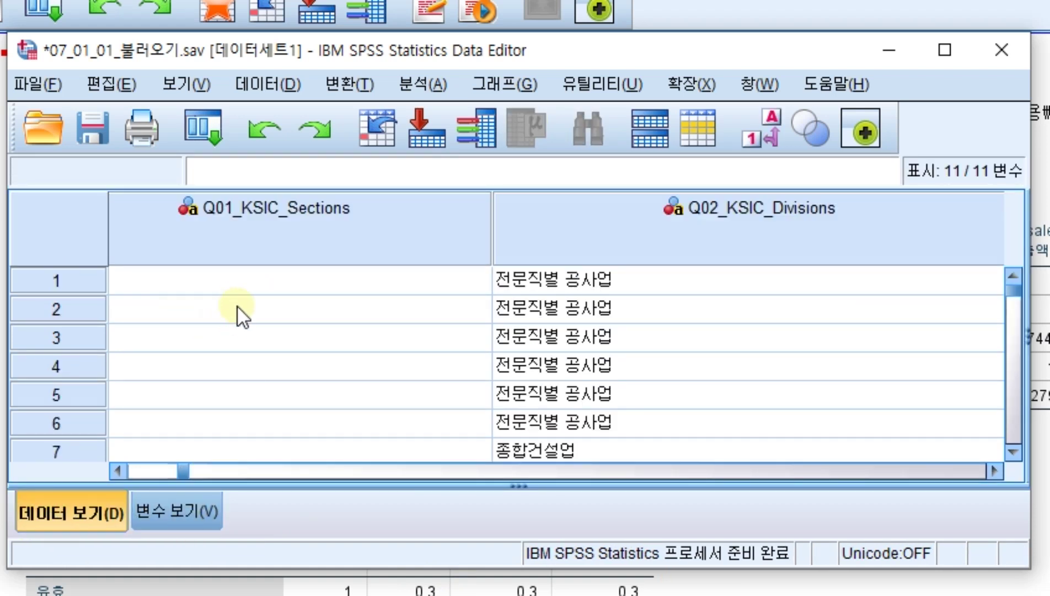
{"action": "left_click", "coordinate": [240, 289]}
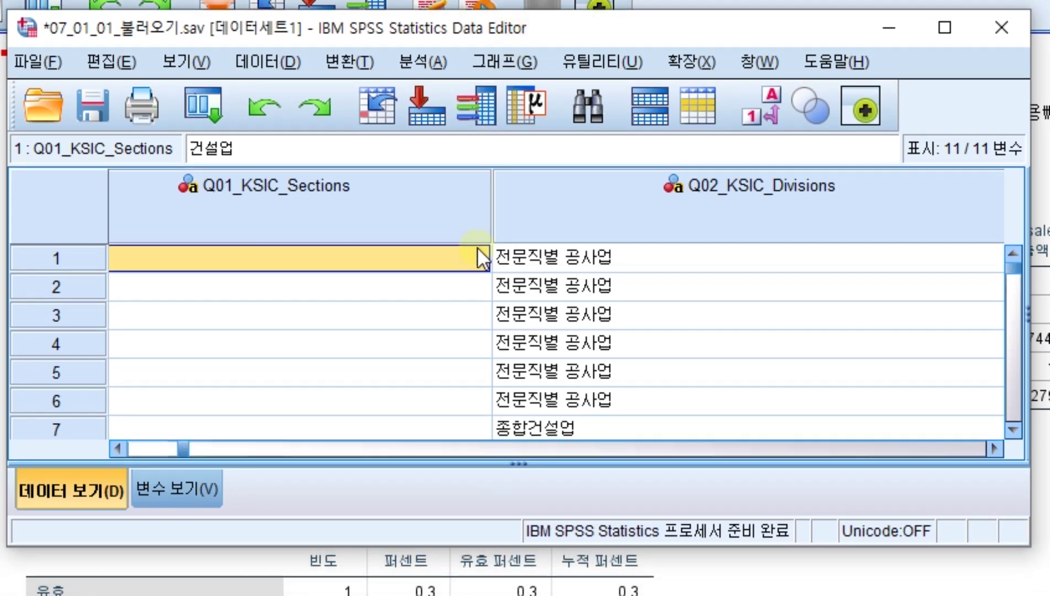
{"action": "key", "text": "ctrl+End"}
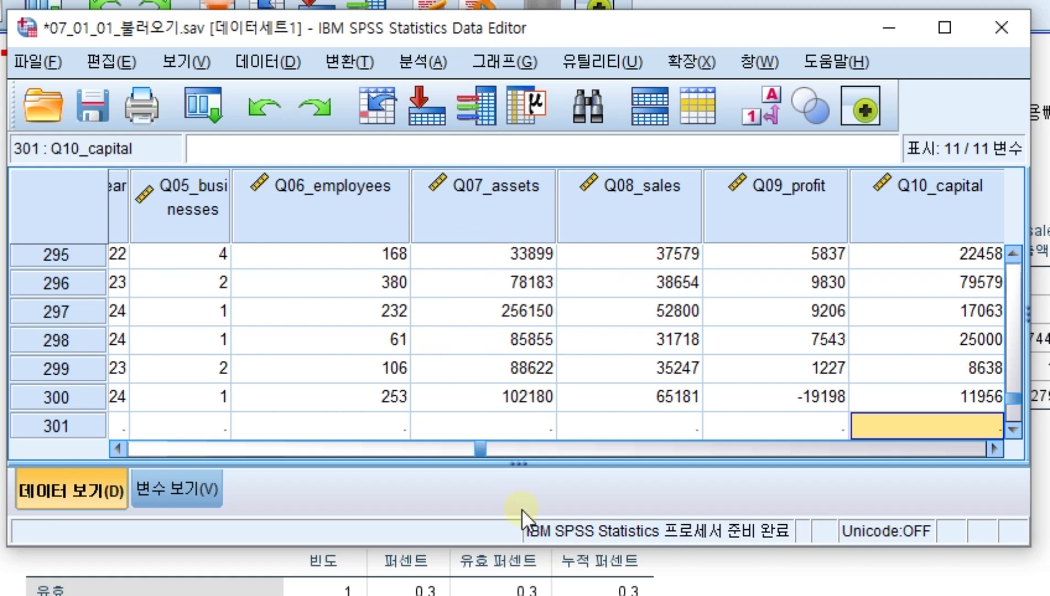
{"action": "key", "text": "super"}
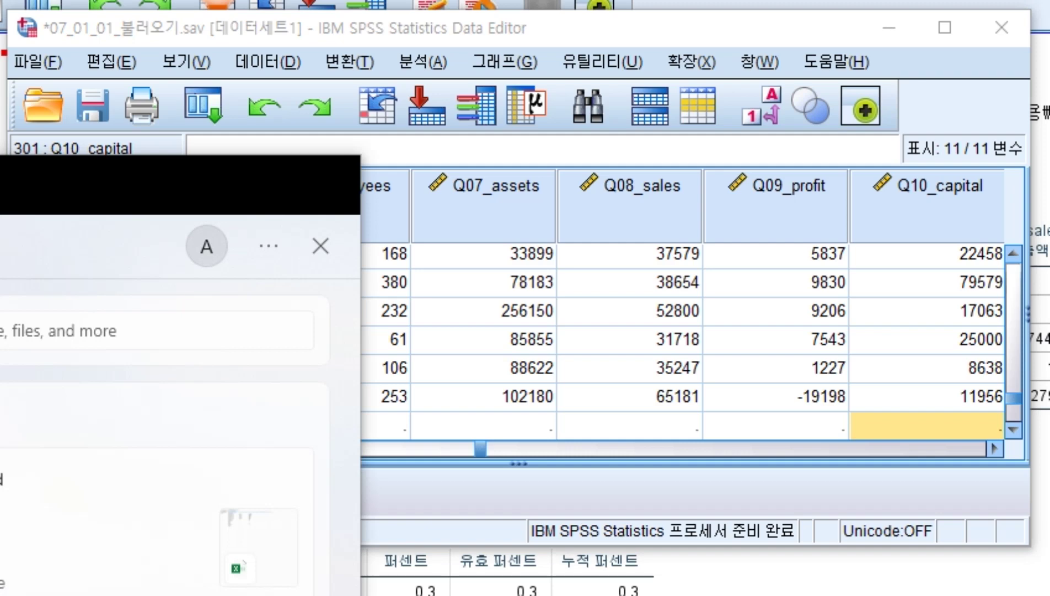
{"action": "key", "text": "ctrl+super+o"}
{"action": "left_click", "coordinate": [105, 388]}
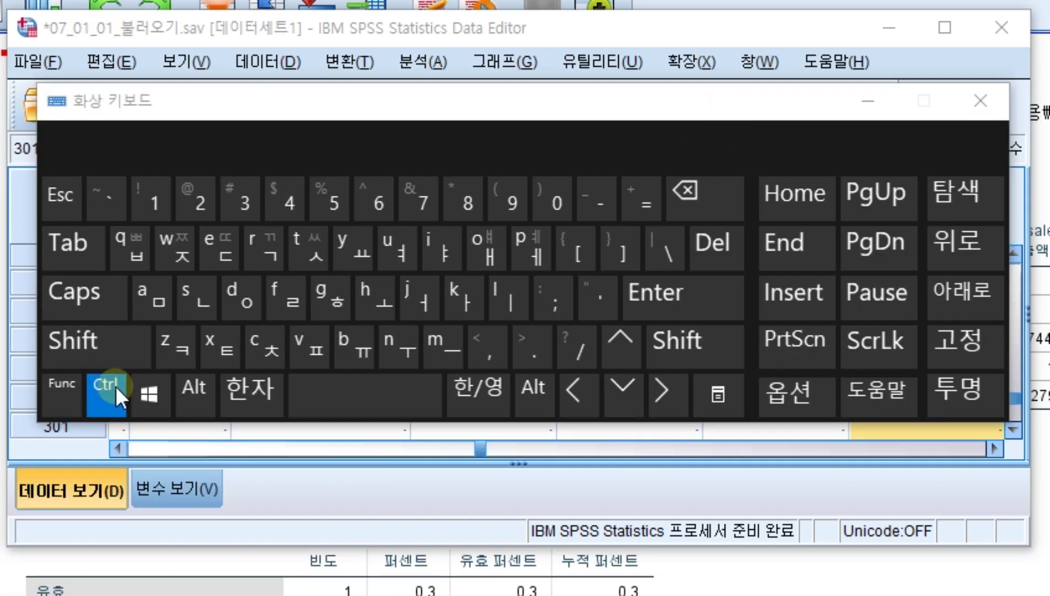
{"action": "left_click", "coordinate": [796, 264]}
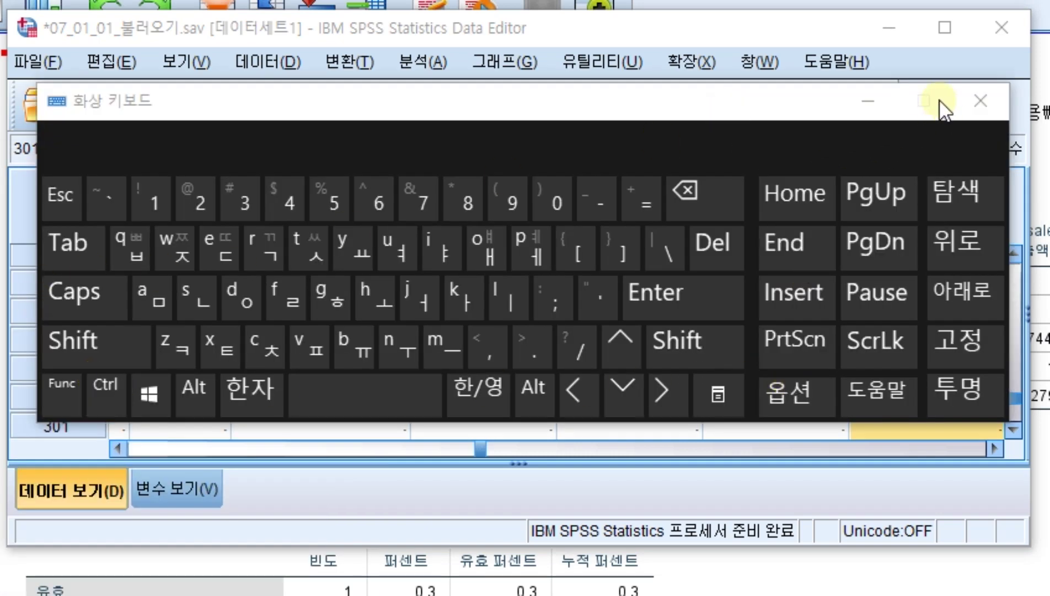
{"action": "left_click", "coordinate": [874, 99]}
Delete the empty case in row 301 at the end of the dataset
{"action": "scroll", "coordinate": [906, 401], "scroll_direction": "down", "scroll_amount": 1}
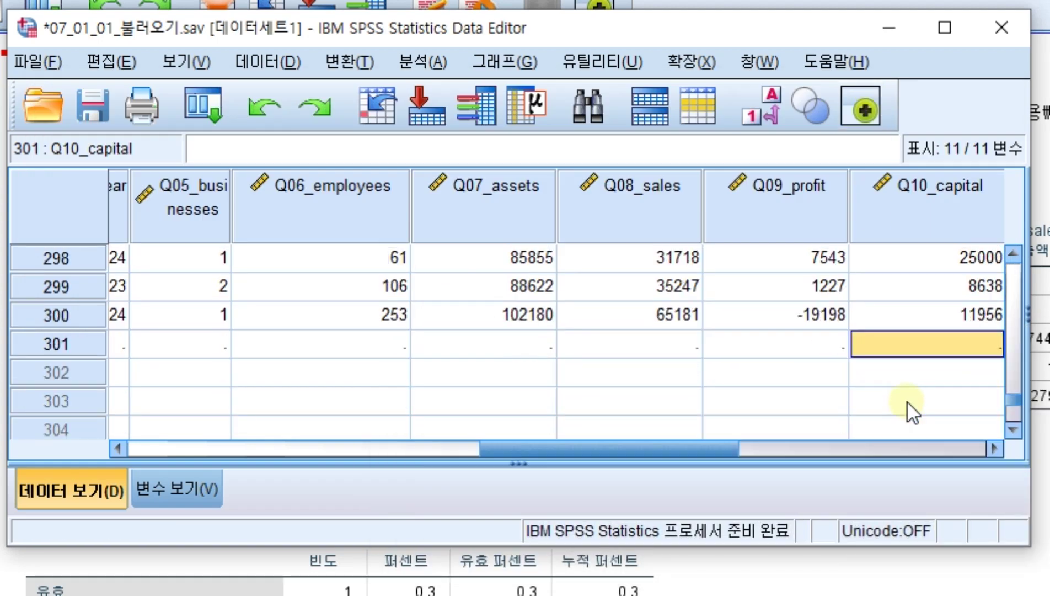
{"action": "key", "text": "Left"}
{"action": "key", "text": "Home"}
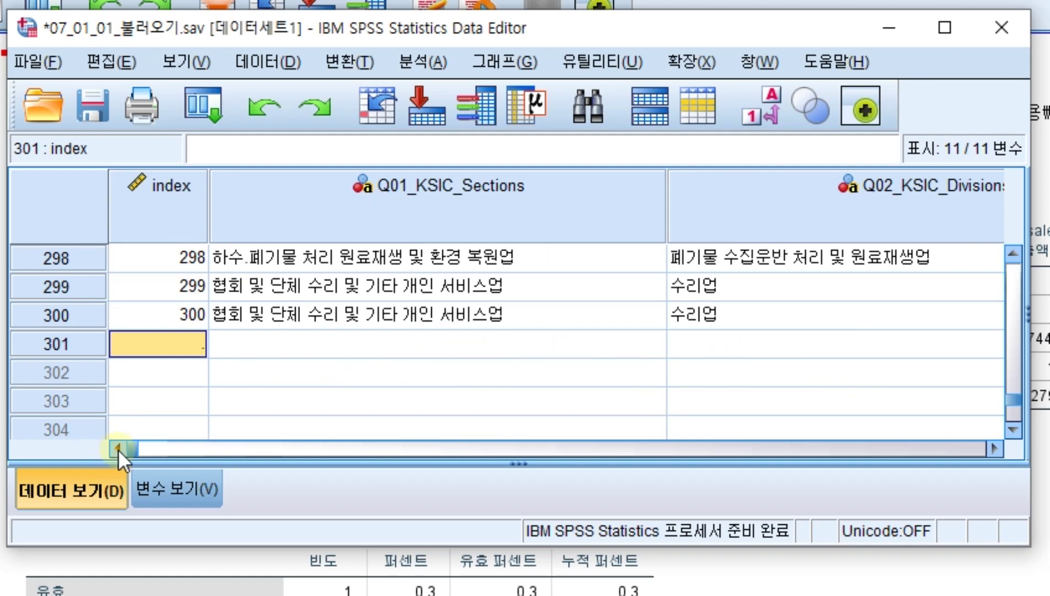
{"action": "left_click_drag", "start_coordinate": [129, 446], "coordinate": [107, 436]}
{"action": "left_click", "coordinate": [52, 345]}
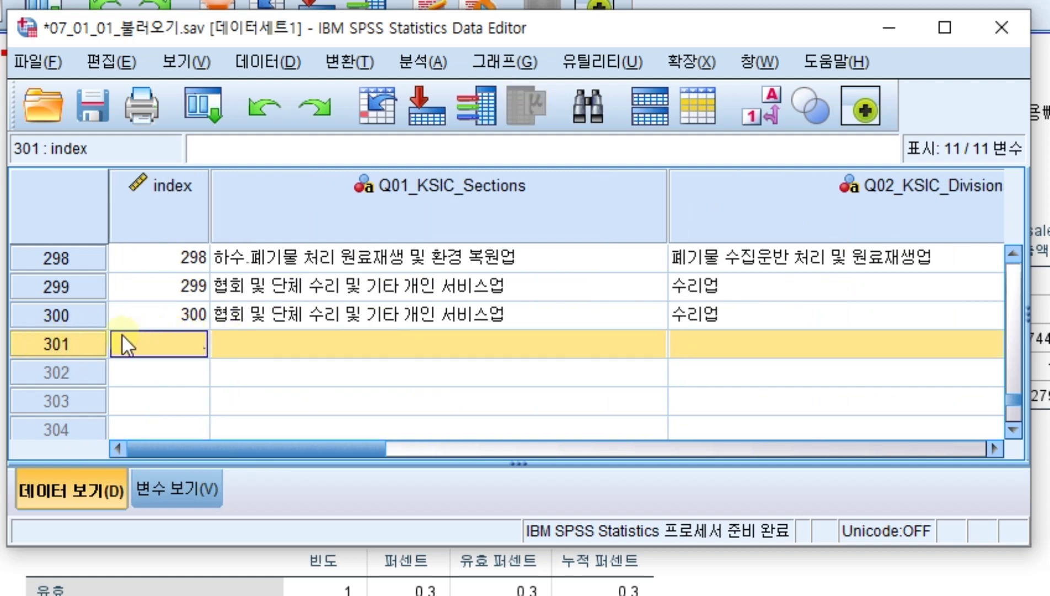
{"action": "right_click", "coordinate": [95, 339]}
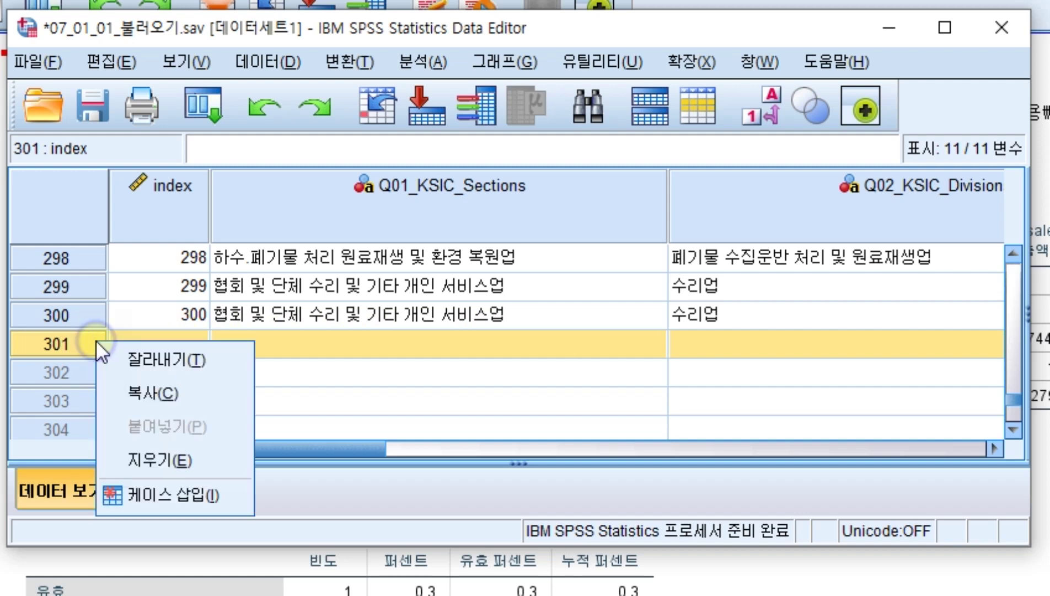
{"action": "left_click", "coordinate": [142, 460]}
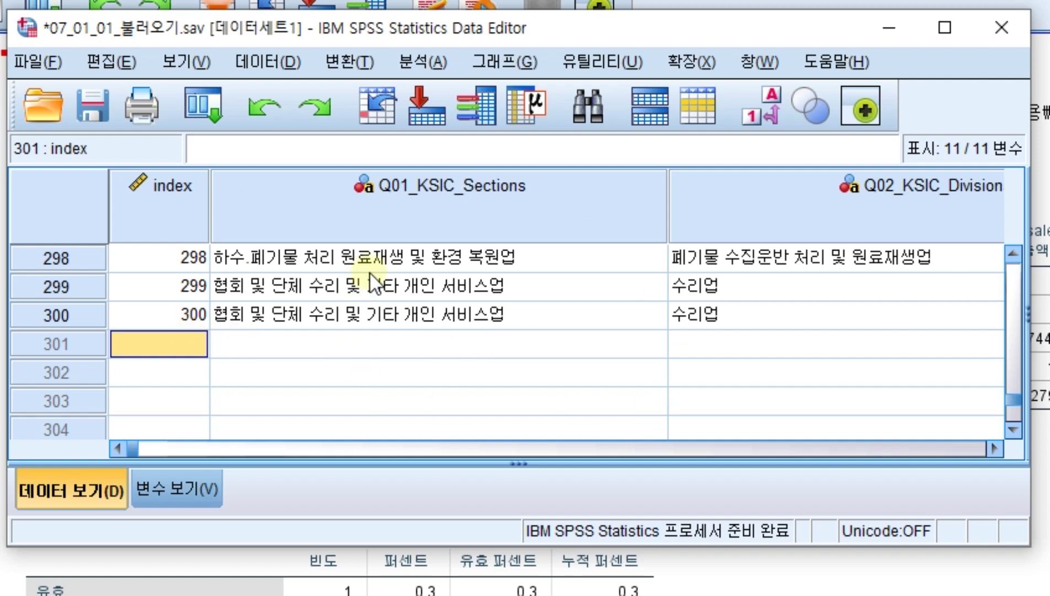
Rerun the Frequencies analysis with the same variables and statistics
{"action": "left_click", "coordinate": [417, 66]}
{"action": "mouse_move", "coordinate": [445, 127]}
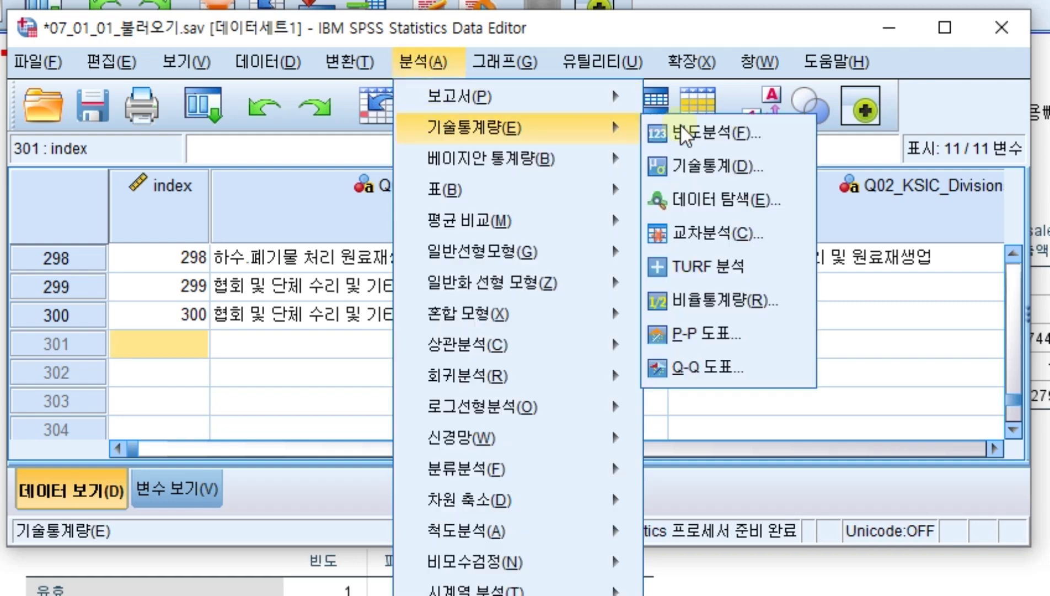
{"action": "left_click", "coordinate": [679, 133]}
{"action": "left_click", "coordinate": [393, 507]}
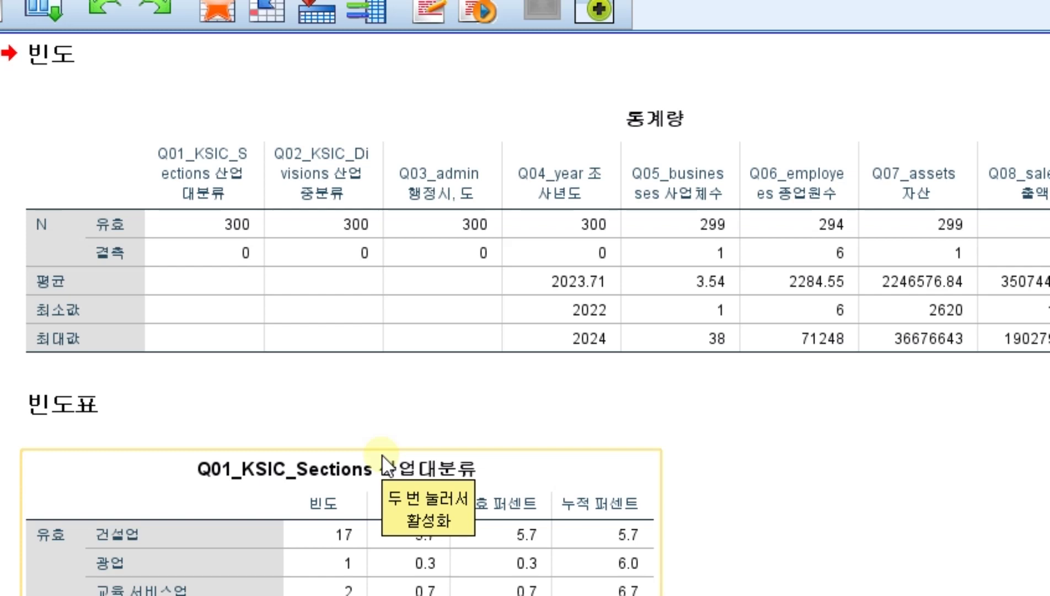
Review the 통계량 table and the Q01 and Q02 frequency tables in the new output
{"action": "scroll", "coordinate": [429, 253], "scroll_direction": "down", "scroll_amount": 8}
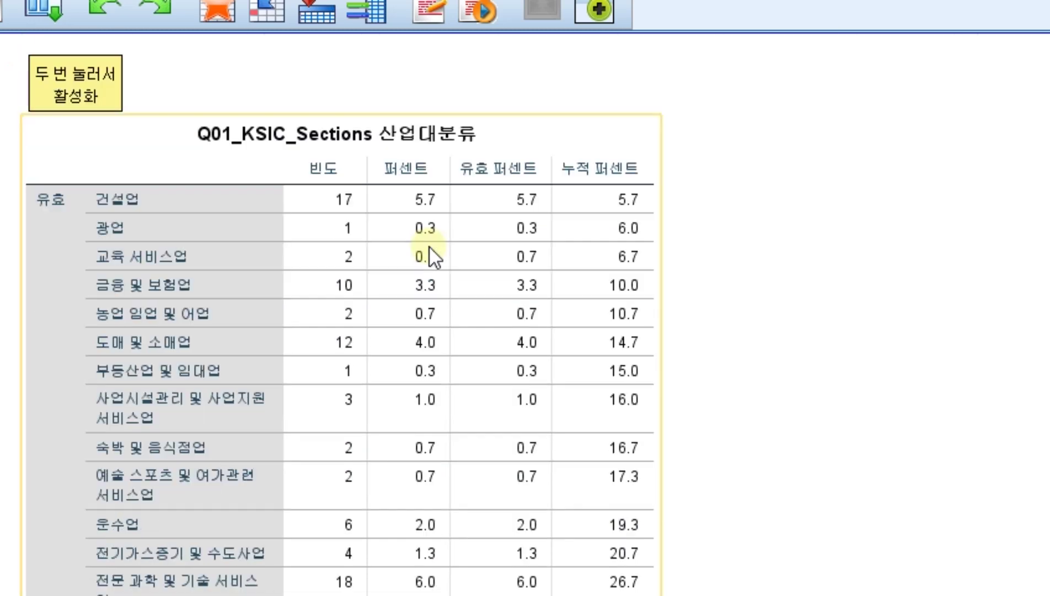
{"action": "scroll", "coordinate": [429, 258], "scroll_direction": "down", "scroll_amount": 6}
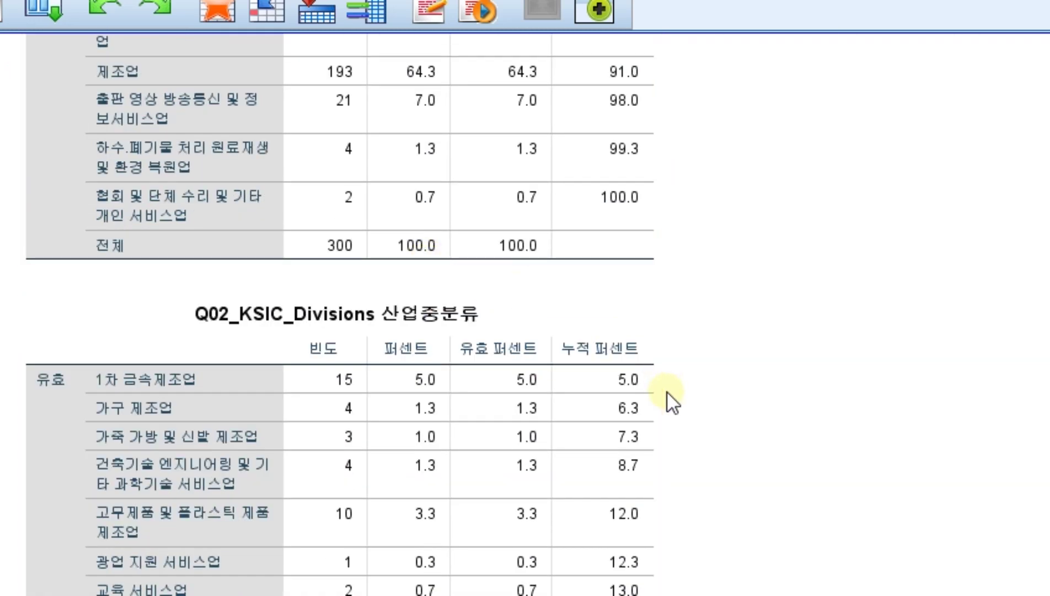
{"action": "scroll", "coordinate": [665, 393], "scroll_direction": "up", "scroll_amount": 15}
{"action": "scroll", "coordinate": [665, 394], "scroll_direction": "up", "scroll_amount": 6}
{"action": "scroll", "coordinate": [665, 393], "scroll_direction": "down", "scroll_amount": 4}
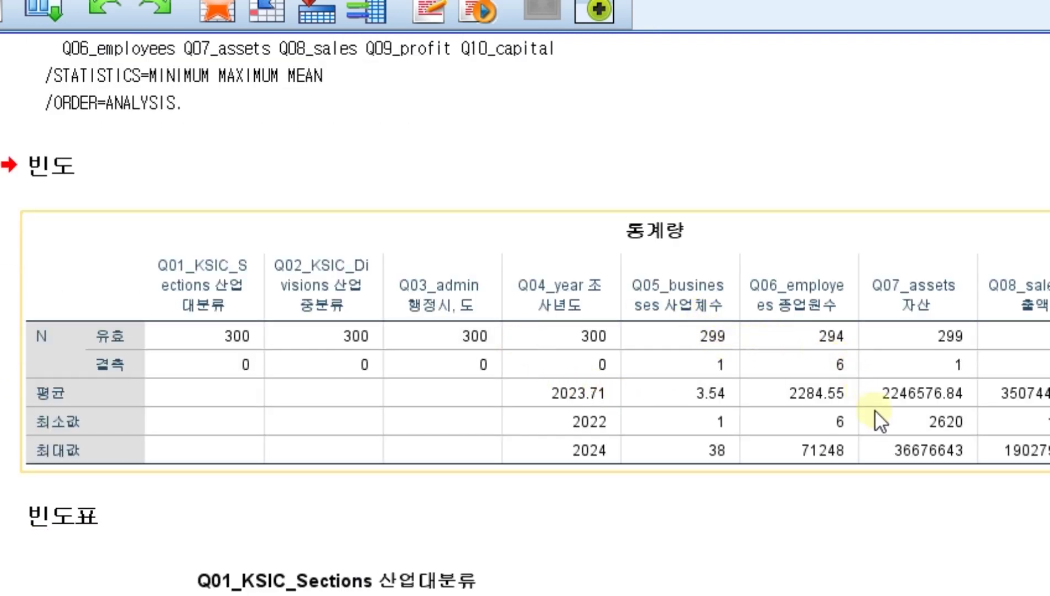
Move the 통계량 table above the 빈도 heading in the output
{"action": "left_click", "coordinate": [758, 135]}
{"action": "left_click_drag", "start_coordinate": [756, 128], "coordinate": [756, 130]}
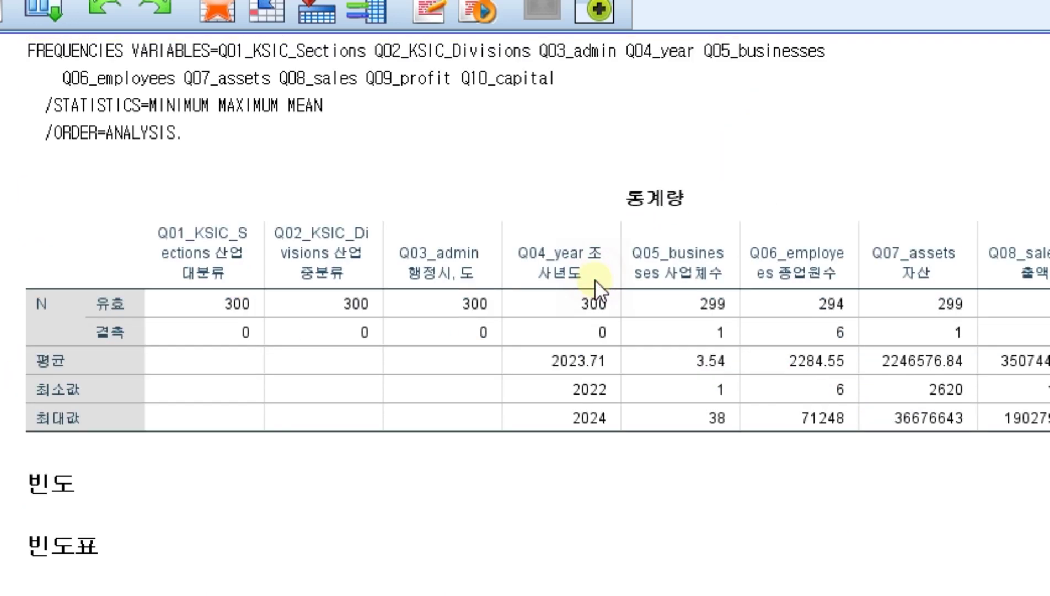
{"action": "left_click", "coordinate": [553, 252]}
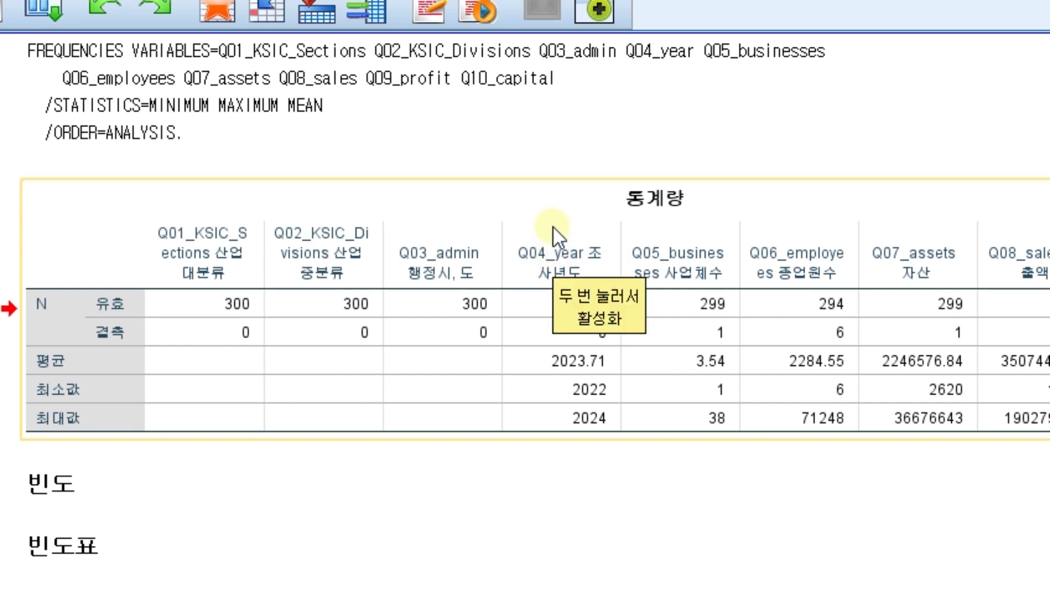
{"action": "left_click", "coordinate": [1018, 483]}
Examine the Q01_KSIC_Sections frequency table's industry categories and their frequencies down to the total row
{"action": "scroll", "coordinate": [1018, 476], "scroll_direction": "down", "scroll_amount": 6}
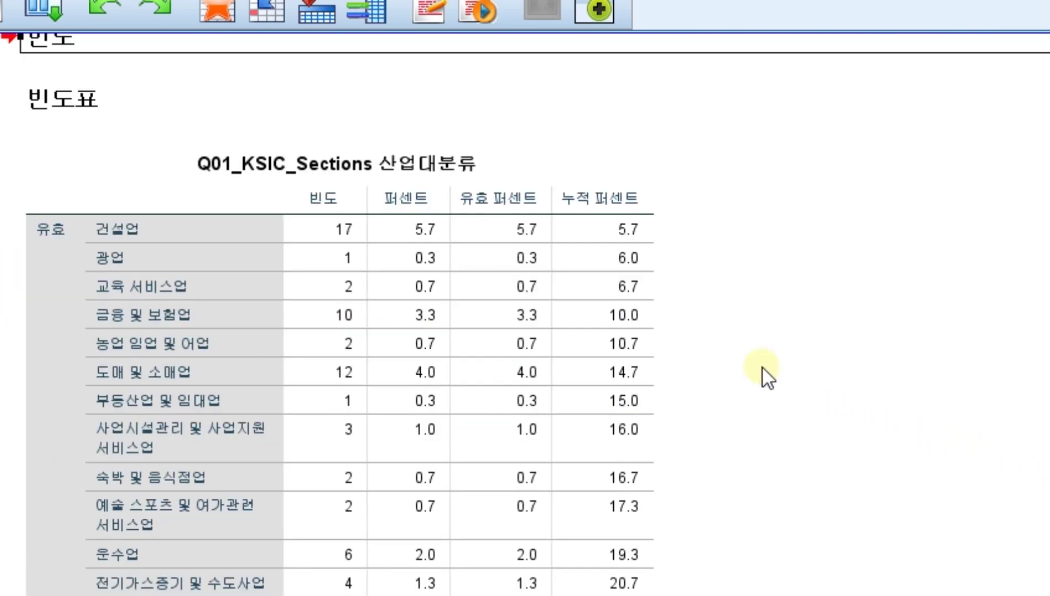
{"action": "left_click", "coordinate": [309, 245]}
{"action": "scroll", "coordinate": [305, 242], "scroll_direction": "down", "scroll_amount": 5}
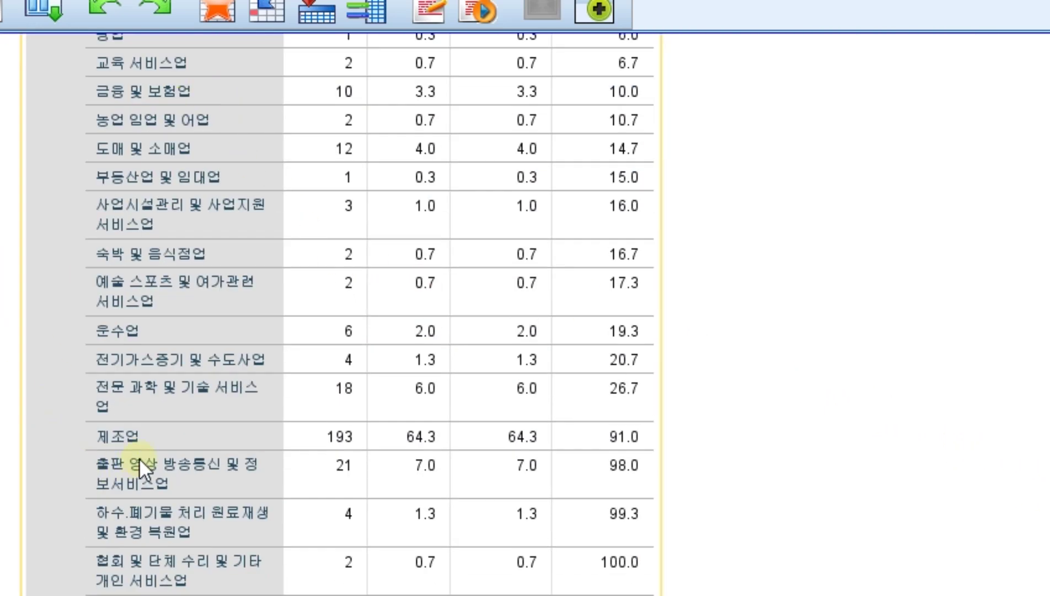
{"action": "scroll", "coordinate": [139, 457], "scroll_direction": "down", "scroll_amount": 3}
{"action": "scroll", "coordinate": [123, 479], "scroll_direction": "up", "scroll_amount": 10}
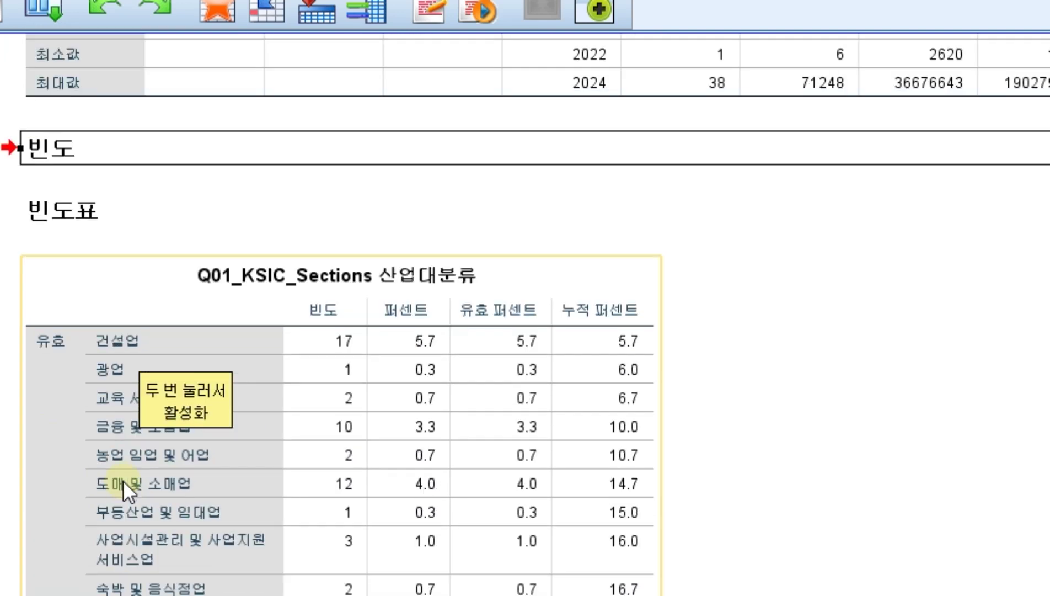
{"action": "scroll", "coordinate": [123, 480], "scroll_direction": "down", "scroll_amount": 5}
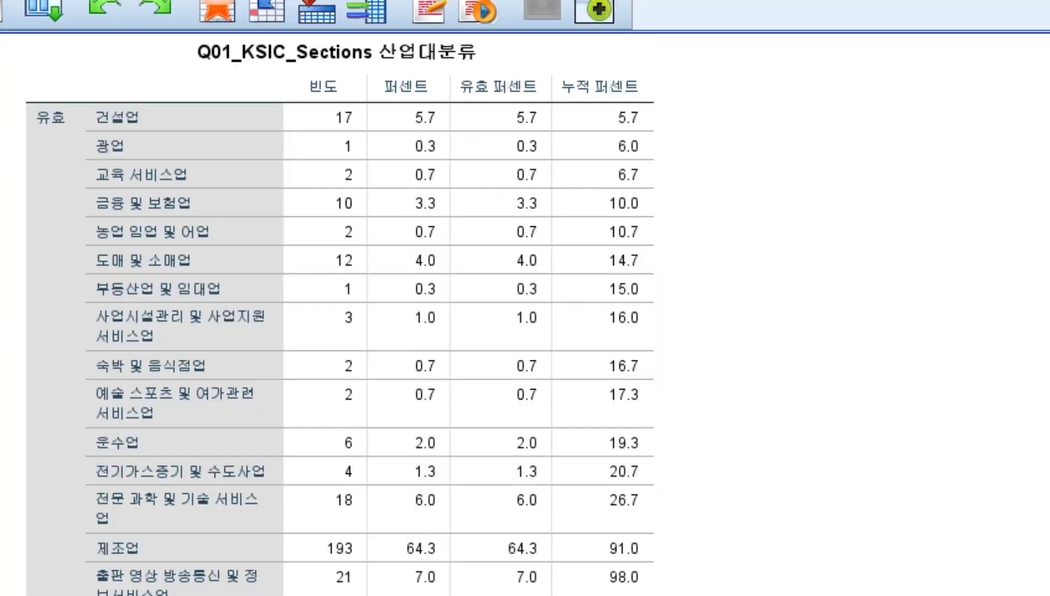
{"action": "left_click", "coordinate": [233, 95]}
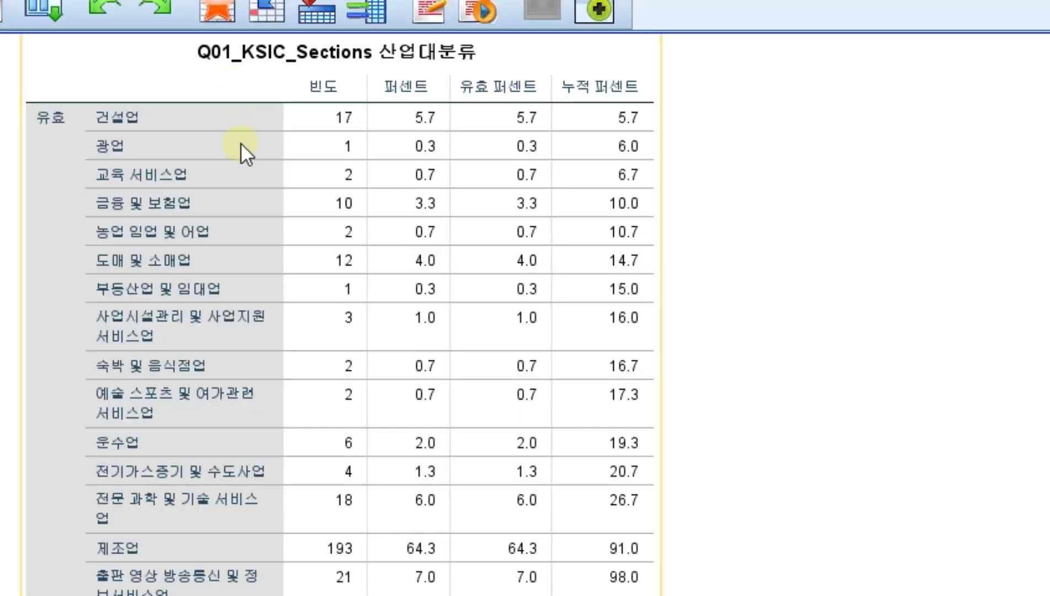
{"action": "scroll", "coordinate": [241, 146], "scroll_direction": "down", "scroll_amount": 5}
{"action": "scroll", "coordinate": [241, 146], "scroll_direction": "up", "scroll_amount": 3}
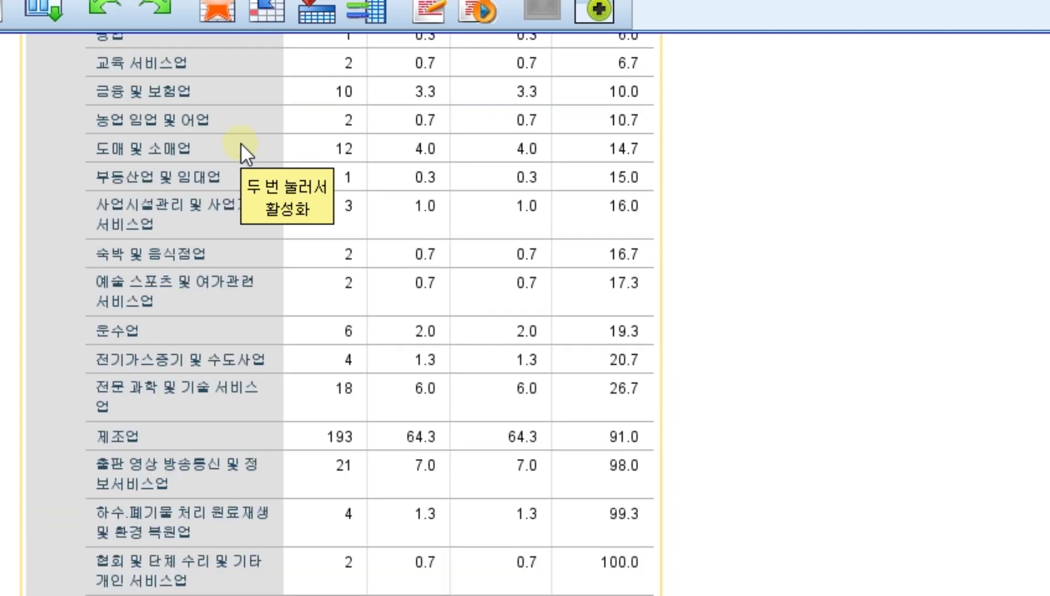
{"action": "scroll", "coordinate": [241, 146], "scroll_direction": "up", "scroll_amount": 3}
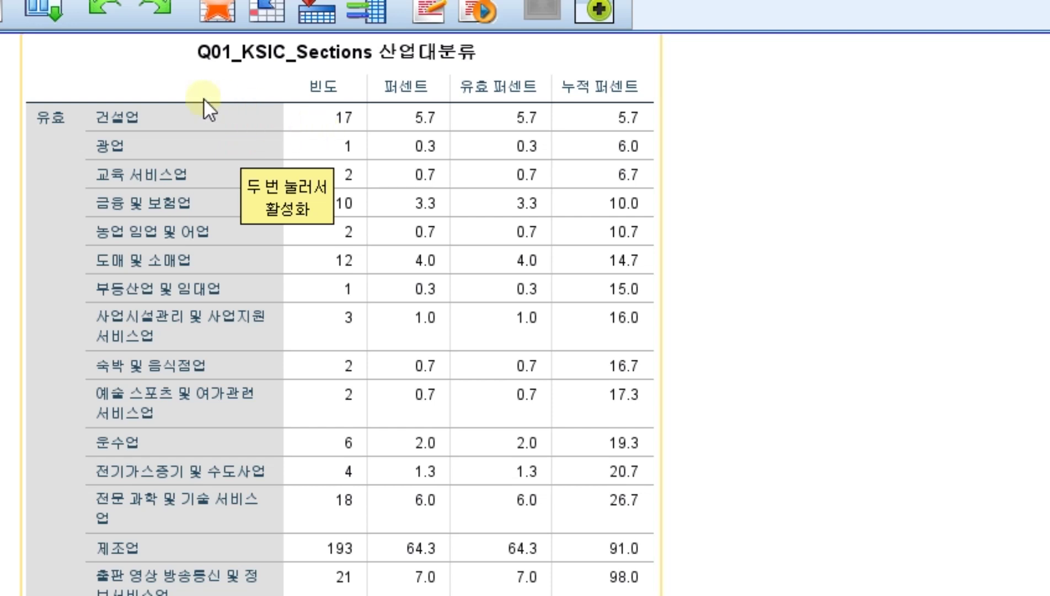
{"action": "scroll", "coordinate": [291, 166], "scroll_direction": "down", "scroll_amount": 12}
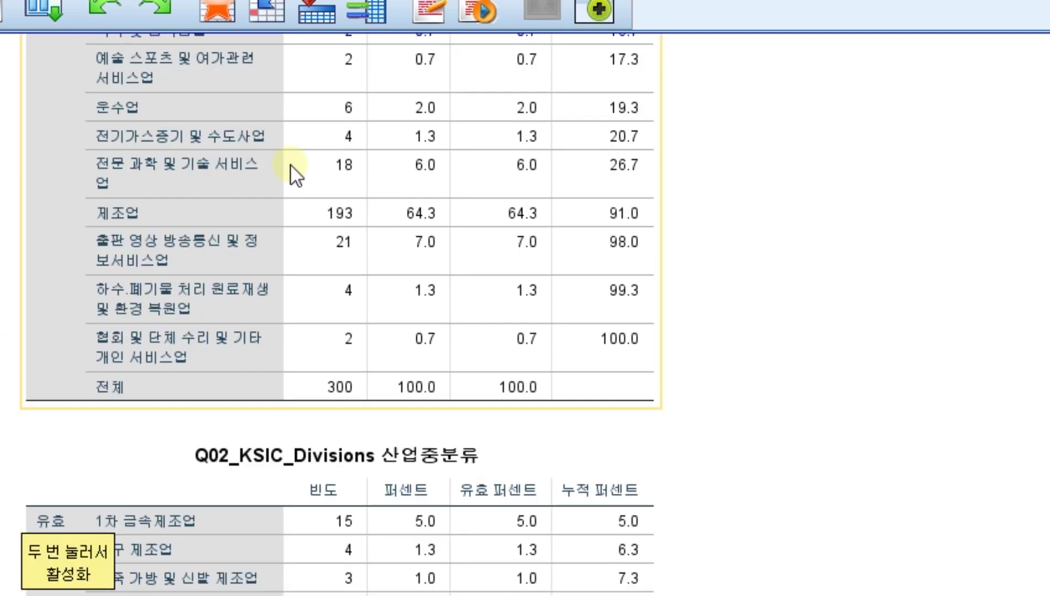
Examine the Q02_KSIC_Divisions and Q03_admin frequency tables, checking their categories and frequencies down to the total rows
{"action": "scroll", "coordinate": [291, 166], "scroll_direction": "up", "scroll_amount": 5}
{"action": "left_click", "coordinate": [218, 325]}
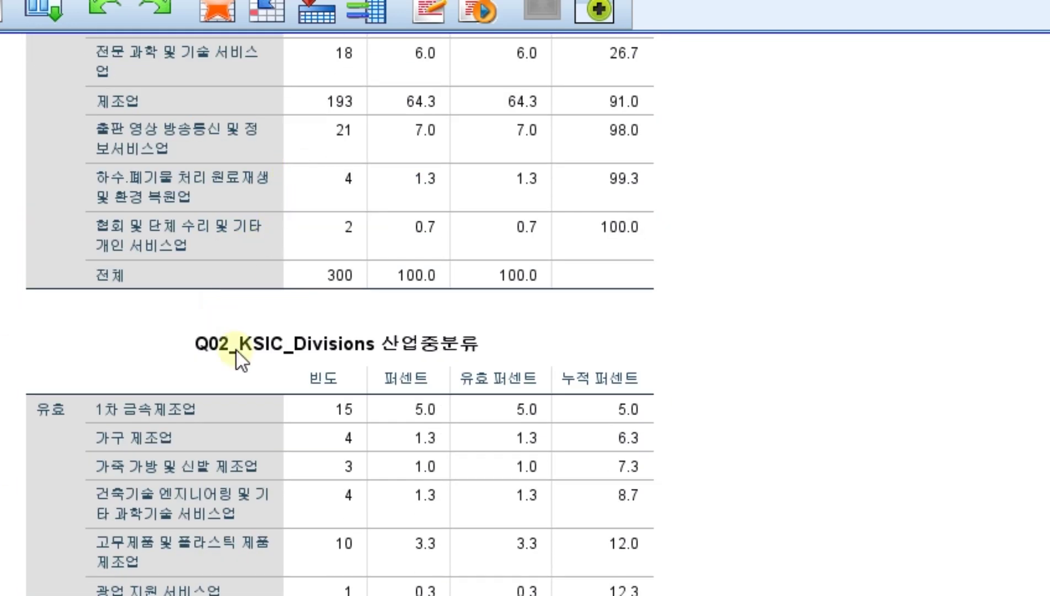
{"action": "scroll", "coordinate": [504, 417], "scroll_direction": "down", "scroll_amount": 3}
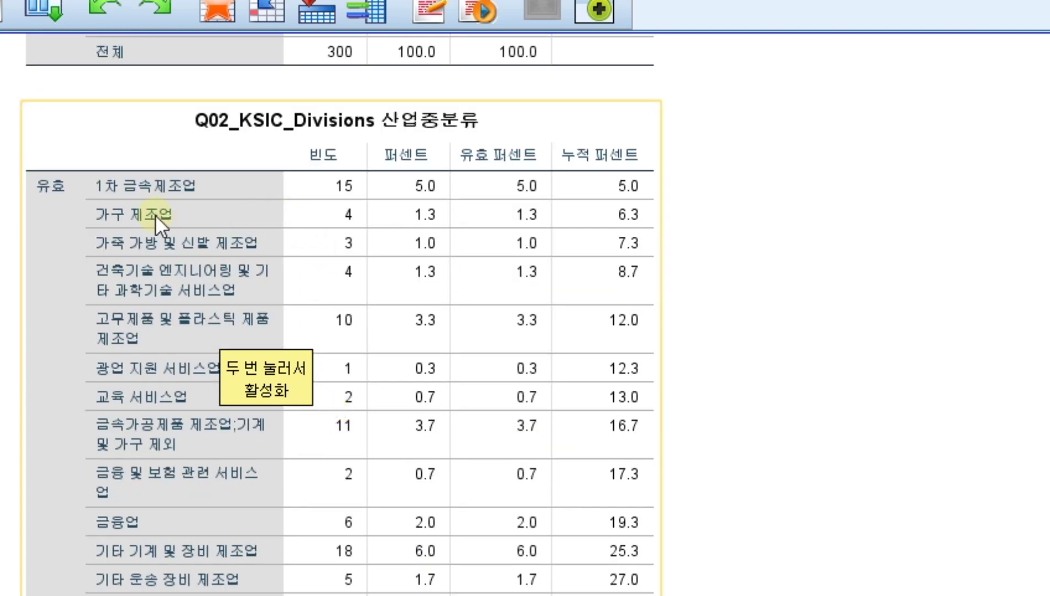
{"action": "scroll", "coordinate": [155, 221], "scroll_direction": "down", "scroll_amount": 20}
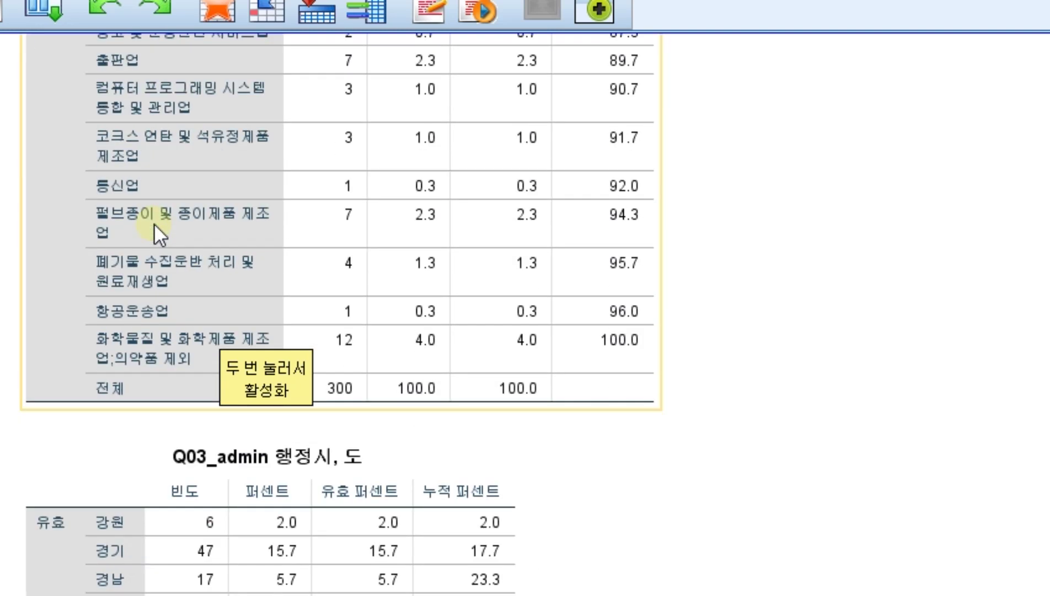
{"action": "scroll", "coordinate": [155, 223], "scroll_direction": "up", "scroll_amount": 20}
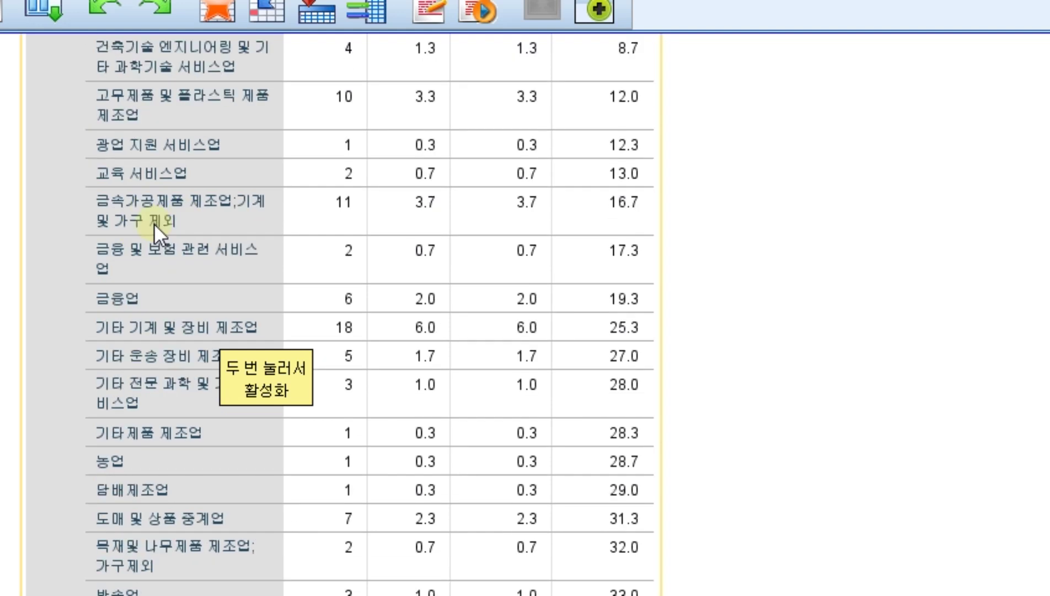
{"action": "scroll", "coordinate": [155, 224], "scroll_direction": "up", "scroll_amount": 3}
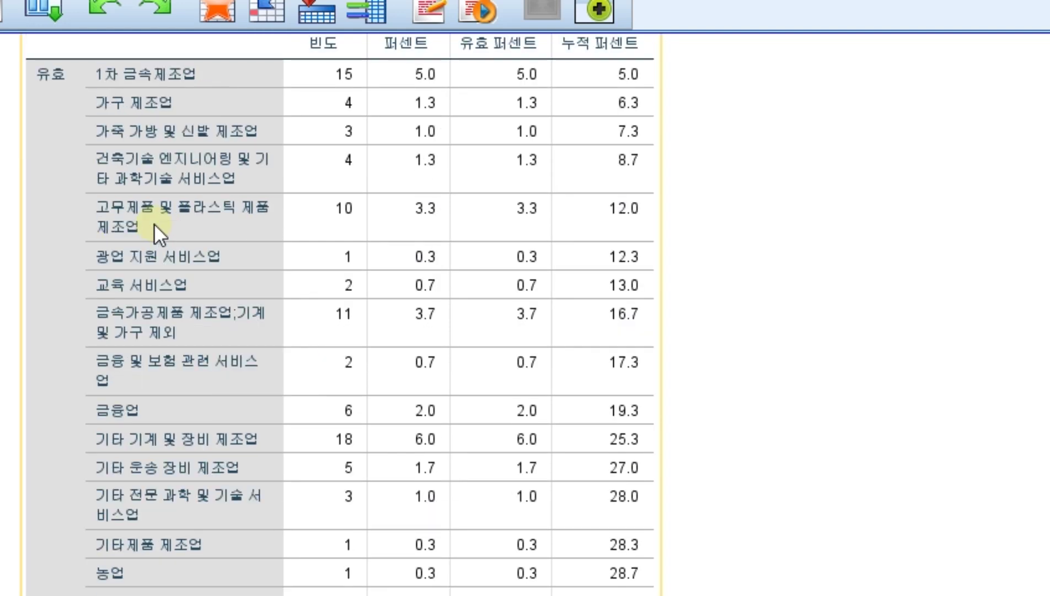
{"action": "scroll", "coordinate": [155, 223], "scroll_direction": "down", "scroll_amount": 20}
{"action": "scroll", "coordinate": [155, 232], "scroll_direction": "down", "scroll_amount": 12}
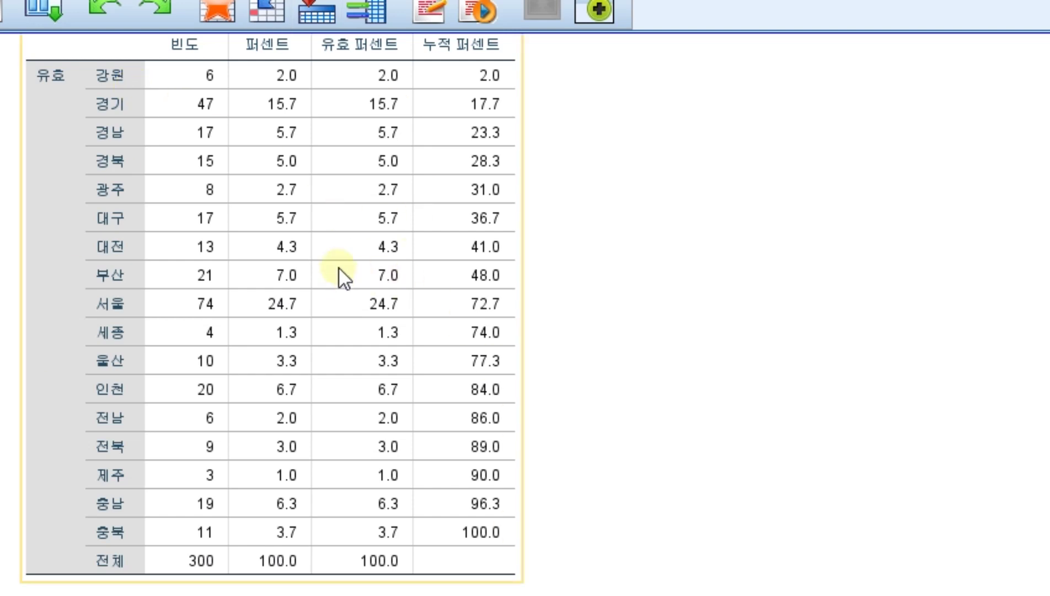
Go back to the Q01_KSIC_Sections frequency table and review its text categories from the first row
{"action": "scroll", "coordinate": [339, 271], "scroll_direction": "down", "scroll_amount": 20}
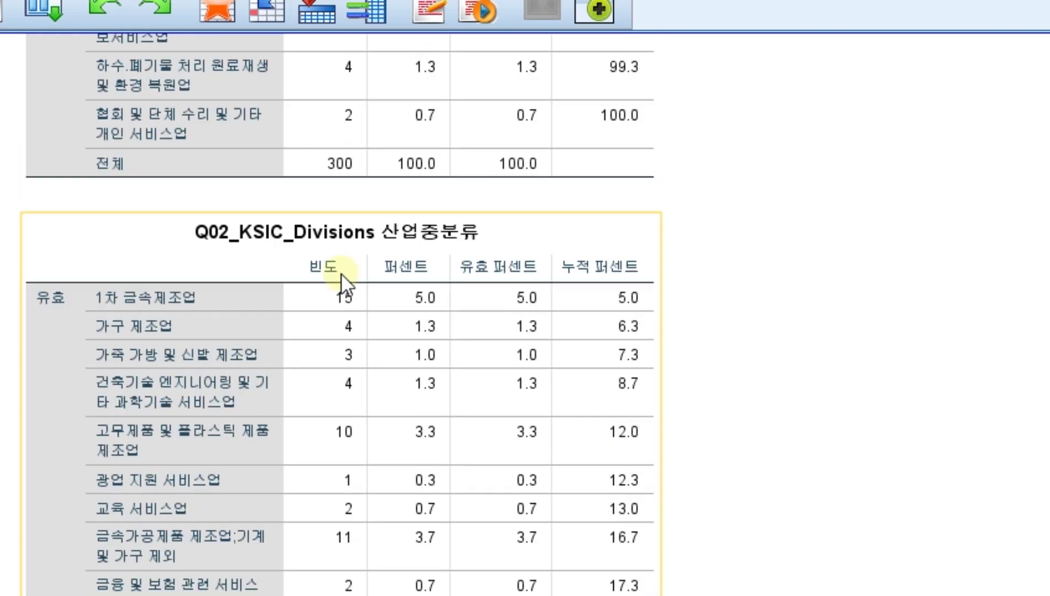
{"action": "scroll", "coordinate": [340, 273], "scroll_direction": "up", "scroll_amount": 12}
{"action": "scroll", "coordinate": [341, 274], "scroll_direction": "down", "scroll_amount": 8}
{"action": "scroll", "coordinate": [341, 275], "scroll_direction": "up", "scroll_amount": 2}
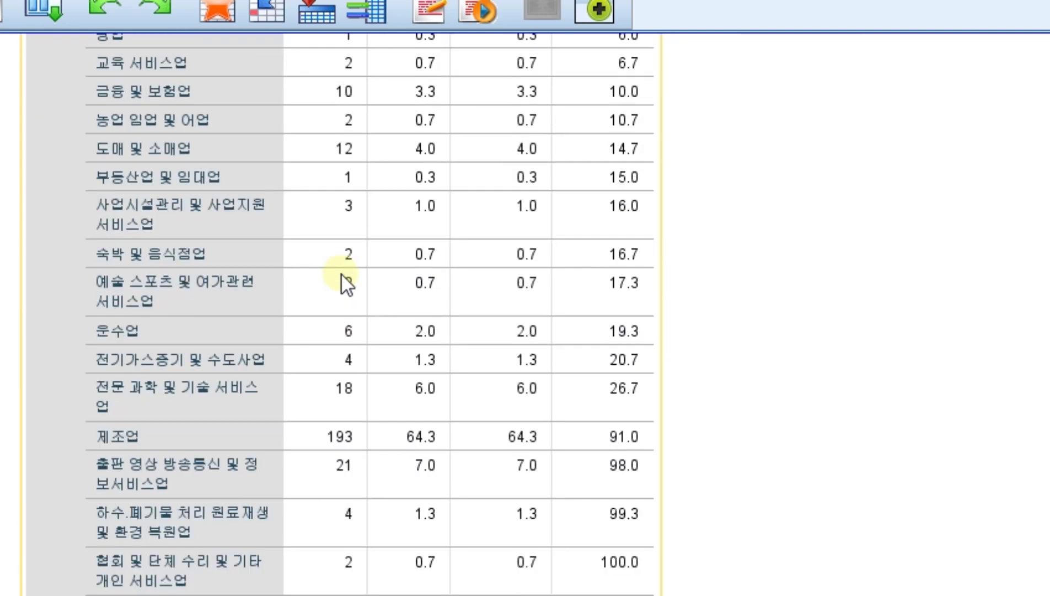
{"action": "scroll", "coordinate": [341, 274], "scroll_direction": "up", "scroll_amount": 2}
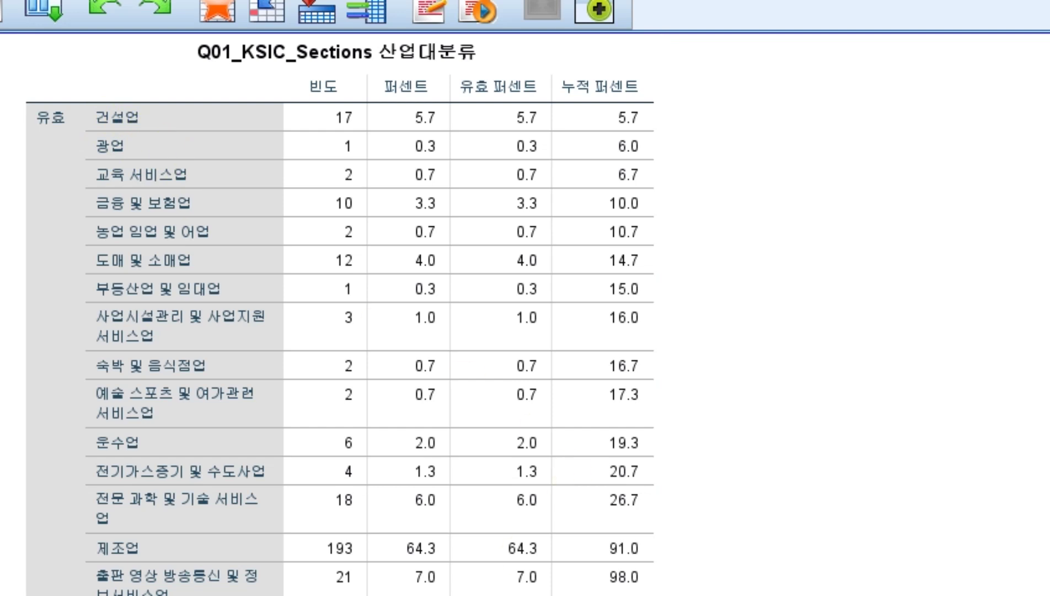
Switch to the Data Editor and set up an Automatic Recode (자동 코딩변경) of Q01_KSIC_Sections
{"action": "key", "text": "alt+Tab"}
{"action": "scroll", "coordinate": [334, 218], "scroll_direction": "up", "scroll_amount": 5}
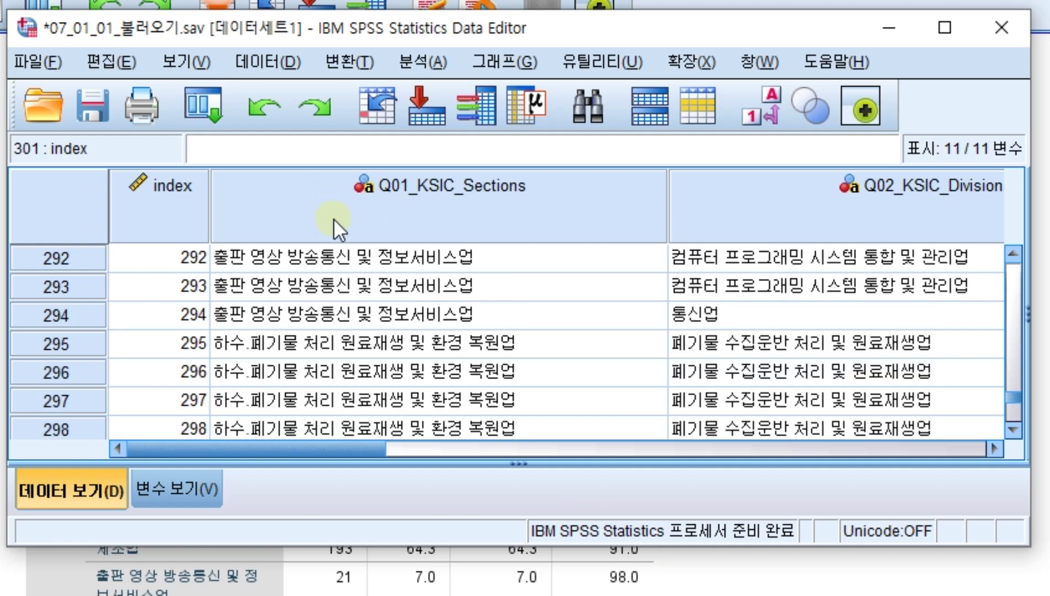
{"action": "left_click", "coordinate": [264, 62]}
{"action": "left_click", "coordinate": [348, 62]}
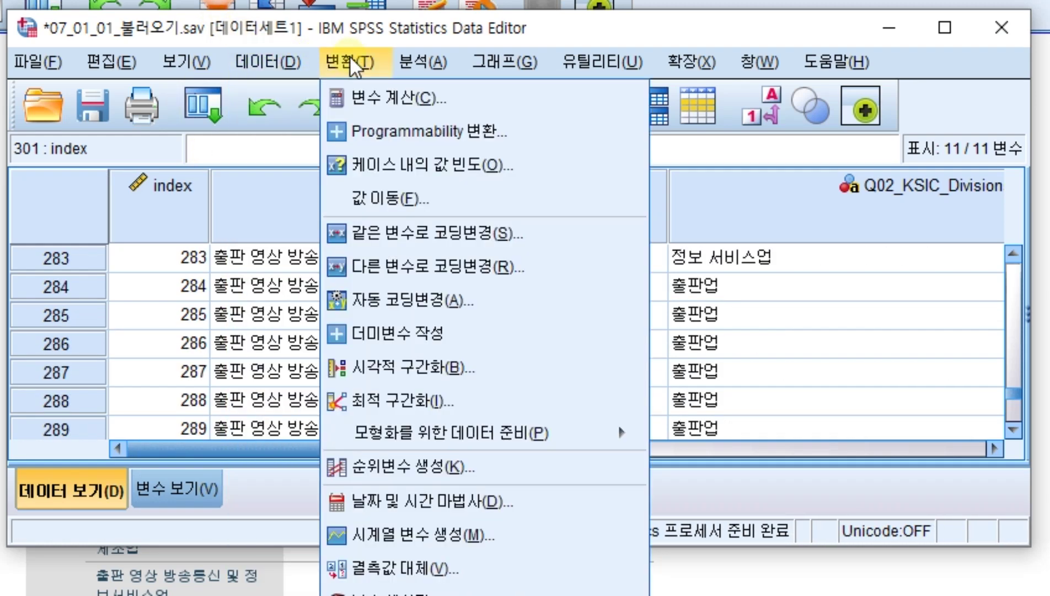
{"action": "left_click", "coordinate": [371, 303]}
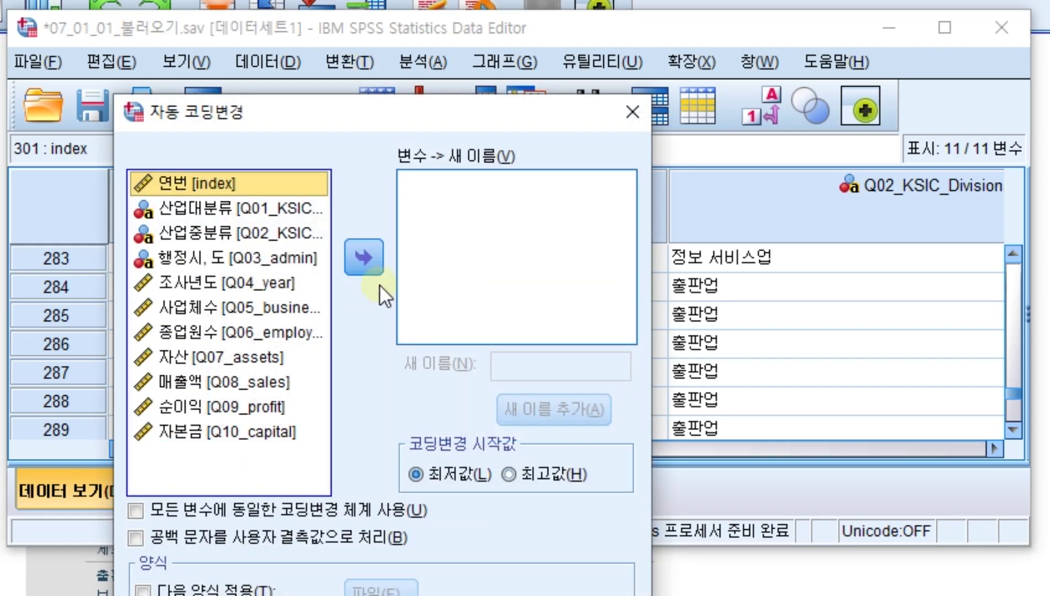
{"action": "left_click", "coordinate": [255, 212]}
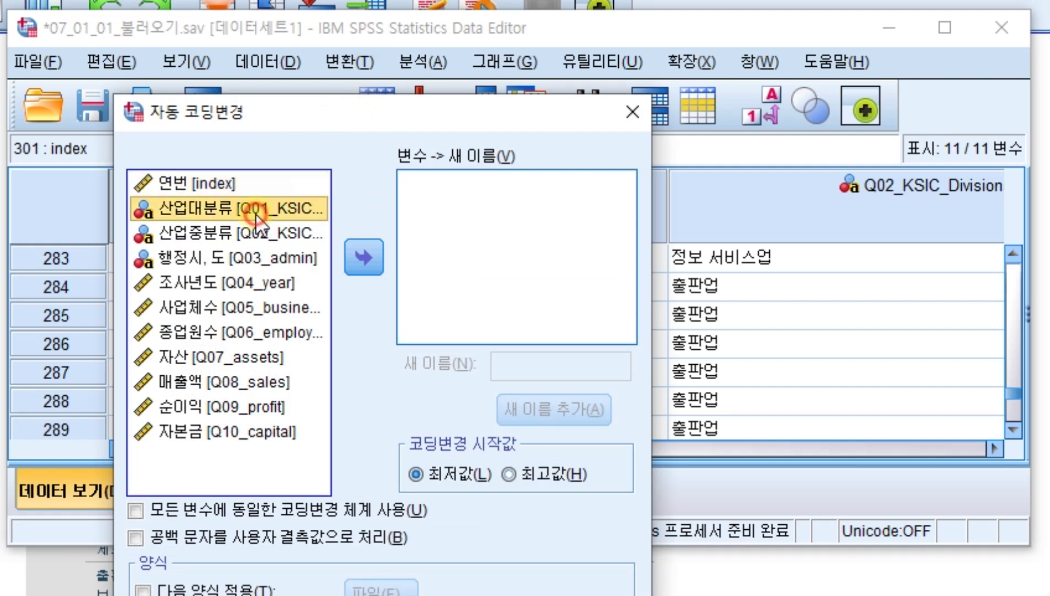
{"action": "left_click", "coordinate": [369, 262]}
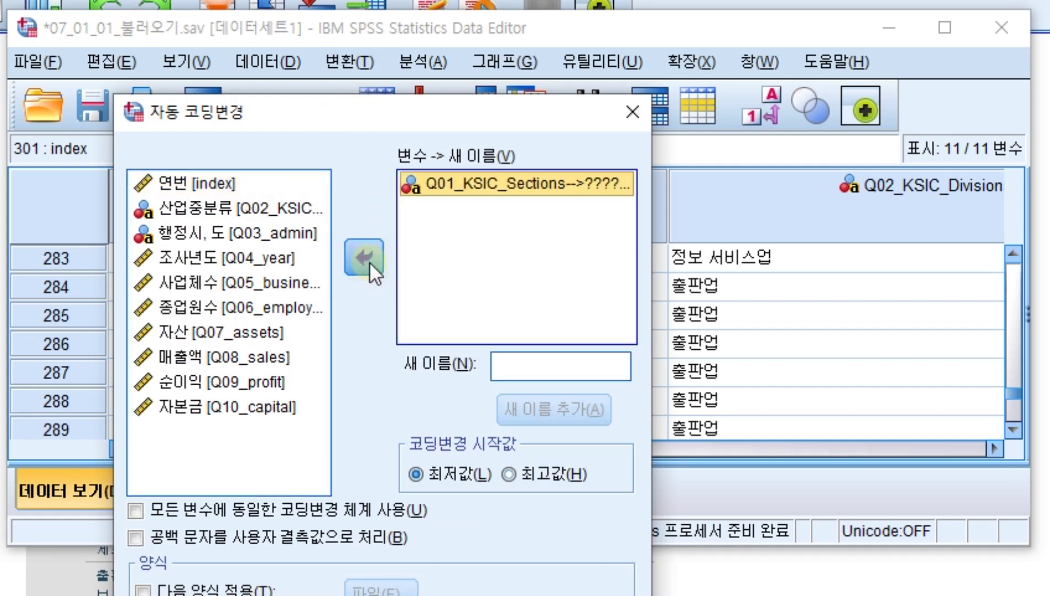
Assign the new name Q01_01_code_sections to the recoded variable and run the automatic recode from the lowest value
{"action": "left_click", "coordinate": [555, 365]}
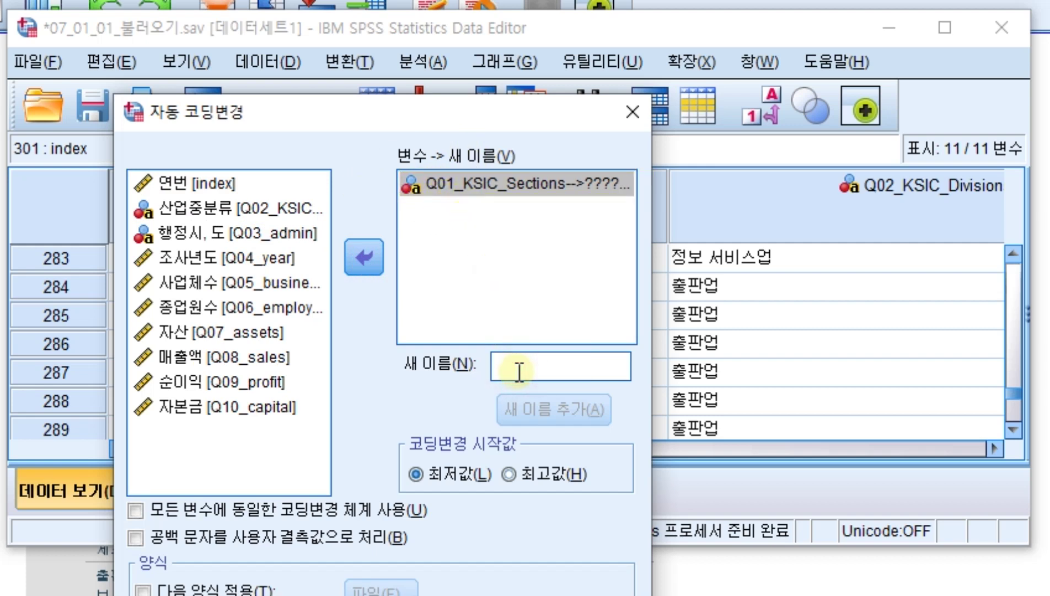
{"action": "type", "text": "ㅃ"}
{"action": "key", "text": "BackSpace"}
{"action": "type", "text": "Q01_"}
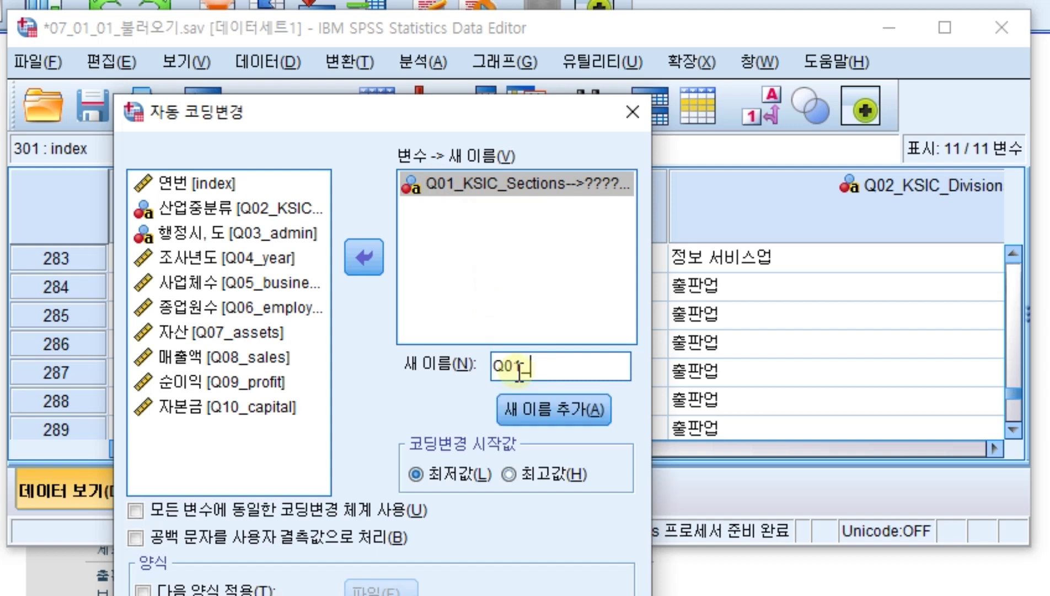
{"action": "type", "text": "01_code_"}
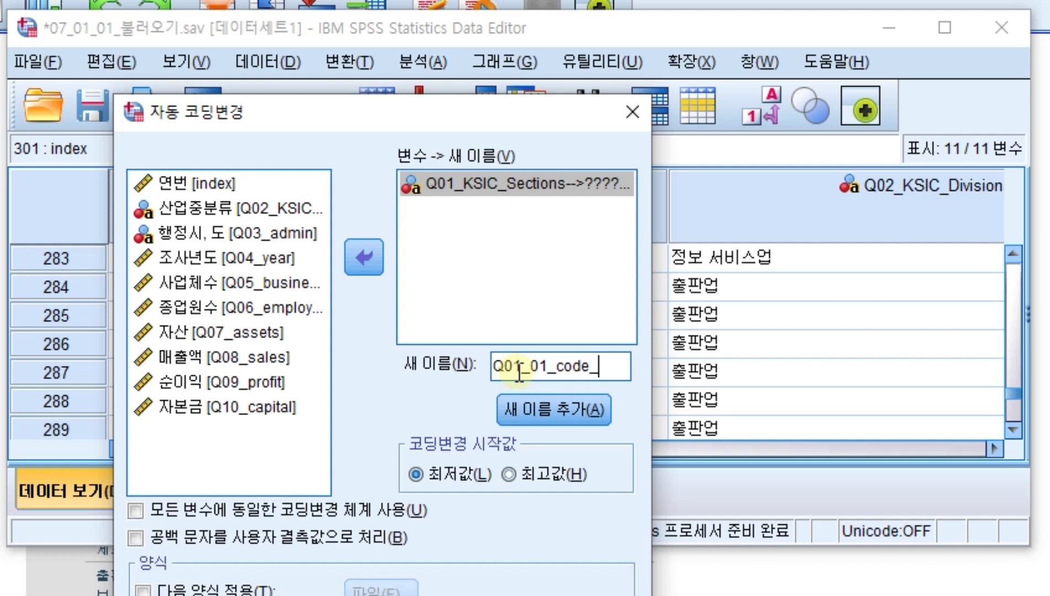
{"action": "type", "text": "sections"}
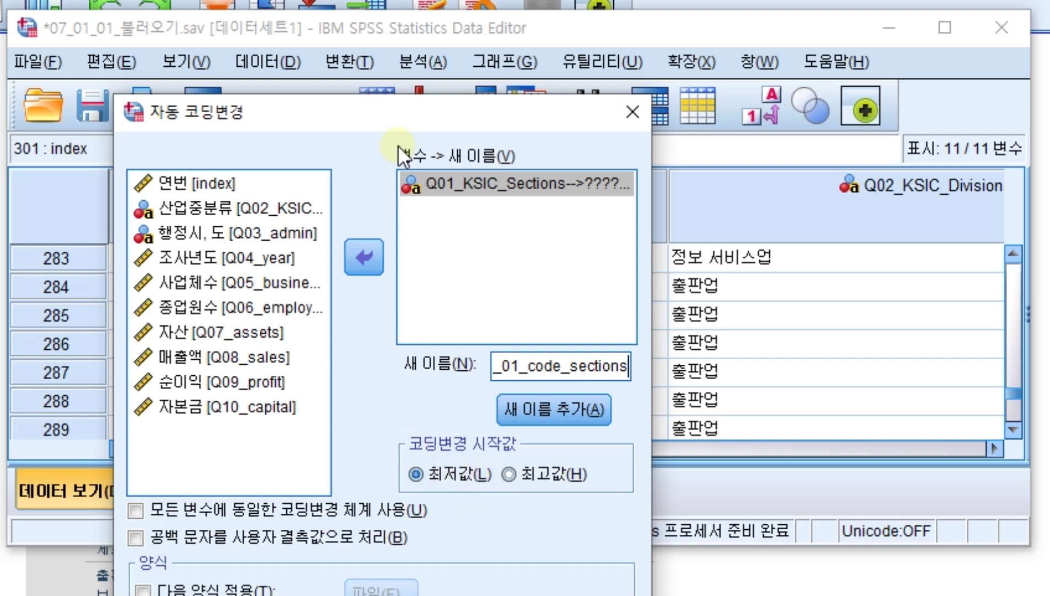
{"action": "left_click_drag", "start_coordinate": [389, 107], "coordinate": [384, 0]}
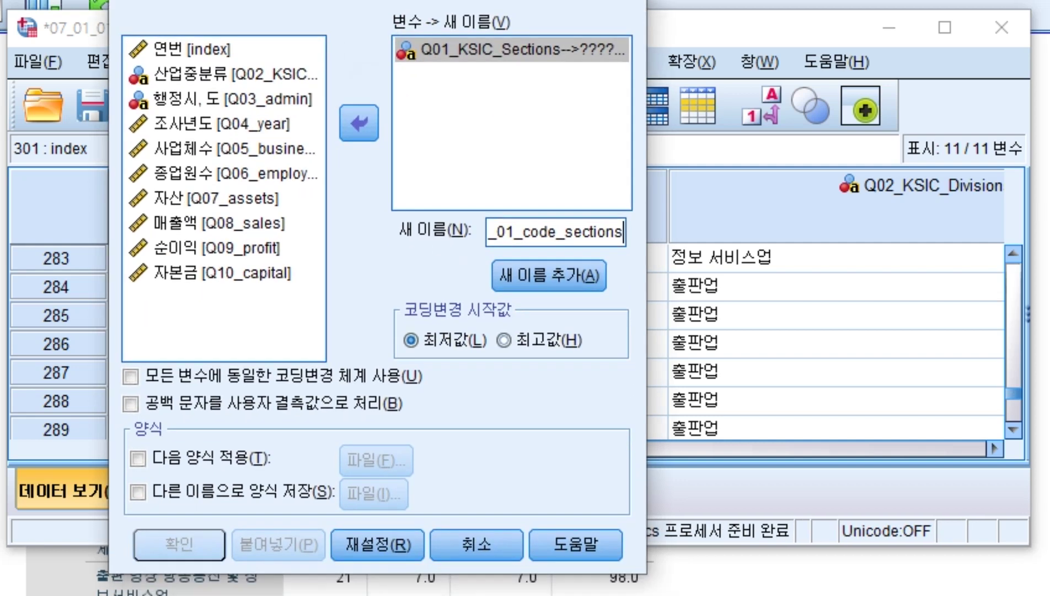
{"action": "left_click", "coordinate": [553, 273]}
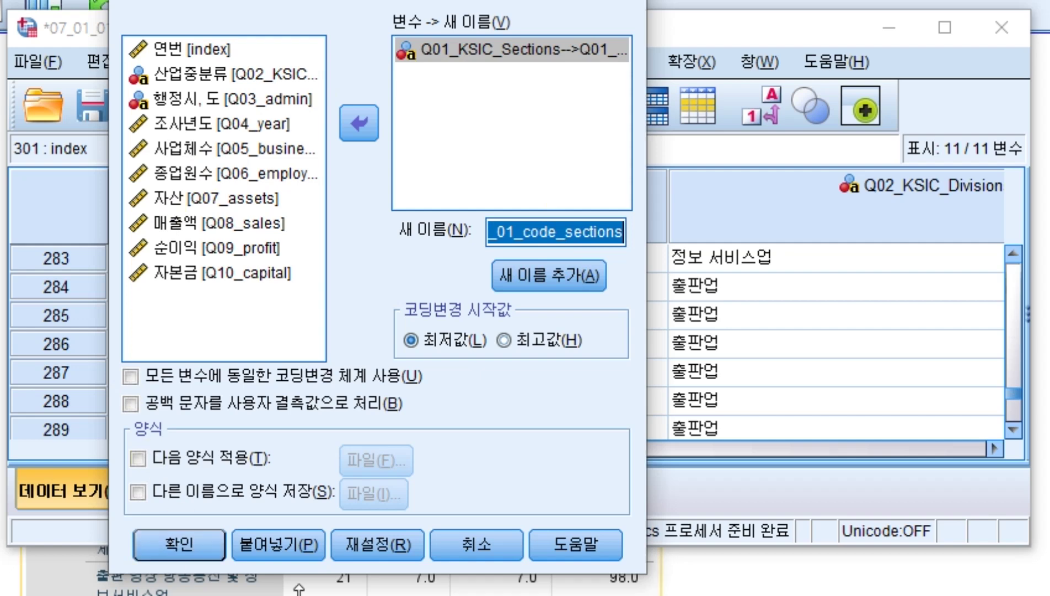
{"action": "left_click", "coordinate": [198, 543]}
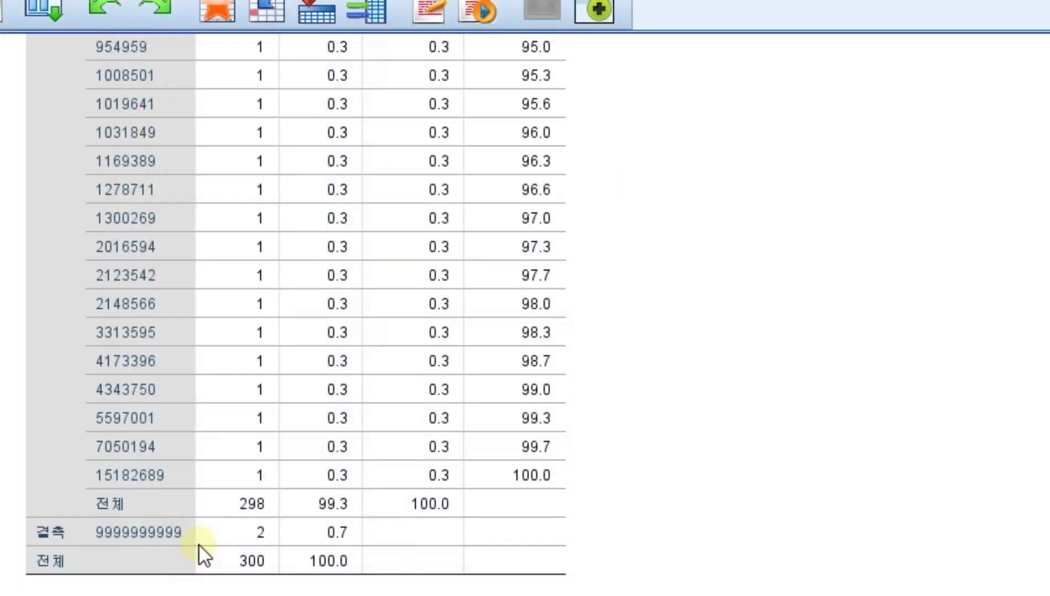
Return to the Data Editor and select the new Q01_01_code_sections column after Q10_capital
{"action": "scroll", "coordinate": [421, 503], "scroll_direction": "up", "scroll_amount": 20}
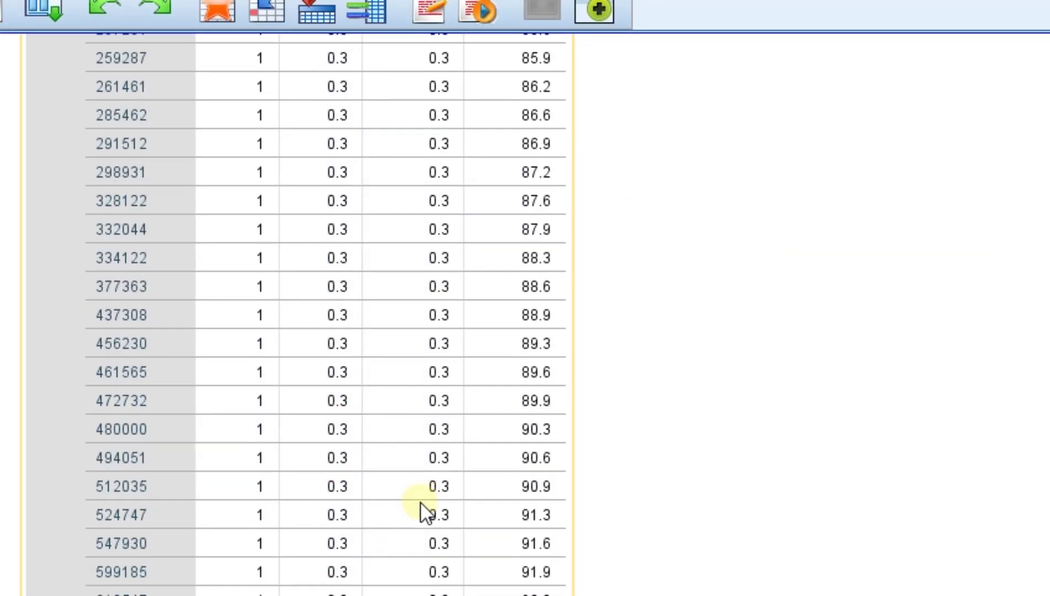
{"action": "scroll", "coordinate": [420, 504], "scroll_direction": "up", "scroll_amount": 10}
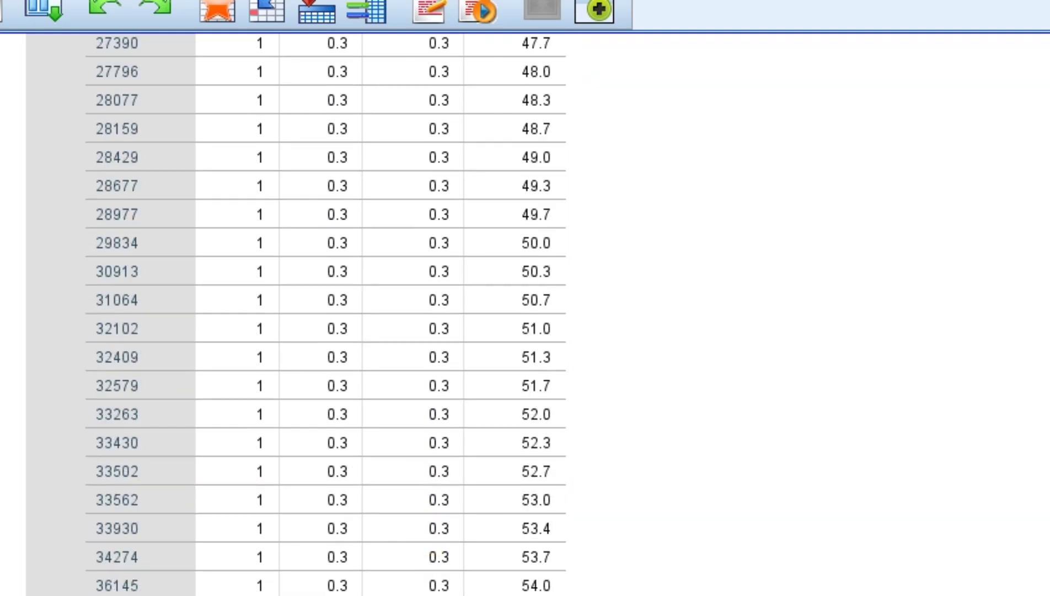
{"action": "left_click", "coordinate": [530, 543]}
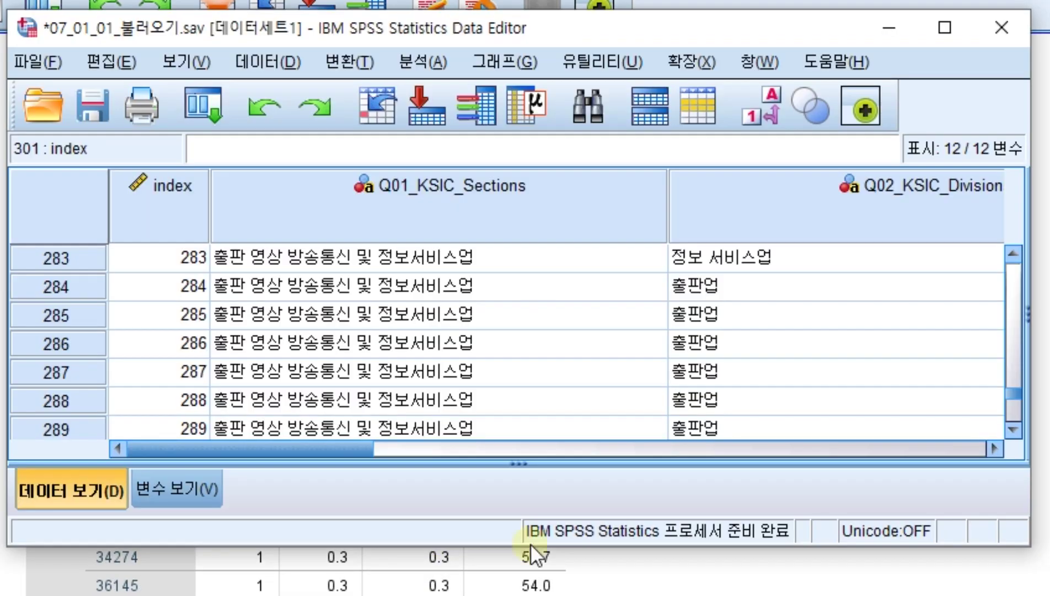
{"action": "left_click", "coordinate": [276, 433]}
{"action": "scroll", "coordinate": [954, 445], "scroll_direction": "right", "scroll_amount": 10}
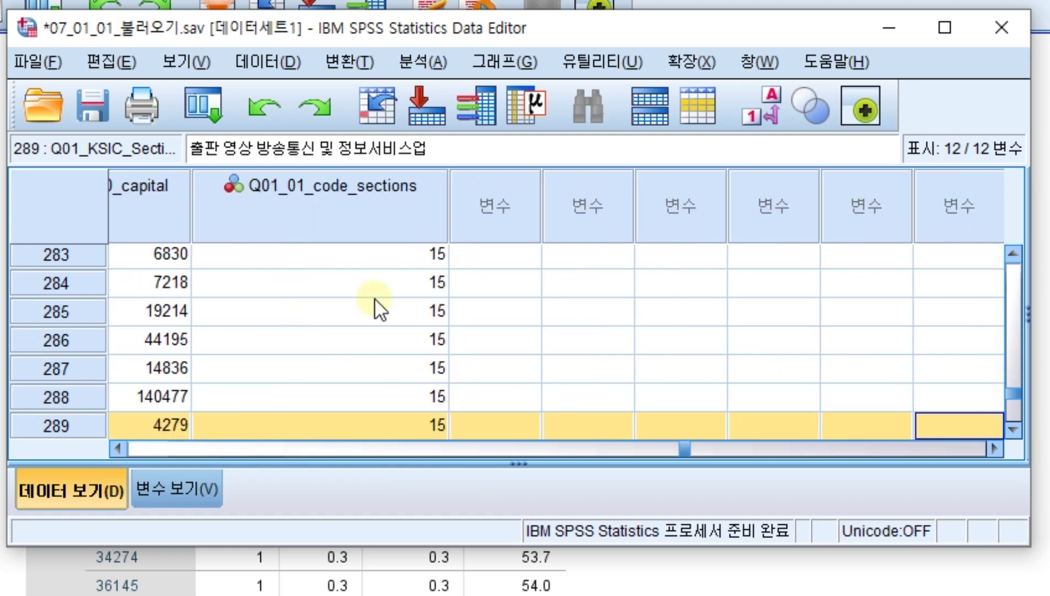
{"action": "left_click", "coordinate": [385, 201]}
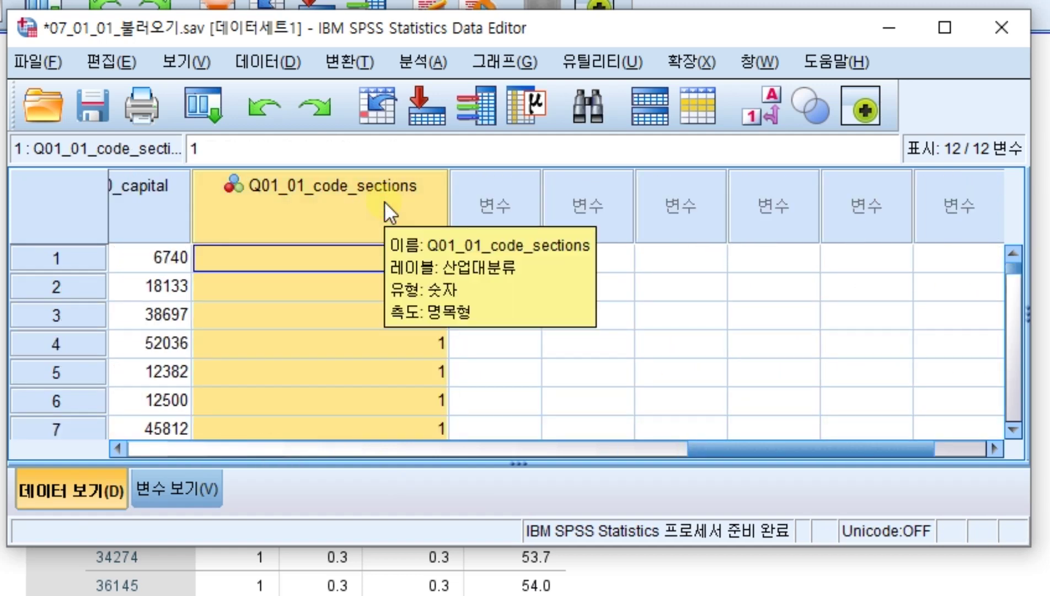
{"action": "left_click", "coordinate": [372, 196]}
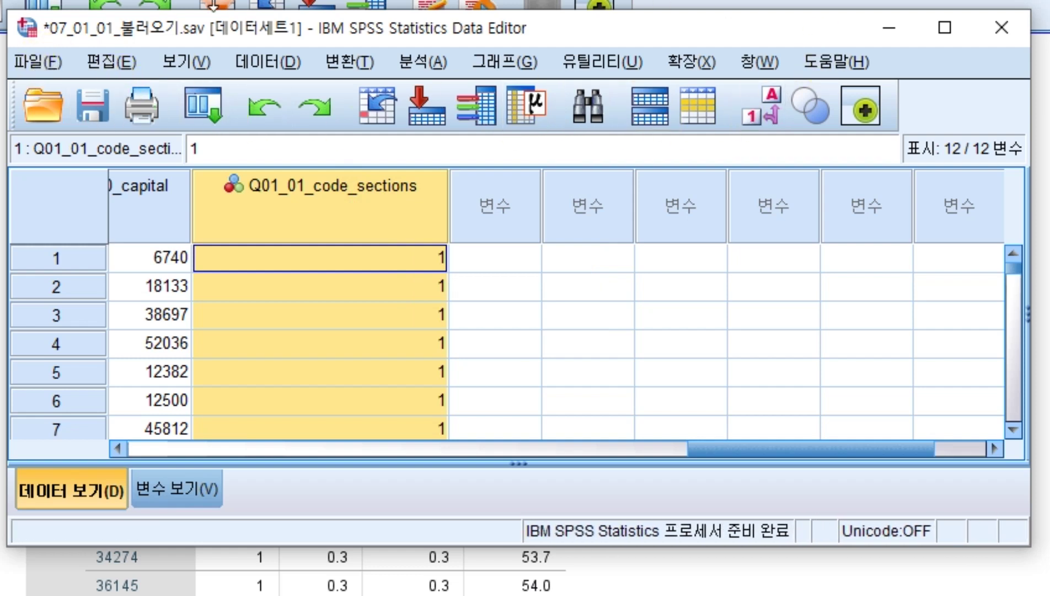
Toggle value labels on and off to compare the Q01_01_code_sections codes with their industry names, leaving the numeric codes displayed
{"action": "left_click", "coordinate": [763, 98]}
{"action": "left_click", "coordinate": [762, 98]}
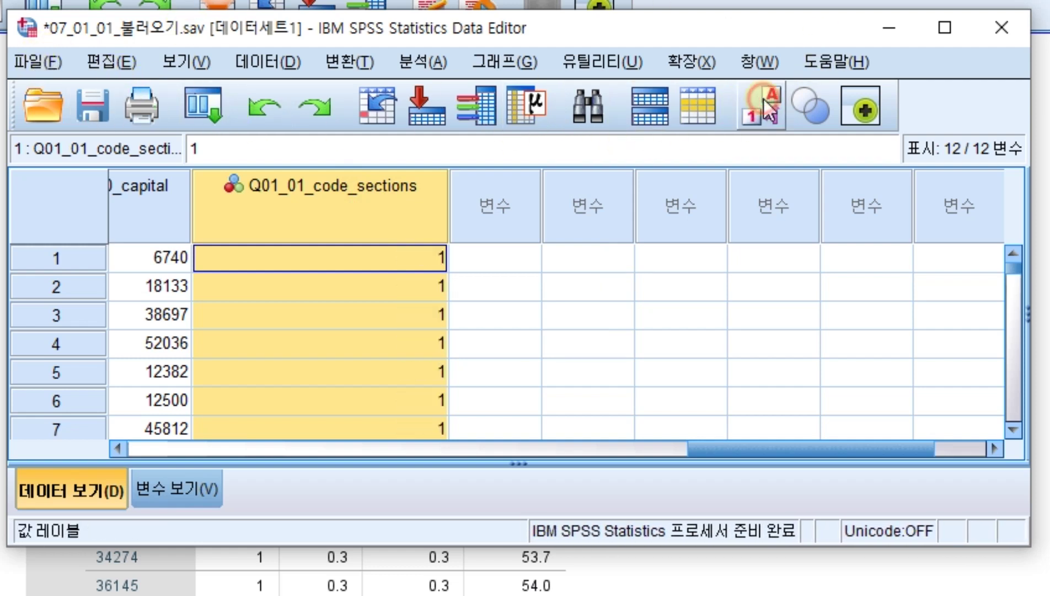
{"action": "left_click", "coordinate": [770, 108]}
{"action": "left_click", "coordinate": [770, 108]}
{"action": "left_click", "coordinate": [771, 108]}
{"action": "left_click", "coordinate": [771, 108]}
{"action": "left_click", "coordinate": [771, 108]}
{"action": "left_click", "coordinate": [770, 108]}
{"action": "left_click", "coordinate": [770, 108]}
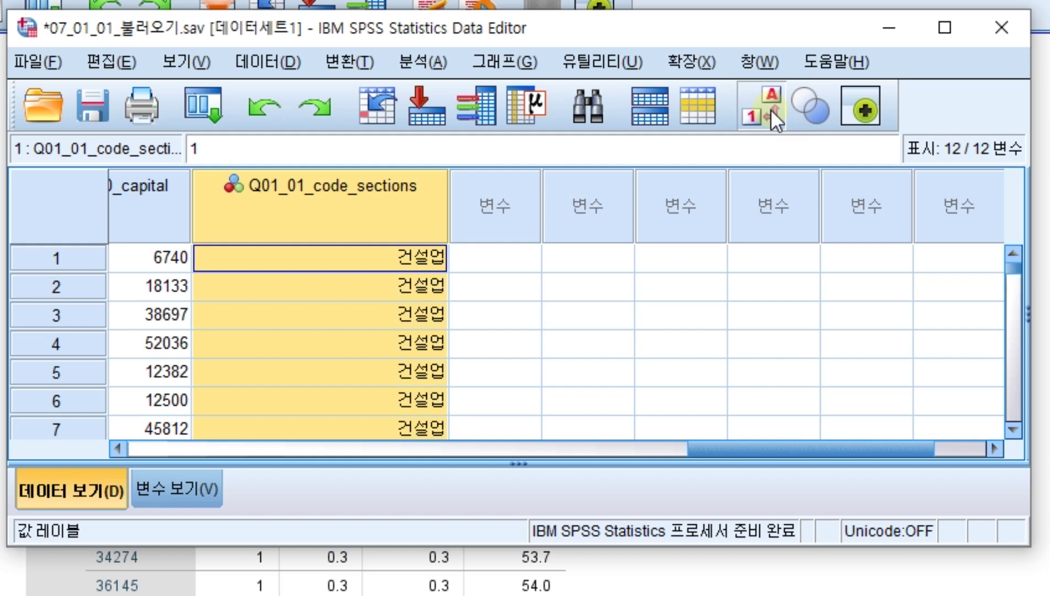
{"action": "left_click", "coordinate": [770, 108]}
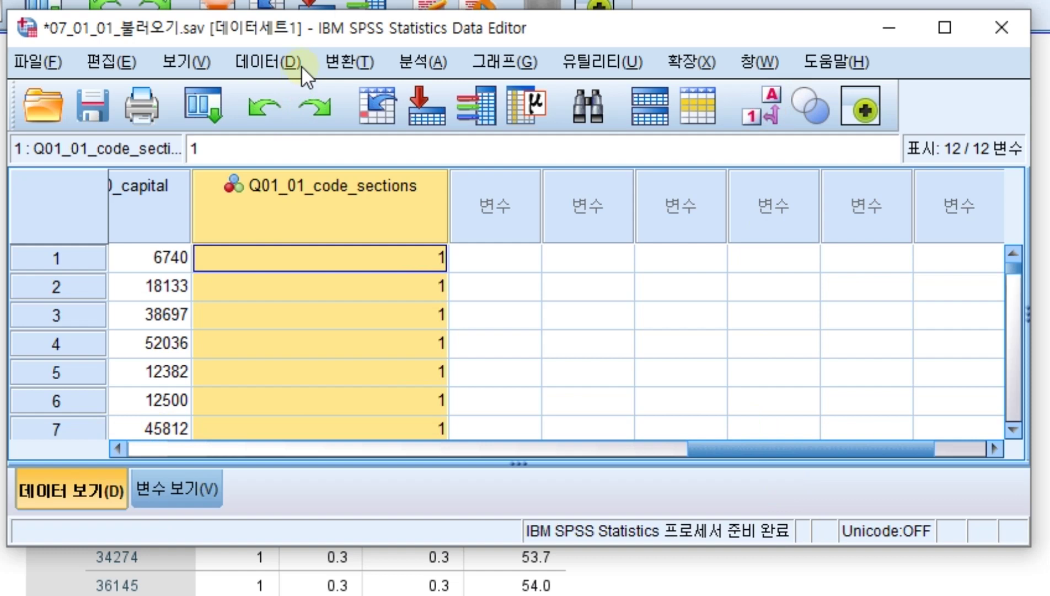
Reset the Frequencies analysis, run it on Q01_01_code_sections only, and view its frequency table
{"action": "left_click", "coordinate": [433, 60]}
{"action": "mouse_move", "coordinate": [573, 133]}
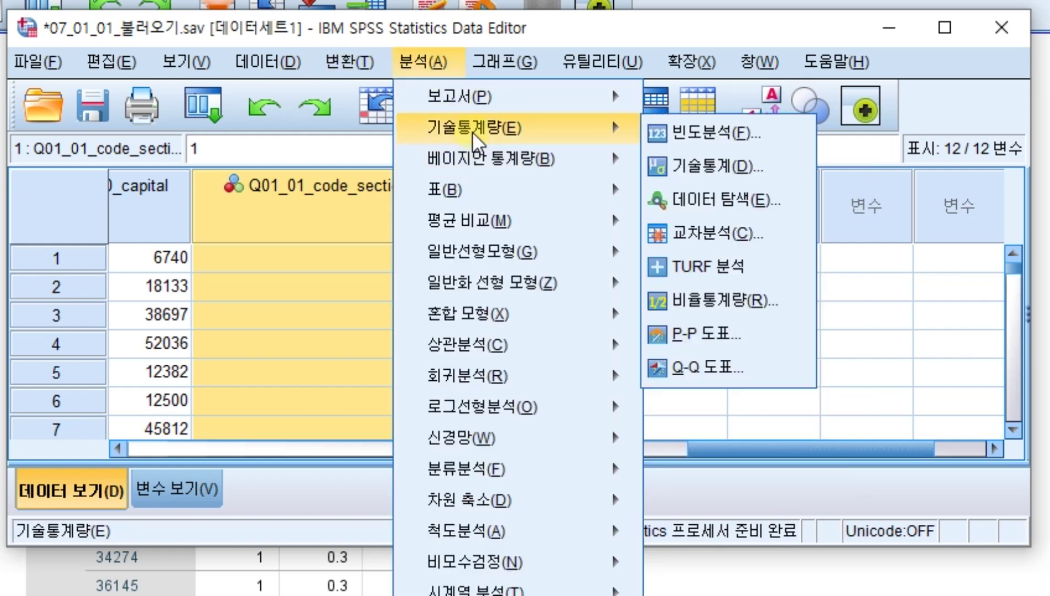
{"action": "left_click", "coordinate": [690, 130]}
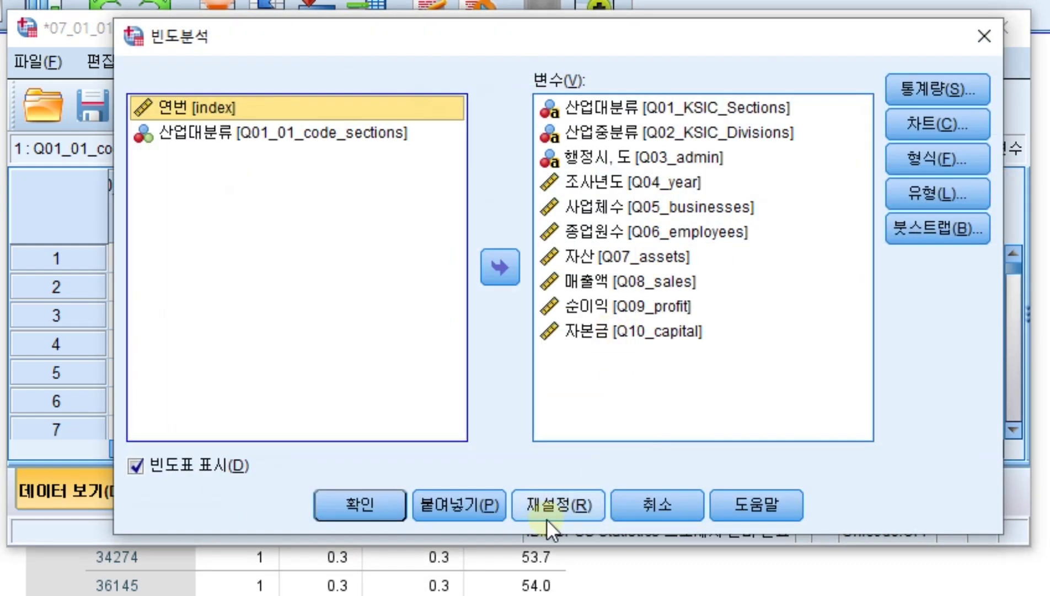
{"action": "left_click", "coordinate": [553, 512]}
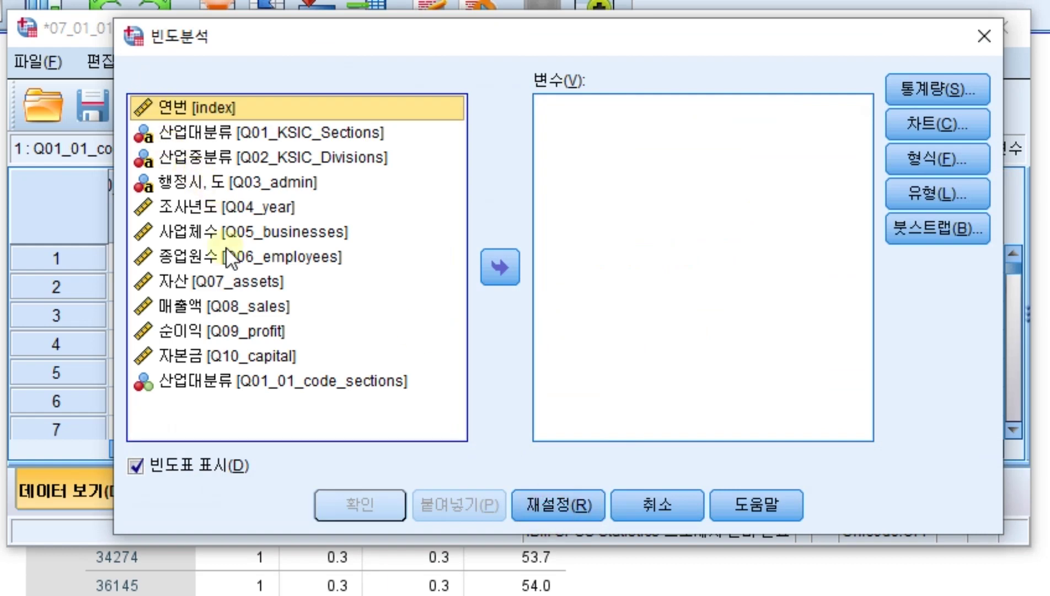
{"action": "left_click", "coordinate": [242, 379]}
{"action": "left_click", "coordinate": [497, 269]}
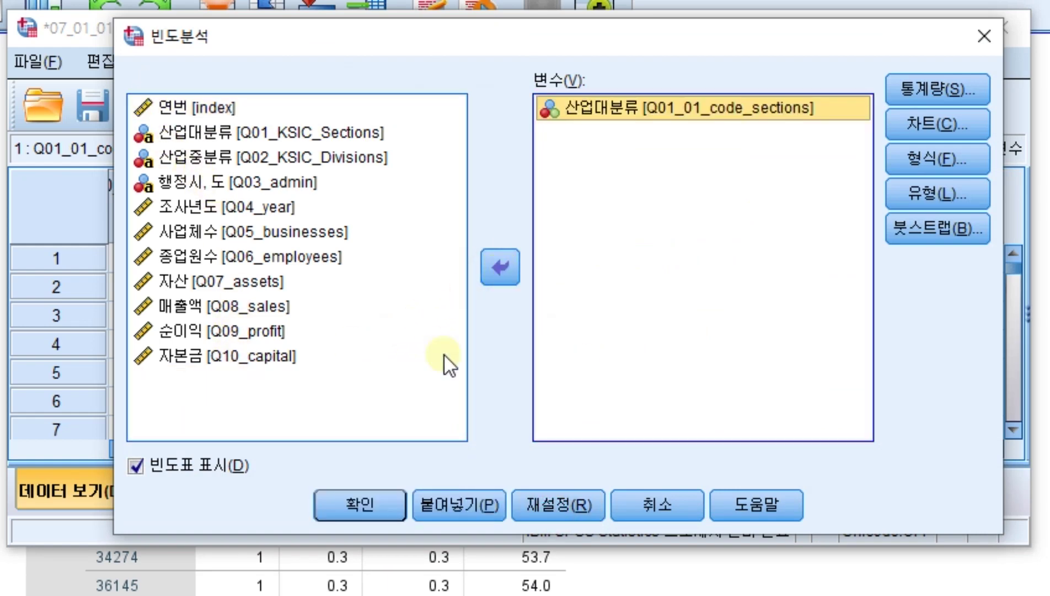
{"action": "left_click", "coordinate": [361, 506]}
{"action": "scroll", "coordinate": [411, 444], "scroll_direction": "down", "scroll_amount": 5}
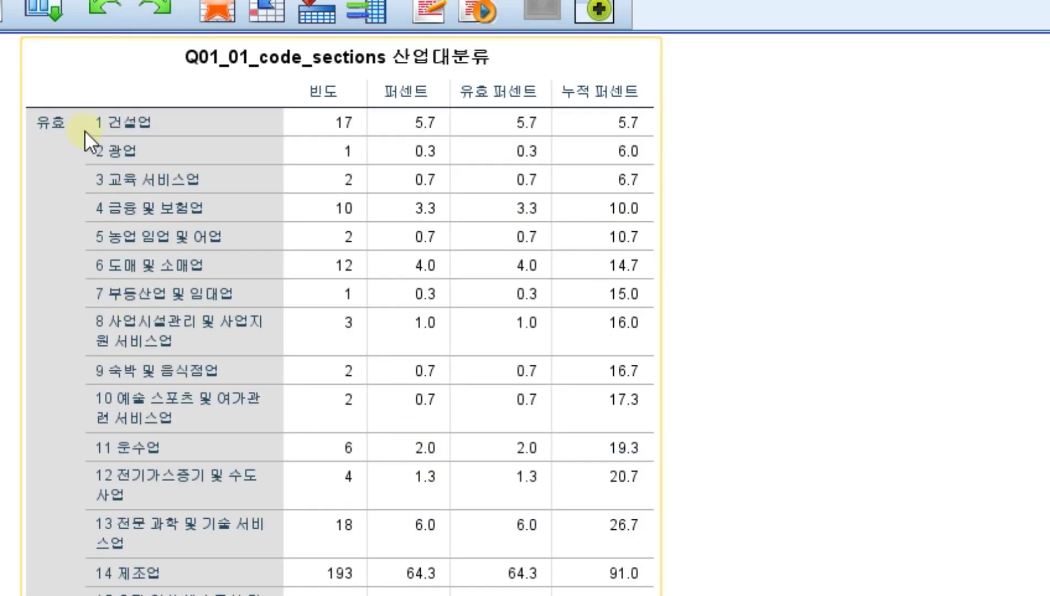
Review the Q01_01_code_sections frequency table through its last category, and close the output without saving it
{"action": "scroll", "coordinate": [238, 226], "scroll_direction": "down", "scroll_amount": 4}
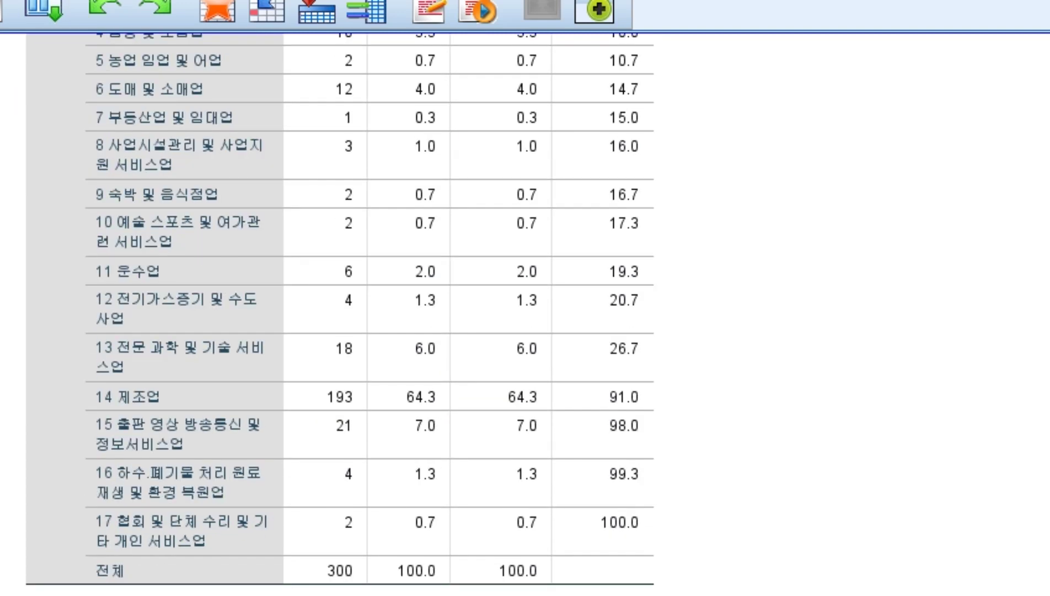
{"action": "scroll", "coordinate": [367, 586], "scroll_direction": "up", "scroll_amount": 3}
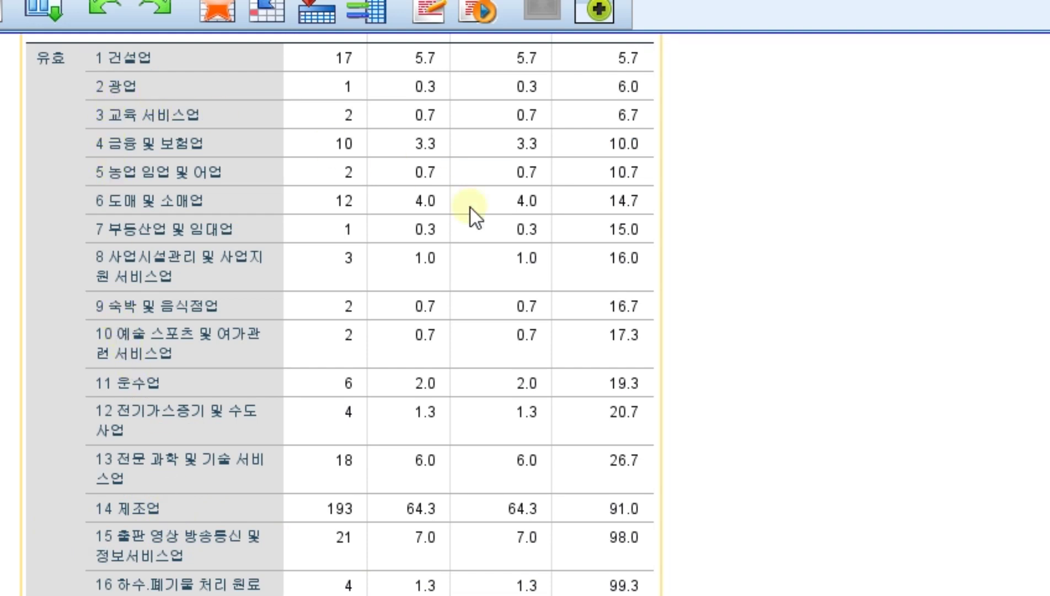
{"action": "scroll", "coordinate": [580, 279], "scroll_direction": "up", "scroll_amount": 3}
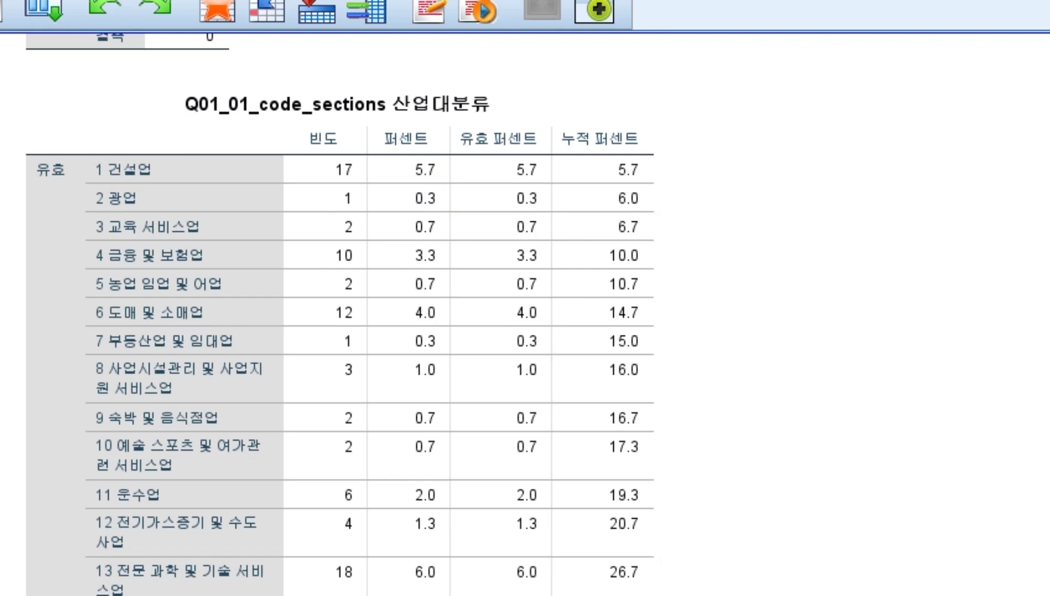
{"action": "key", "text": "alt+F4"}
{"action": "left_click", "coordinate": [517, 339]}
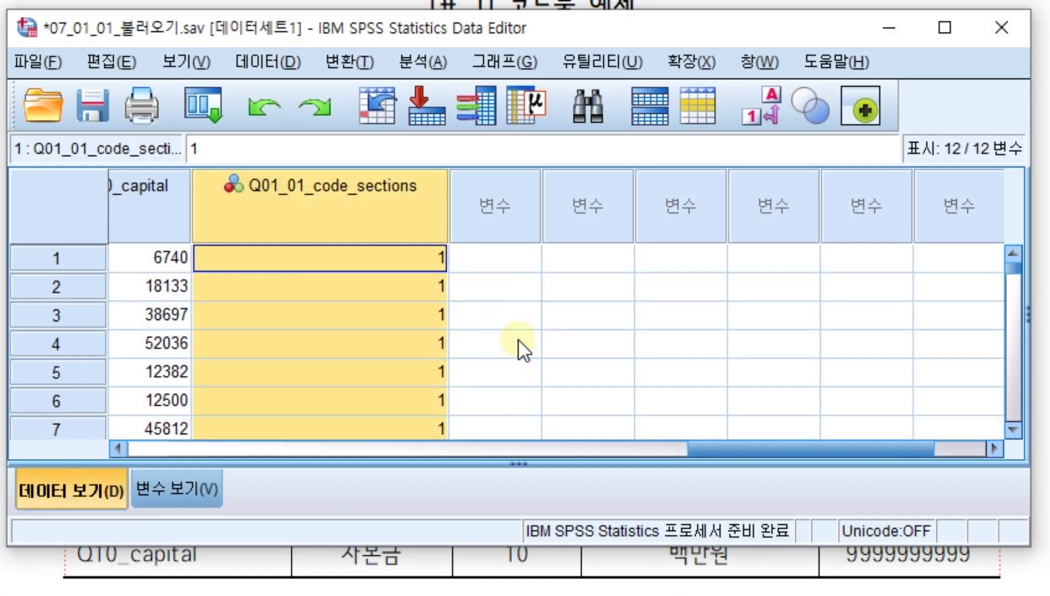
Reset the Automatic Recode settings and choose Q02_KSIC_Divisions as the variable to recode
{"action": "left_click_drag", "start_coordinate": [779, 453], "coordinate": [294, 451]}
{"action": "left_click", "coordinate": [497, 212]}
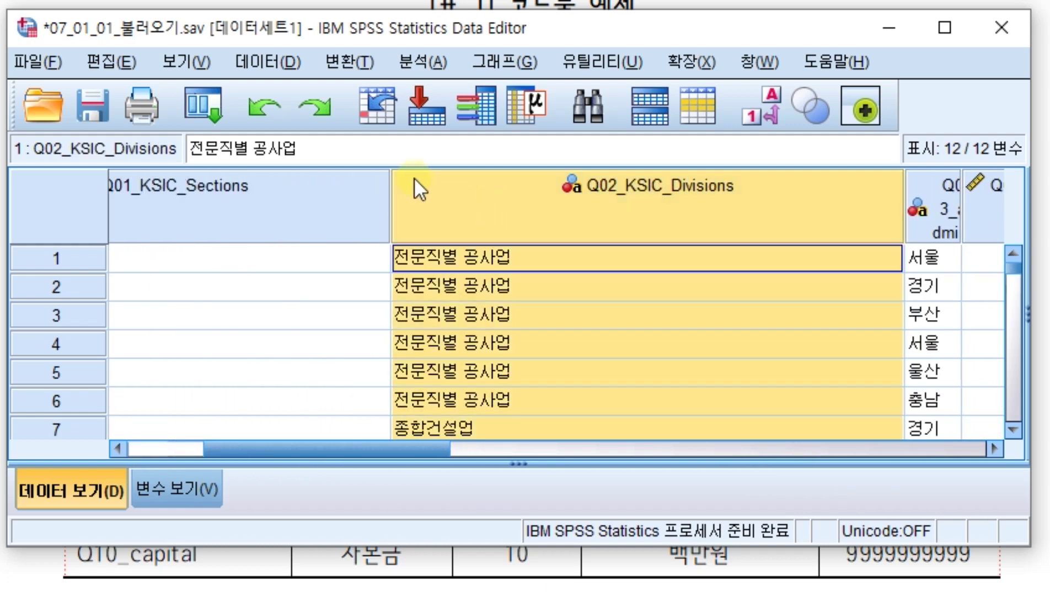
{"action": "left_click", "coordinate": [347, 64]}
{"action": "left_click", "coordinate": [386, 296]}
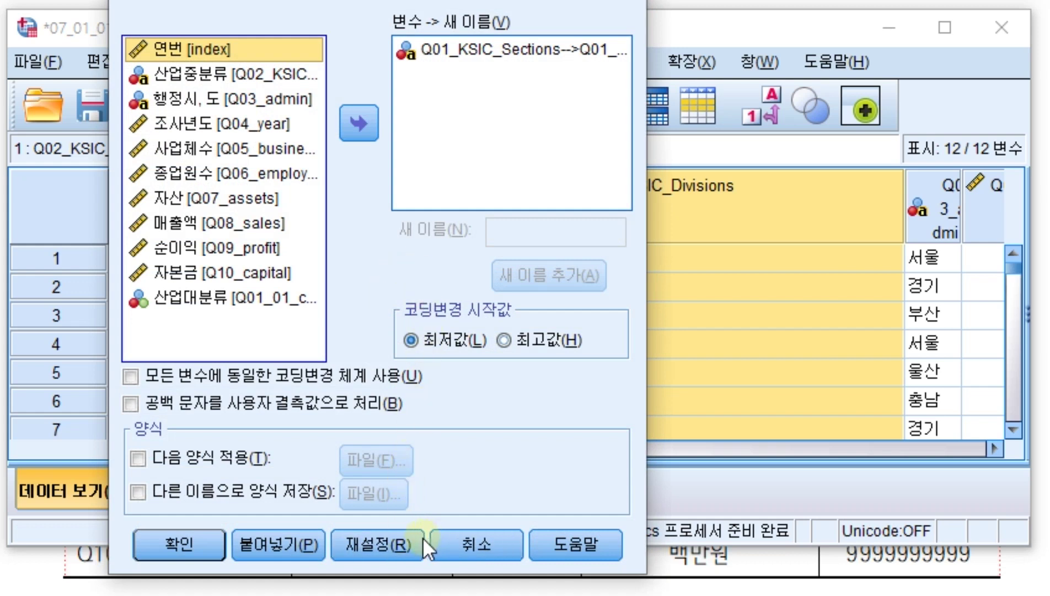
{"action": "left_click", "coordinate": [398, 545]}
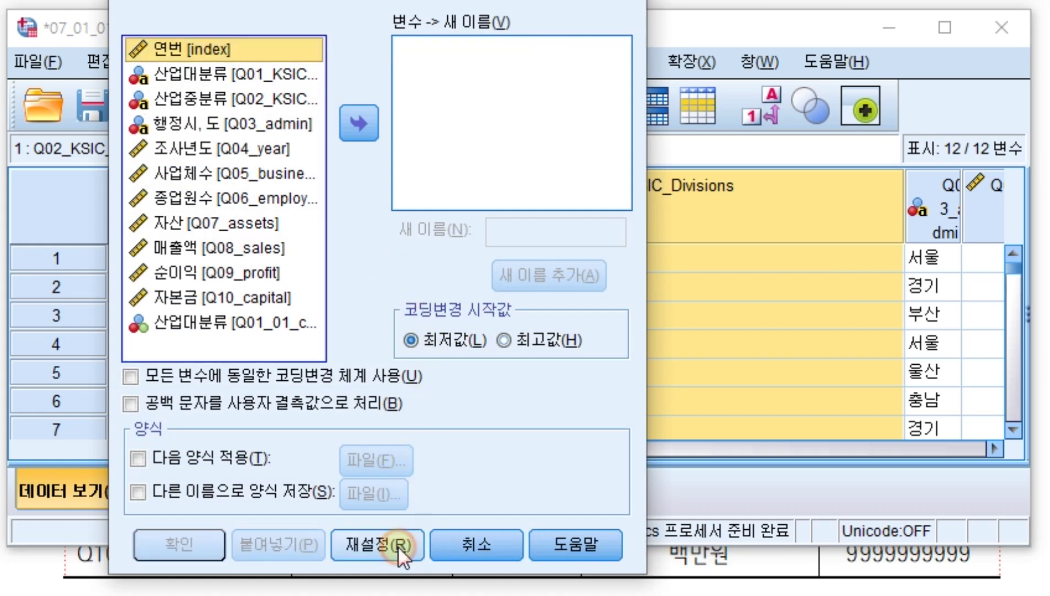
{"action": "left_click", "coordinate": [212, 100]}
{"action": "left_click", "coordinate": [375, 121]}
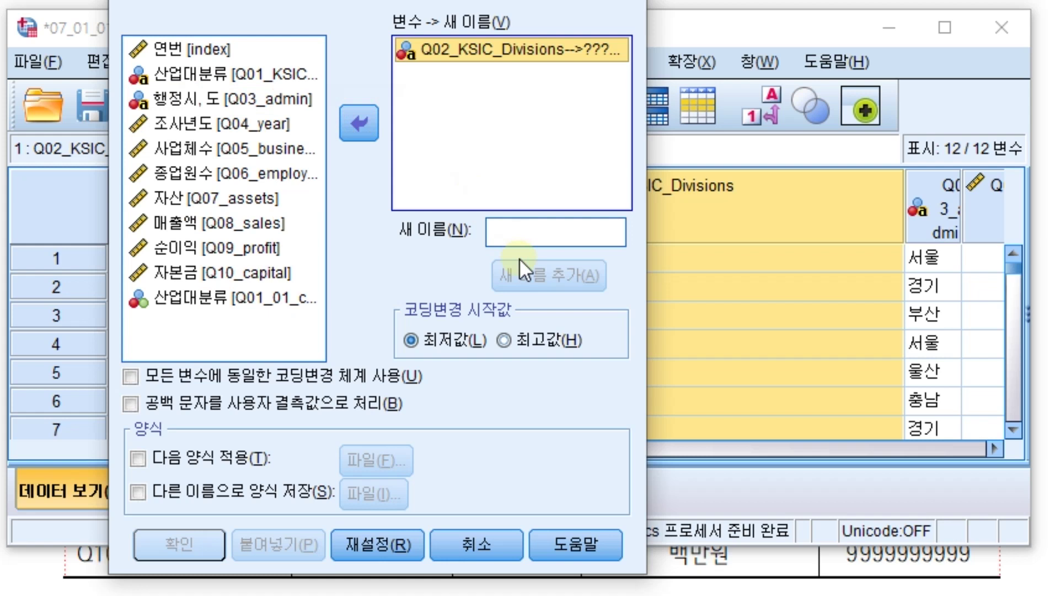
Assign the new name Q02_01_code_Divisions to the recoded variable and run the automatic recode from the lowest value
{"action": "left_click", "coordinate": [522, 238]}
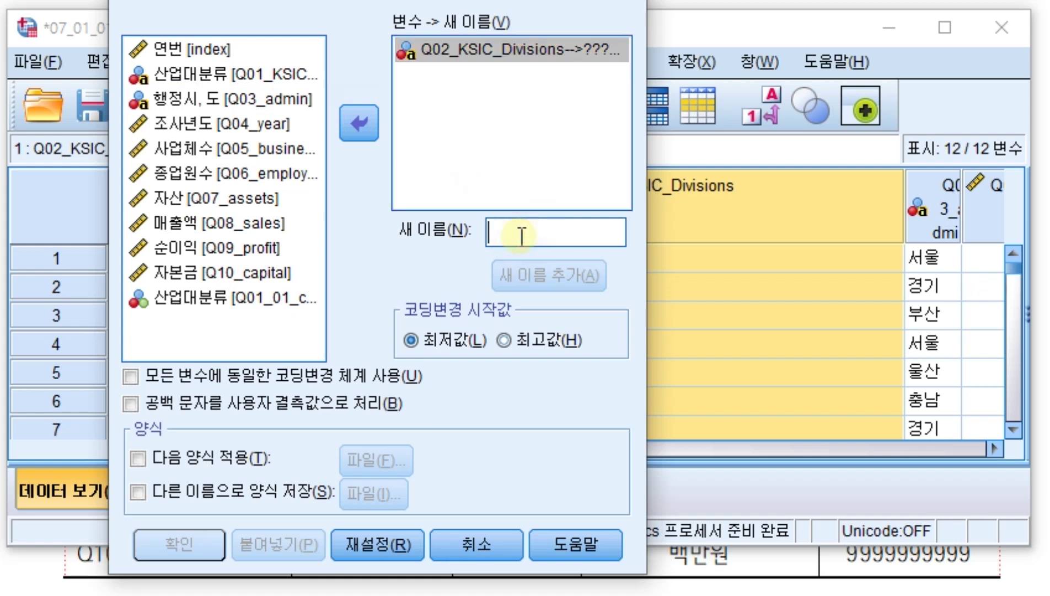
{"action": "type", "text": "Q"}
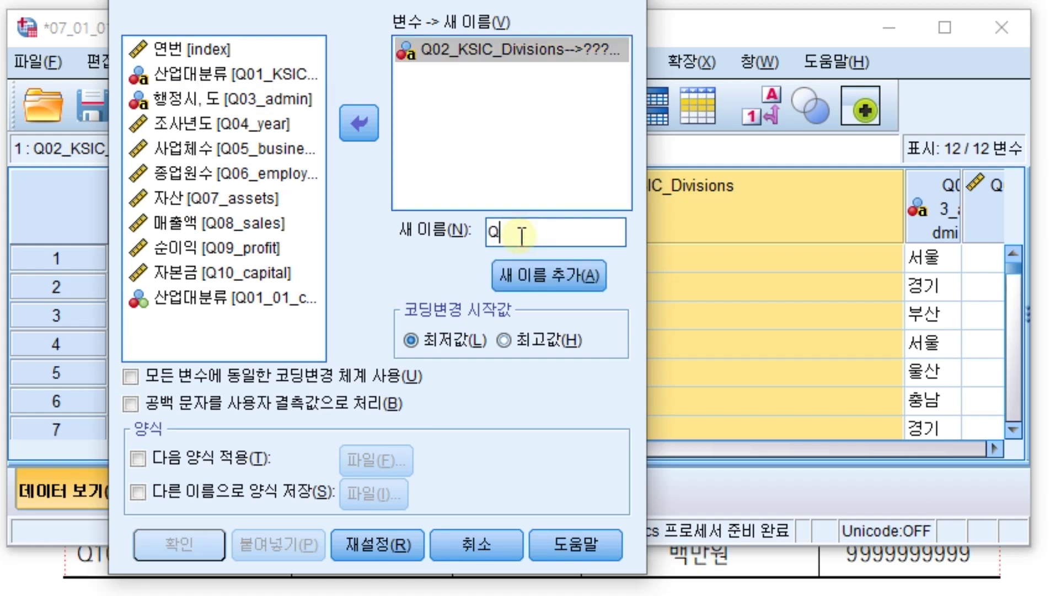
{"action": "type", "text": "02_01_code"}
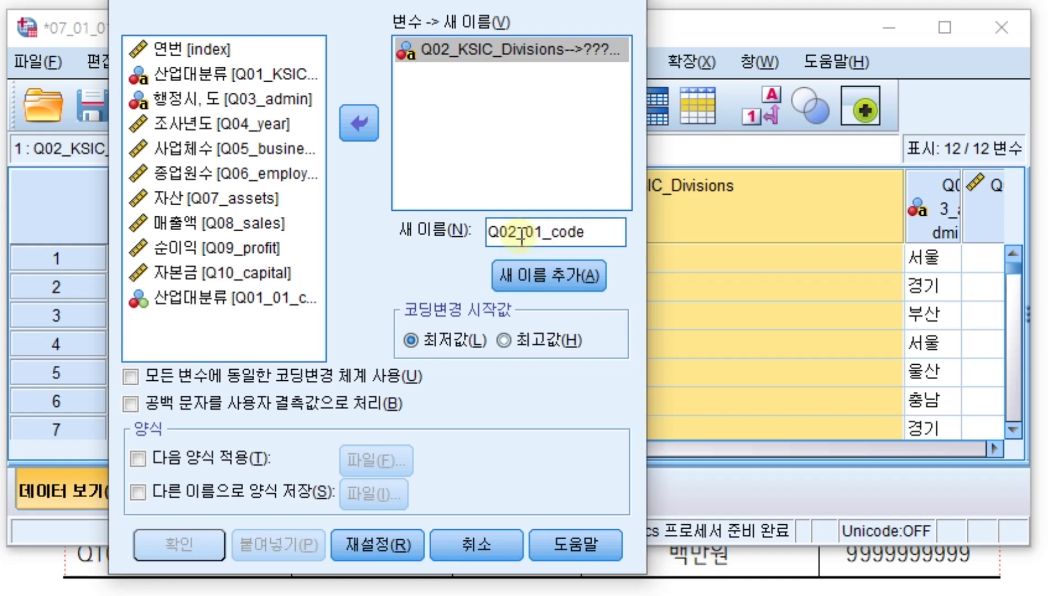
{"action": "type", "text": "_"}
{"action": "key", "text": "BackSpace"}
{"action": "type", "text": "_Divisions"}
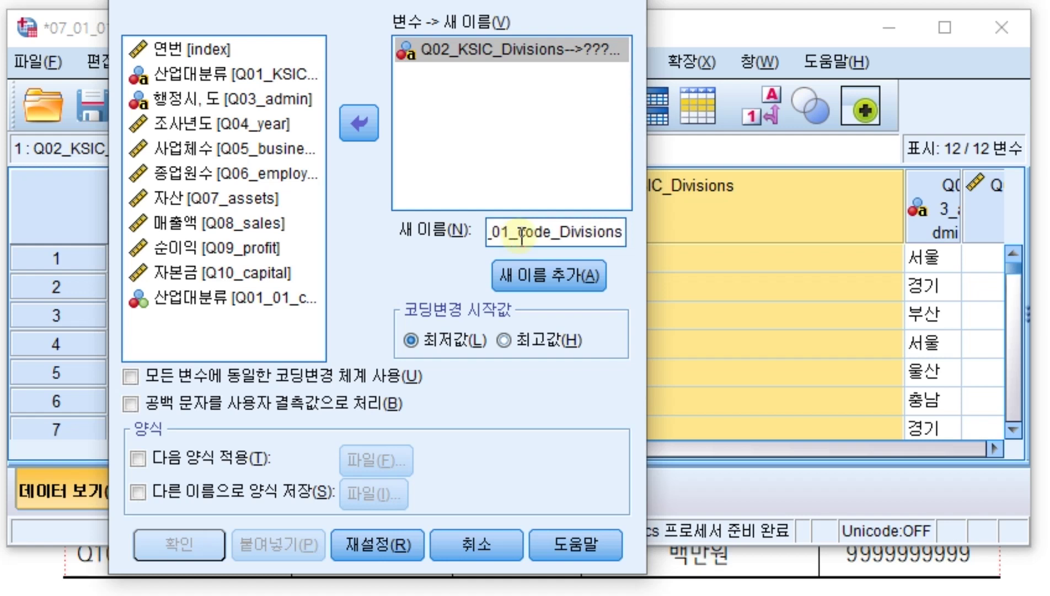
{"action": "left_click", "coordinate": [548, 275]}
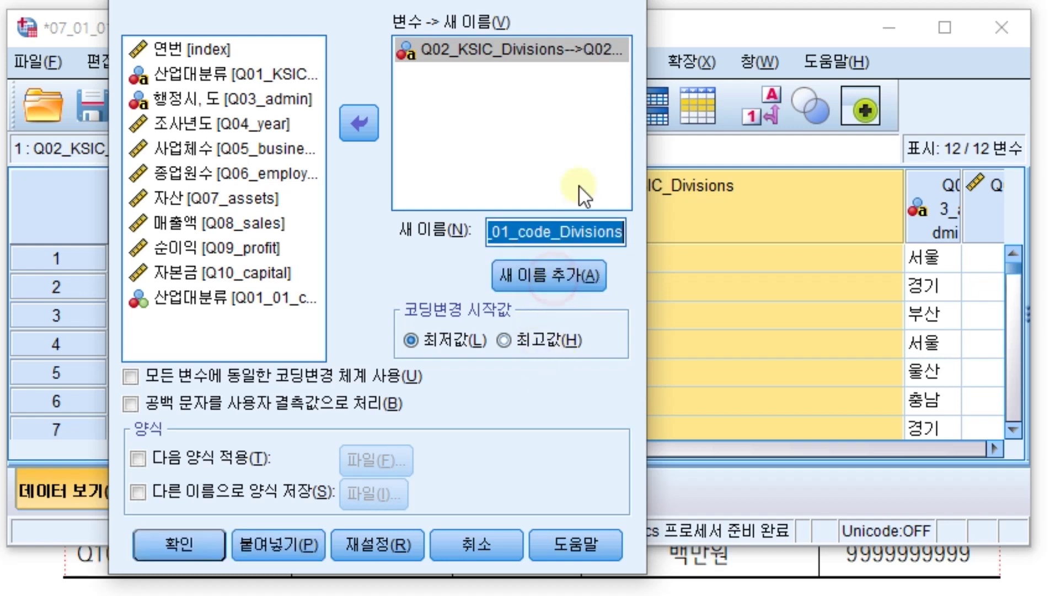
{"action": "left_click", "coordinate": [203, 530]}
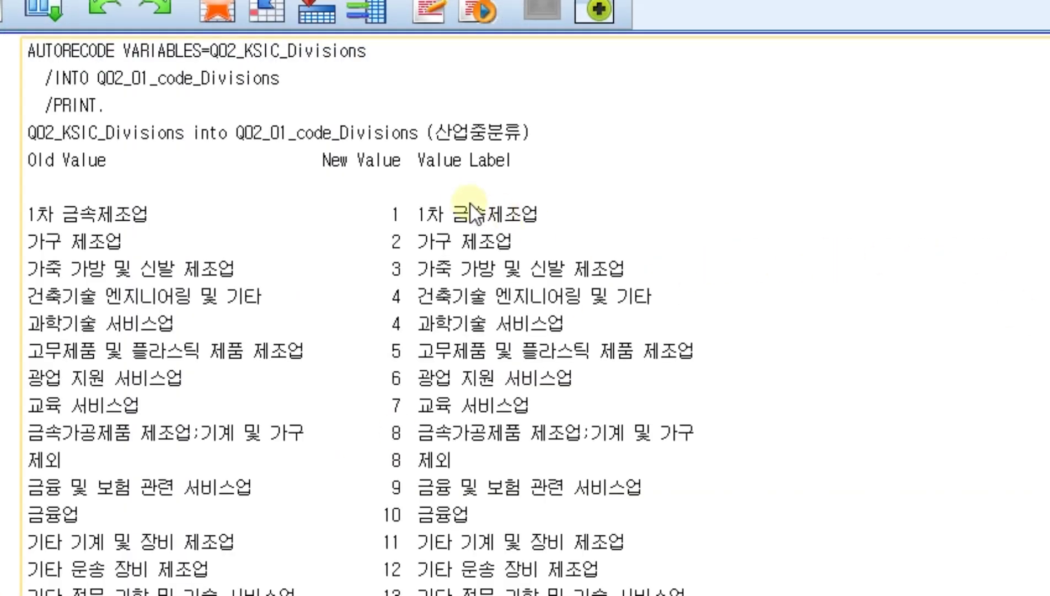
Examine the old values, new codes and value labels assigned to Q02_01_code_Divisions, and close the output without saving it
{"action": "scroll", "coordinate": [459, 207], "scroll_direction": "down", "scroll_amount": 18}
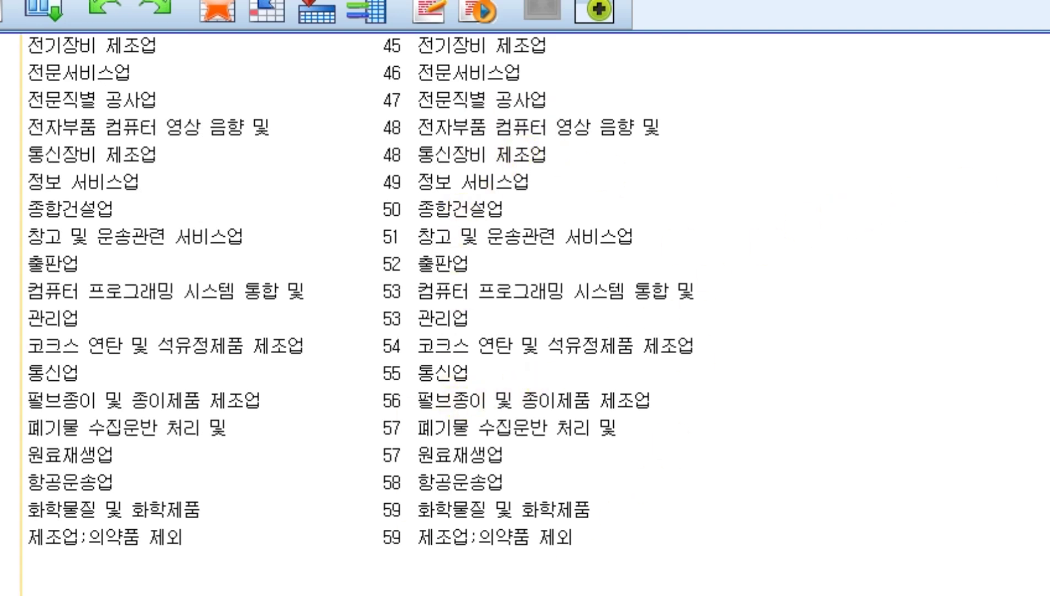
{"action": "scroll", "coordinate": [649, 347], "scroll_direction": "up", "scroll_amount": 2}
{"action": "scroll", "coordinate": [650, 351], "scroll_direction": "down", "scroll_amount": 2}
{"action": "scroll", "coordinate": [474, 557], "scroll_direction": "up", "scroll_amount": 2}
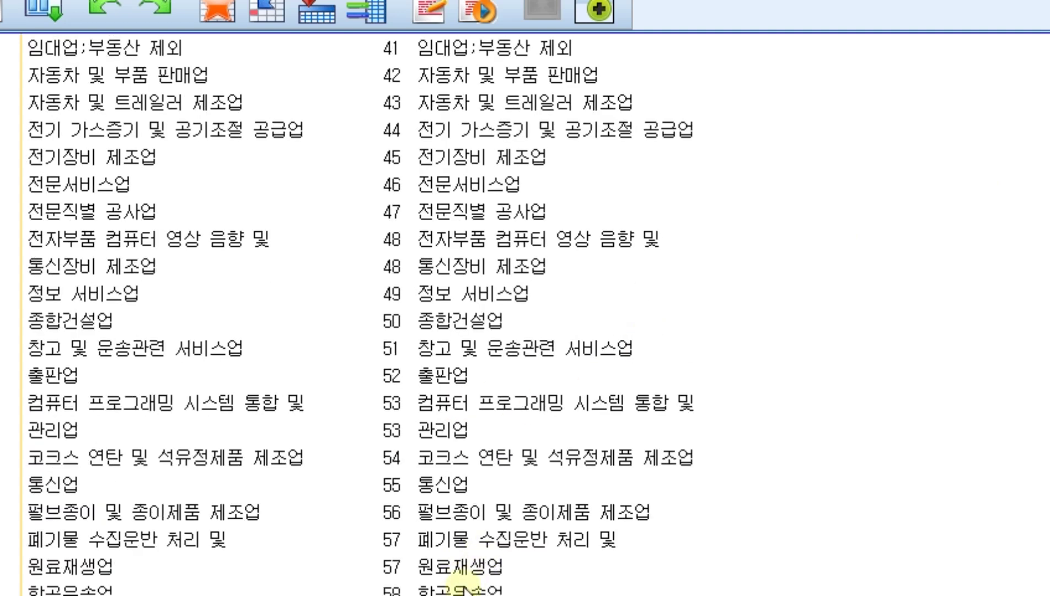
{"action": "scroll", "coordinate": [474, 562], "scroll_direction": "down", "scroll_amount": 2}
{"action": "scroll", "coordinate": [479, 539], "scroll_direction": "up", "scroll_amount": 8}
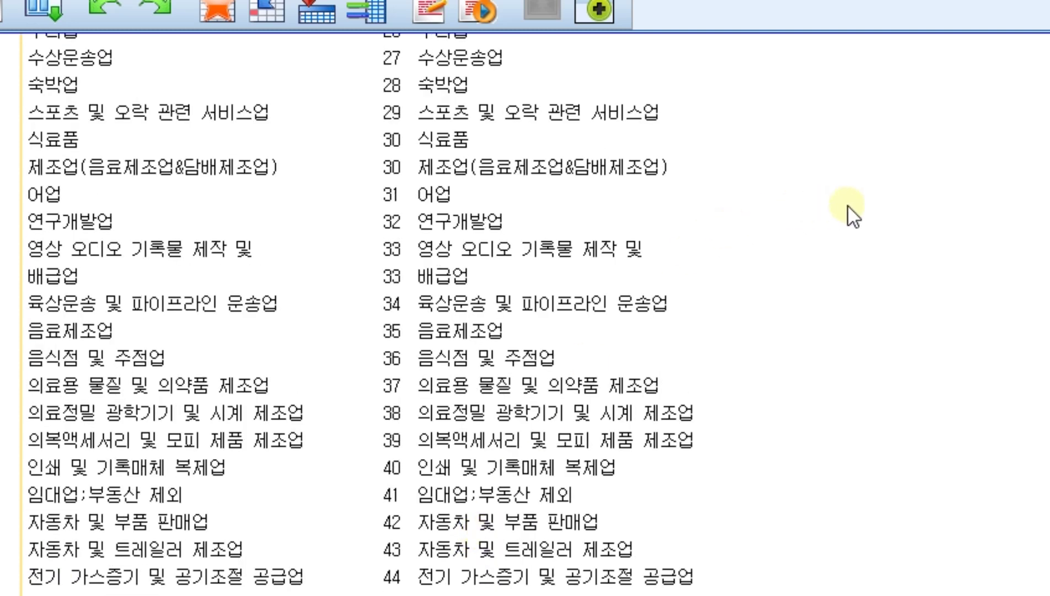
{"action": "scroll", "coordinate": [723, 220], "scroll_direction": "down", "scroll_amount": 8}
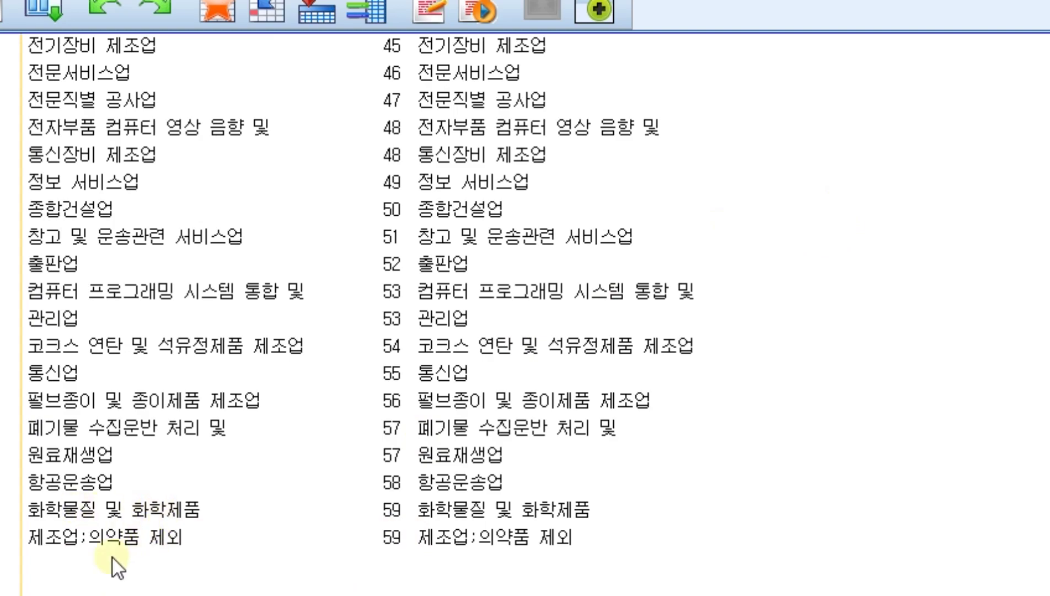
{"action": "scroll", "coordinate": [416, 536], "scroll_direction": "up", "scroll_amount": 15}
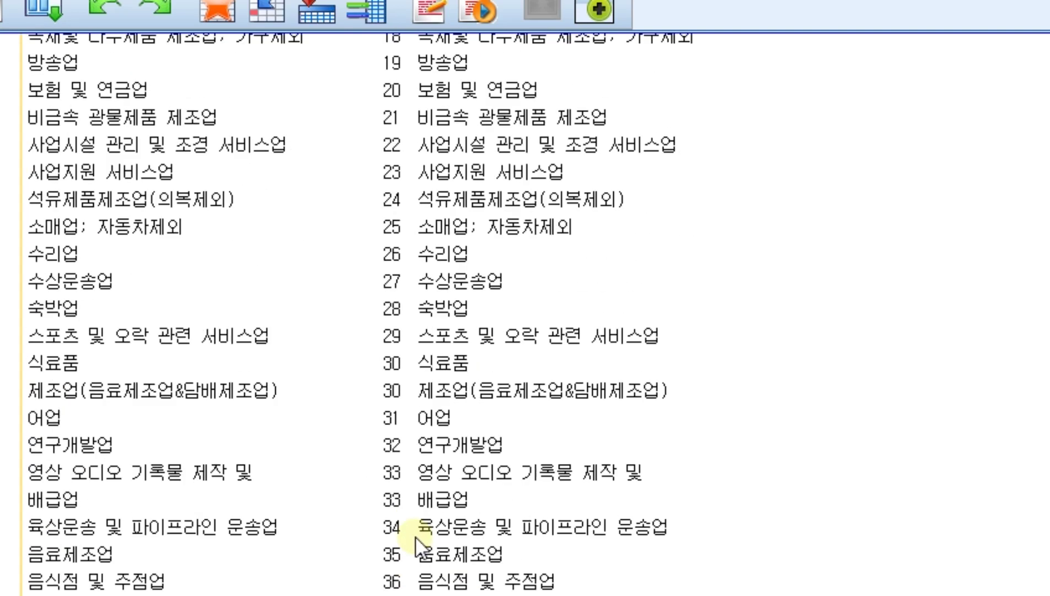
{"action": "scroll", "coordinate": [415, 536], "scroll_direction": "up", "scroll_amount": 3}
{"action": "scroll", "coordinate": [472, 506], "scroll_direction": "down", "scroll_amount": 6}
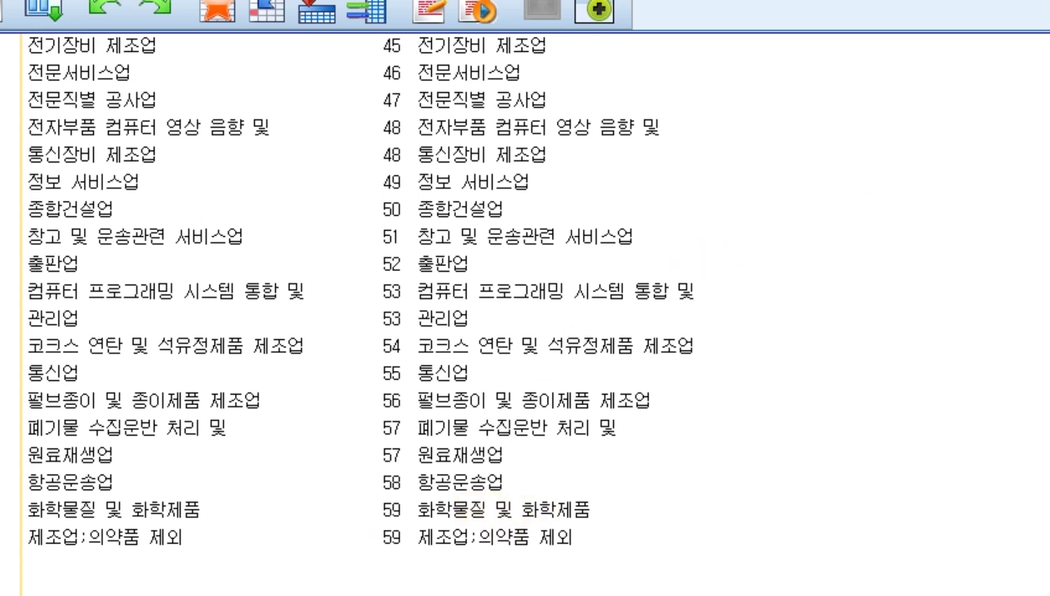
{"action": "key", "text": "alt+F4"}
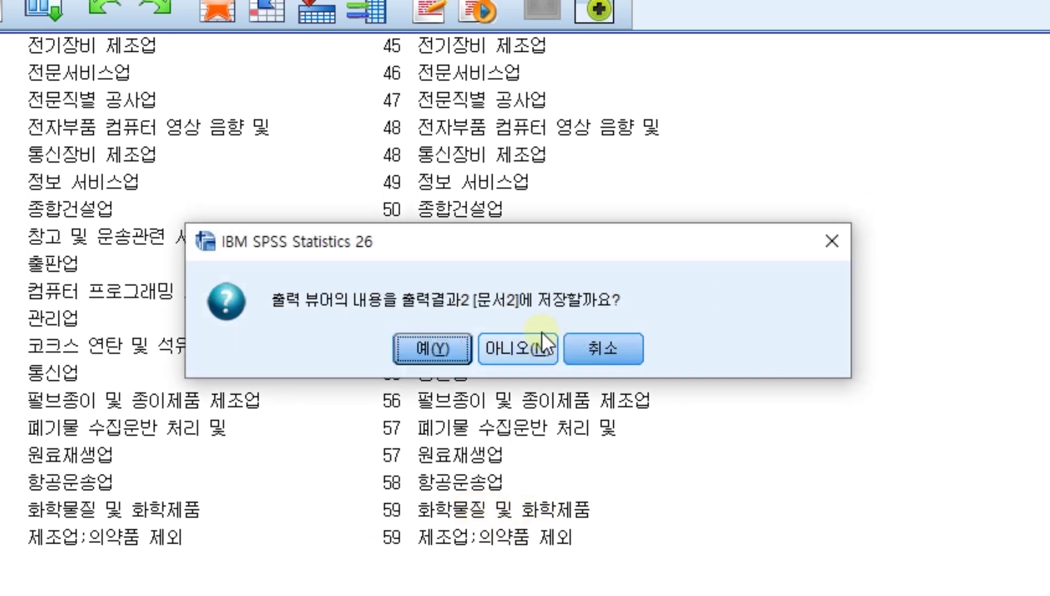
{"action": "left_click", "coordinate": [492, 339]}
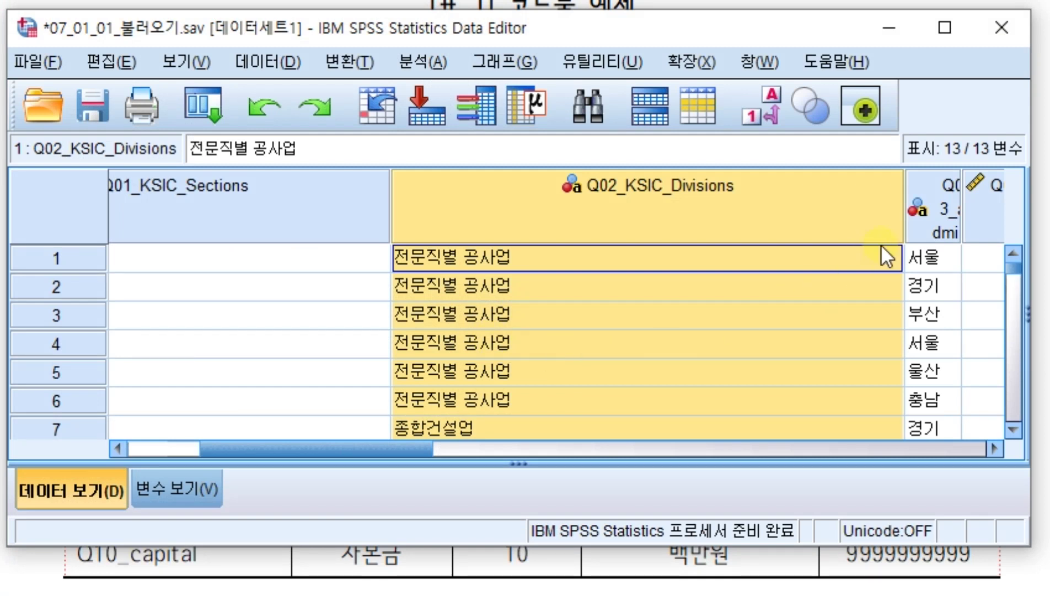
Select the Q03_admin column in the Data Editor and widen it
{"action": "left_click", "coordinate": [938, 212]}
{"action": "left_click_drag", "start_coordinate": [960, 207], "coordinate": [1028, 209]}
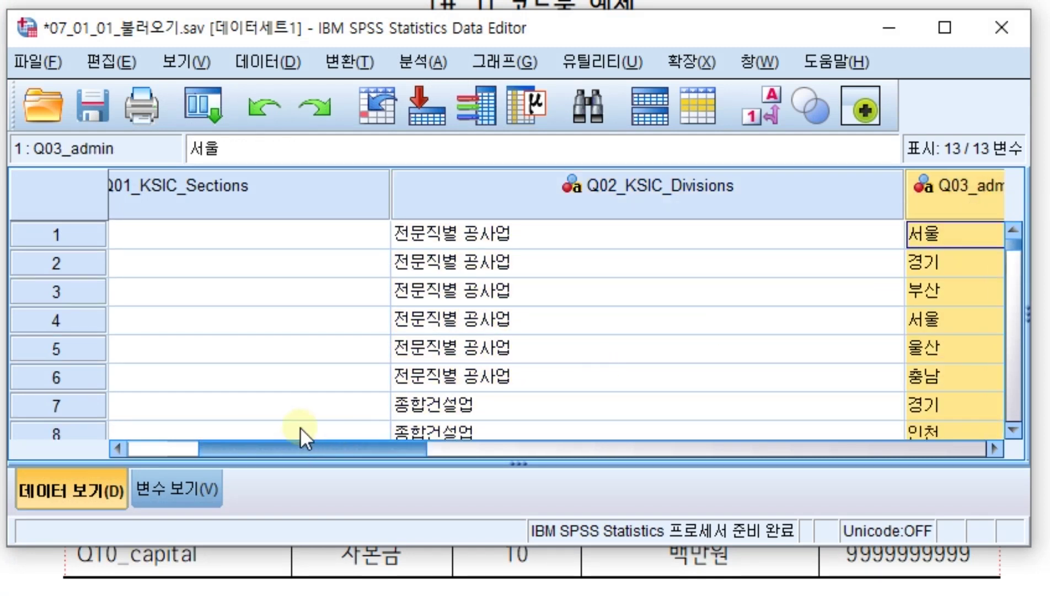
{"action": "left_click_drag", "start_coordinate": [306, 444], "coordinate": [407, 444]}
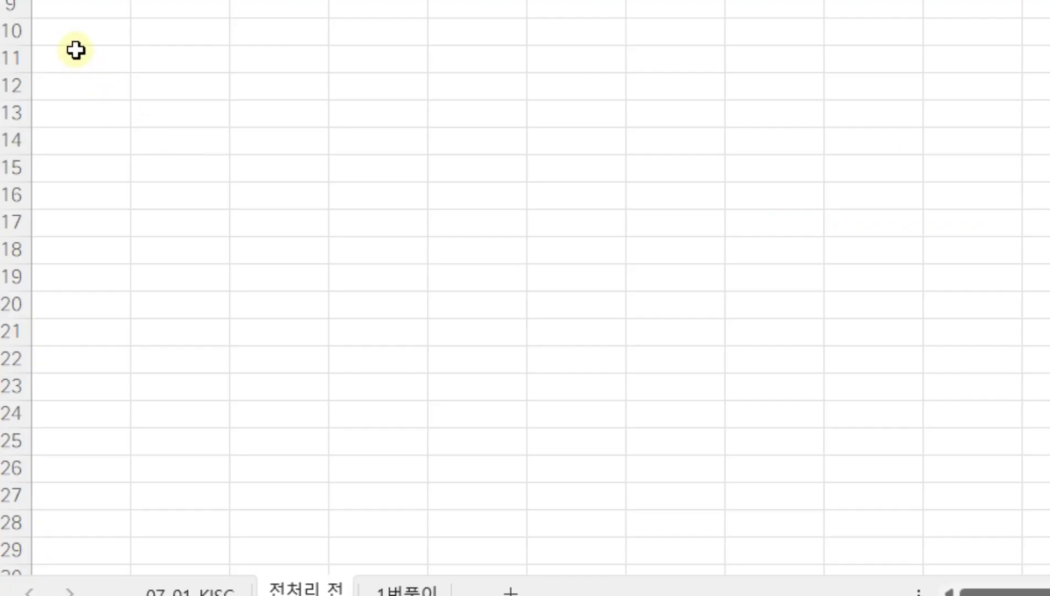
Switch to the Excel worksheet and enter the headings 가나다 and 자동 코딩 변경 side by side in row 11
{"action": "left_click", "coordinate": [100, 60]}
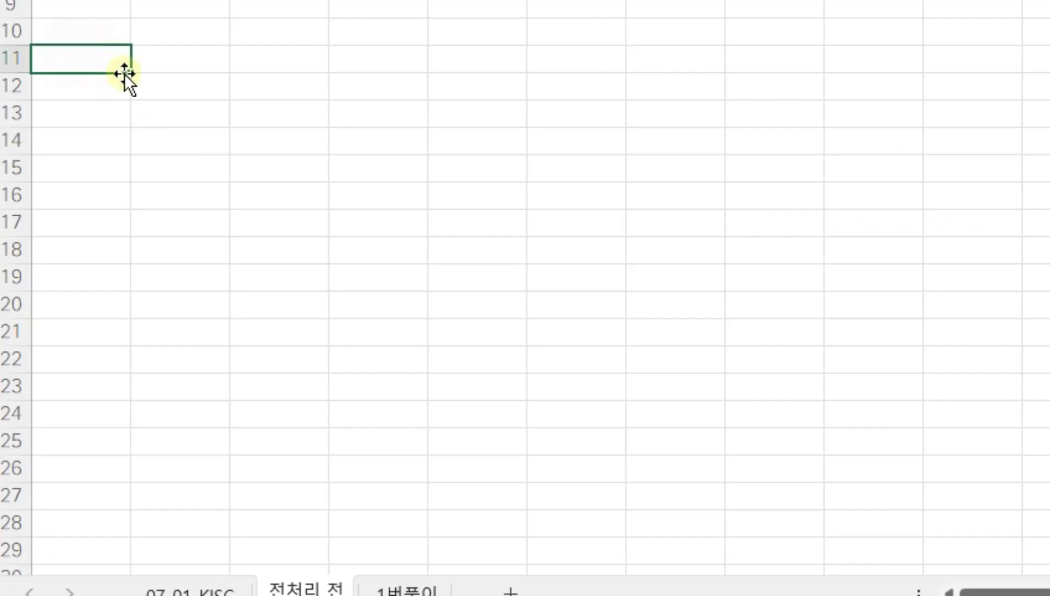
{"action": "scroll", "coordinate": [134, 80], "scroll_direction": "up", "scroll_amount": 3}
{"action": "scroll", "coordinate": [246, 227], "scroll_direction": "down", "scroll_amount": 2}
{"action": "scroll", "coordinate": [206, 152], "scroll_direction": "down", "scroll_amount": 2}
{"action": "scroll", "coordinate": [182, 131], "scroll_direction": "up", "scroll_amount": 1}
{"action": "left_click", "coordinate": [94, 68]}
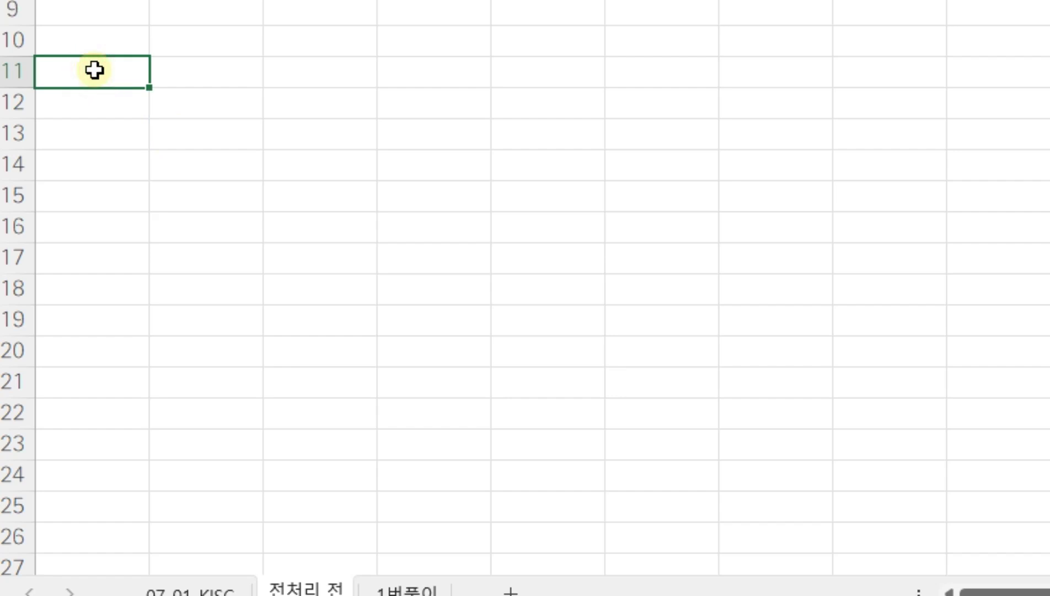
{"action": "type", "text": "가나다"}
{"action": "key", "text": "Tab"}
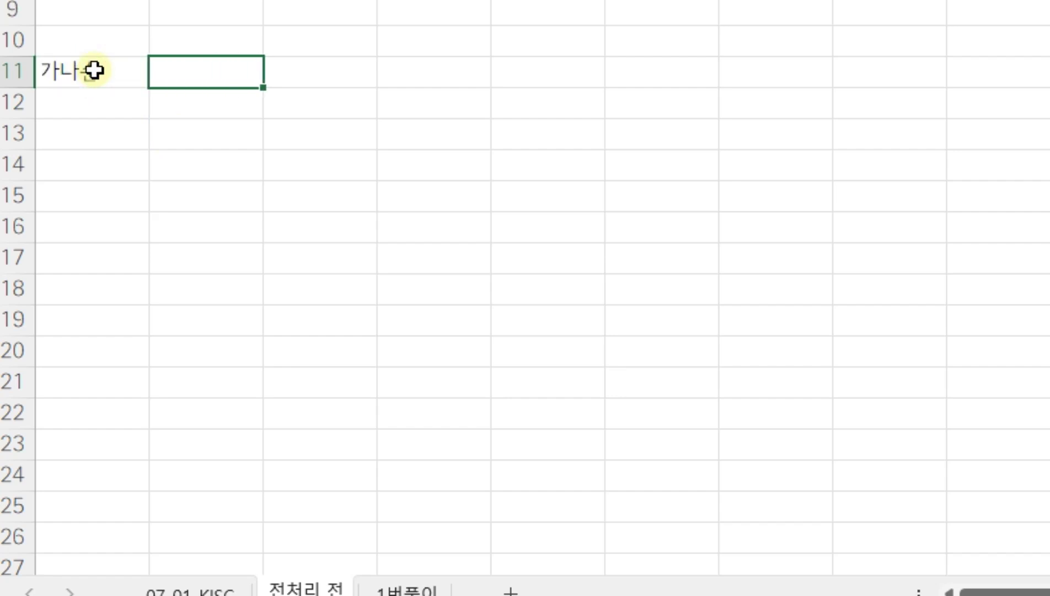
{"action": "type", "text": "ㅈ자동 ㅋ코디"}
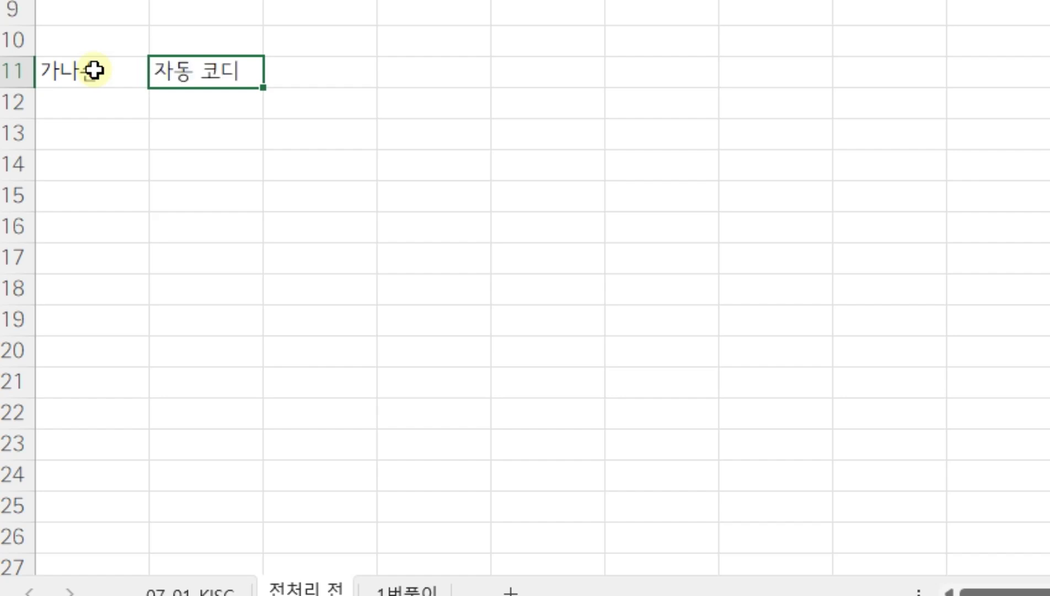
{"action": "type", "text": " 변경"}
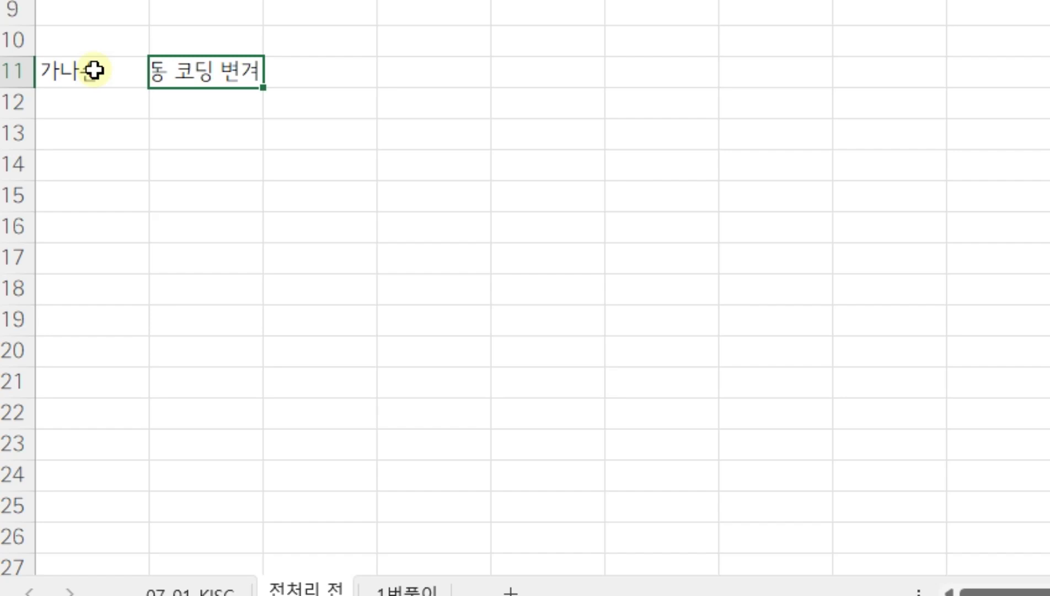
{"action": "key", "text": "Tab"}
{"action": "key", "text": "Return"}
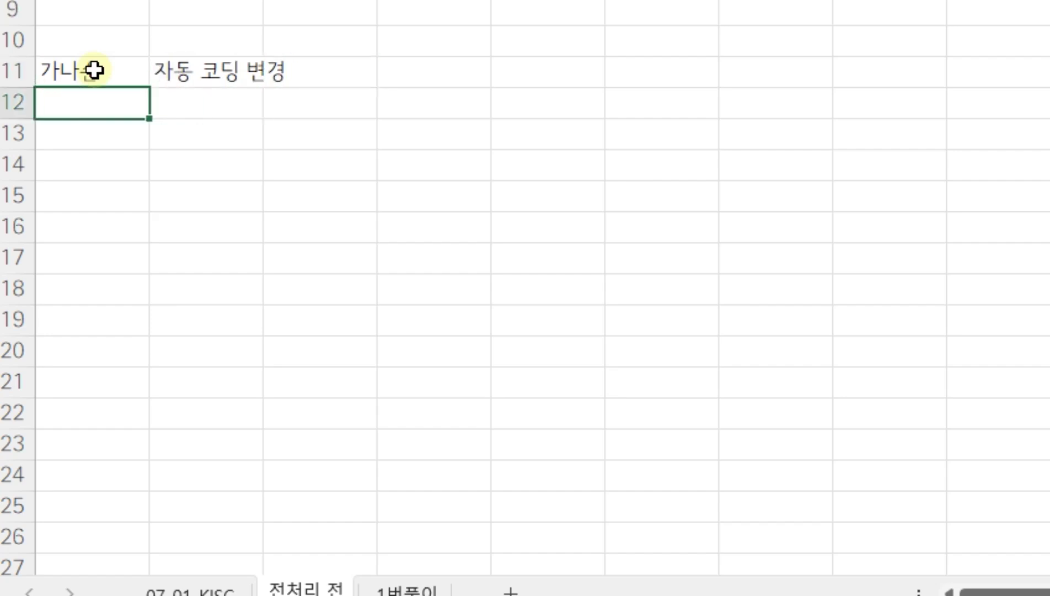
Enter 서울 with code 1 in row 12 and 세종 with code 2 in row 13
{"action": "type", "text": "서울"}
{"action": "key", "text": "Return"}
{"action": "type", "text": "세종"}
{"action": "key", "text": "Tab"}
{"action": "key", "text": "Up"}
{"action": "type", "text": "1"}
{"action": "key", "text": "Return"}
{"action": "type", "text": "2"}
{"action": "key", "text": "Return"}
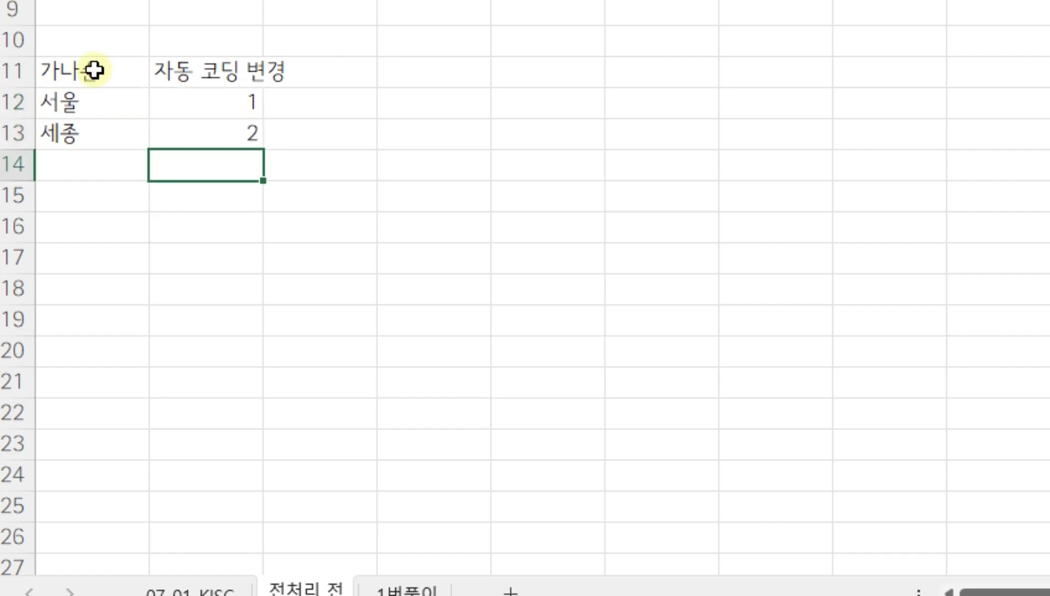
Clear the 서울 and 세종 entries and their codes from rows 12 and 13
{"action": "key", "text": "Left"}
{"action": "key", "text": "Up"}
{"action": "key", "text": "Up"}
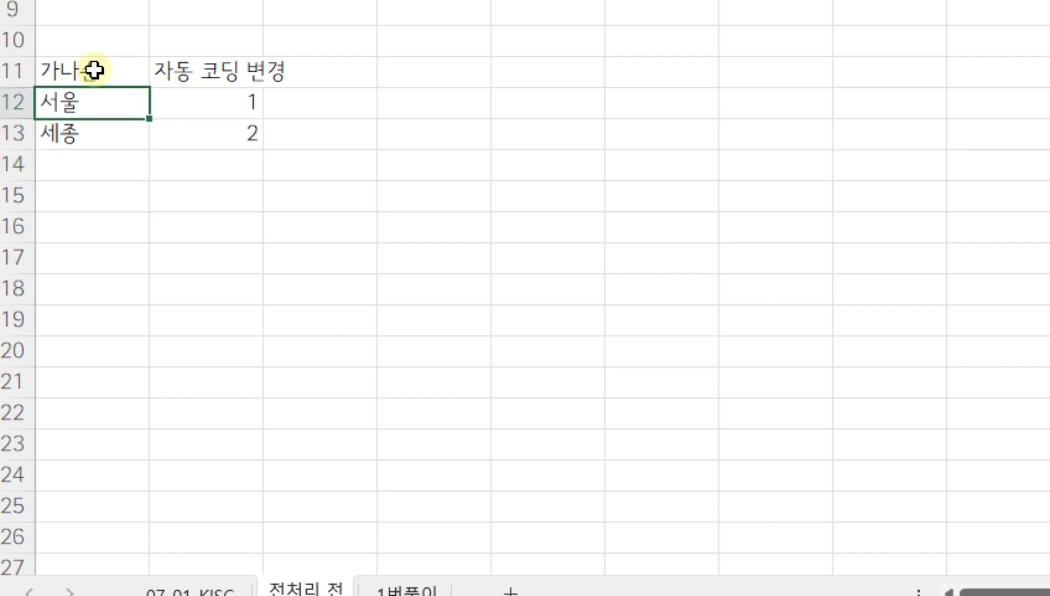
{"action": "key", "text": "shift+Down"}
{"action": "key", "text": "shift+Right"}
{"action": "key", "text": "Delete"}
{"action": "key", "text": "shift+Up"}
{"action": "key", "text": "shift+Left"}
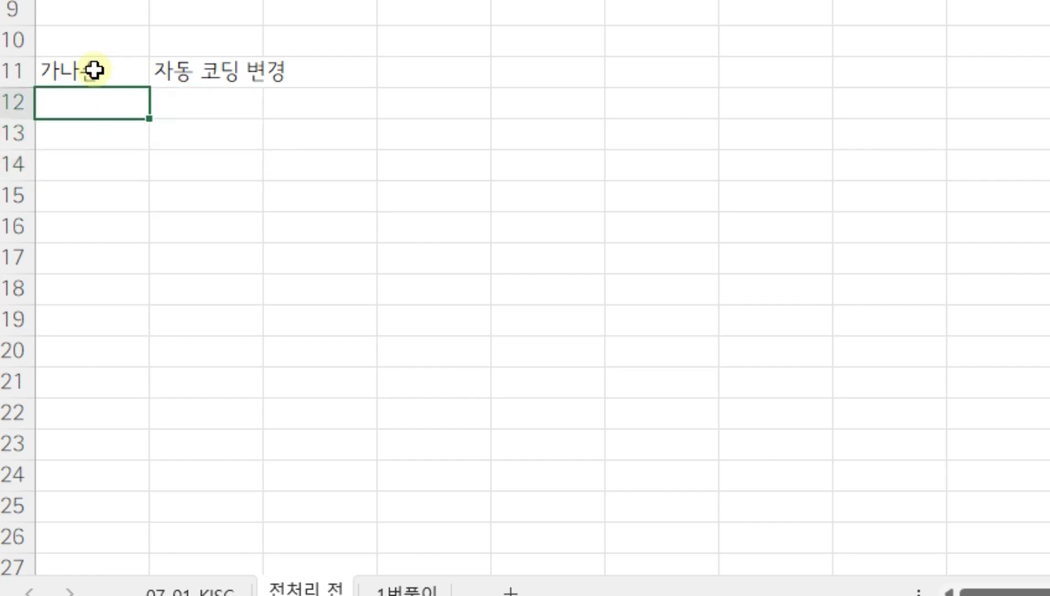
Enter the group label 특별시 in row 12 and list its regions 서울 and 세종 in the adjacent column, rows 12 and 13
{"action": "type", "text": "특별시"}
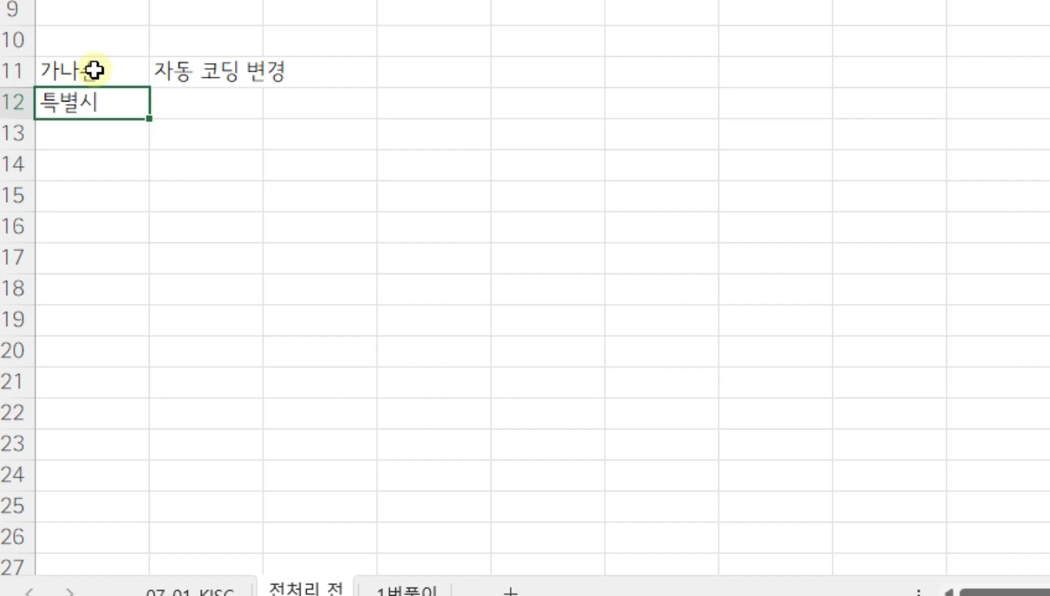
{"action": "key", "text": "Right"}
{"action": "type", "text": "서울"}
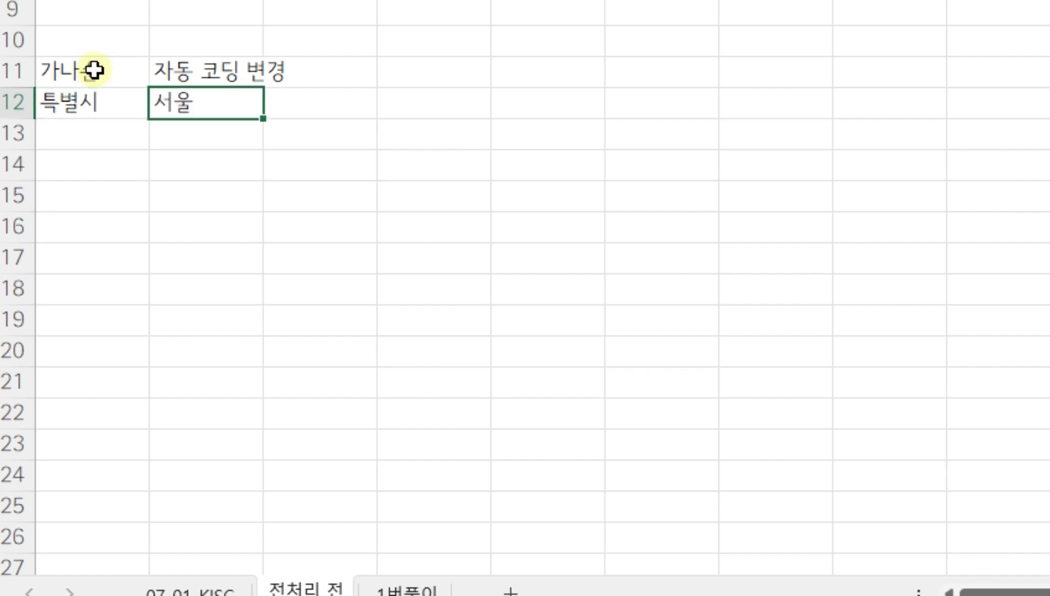
{"action": "key", "text": "Return"}
{"action": "type", "text": "세종"}
Assign code 11 to 서울 and code 12 to 세종 in the column beside the region names
{"action": "key", "text": "Right"}
{"action": "key", "text": "Up"}
{"action": "type", "text": "1"}
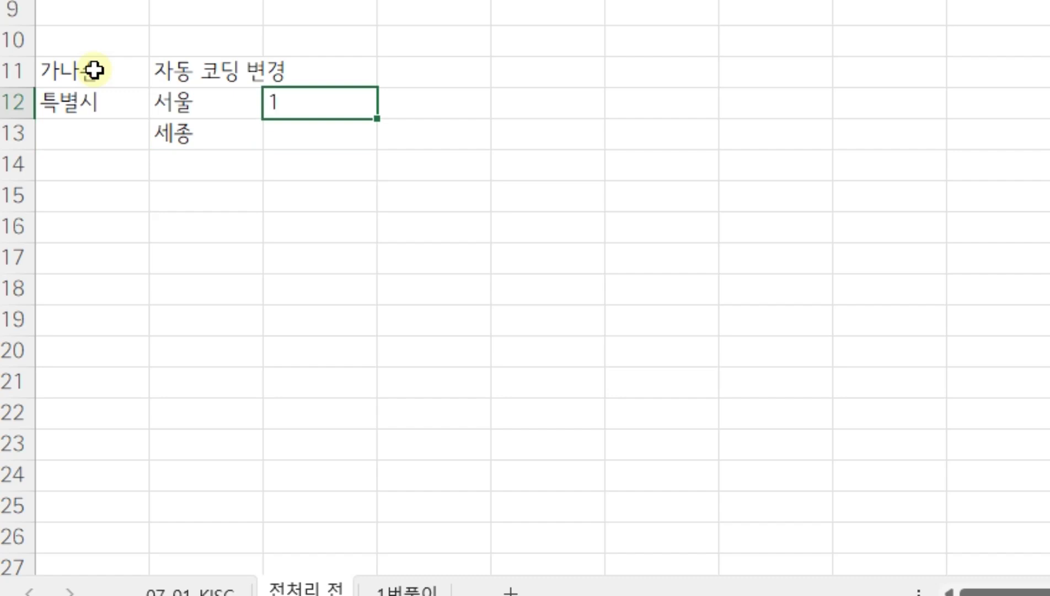
{"action": "type", "text": "1"}
{"action": "key", "text": "Return"}
{"action": "type", "text": "1"}
{"action": "key", "text": "Return"}
Enter the group label 광역시 in row 14 and list 부산 and 인천 in the region column, rows 14 and 15
{"action": "key", "text": "Left"}
{"action": "key", "text": "Left"}
{"action": "type", "text": "과ㅇ역시"}
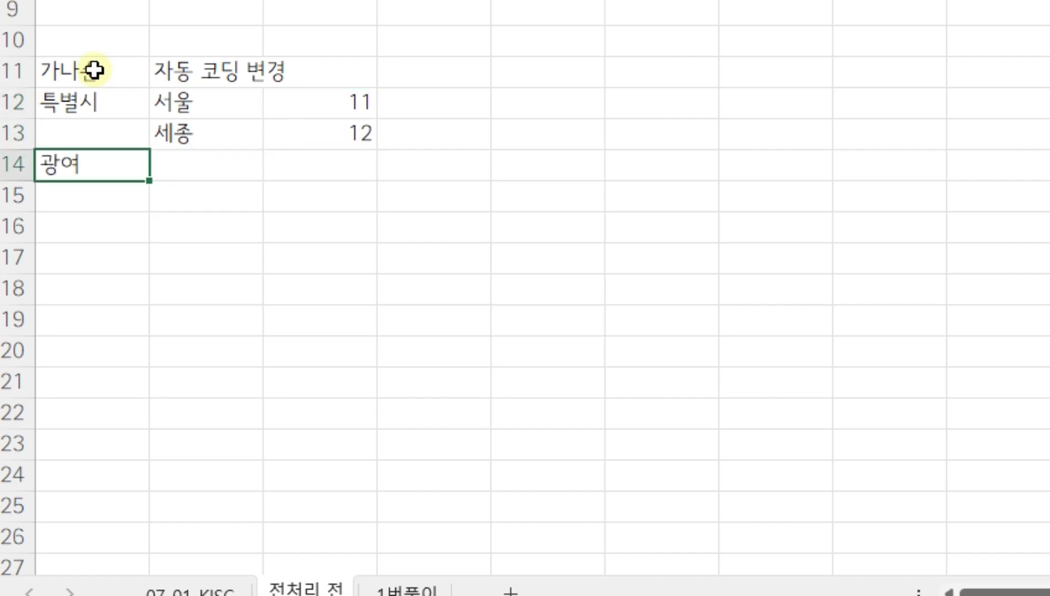
{"action": "key", "text": "Right"}
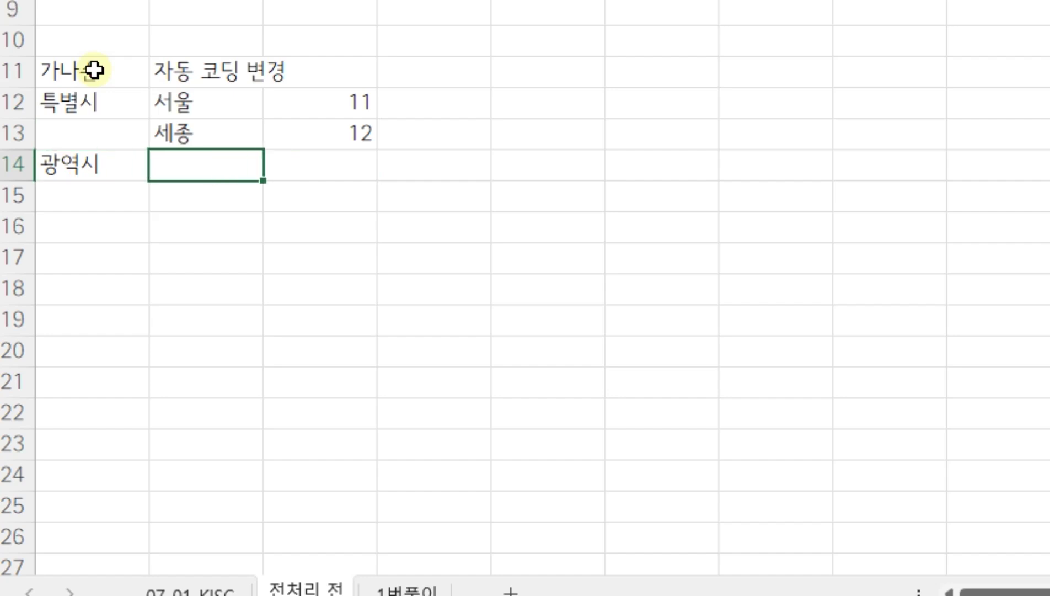
{"action": "type", "text": "부산"}
{"action": "key", "text": "Return"}
{"action": "type", "text": "ㅇㅣㄴ처"}
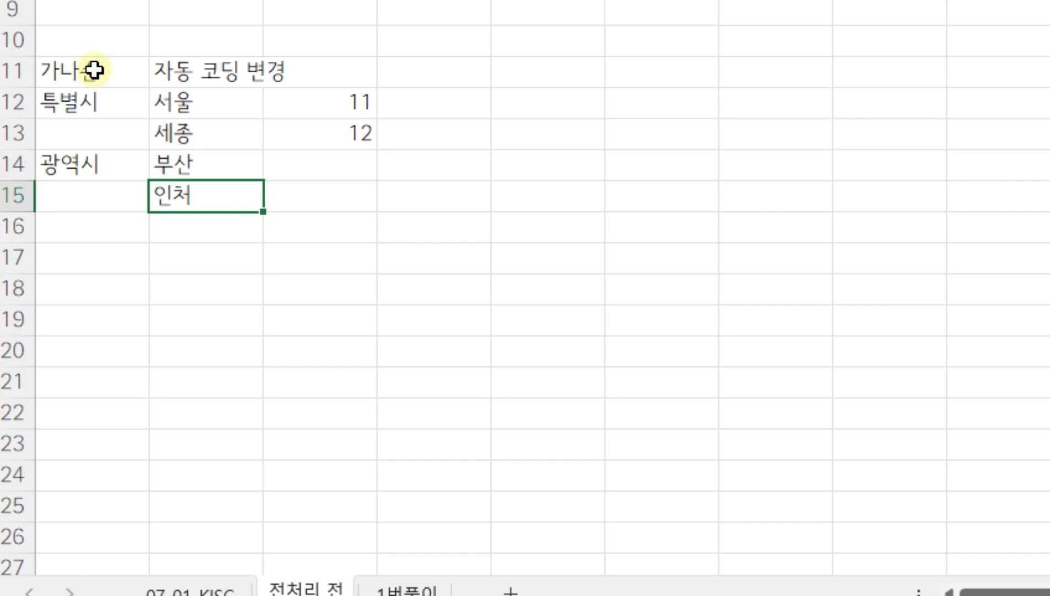
{"action": "type", "text": "ㄴ"}
{"action": "key", "text": "Return"}
Continue the 광역시 regions with 대구, 광주, 대전 and 울산 in rows 16 to 19
{"action": "type", "text": "대"}
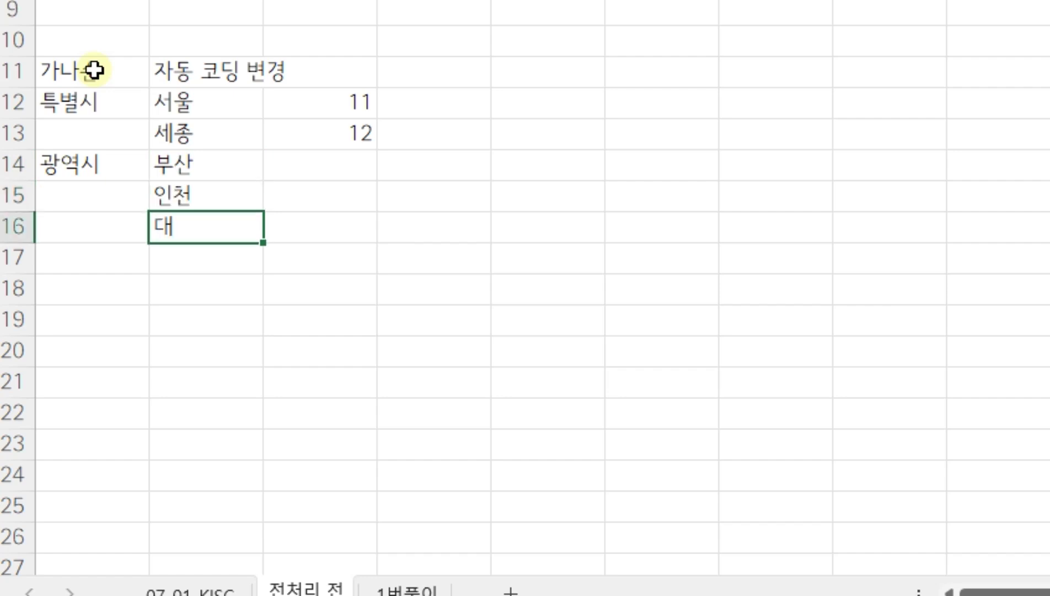
{"action": "type", "text": "구"}
{"action": "key", "text": "Return"}
{"action": "type", "text": "광주"}
{"action": "key", "text": "Return"}
{"action": "type", "text": "대전"}
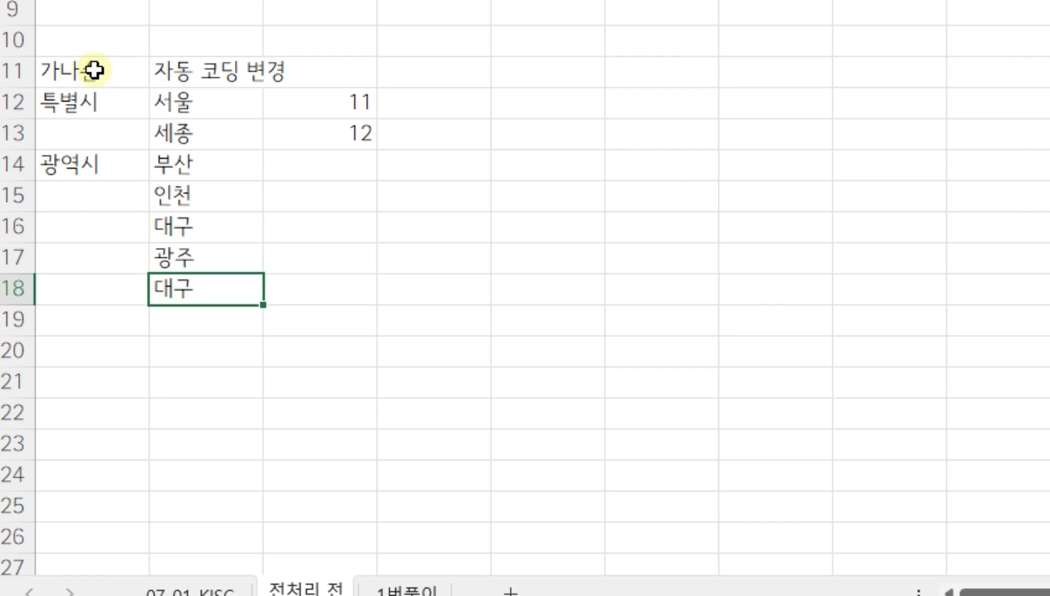
{"action": "key", "text": "Return"}
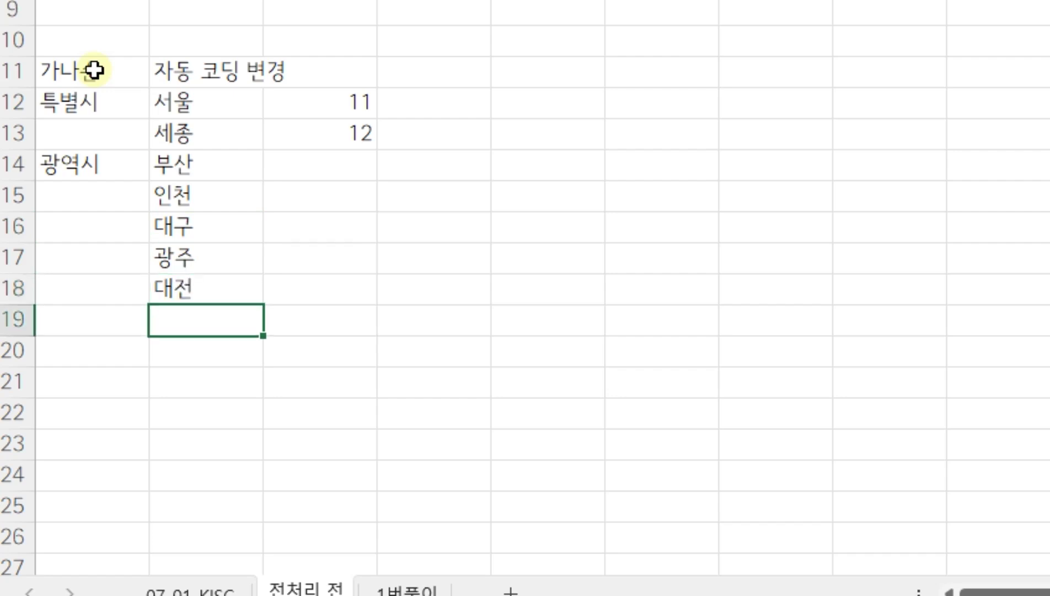
{"action": "type", "text": "울사"}
Enter codes 21 and 22 for 부산 and 인천 and extend the series to 26 for 울산
{"action": "left_click", "coordinate": [313, 164]}
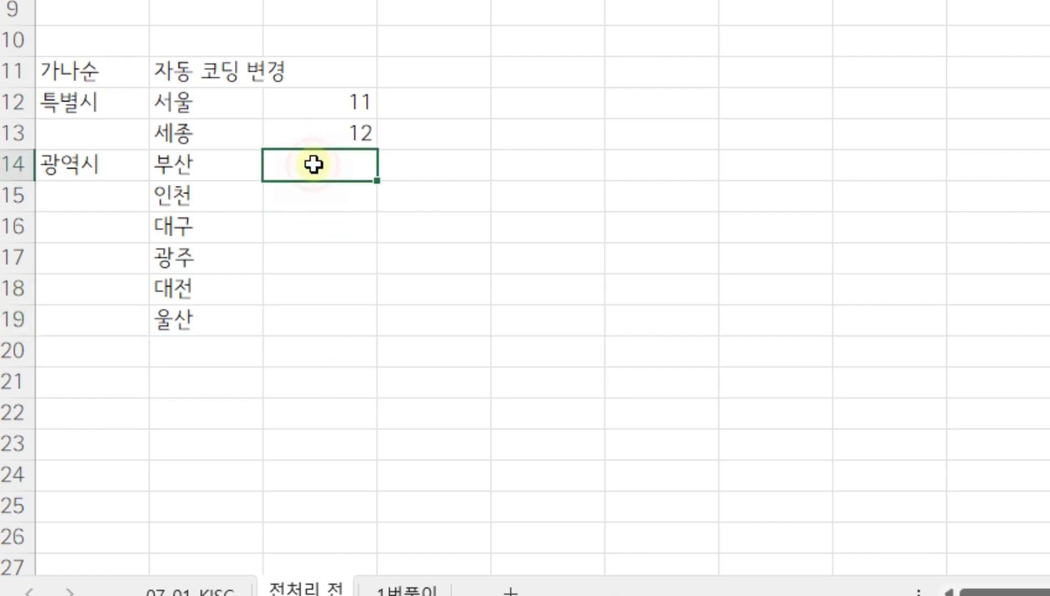
{"action": "key", "text": "Return"}
{"action": "type", "text": "2"}
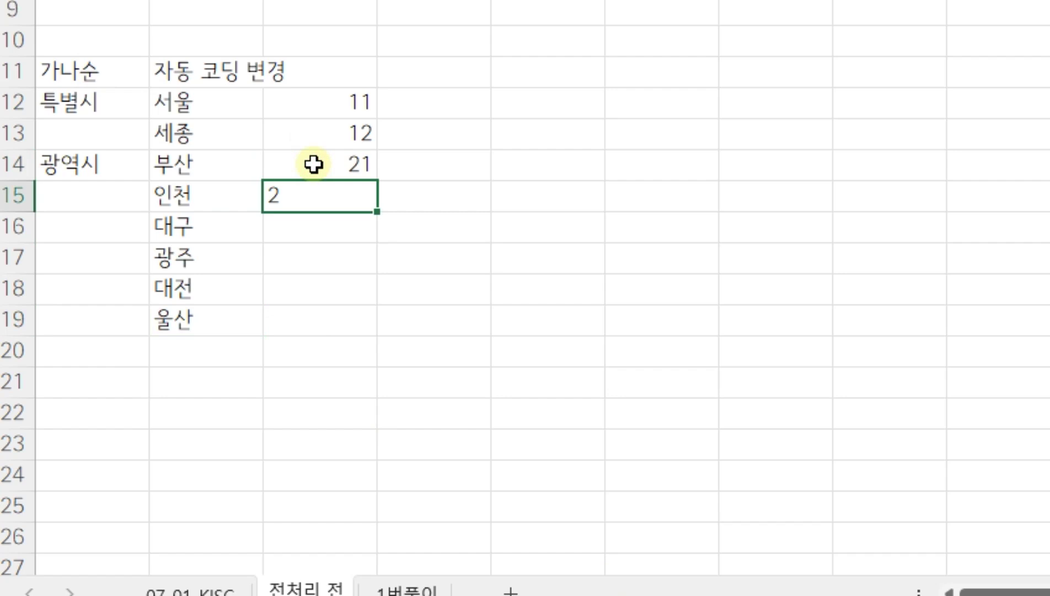
{"action": "type", "text": "2"}
{"action": "key", "text": "Return"}
{"action": "left_click_drag", "start_coordinate": [313, 163], "coordinate": [377, 326]}
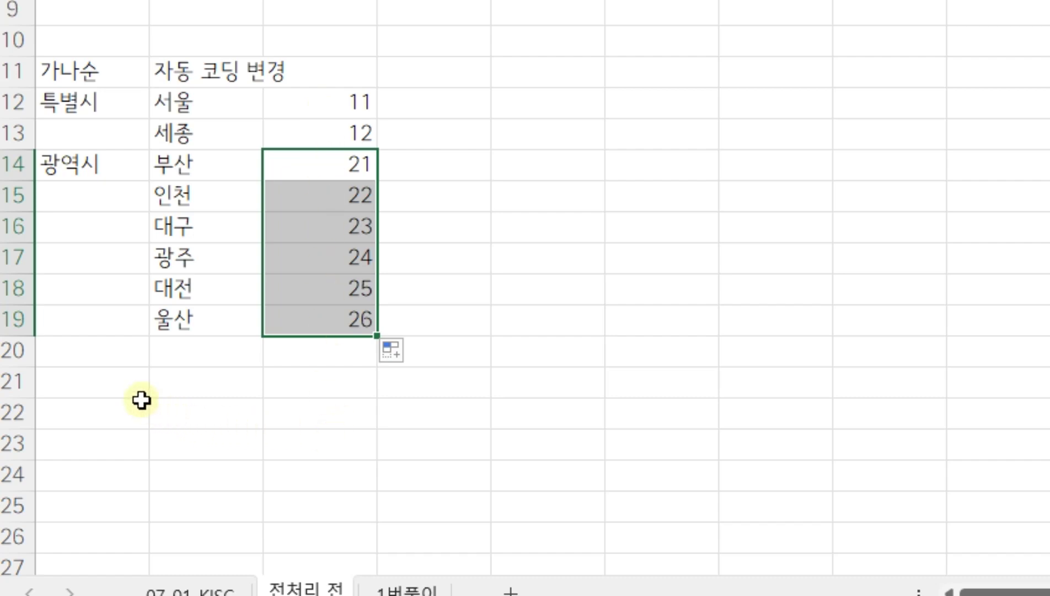
Enter the group label 행정시 in row 20 and list 경기 and 강원 in the region column, rows 20 and 21
{"action": "left_click", "coordinate": [102, 353]}
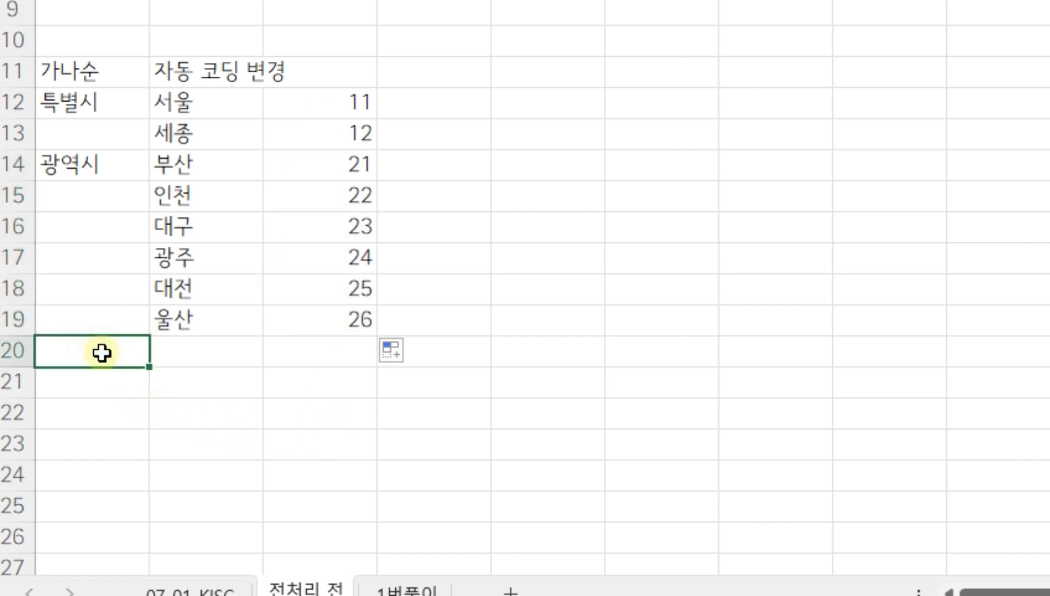
{"action": "type", "text": "행정시"}
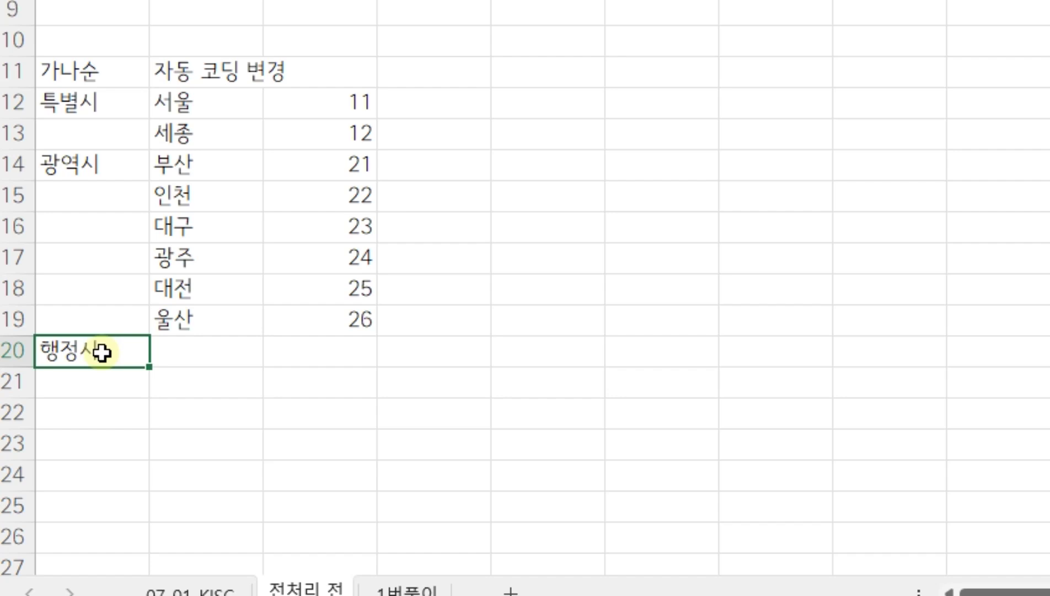
{"action": "key", "text": "Tab"}
{"action": "type", "text": "경기"}
{"action": "key", "text": "Return"}
{"action": "type", "text": "ㄱ"}
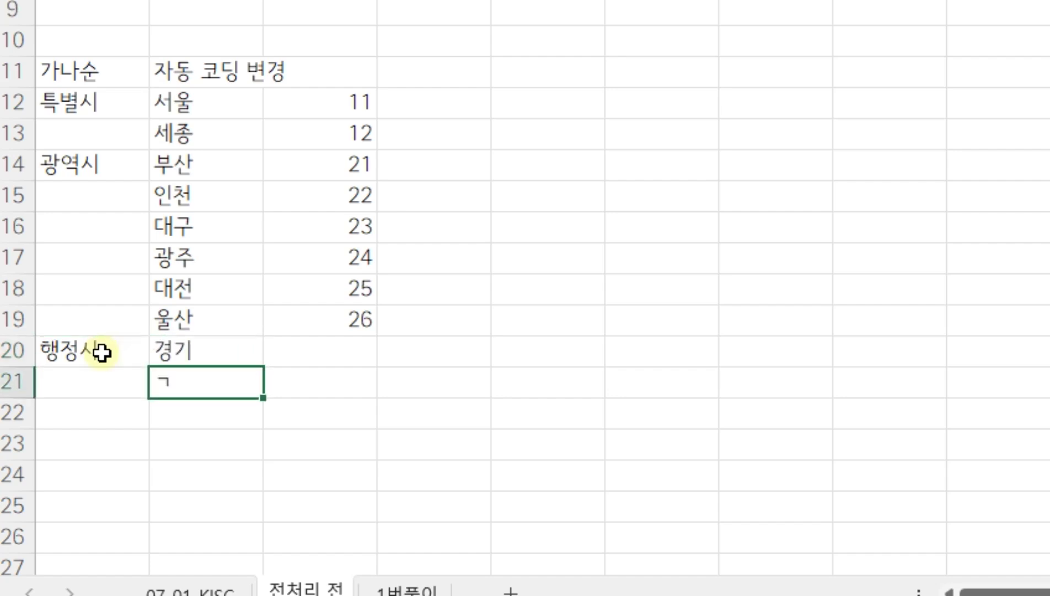
{"action": "type", "text": "강원"}
{"action": "key", "text": "Return"}
Add 충북, 충남, 전북 and 전남 to the region column in rows 22 to 25
{"action": "type", "text": "ㅊ충북"}
{"action": "key", "text": "Return"}
{"action": "type", "text": "ㅊ충남"}
{"action": "key", "text": "Return"}
{"action": "type", "text": "ㅈ전북"}
{"action": "key", "text": "Return"}
{"action": "type", "text": "전북"}
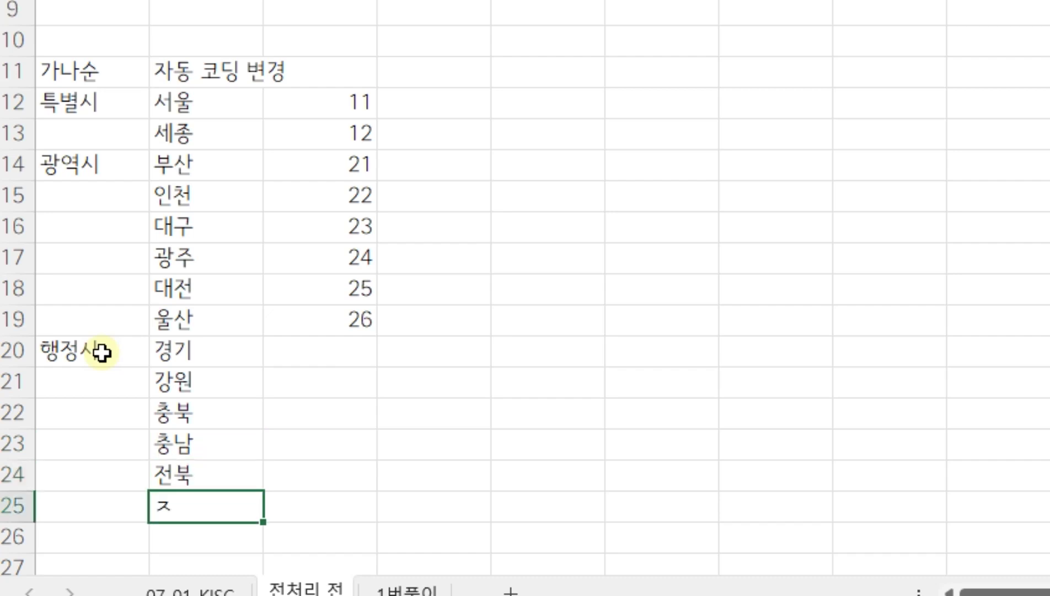
{"action": "key", "text": "BackSpace"}
{"action": "type", "text": "남"}
{"action": "key", "text": "Return"}
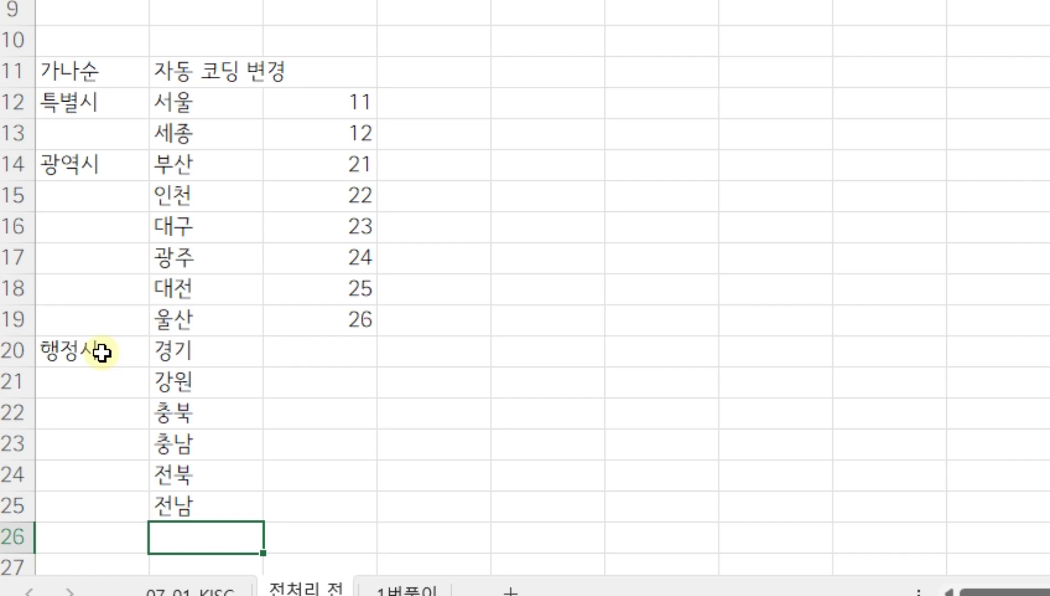
Complete the region list with 경북, 경남 and 제주 in rows 26 to 28
{"action": "type", "text": "ㄱ경북"}
{"action": "key", "text": "Return"}
{"action": "type", "text": "경"}
{"action": "key", "text": "Return"}
{"action": "type", "text": "제주"}
Enter codes 31 and 32 for 경기 and 강원 and extend the series to 39 for 제주
{"action": "key", "text": "Tab"}
{"action": "key", "text": "Up"}
{"action": "key", "text": "Up"}
{"action": "key", "text": "Up"}
{"action": "key", "text": "Up"}
{"action": "key", "text": "Up"}
{"action": "key", "text": "Up"}
{"action": "key", "text": "Up"}
{"action": "key", "text": "Up"}
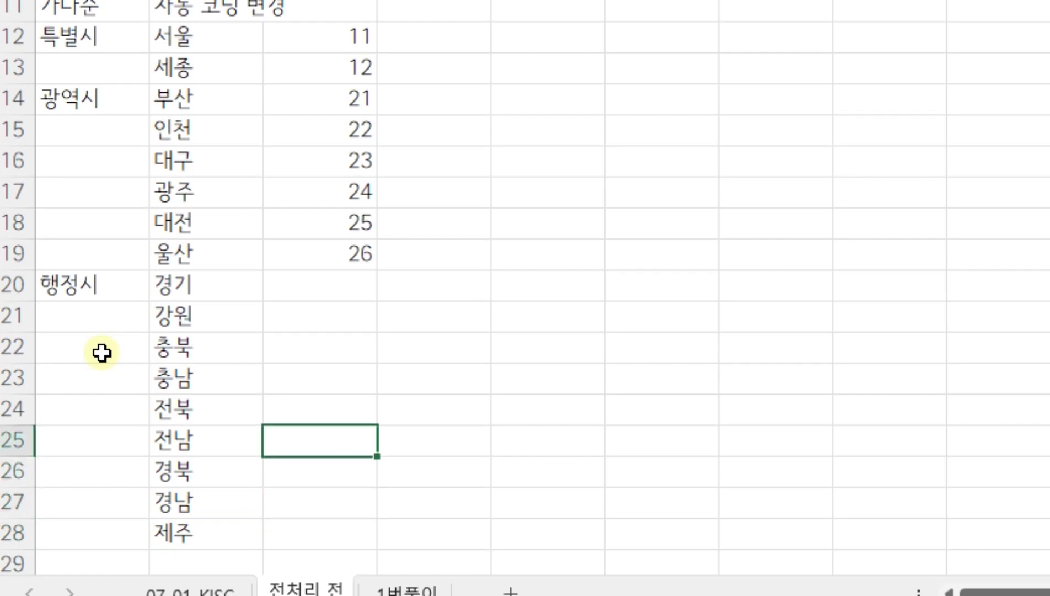
{"action": "type", "text": "31"}
{"action": "key", "text": "Return"}
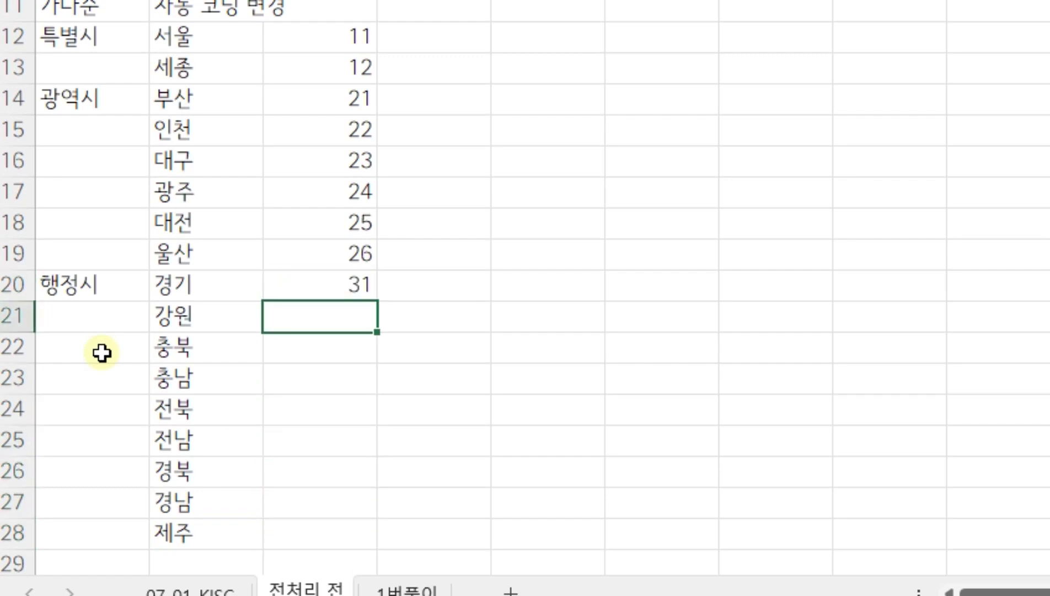
{"action": "type", "text": "32"}
{"action": "key", "text": "Return"}
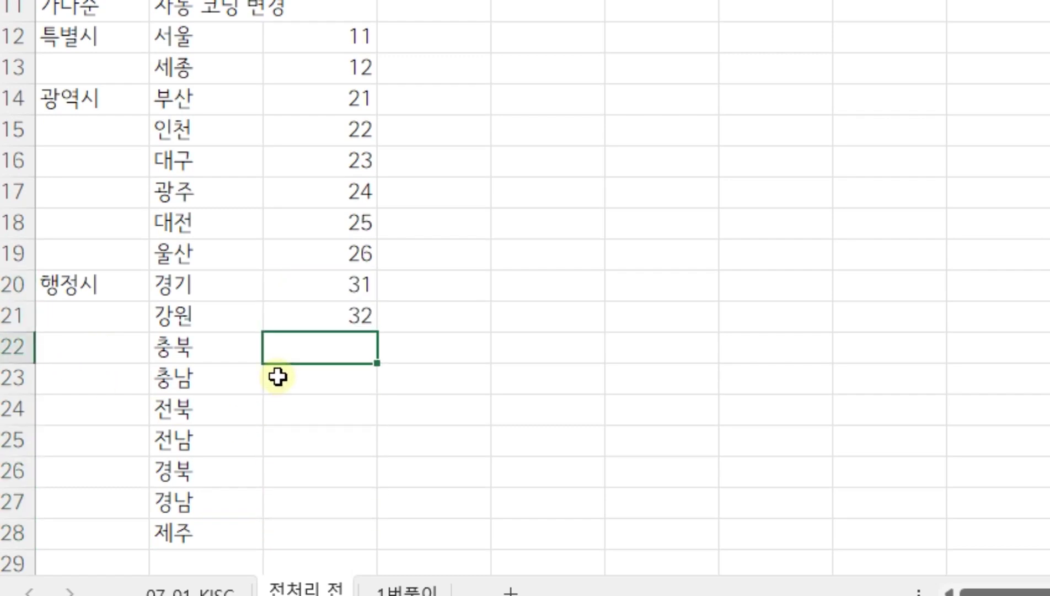
{"action": "left_click_drag", "start_coordinate": [347, 293], "coordinate": [333, 557]}
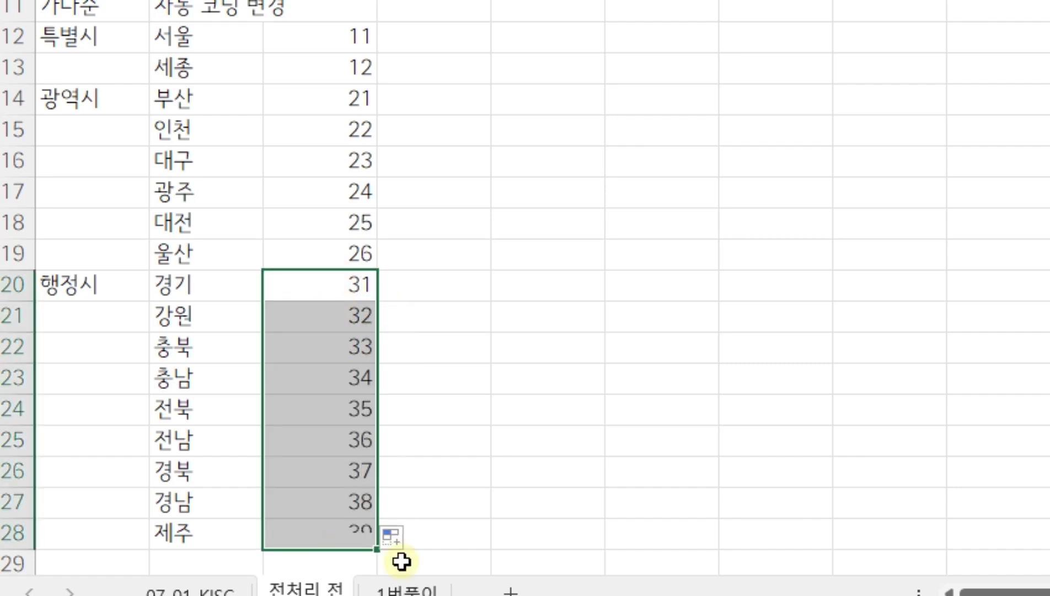
Number the regions consecutively from 1 to 17 in the column beside the group codes, rows 12 to 28
{"action": "scroll", "coordinate": [468, 284], "scroll_direction": "up", "scroll_amount": 3}
{"action": "left_click", "coordinate": [445, 373]}
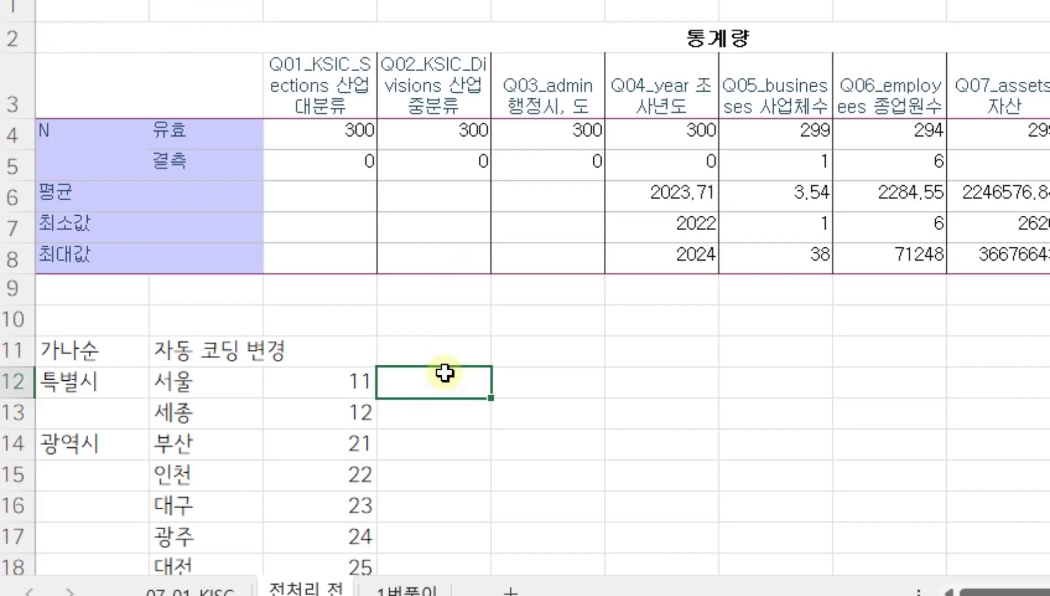
{"action": "type", "text": "1"}
{"action": "key", "text": "Return"}
{"action": "type", "text": "2"}
{"action": "key", "text": "Return"}
{"action": "left_click_drag", "start_coordinate": [462, 386], "coordinate": [491, 432]}
{"action": "double_click", "coordinate": [491, 431]}
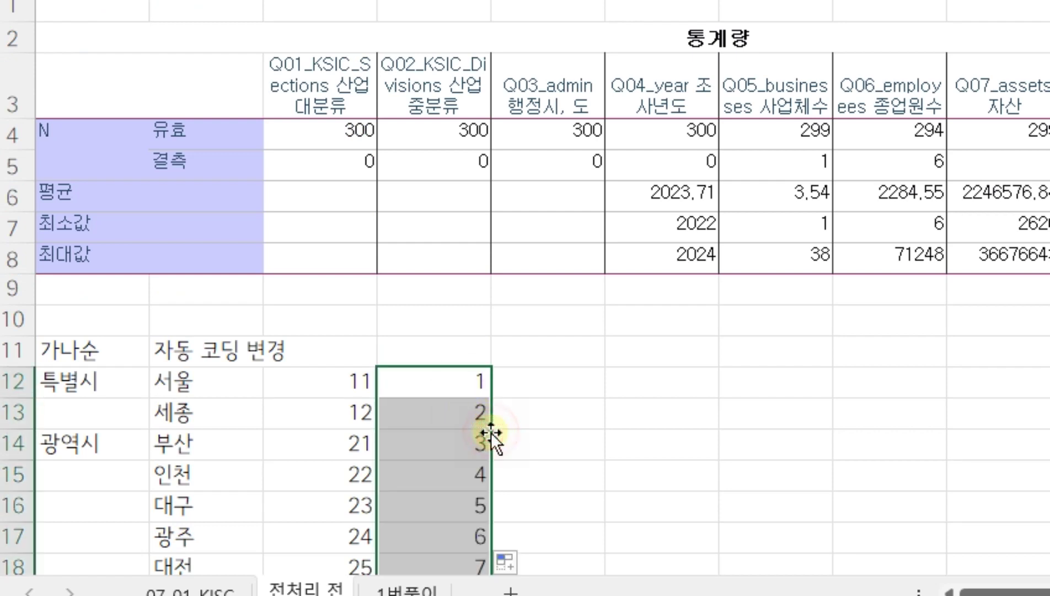
{"action": "scroll", "coordinate": [491, 431], "scroll_direction": "down", "scroll_amount": 5}
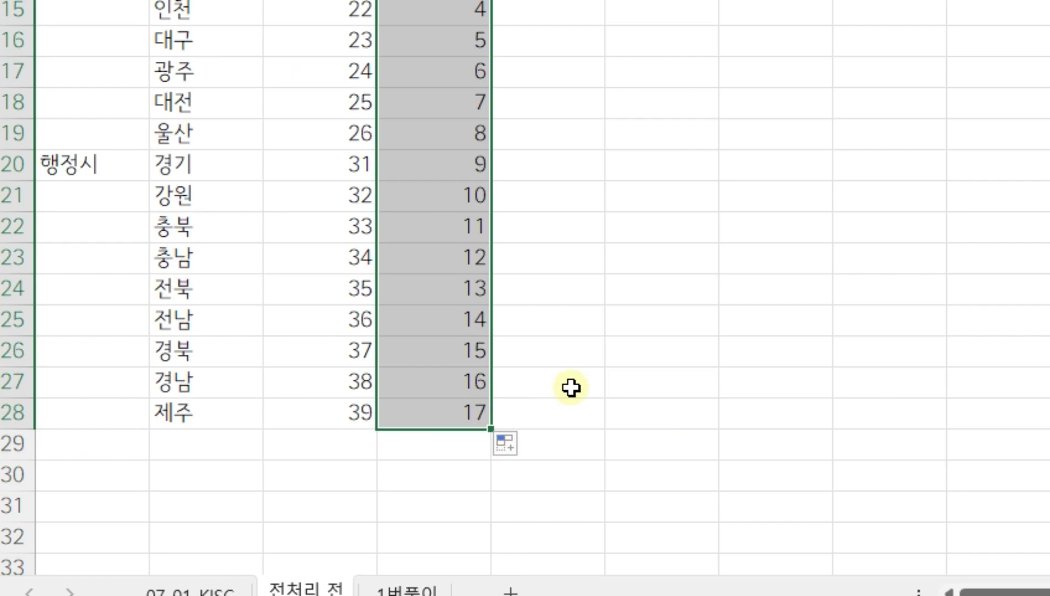
Examine how the 특별시, 광역시 and 행정시 regions are ordered under the group codes and the consecutive numbers
{"action": "scroll", "coordinate": [571, 388], "scroll_direction": "up", "scroll_amount": 3}
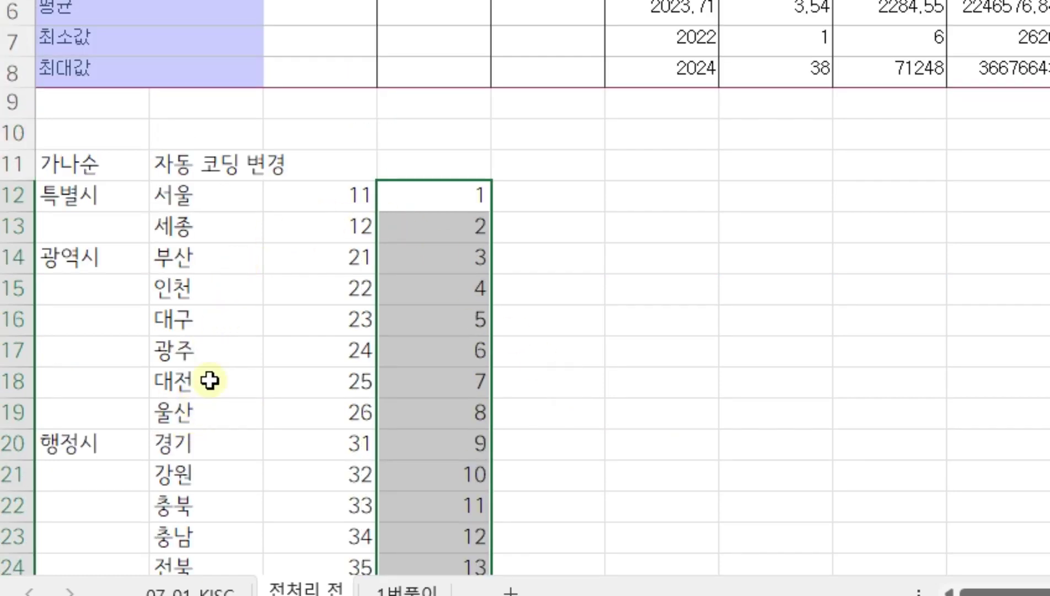
{"action": "scroll", "coordinate": [215, 356], "scroll_direction": "down", "scroll_amount": 1}
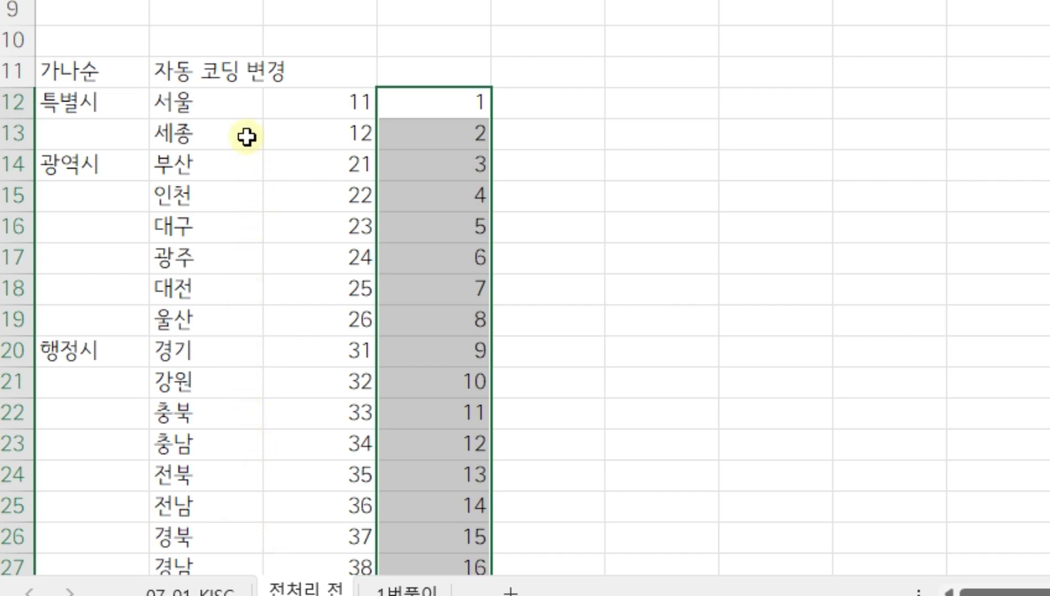
{"action": "left_click", "coordinate": [237, 105]}
{"action": "left_click", "coordinate": [230, 131]}
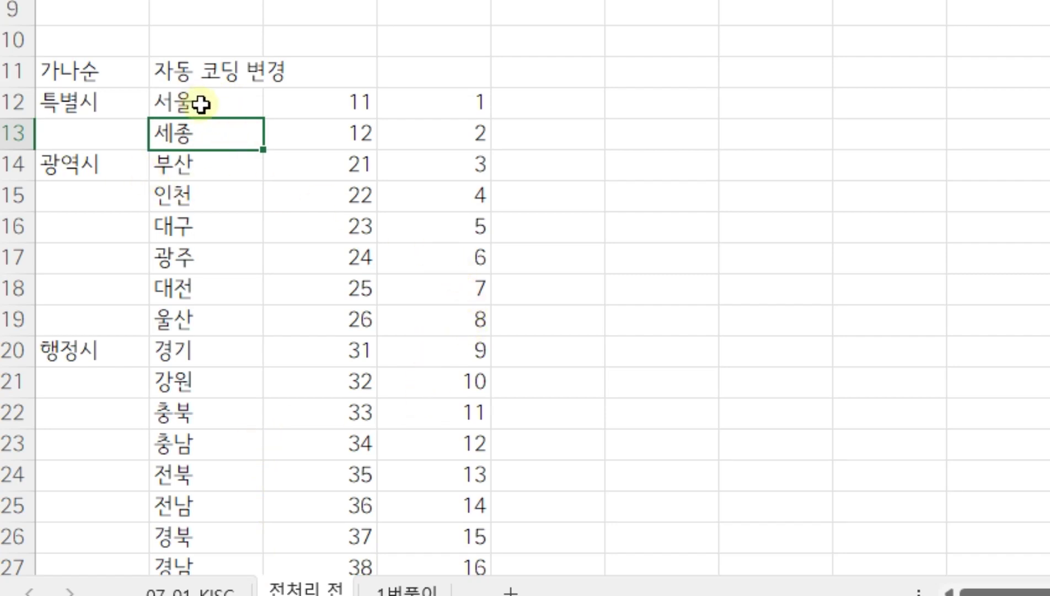
{"action": "scroll", "coordinate": [474, 434], "scroll_direction": "down", "scroll_amount": 3}
{"action": "scroll", "coordinate": [474, 434], "scroll_direction": "up", "scroll_amount": 4}
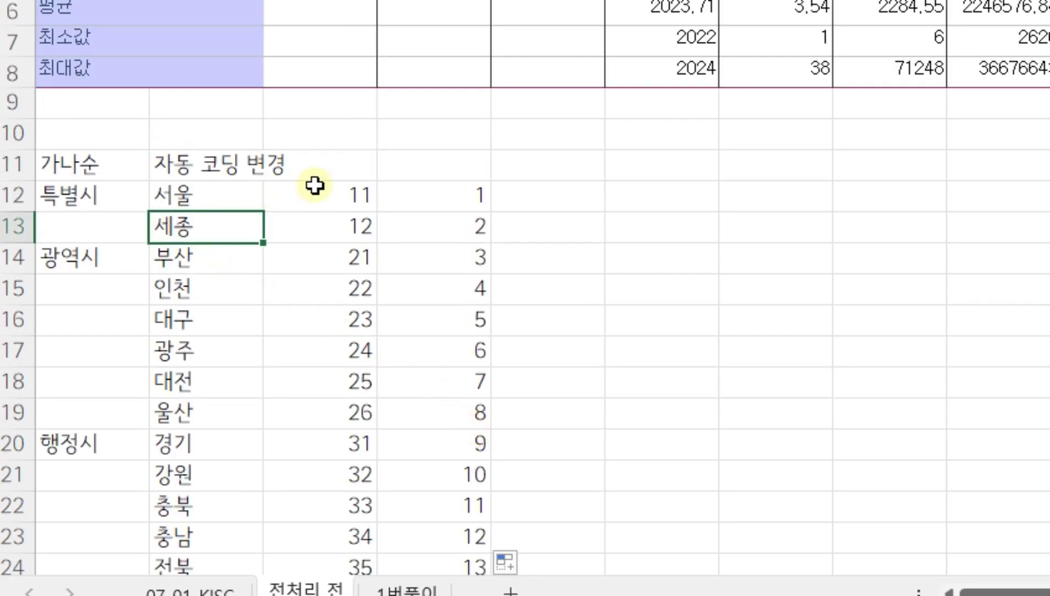
{"action": "left_click", "coordinate": [320, 208]}
{"action": "left_click", "coordinate": [321, 216]}
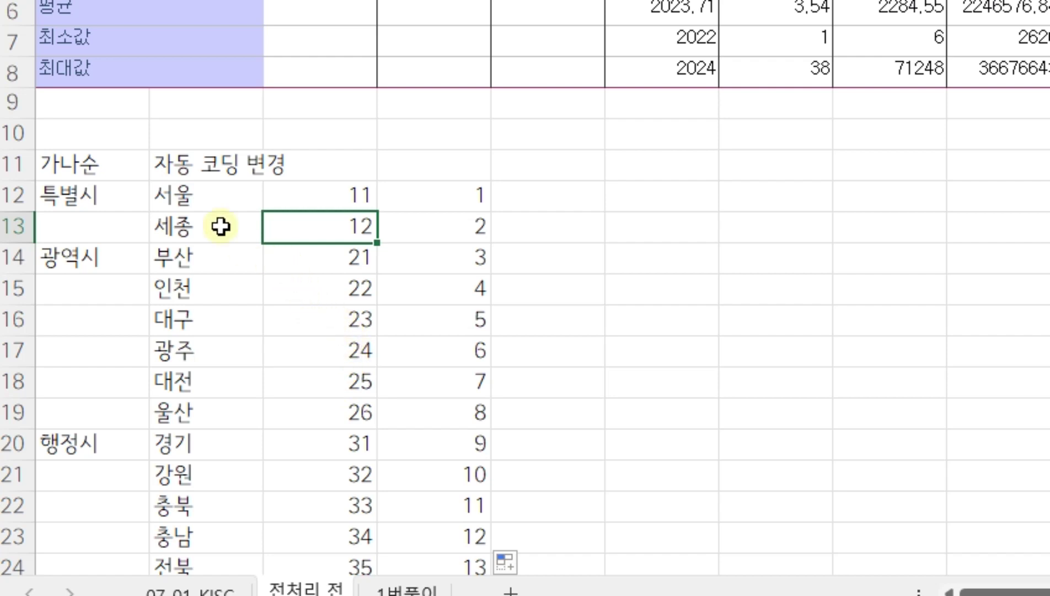
{"action": "left_click", "coordinate": [200, 225]}
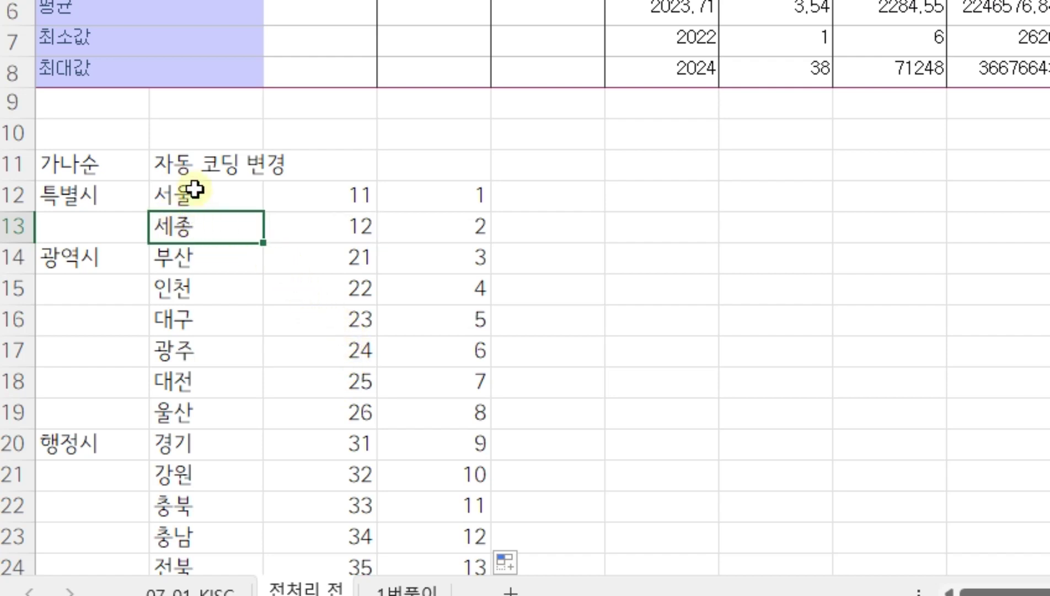
{"action": "left_click", "coordinate": [201, 421]}
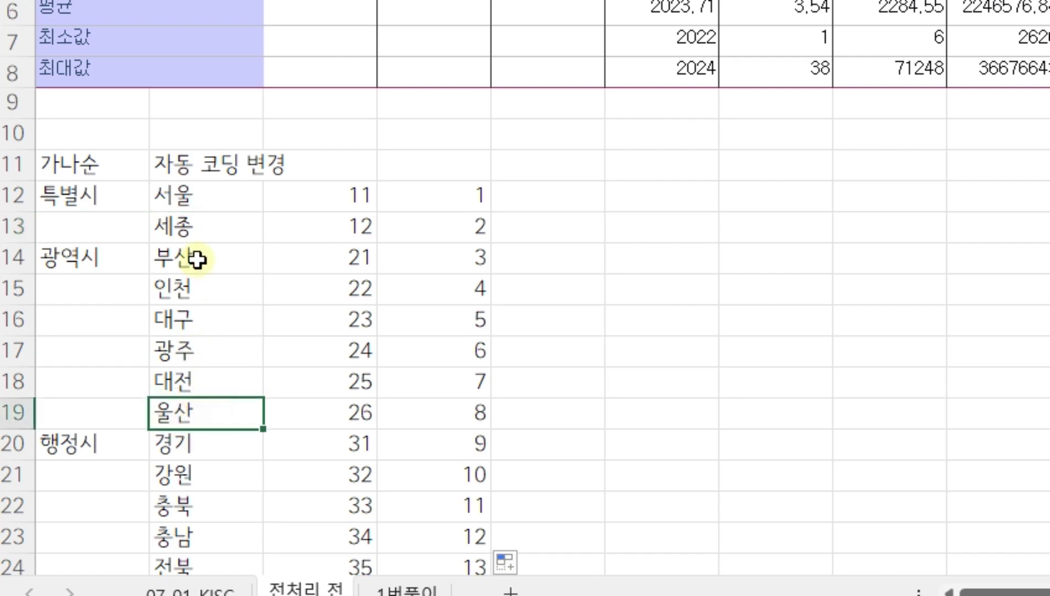
{"action": "scroll", "coordinate": [199, 265], "scroll_direction": "down", "scroll_amount": 2}
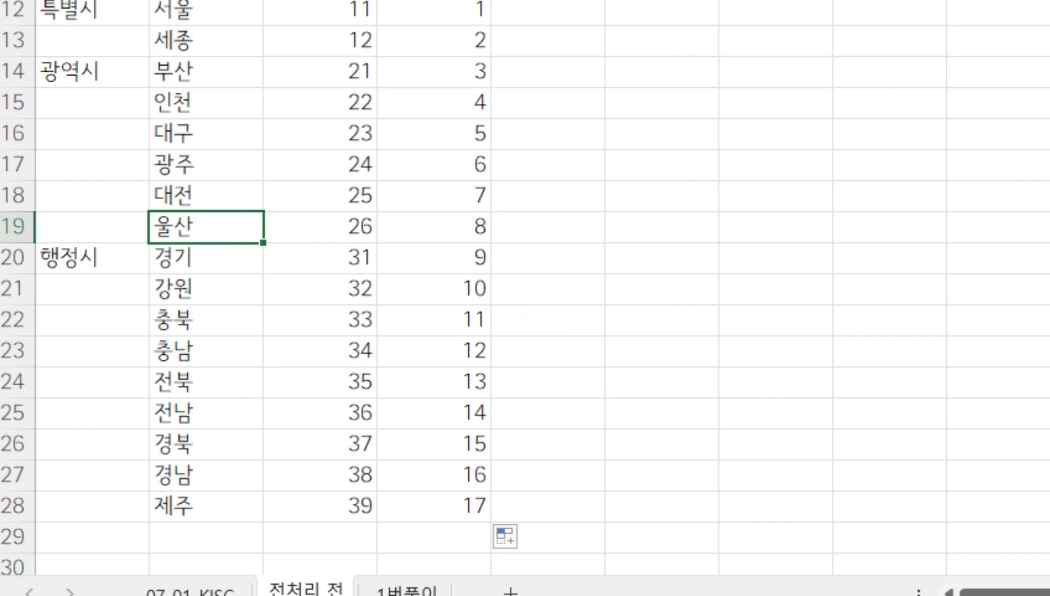
Switch to SPSS and set Q03_admin as the input variable for Recode into Different Variables
{"action": "key", "text": "alt+Tab"}
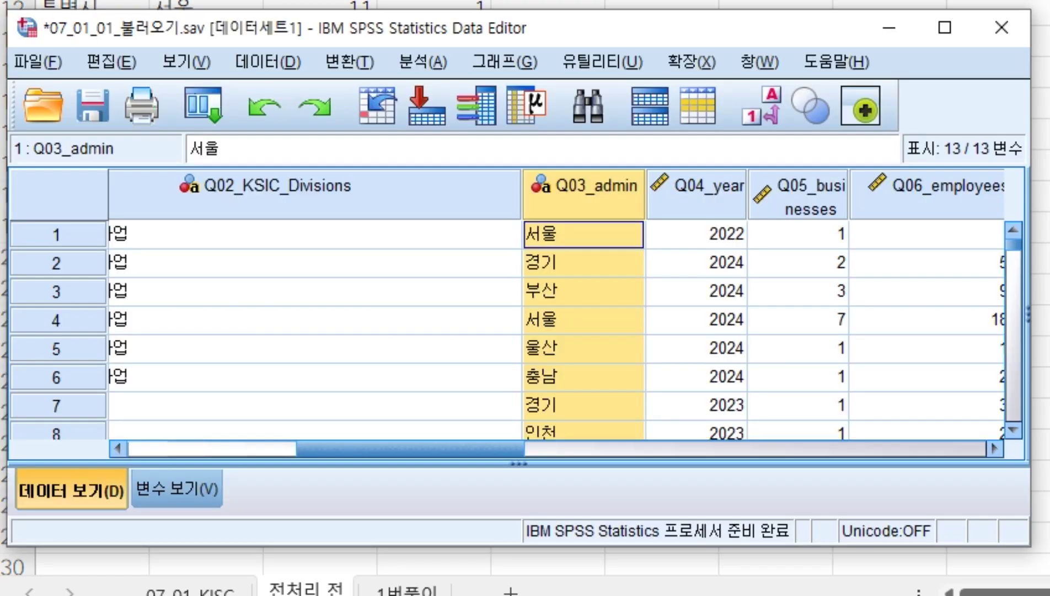
{"action": "left_click_drag", "start_coordinate": [520, 546], "coordinate": [512, 571]}
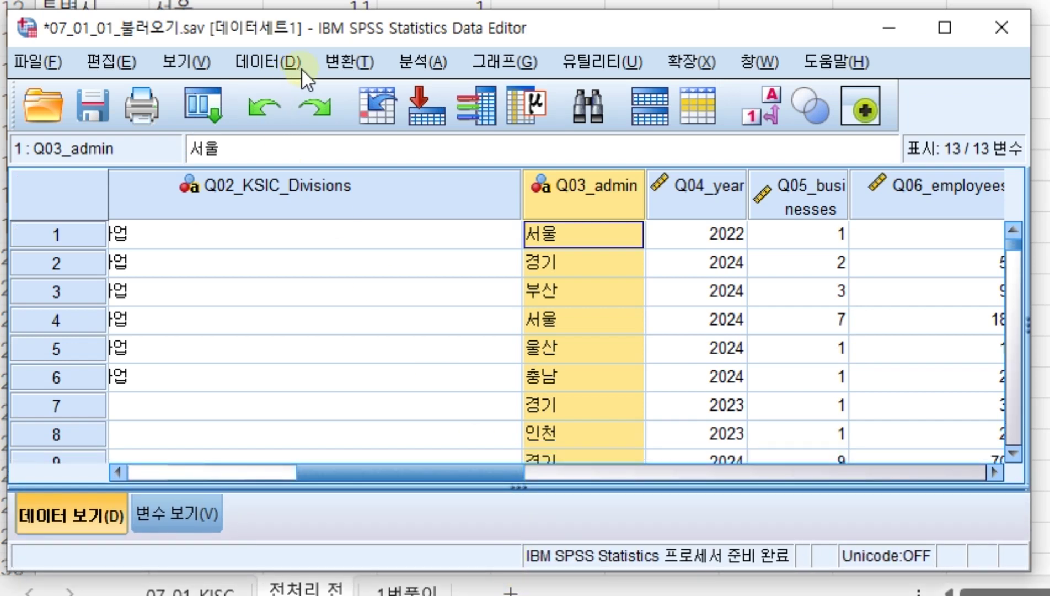
{"action": "left_click", "coordinate": [332, 63]}
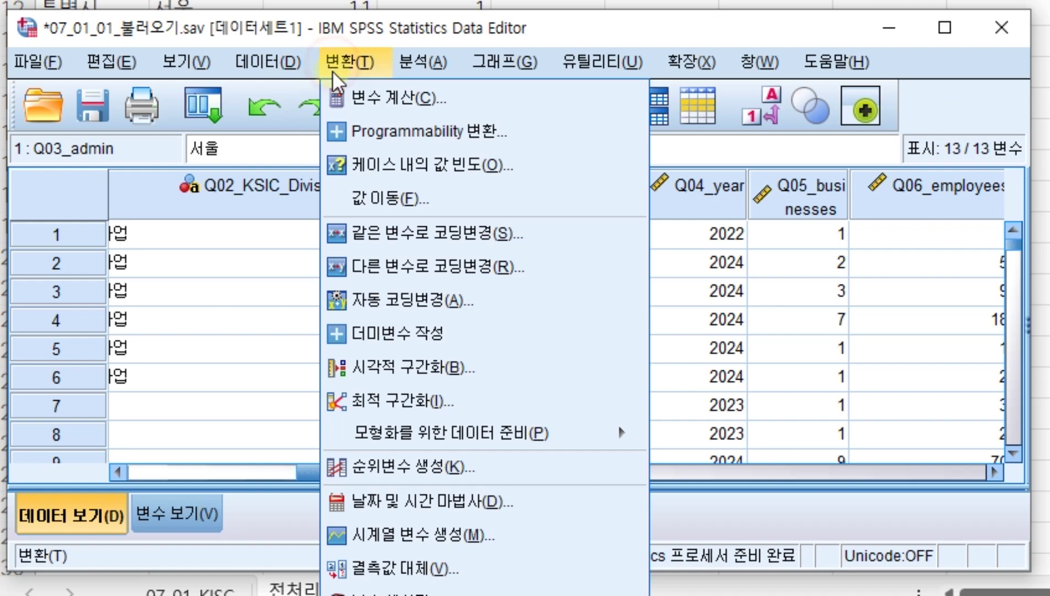
{"action": "left_click", "coordinate": [378, 269]}
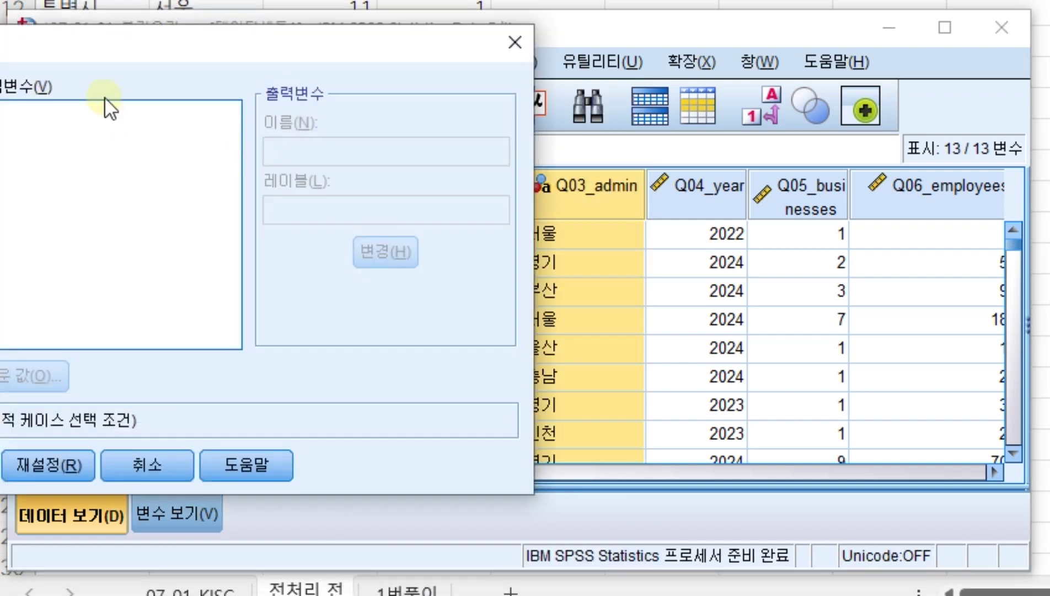
{"action": "left_click_drag", "start_coordinate": [138, 50], "coordinate": [694, 63]}
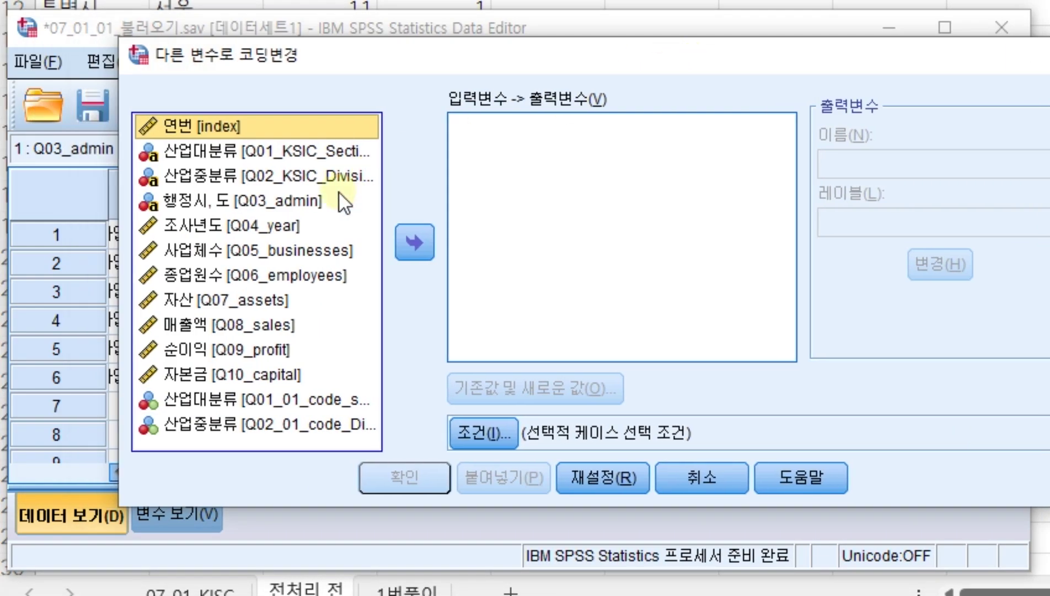
{"action": "left_click", "coordinate": [258, 206]}
{"action": "left_click", "coordinate": [422, 244]}
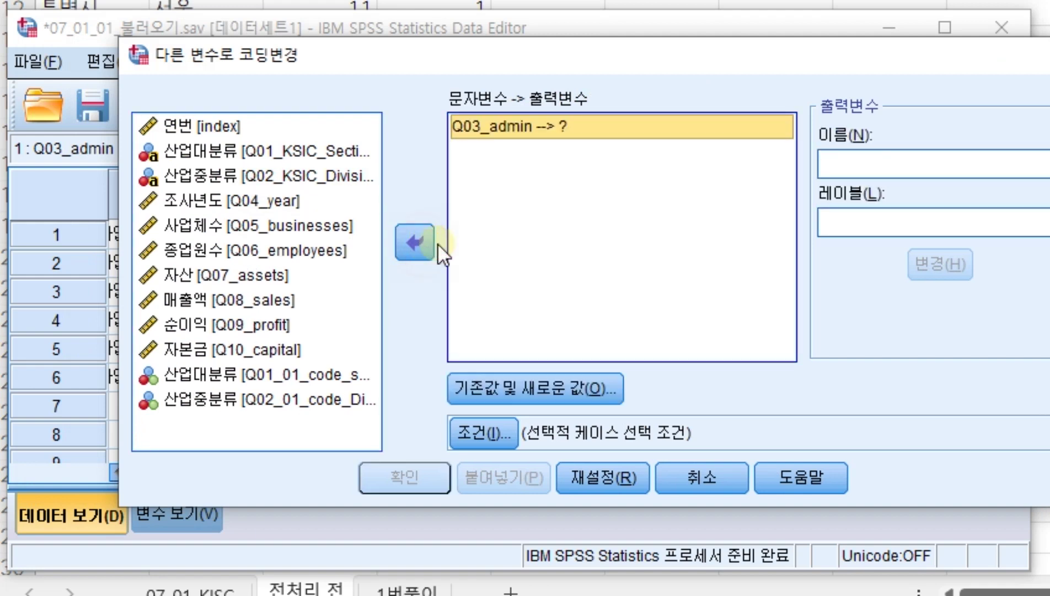
Name the output variable Q03_01_code_admin and assign it to Q03_admin
{"action": "left_click", "coordinate": [861, 163]}
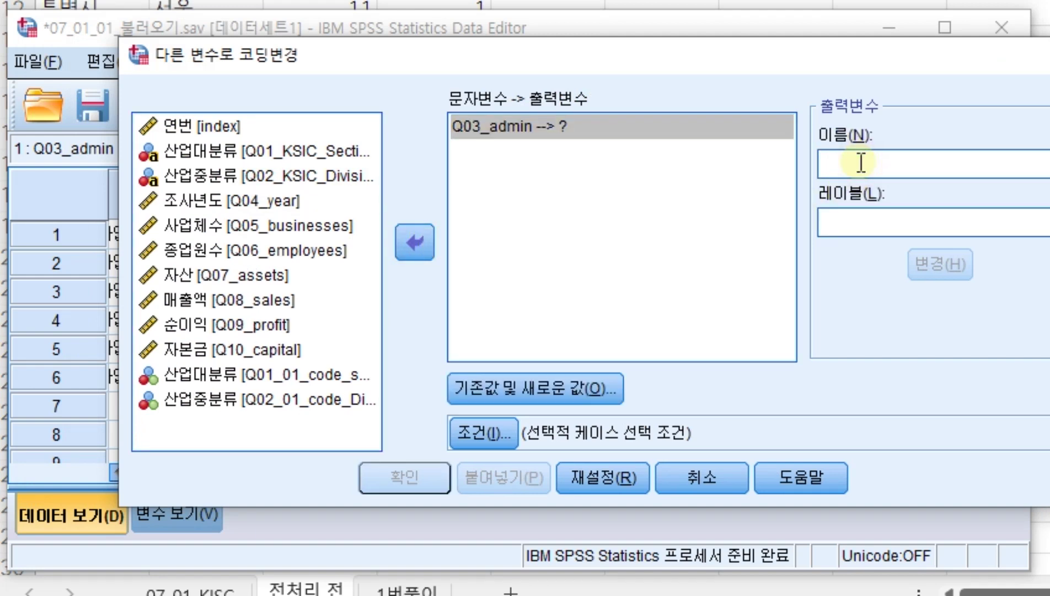
{"action": "type", "text": "Q03"}
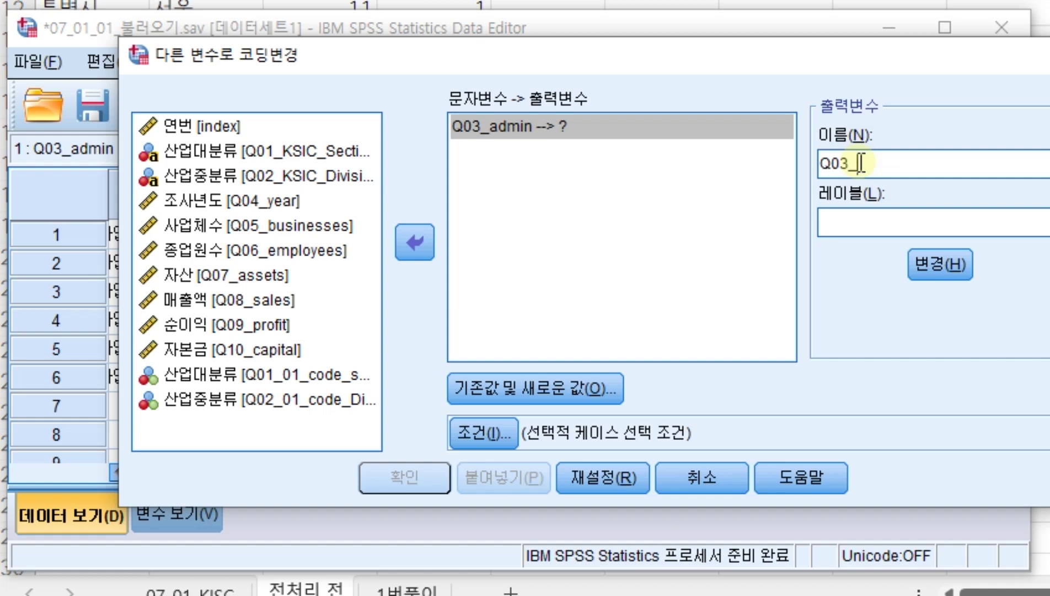
{"action": "type", "text": "_01_"}
{"action": "type", "text": "co"}
{"action": "key", "text": "BackSpace"}
{"action": "type", "text": "code_damin"}
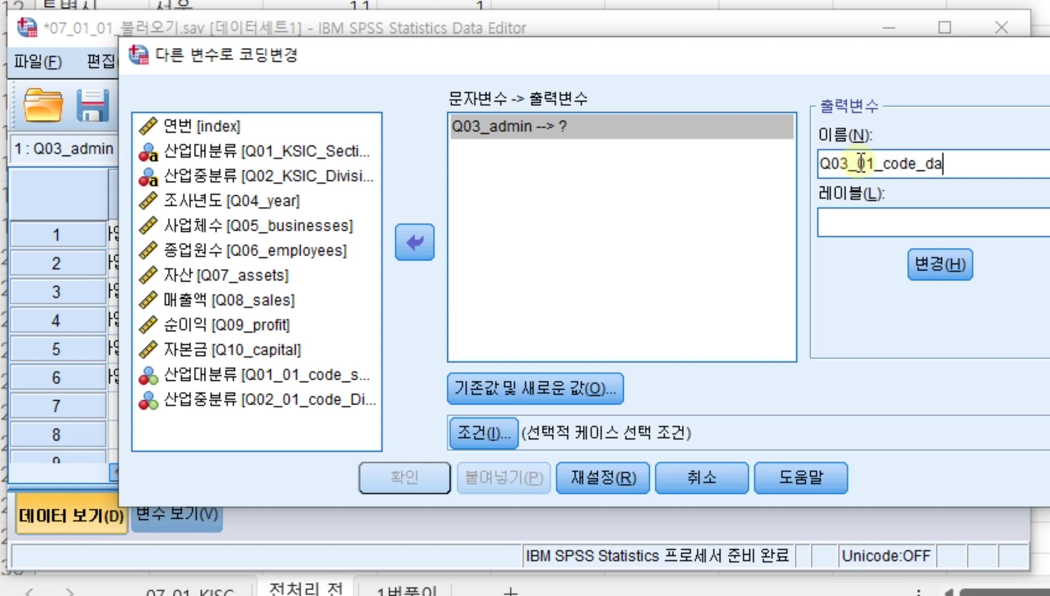
{"action": "key", "text": "BackSpace"}
{"action": "key", "text": "BackSpace"}
{"action": "key", "text": "BackSpace"}
{"action": "key", "text": "BackSpace"}
{"action": "key", "text": "BackSpace"}
{"action": "type", "text": "admin"}
{"action": "left_click", "coordinate": [951, 273]}
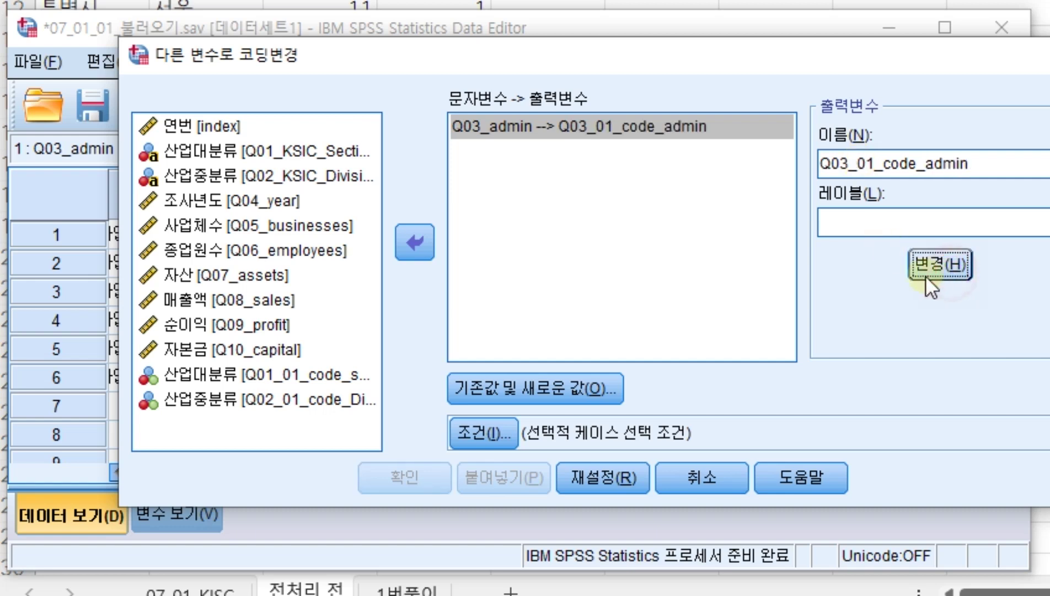
Add an old-and-new-values rule that recodes system- or user-missing values to system-missing
{"action": "left_click", "coordinate": [576, 391]}
{"action": "left_click_drag", "start_coordinate": [5, 13], "coordinate": [330, 41]}
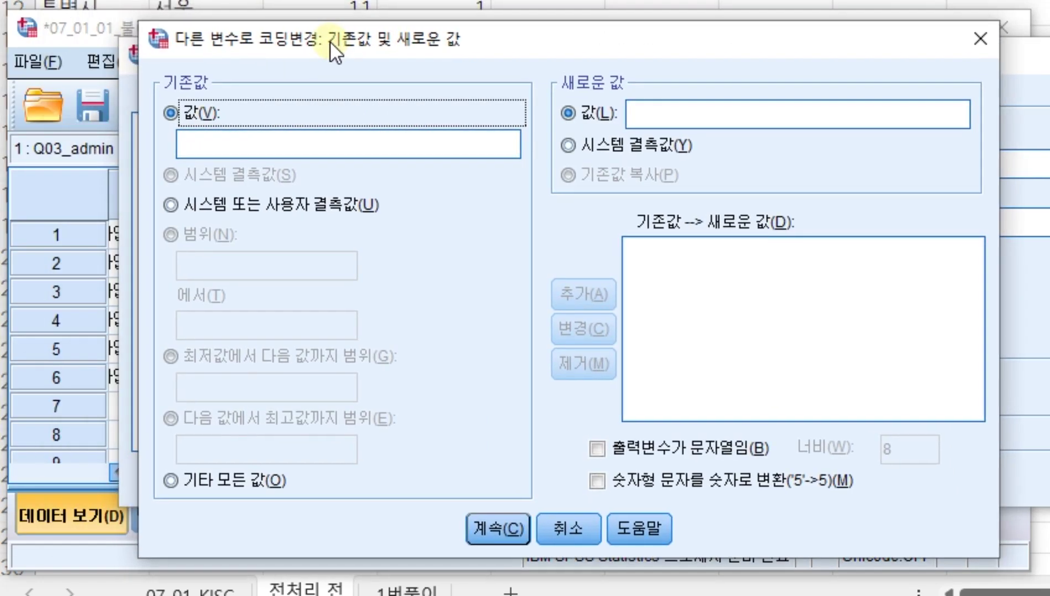
{"action": "left_click", "coordinate": [218, 205]}
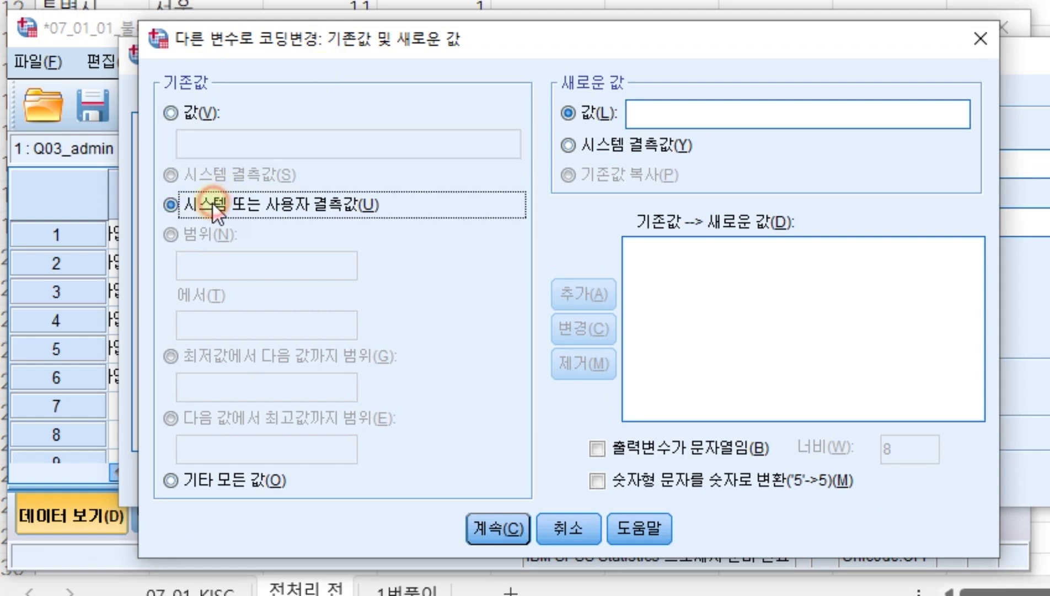
{"action": "left_click", "coordinate": [613, 150]}
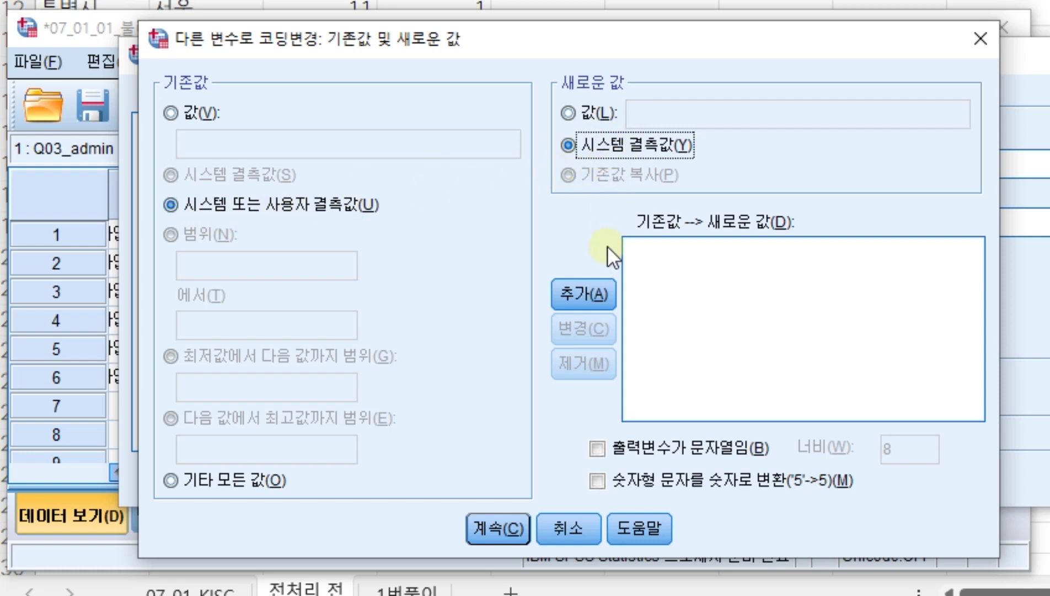
{"action": "left_click", "coordinate": [600, 293]}
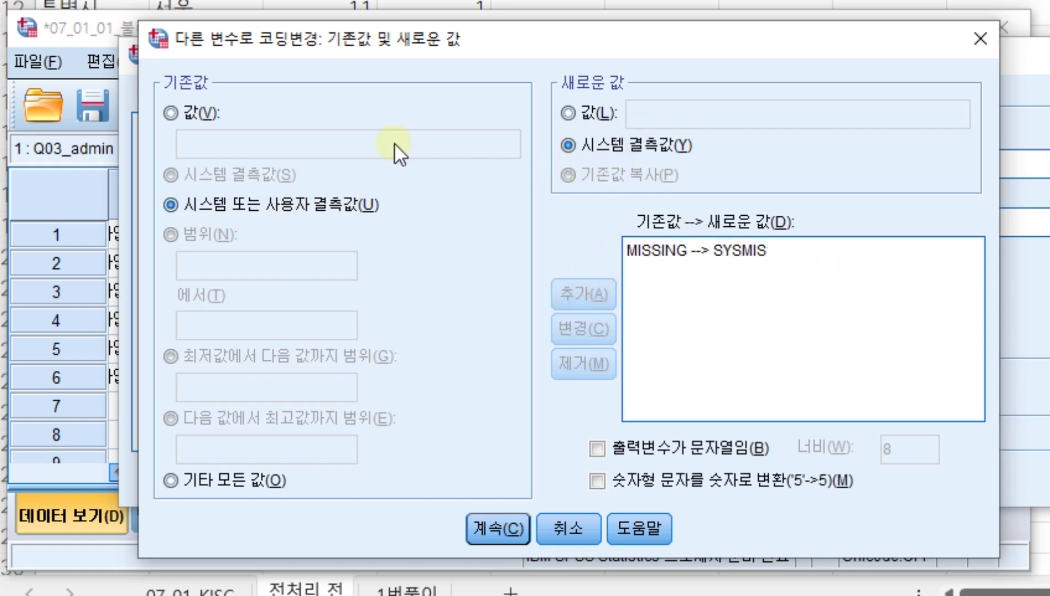
Add a recode rule that turns the old value 서울 into the new value 11
{"action": "left_click", "coordinate": [182, 113]}
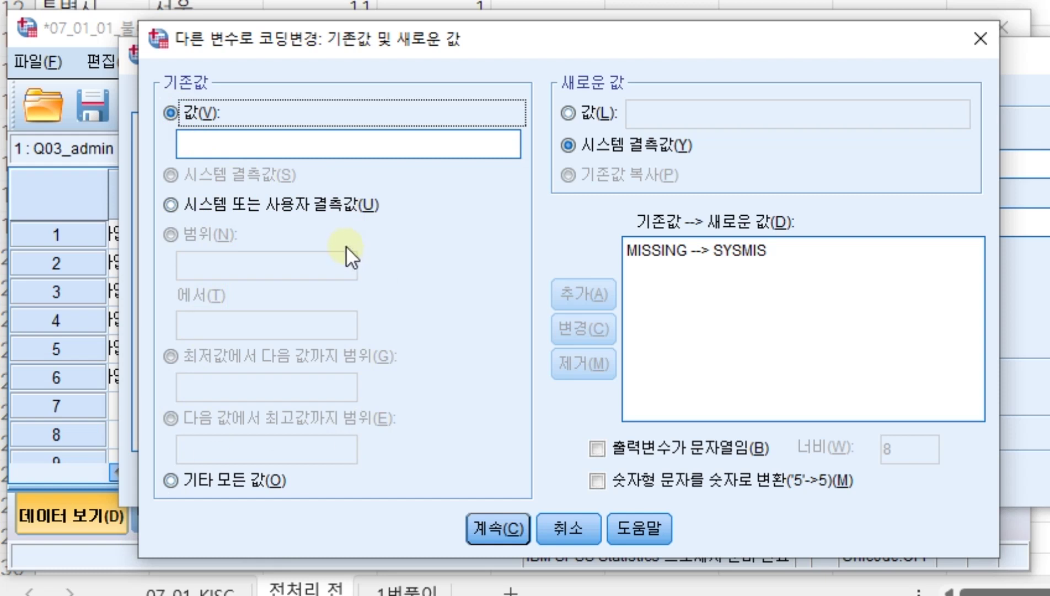
{"action": "left_click", "coordinate": [268, 141]}
{"action": "type", "text": "ㅅ"}
{"action": "key", "text": "BackSpace"}
{"action": "type", "text": "서울"}
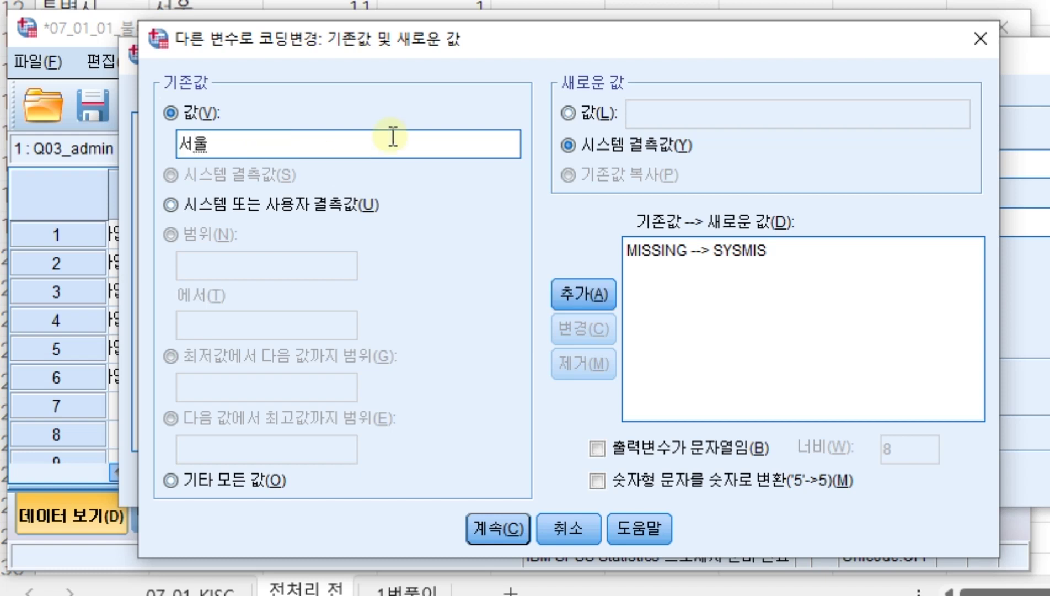
{"action": "left_click", "coordinate": [603, 113]}
{"action": "left_click", "coordinate": [638, 113]}
{"action": "type", "text": "11"}
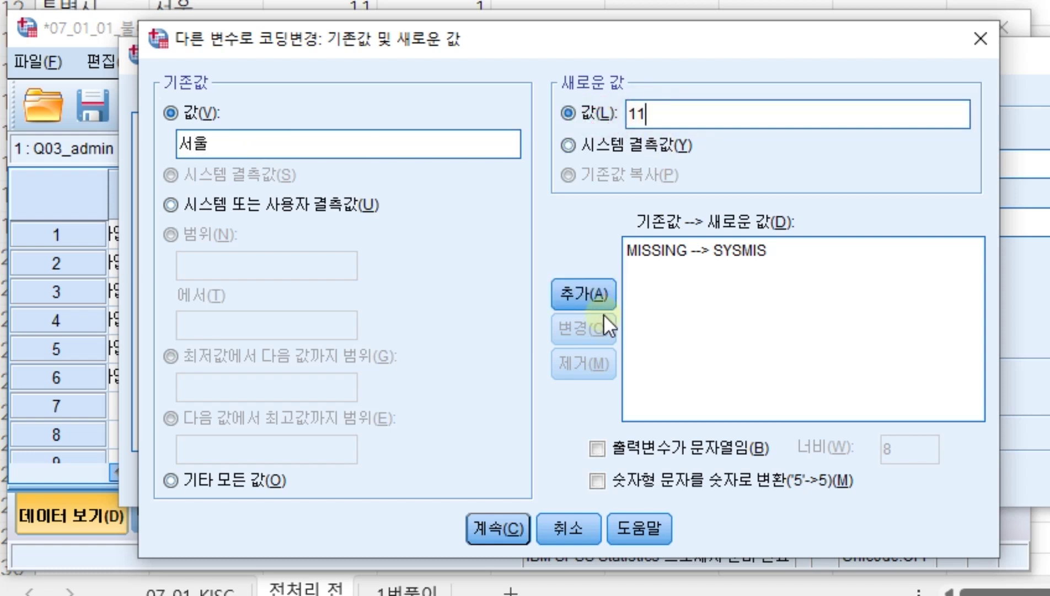
{"action": "left_click", "coordinate": [596, 296]}
Add a recode rule from 세종 to 12
{"action": "left_click", "coordinate": [207, 145]}
{"action": "type", "text": "세종"}
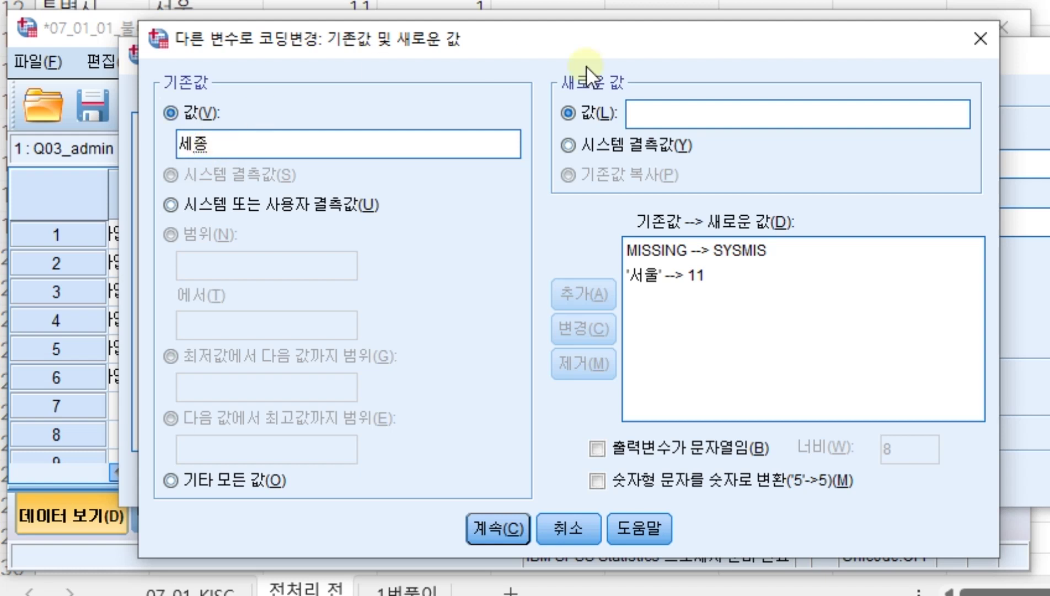
{"action": "left_click", "coordinate": [654, 110]}
{"action": "type", "text": "12"}
{"action": "left_click", "coordinate": [602, 291]}
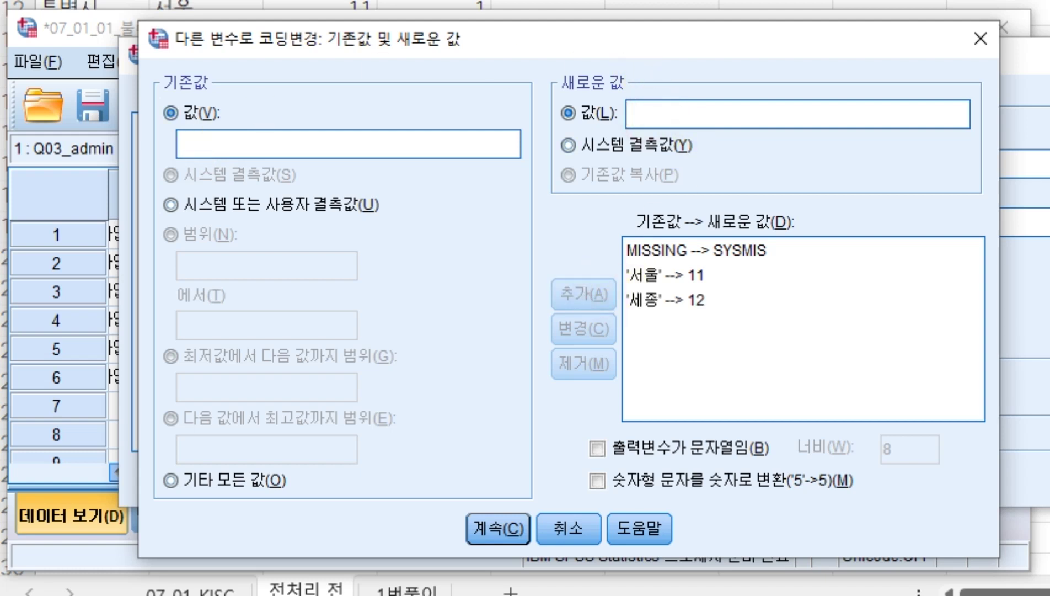
Consult the region code list in Excel, then return to SPSS and add the recode rule from 부산 to 21
{"action": "key", "text": "alt+Tab"}
{"action": "scroll", "coordinate": [479, 157], "scroll_direction": "up", "scroll_amount": 2}
{"action": "scroll", "coordinate": [436, 159], "scroll_direction": "down", "scroll_amount": 1}
{"action": "scroll", "coordinate": [436, 159], "scroll_direction": "down", "scroll_amount": 1}
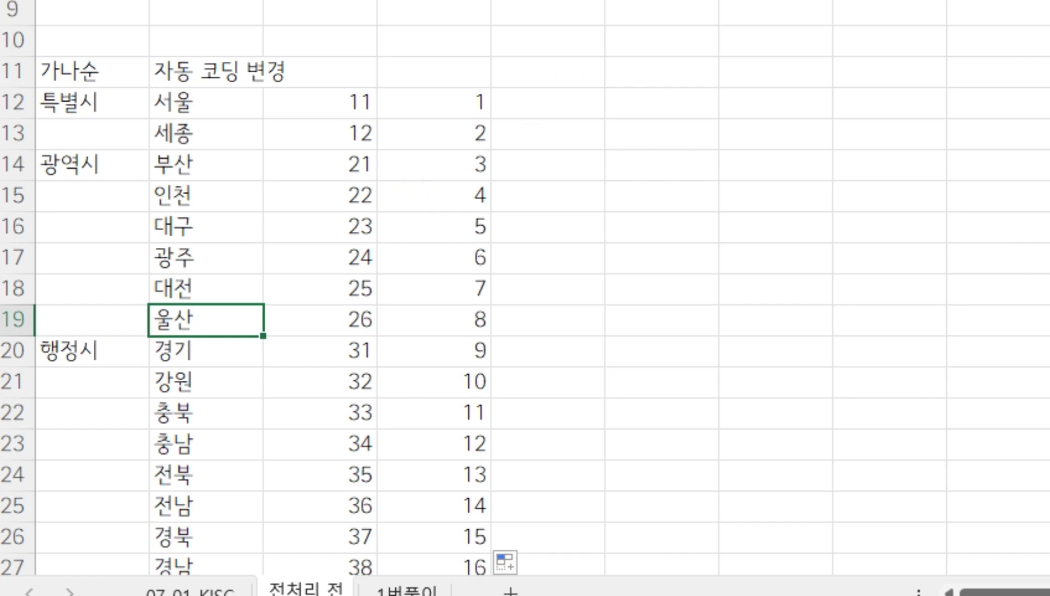
{"action": "key", "text": "alt+Tab"}
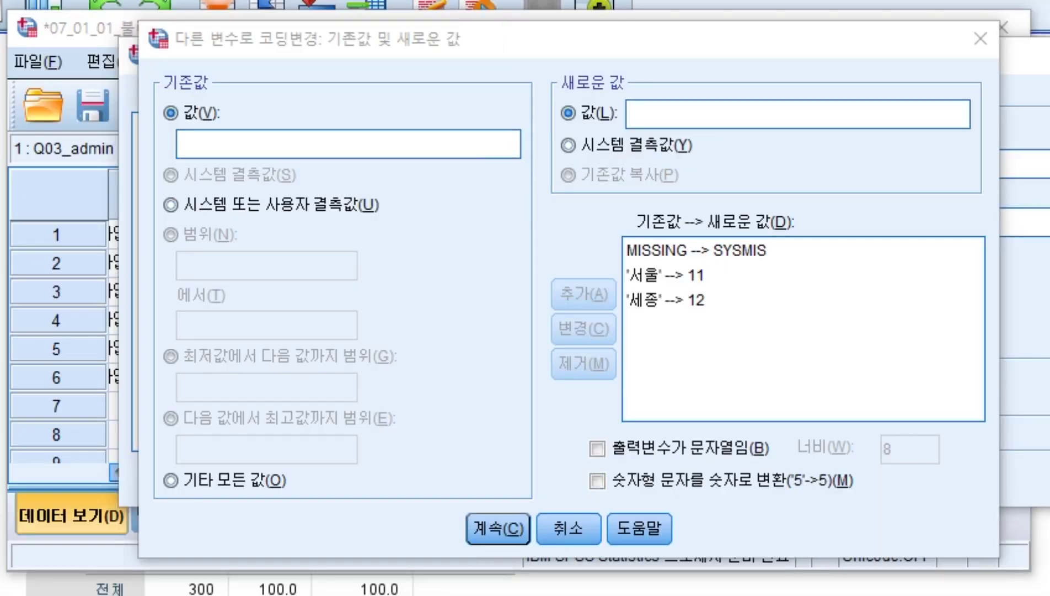
{"action": "left_click", "coordinate": [236, 145]}
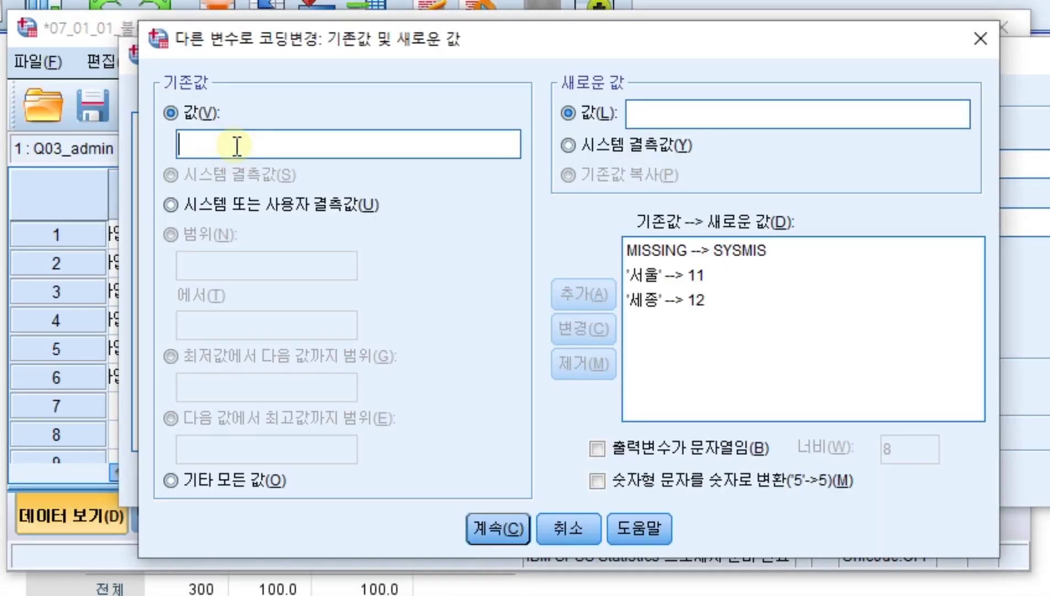
{"action": "type", "text": "부산"}
{"action": "left_click", "coordinate": [733, 114]}
{"action": "type", "text": "21"}
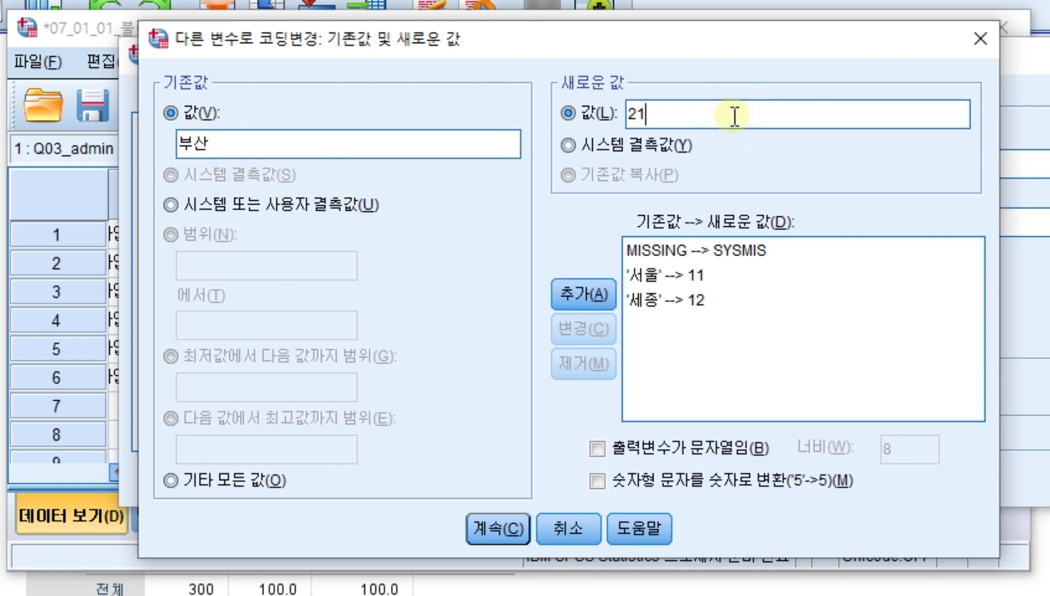
{"action": "left_click", "coordinate": [583, 289]}
Add a recode rule from 인천 to 22
{"action": "left_click", "coordinate": [207, 140]}
{"action": "type", "text": "인천"}
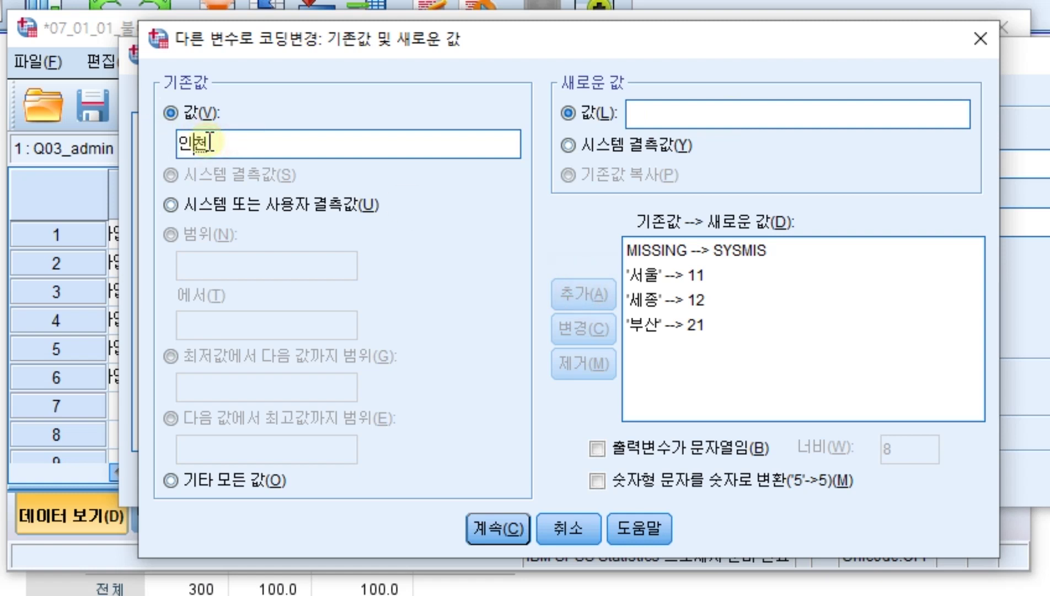
{"action": "left_click", "coordinate": [767, 110]}
{"action": "type", "text": "22"}
{"action": "left_click", "coordinate": [576, 292]}
Add a recode rule from 대구 to 23
{"action": "left_click", "coordinate": [264, 146]}
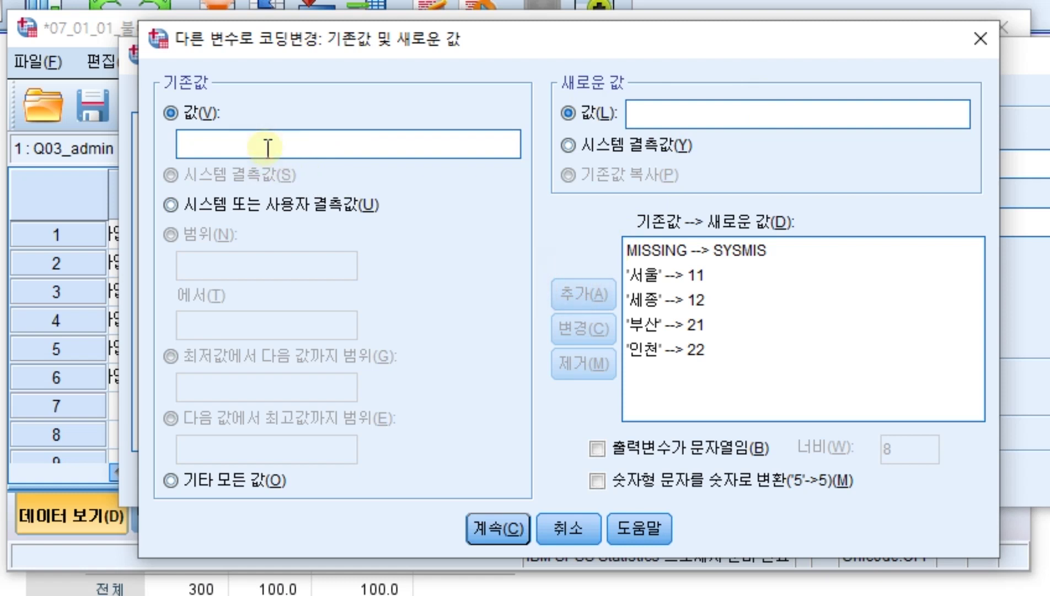
{"action": "type", "text": "광주"}
{"action": "key", "text": "BackSpace"}
{"action": "key", "text": "BackSpace"}
{"action": "key", "text": "BackSpace"}
{"action": "type", "text": "대구"}
{"action": "left_click", "coordinate": [690, 113]}
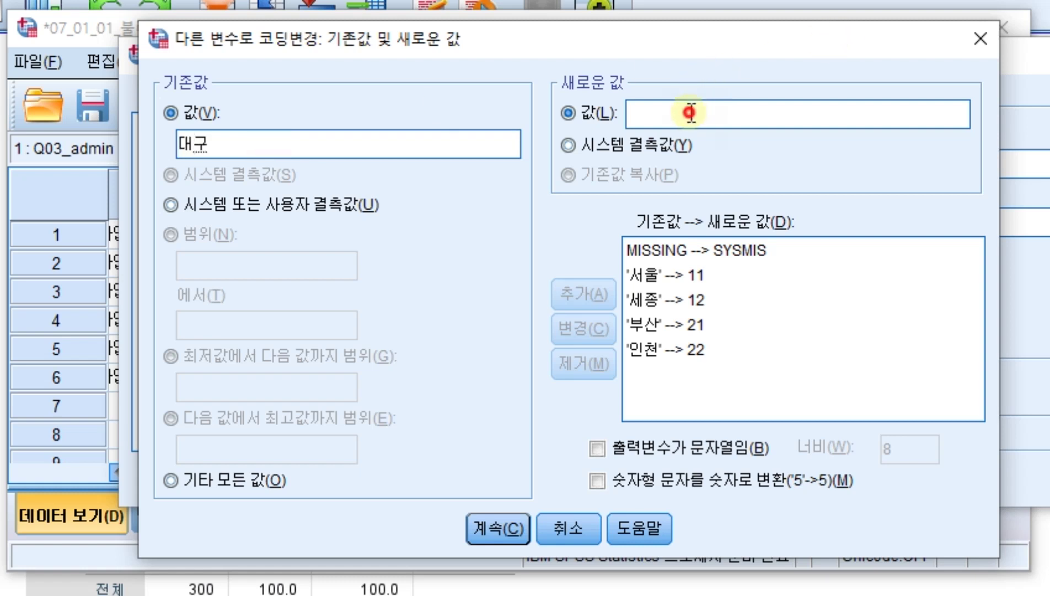
{"action": "type", "text": "23"}
{"action": "left_click", "coordinate": [563, 298]}
Add a recode rule from 광주 to 24
{"action": "left_click", "coordinate": [253, 145]}
{"action": "type", "text": "ㄱ광주"}
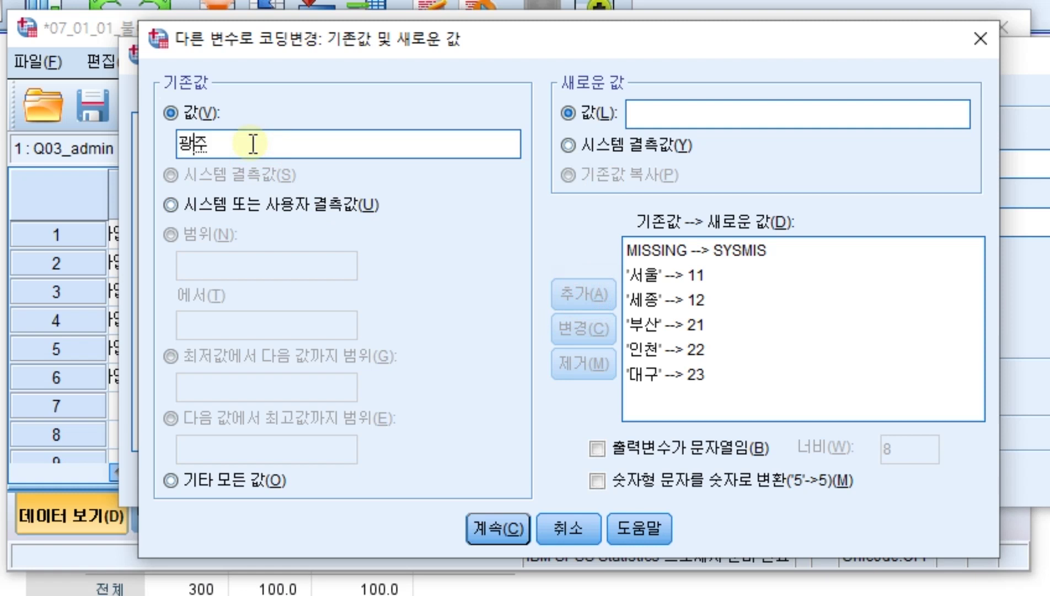
{"action": "left_click", "coordinate": [660, 112]}
{"action": "type", "text": "24"}
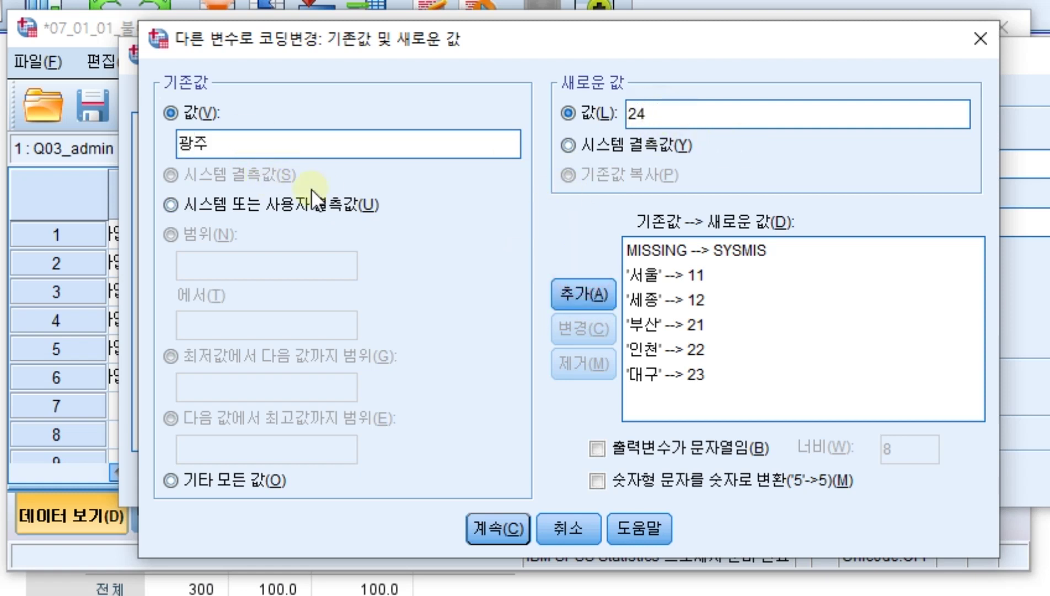
{"action": "left_click", "coordinate": [573, 284]}
Add a recode rule from 대전 to 25
{"action": "left_click", "coordinate": [245, 141]}
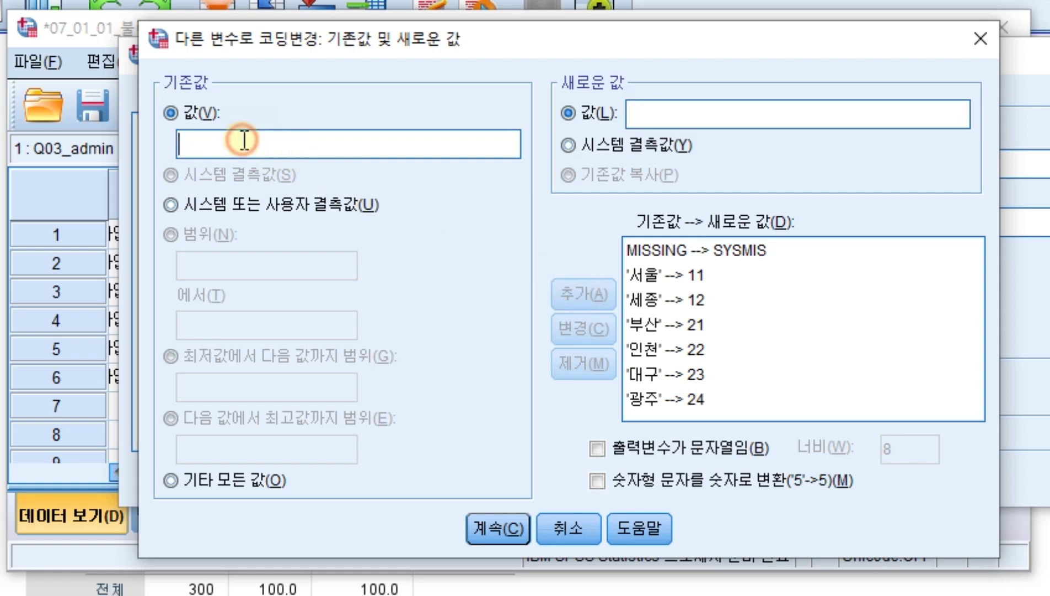
{"action": "type", "text": "대전"}
{"action": "left_click", "coordinate": [721, 120]}
{"action": "type", "text": "25"}
{"action": "left_click", "coordinate": [585, 296]}
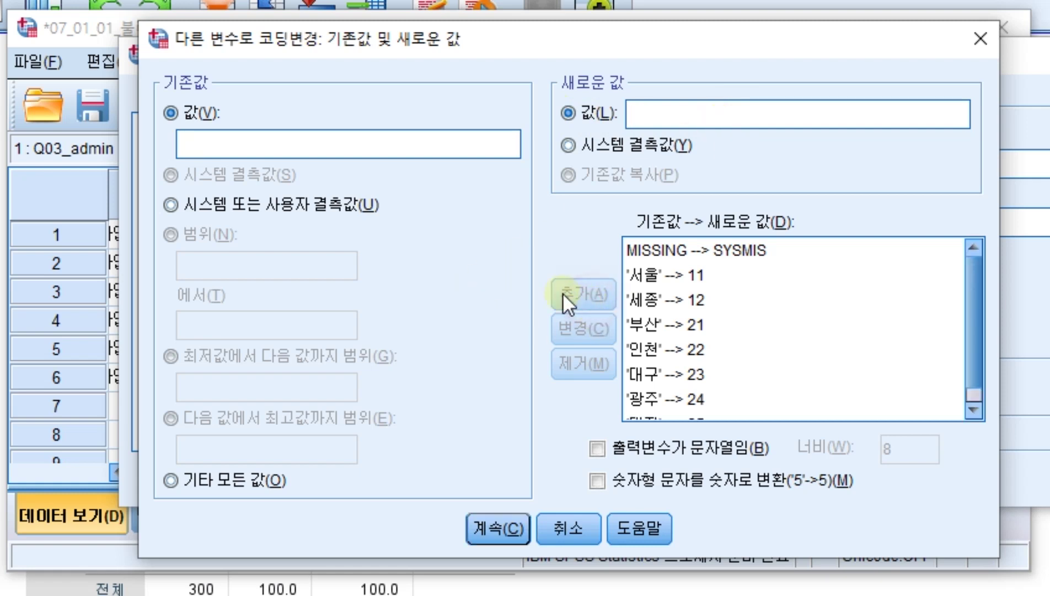
Add a recode rule from 울산 to 26
{"action": "left_click", "coordinate": [195, 147]}
{"action": "type", "text": "울산"}
{"action": "left_click", "coordinate": [686, 114]}
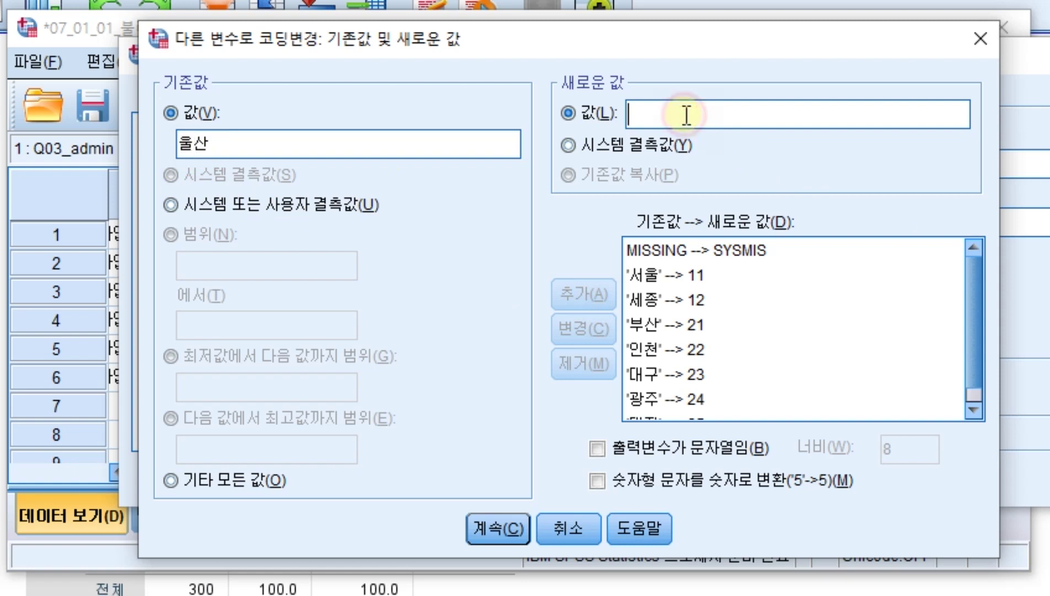
{"action": "type", "text": "26"}
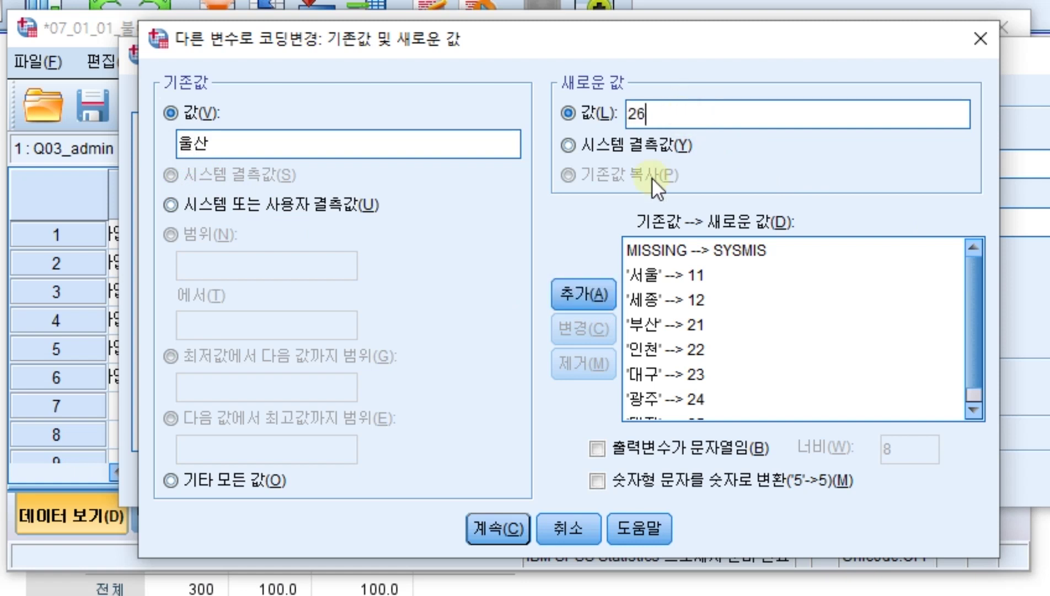
{"action": "left_click", "coordinate": [596, 295]}
Add a recode rule from 경기 to 31
{"action": "left_click", "coordinate": [244, 158]}
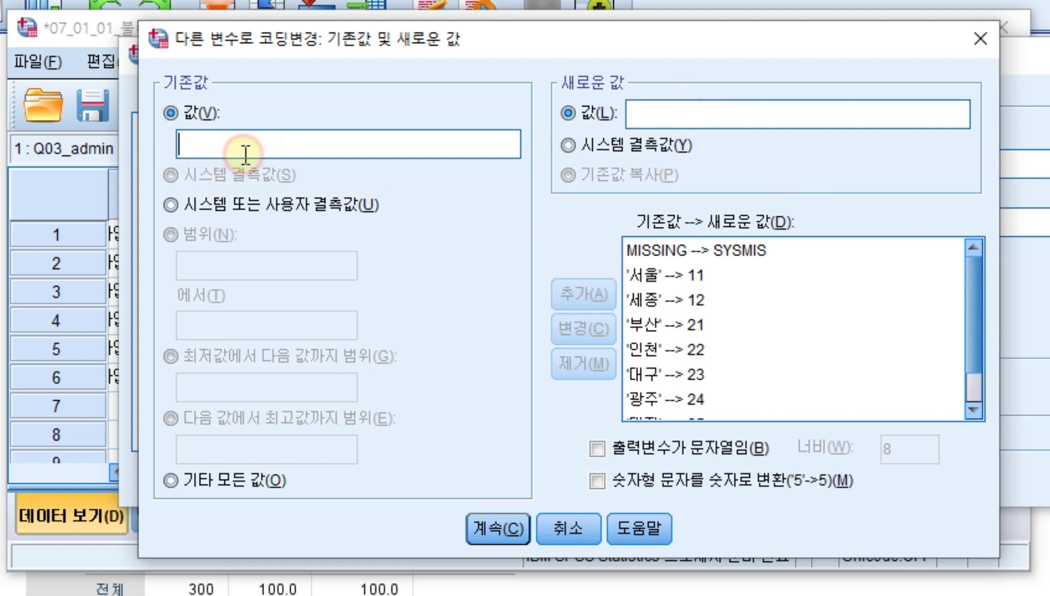
{"action": "type", "text": "경기"}
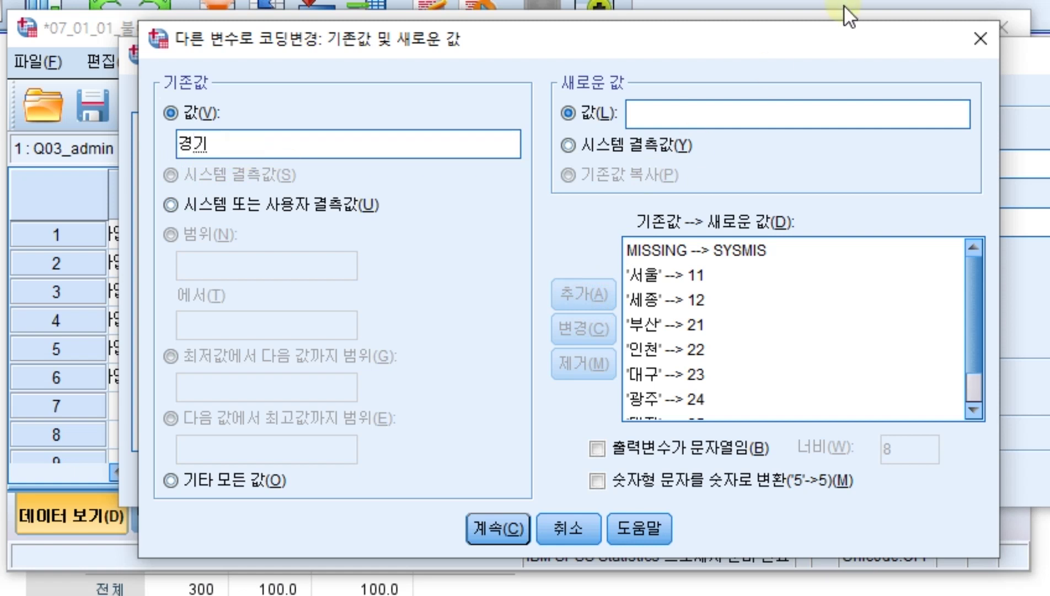
{"action": "left_click", "coordinate": [719, 108]}
{"action": "type", "text": "31"}
{"action": "left_click", "coordinate": [579, 292]}
Add a recode rule from 강원 to 32
{"action": "left_click", "coordinate": [224, 144]}
{"action": "type", "text": "강원"}
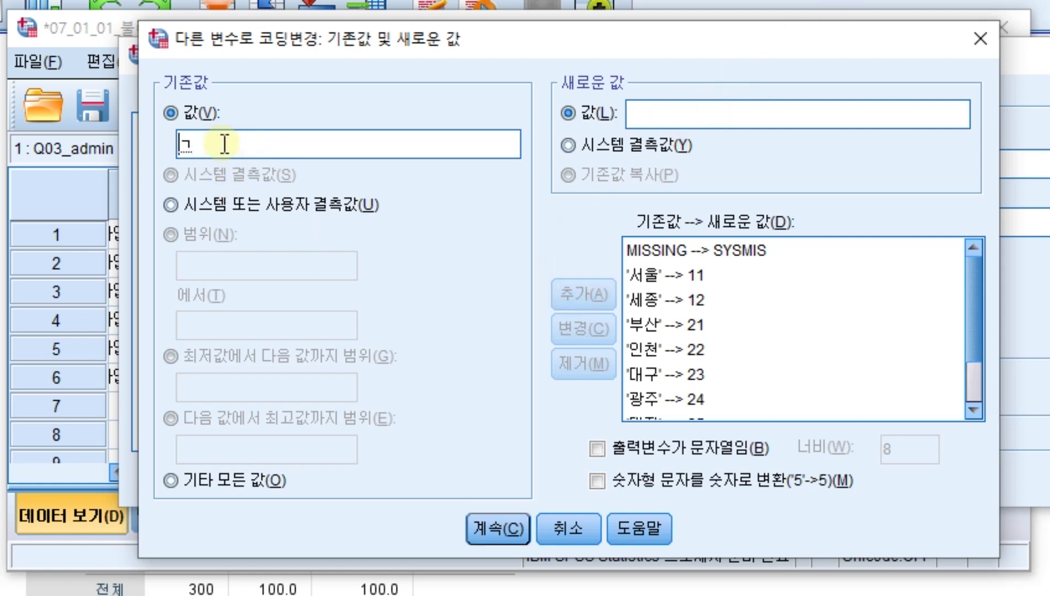
{"action": "left_click", "coordinate": [669, 118]}
{"action": "type", "text": "32"}
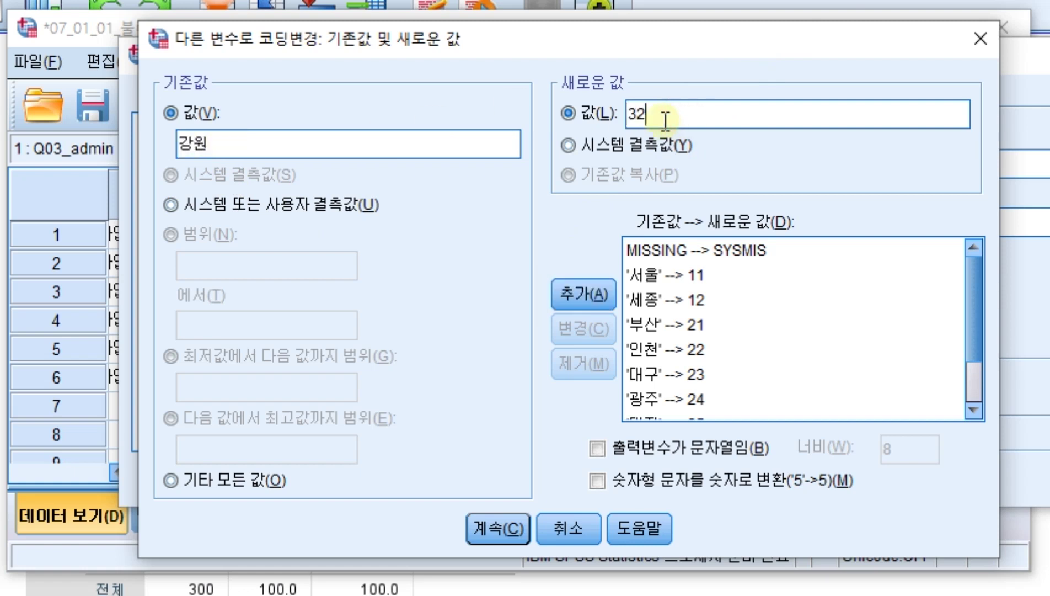
{"action": "left_click", "coordinate": [576, 297]}
Add a recode rule from 충북 to 33
{"action": "left_click", "coordinate": [205, 147]}
{"action": "type", "text": "충북"}
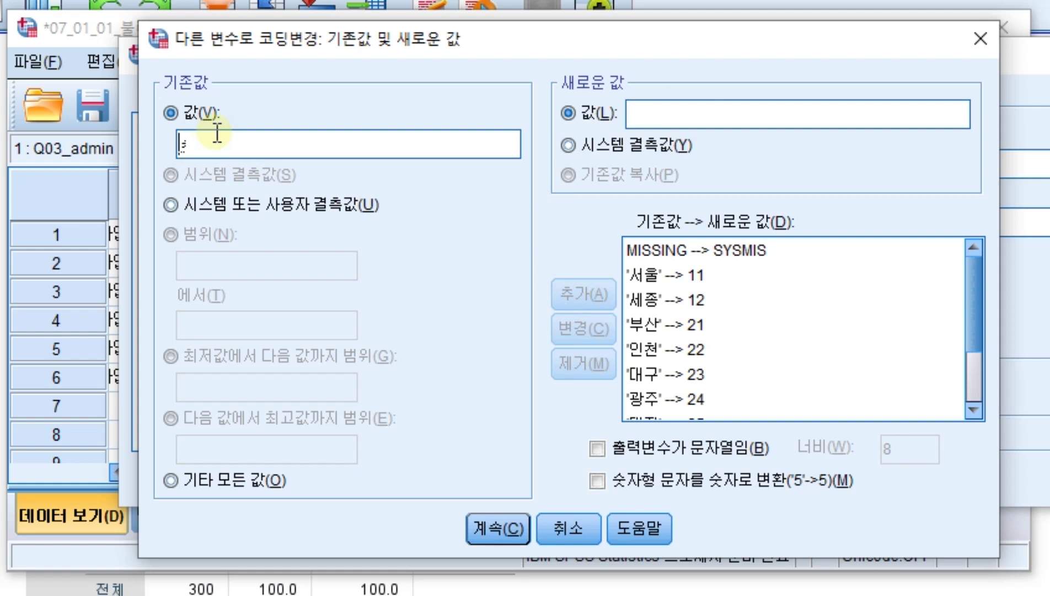
{"action": "left_click", "coordinate": [678, 105]}
{"action": "scroll", "coordinate": [981, 339], "scroll_direction": "down", "scroll_amount": 2}
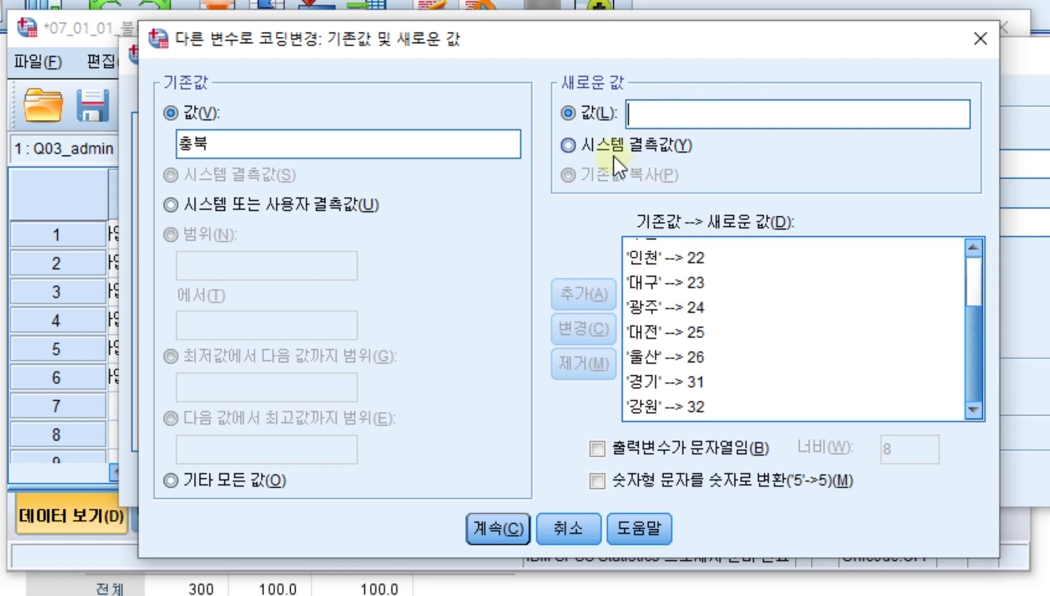
{"action": "type", "text": "33"}
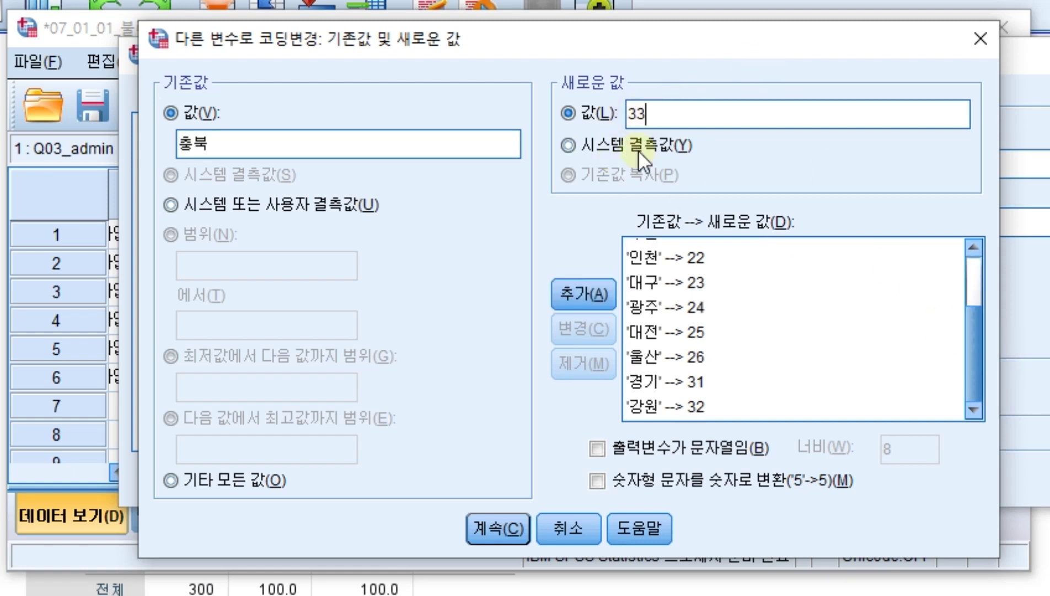
{"action": "left_click", "coordinate": [591, 291]}
Add a recode rule from 충남 to 34
{"action": "left_click", "coordinate": [260, 144]}
{"action": "type", "text": "충나ㅁ"}
{"action": "left_click", "coordinate": [684, 114]}
{"action": "type", "text": "34"}
{"action": "left_click", "coordinate": [588, 291]}
Add a recode rule from 전북 to 35
{"action": "left_click", "coordinate": [212, 145]}
{"action": "type", "text": "전부ㄱ"}
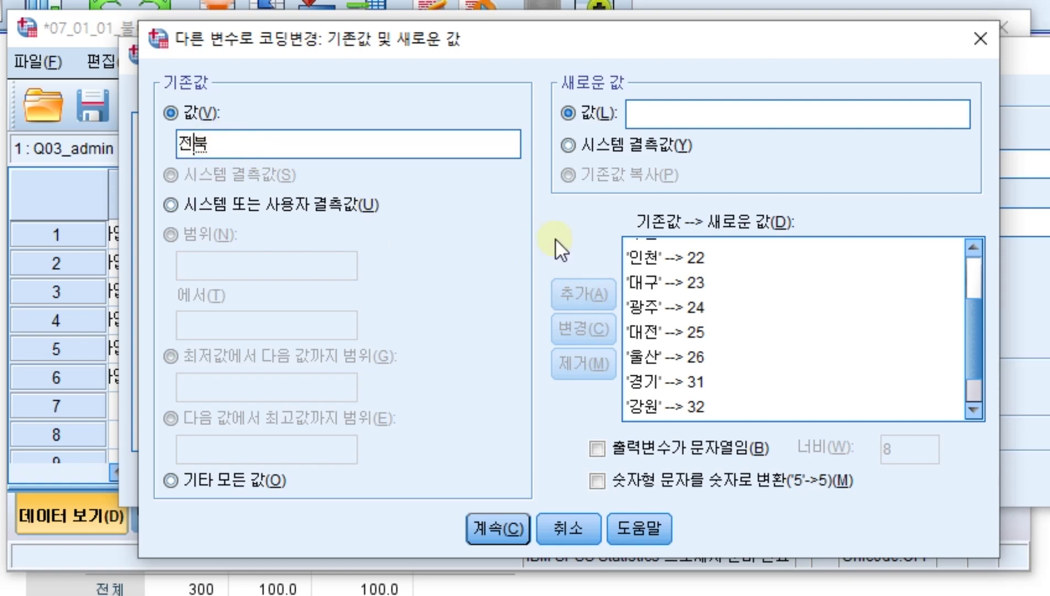
{"action": "left_click", "coordinate": [749, 117]}
{"action": "type", "text": "35"}
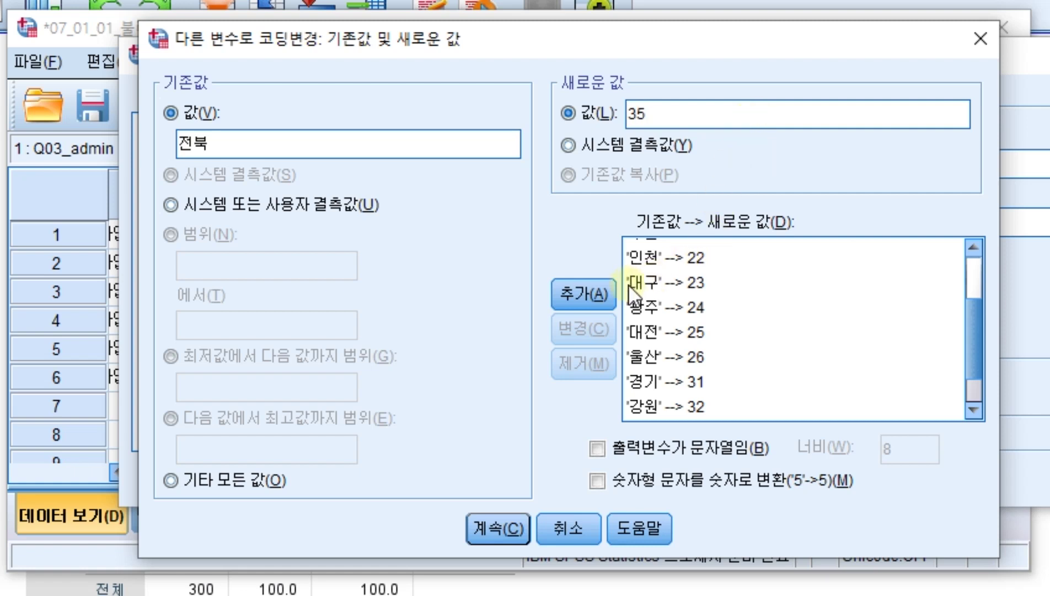
{"action": "left_click", "coordinate": [602, 289]}
Add a recode rule from 전남 to 36
{"action": "scroll", "coordinate": [980, 342], "scroll_direction": "down", "scroll_amount": 1}
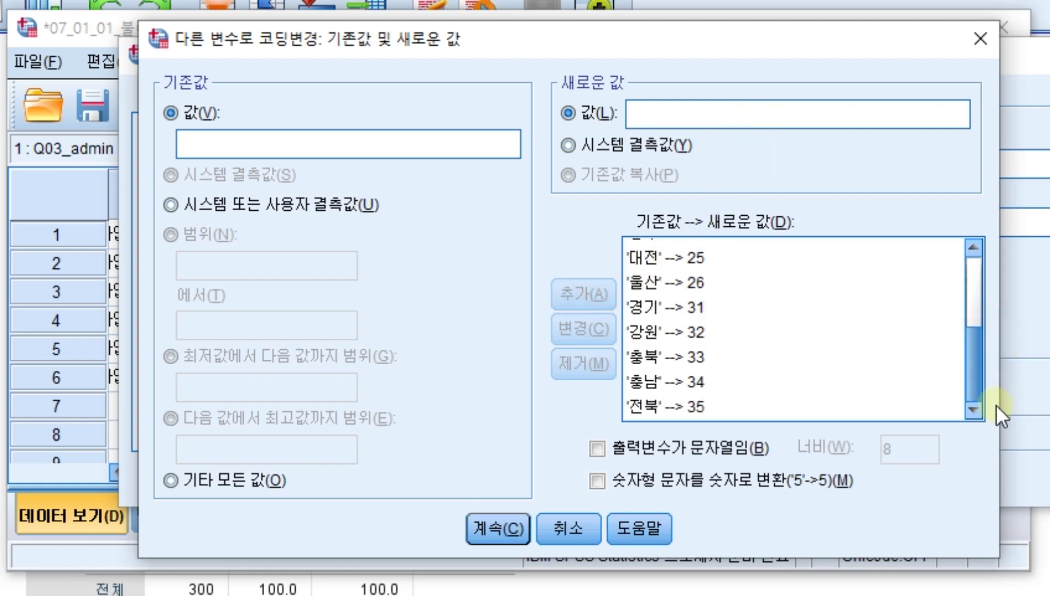
{"action": "left_click", "coordinate": [249, 142]}
{"action": "type", "text": "전남"}
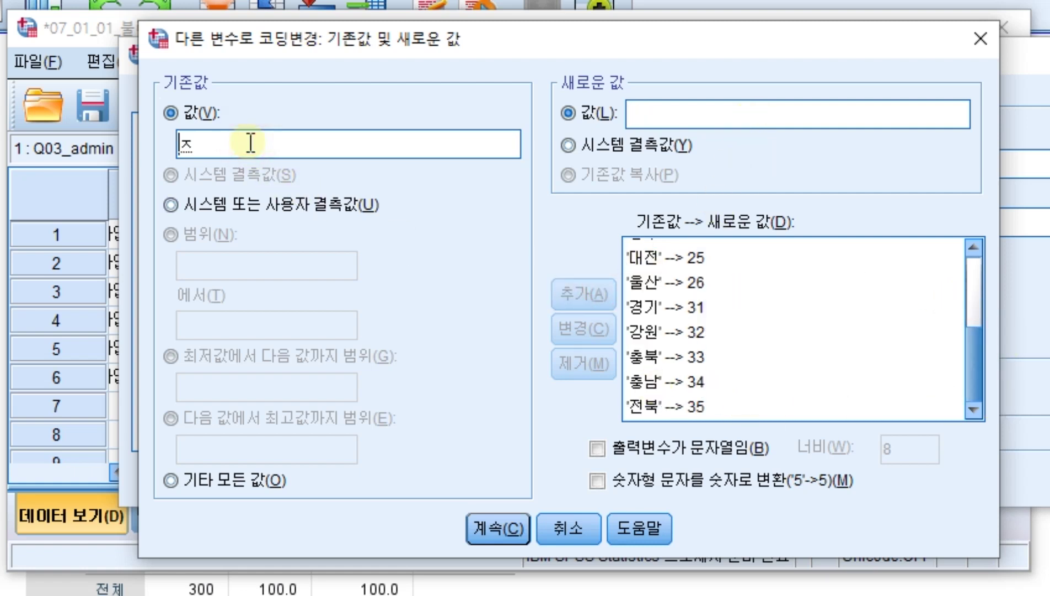
{"action": "left_click", "coordinate": [661, 113]}
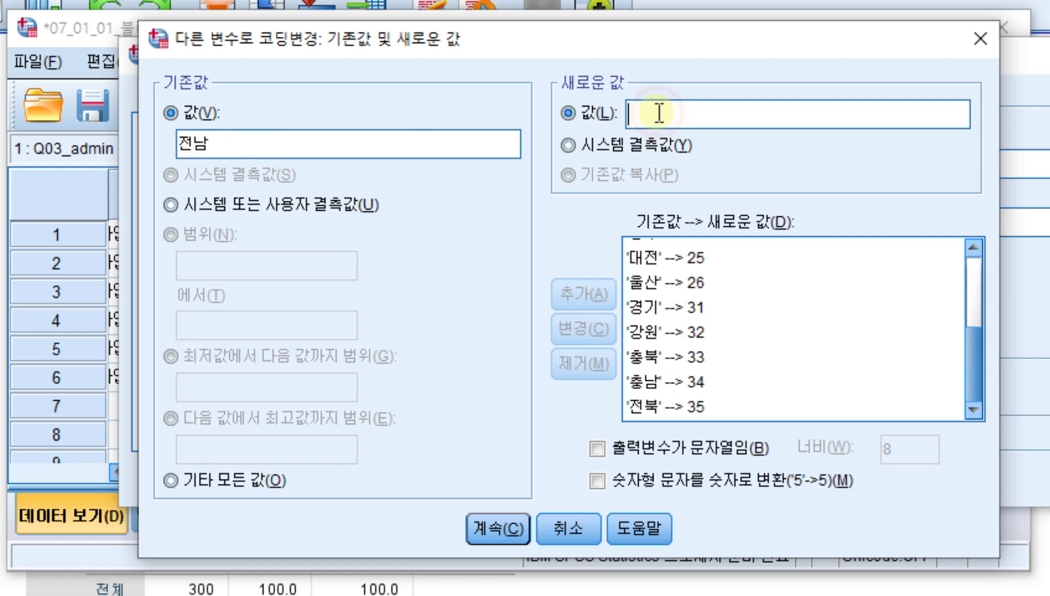
{"action": "type", "text": "36"}
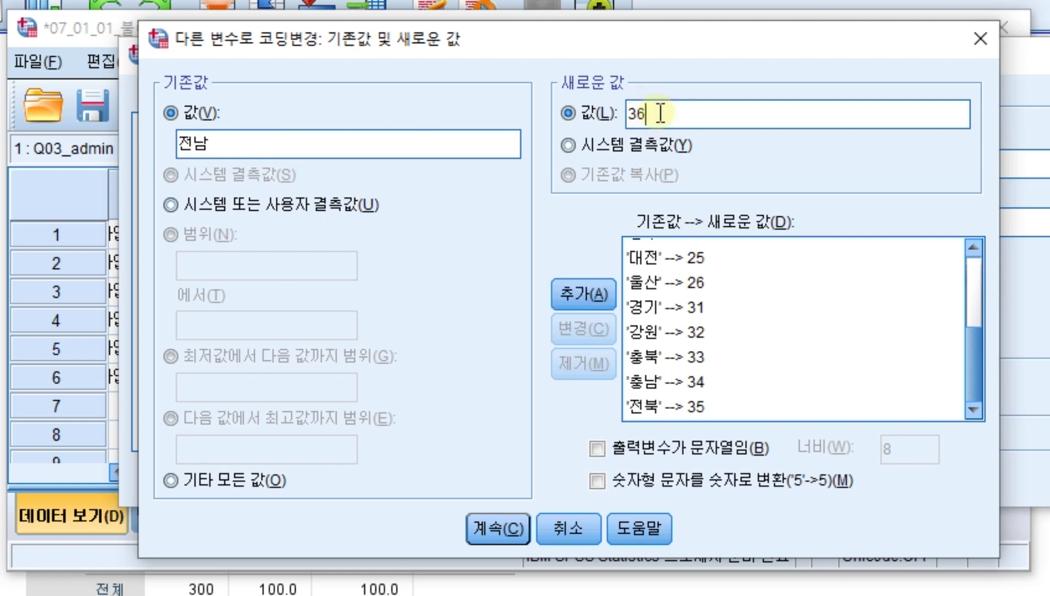
{"action": "left_click", "coordinate": [582, 292]}
Add a recode rule from 경북 to 37
{"action": "left_click", "coordinate": [220, 147]}
{"action": "type", "text": "가"}
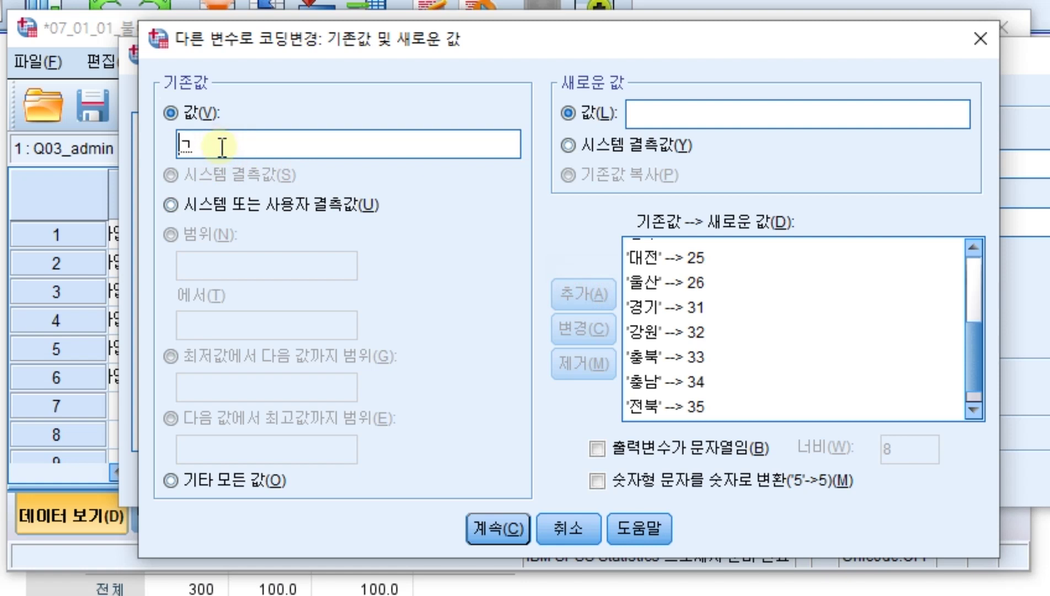
{"action": "key", "text": "BackSpace"}
{"action": "key", "text": "BackSpace"}
{"action": "type", "text": "경북"}
{"action": "left_click", "coordinate": [745, 103]}
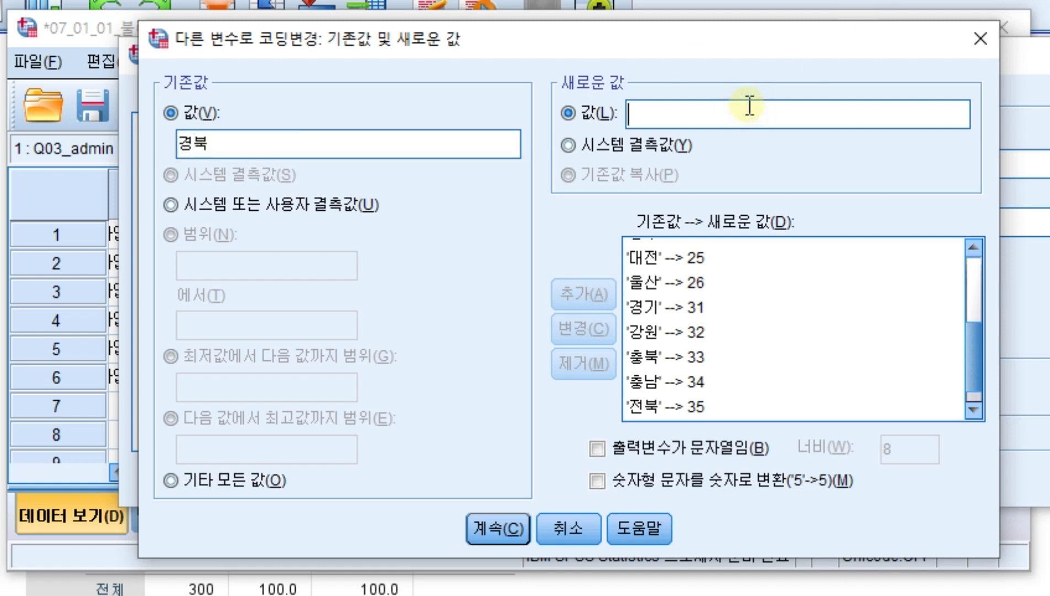
{"action": "type", "text": "37"}
{"action": "left_click", "coordinate": [583, 293]}
Add a recode rule from 경남 to 38
{"action": "scroll", "coordinate": [977, 354], "scroll_direction": "down", "scroll_amount": 2}
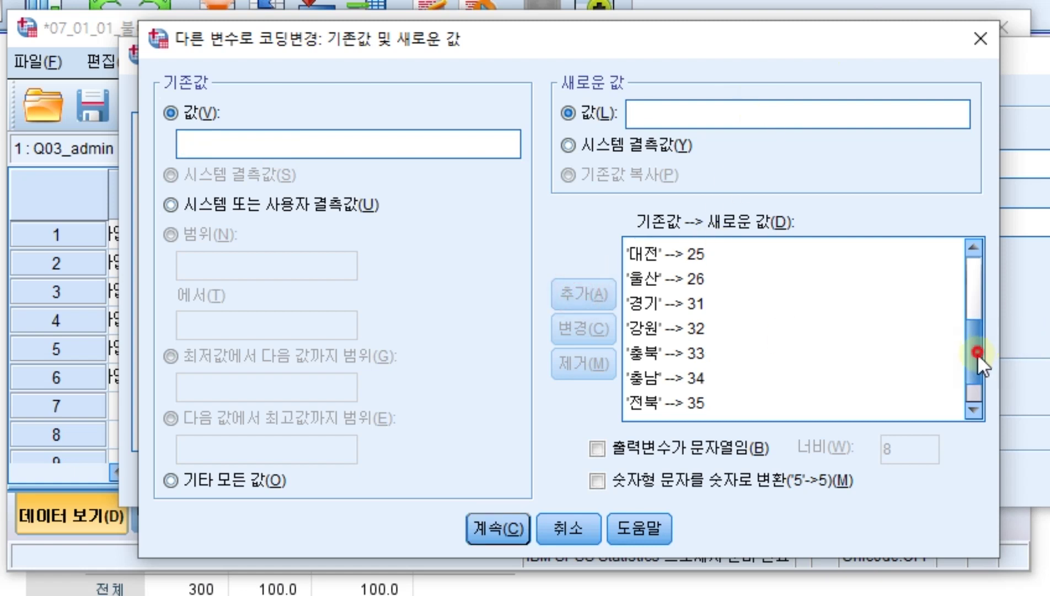
{"action": "left_click", "coordinate": [212, 147]}
{"action": "type", "text": "경남"}
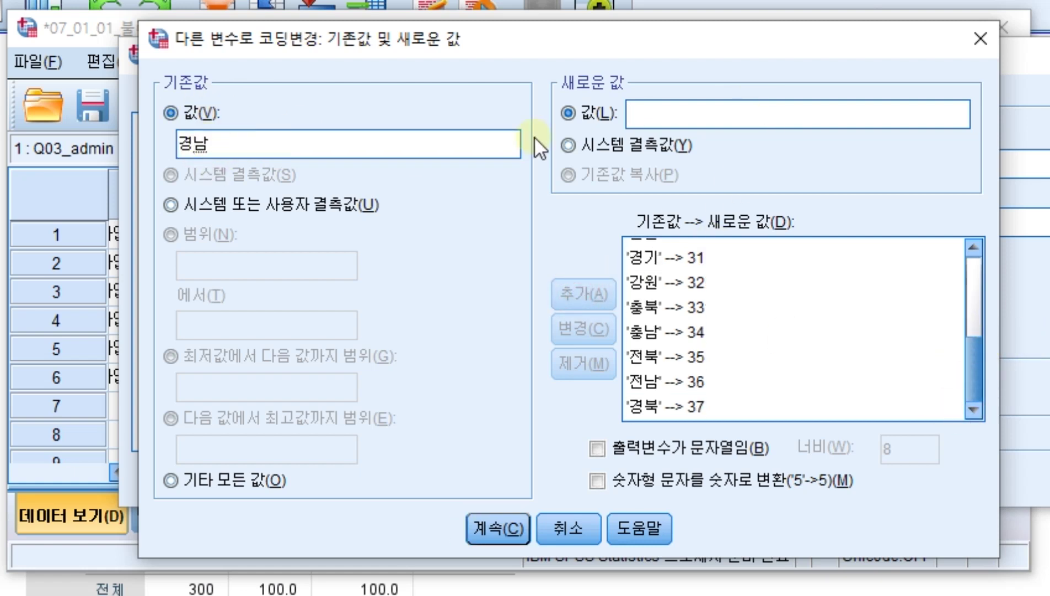
{"action": "left_click", "coordinate": [676, 114]}
{"action": "type", "text": "38"}
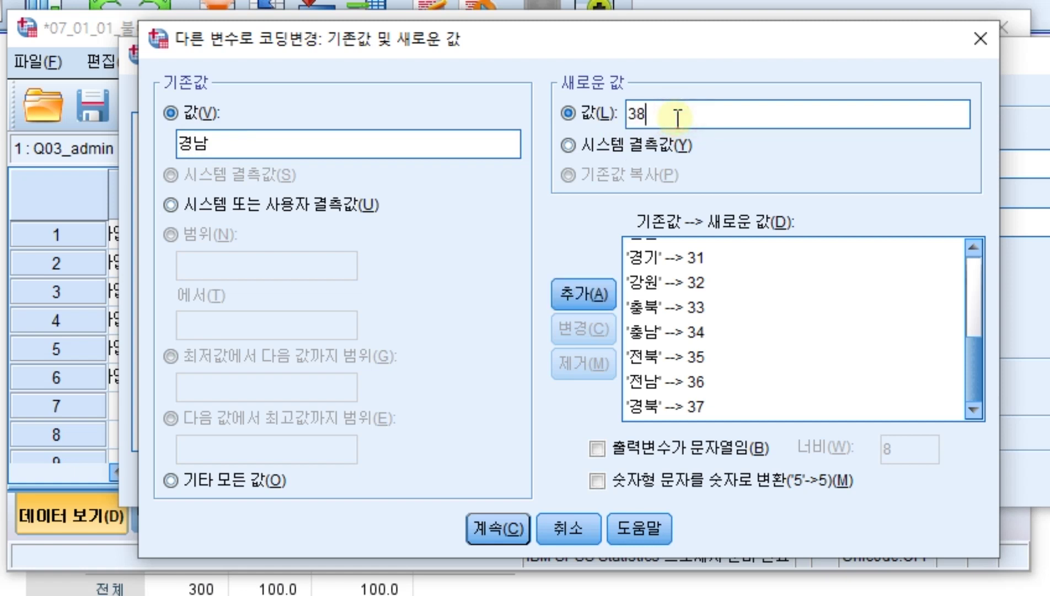
{"action": "left_click", "coordinate": [572, 294]}
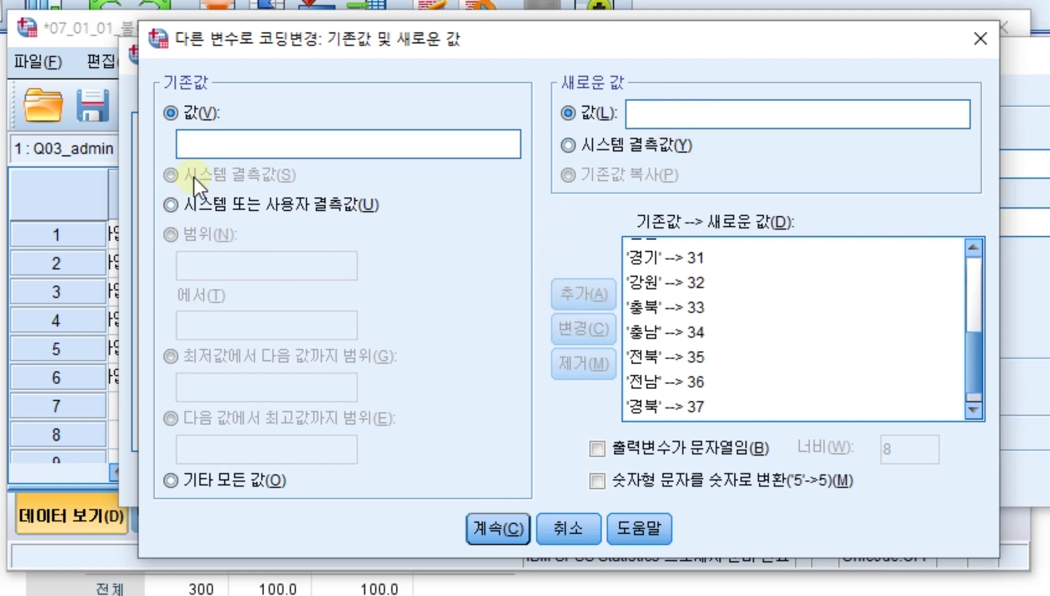
Add a recode rule from 제주 to 39
{"action": "type", "text": "제ㅈ"}
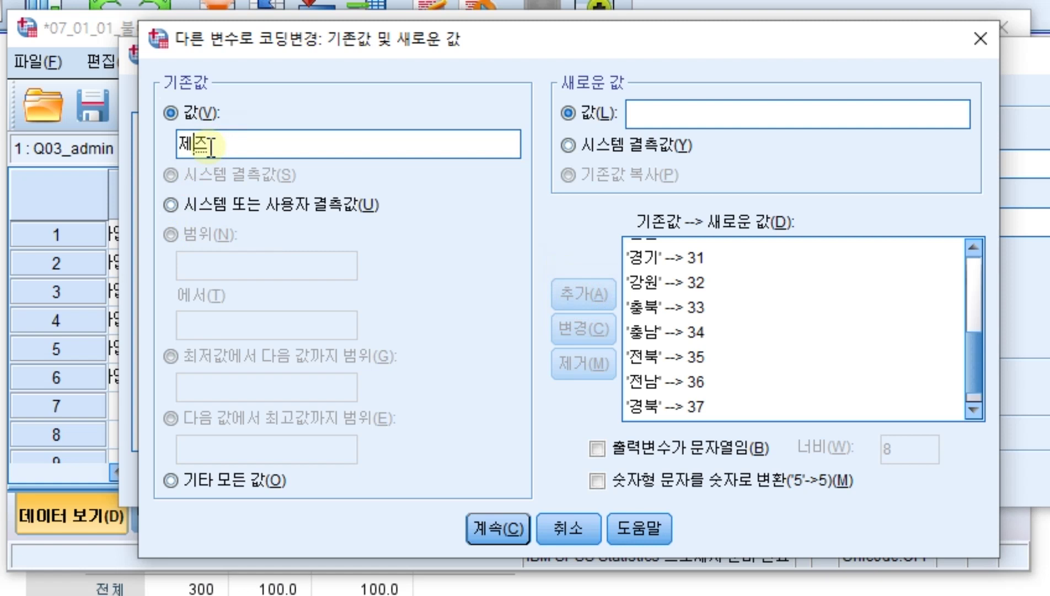
{"action": "type", "text": "ㅜ"}
{"action": "left_click", "coordinate": [745, 124]}
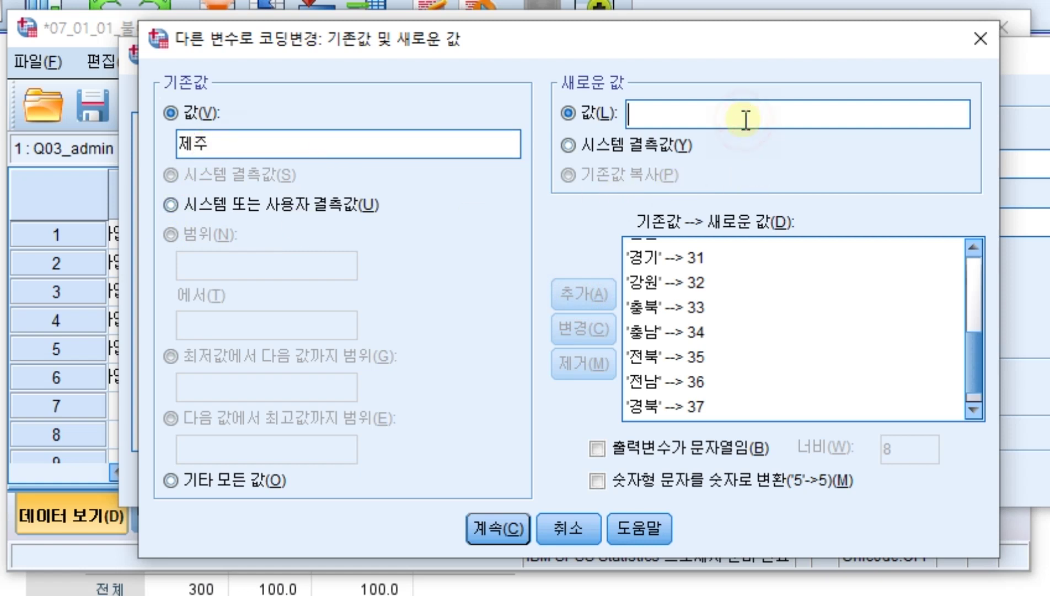
{"action": "type", "text": "39"}
{"action": "left_click", "coordinate": [611, 286]}
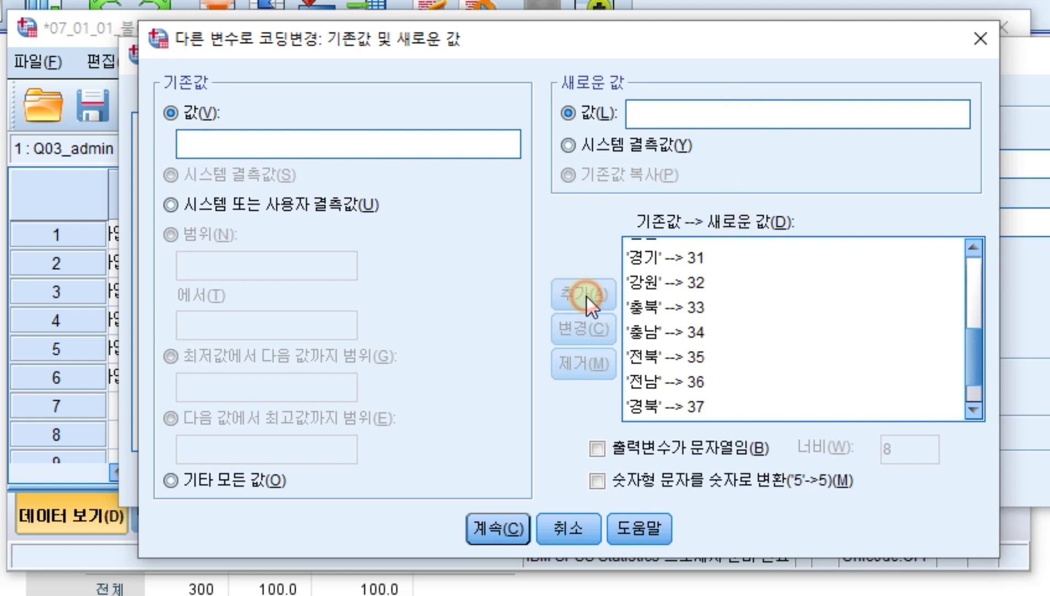
Run the recode of Q03_admin into Q03_01_code_admin with the entered rules and return to the Data Editor
{"action": "left_click", "coordinate": [497, 530]}
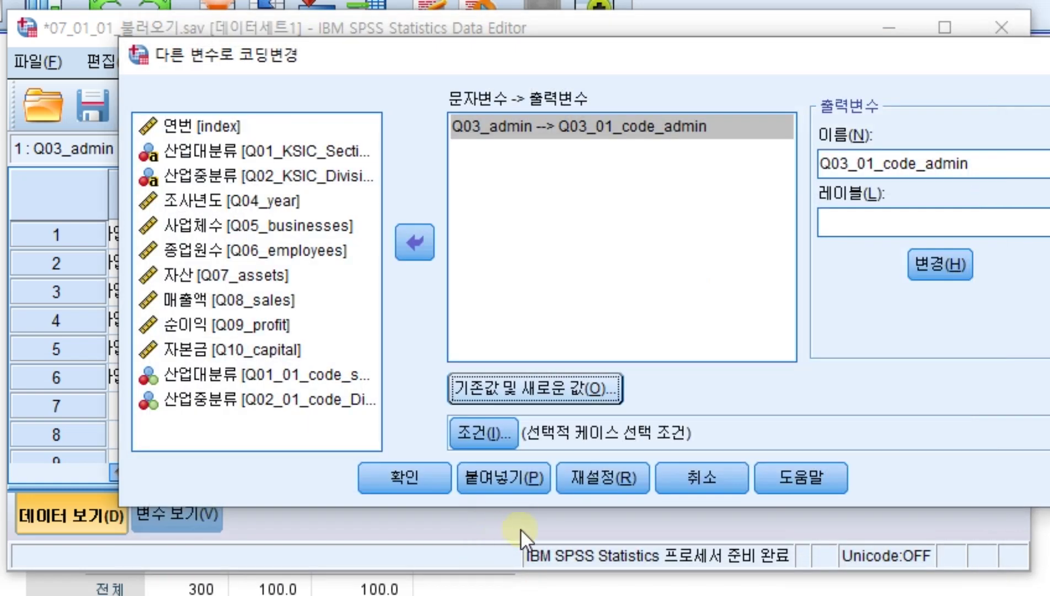
{"action": "left_click", "coordinate": [428, 486]}
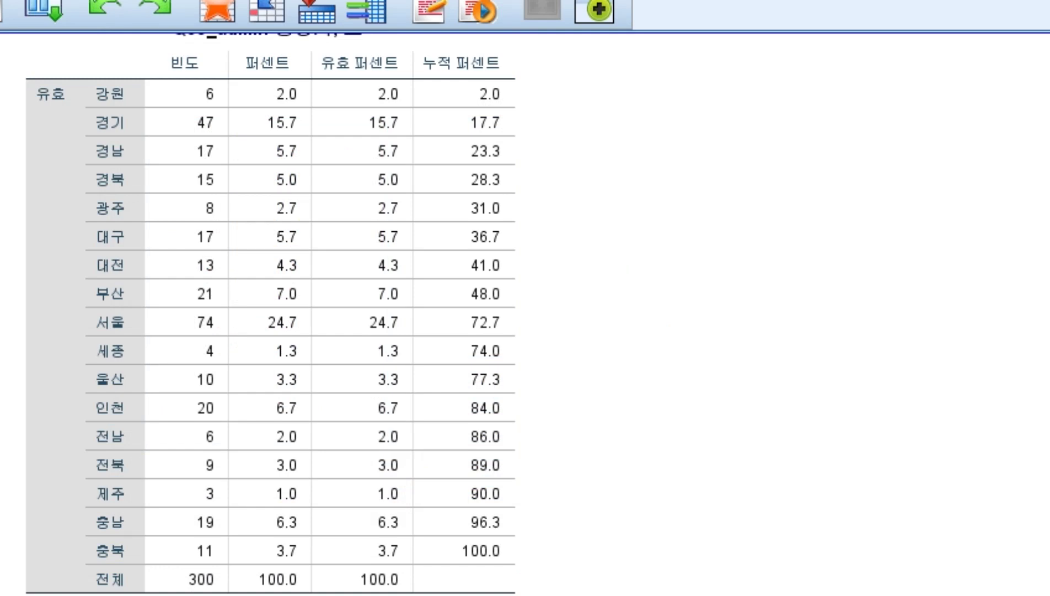
{"action": "key", "text": "alt+Tab"}
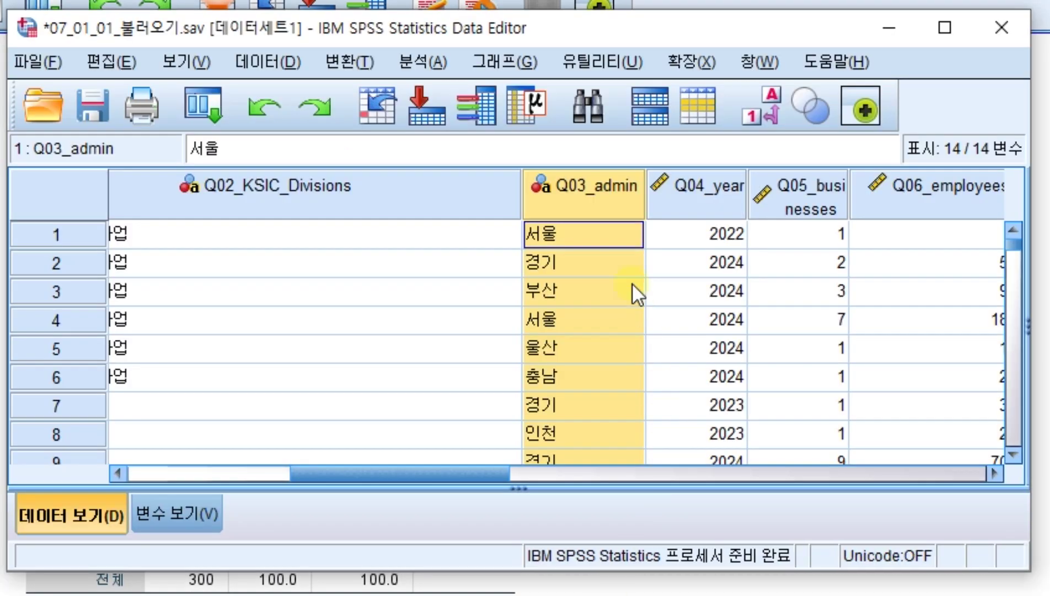
Show the variable definitions of the dataset and locate the row of Q03_01_code_admin
{"action": "left_click", "coordinate": [212, 509]}
{"action": "left_click_drag", "start_coordinate": [398, 477], "coordinate": [301, 430]}
{"action": "scroll", "coordinate": [301, 430], "scroll_direction": "down", "scroll_amount": 3}
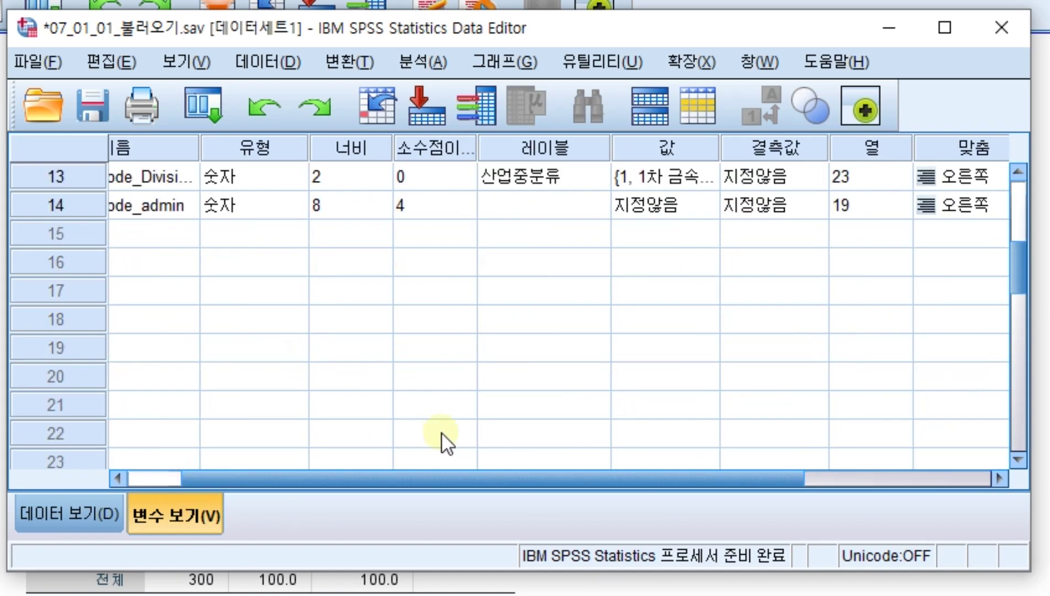
{"action": "left_click_drag", "start_coordinate": [410, 481], "coordinate": [347, 484]}
{"action": "scroll", "coordinate": [369, 173], "scroll_direction": "down", "scroll_amount": 1}
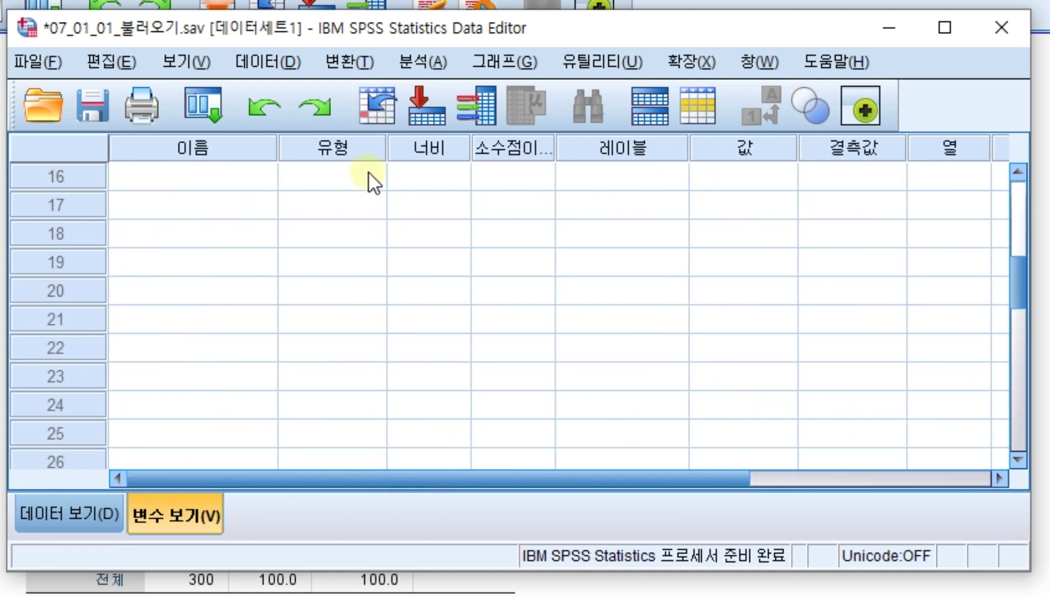
{"action": "scroll", "coordinate": [372, 180], "scroll_direction": "up", "scroll_amount": 3}
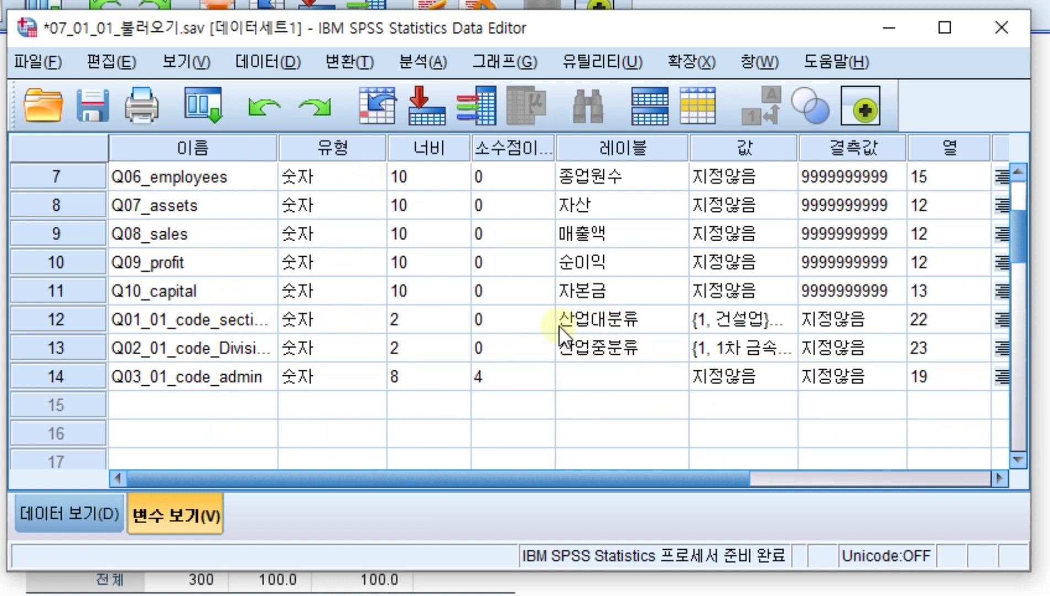
{"action": "scroll", "coordinate": [559, 325], "scroll_direction": "up", "scroll_amount": 2}
{"action": "scroll", "coordinate": [640, 273], "scroll_direction": "down", "scroll_amount": 2}
Set the variable label of Q03_01_code_admin to 행정시분류
{"action": "left_click", "coordinate": [626, 381]}
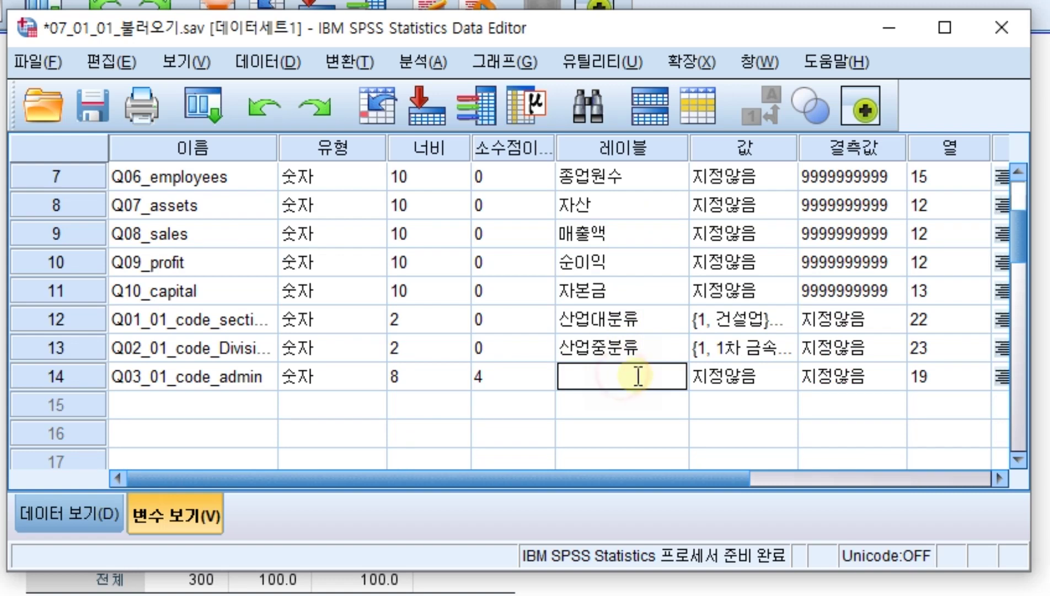
{"action": "scroll", "coordinate": [640, 375], "scroll_direction": "up", "scroll_amount": 2}
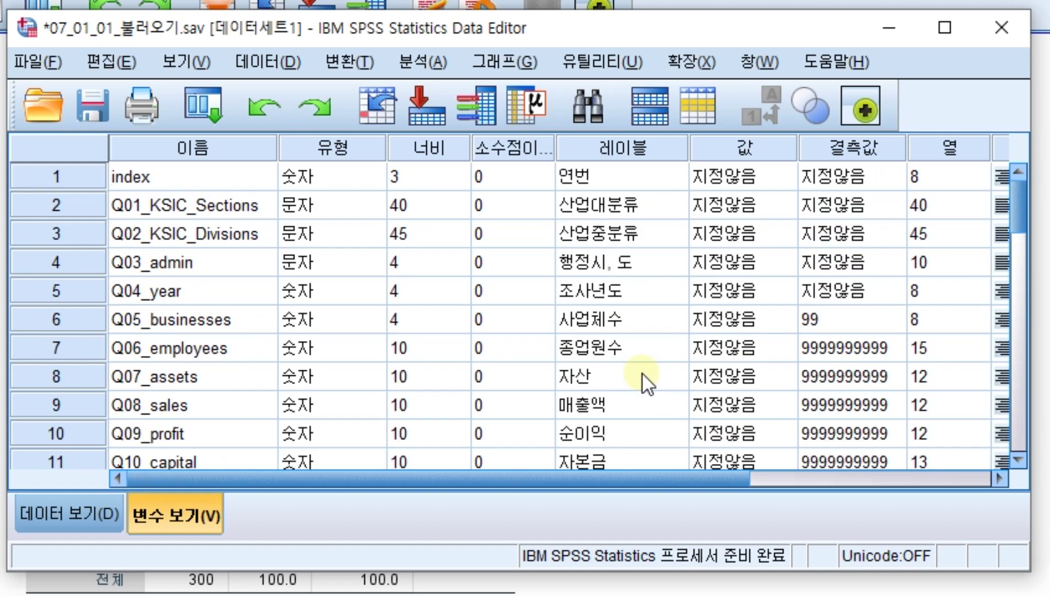
{"action": "type", "text": "핸"}
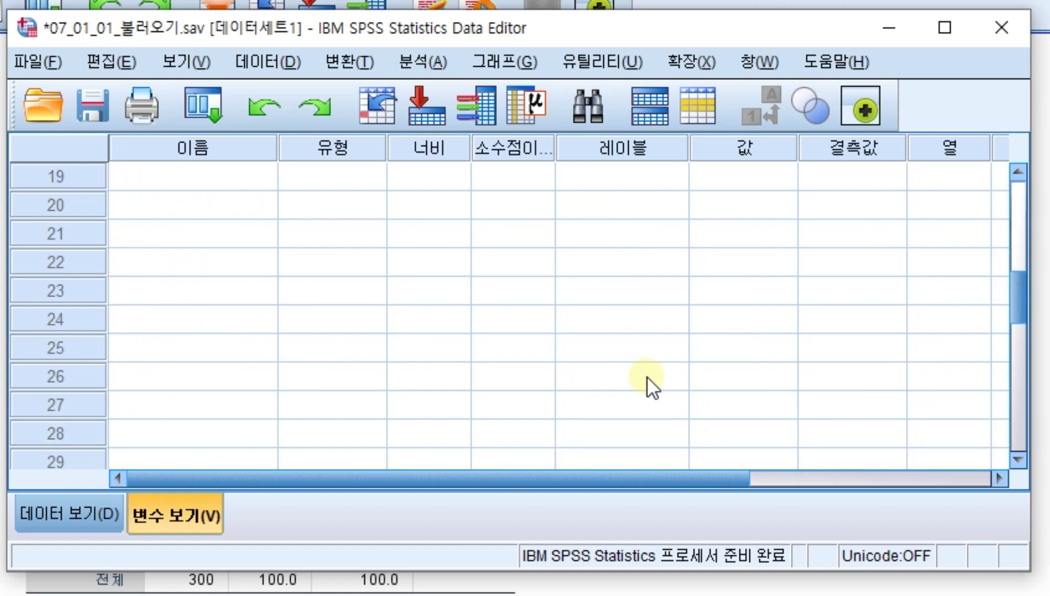
{"action": "type", "text": "정보"}
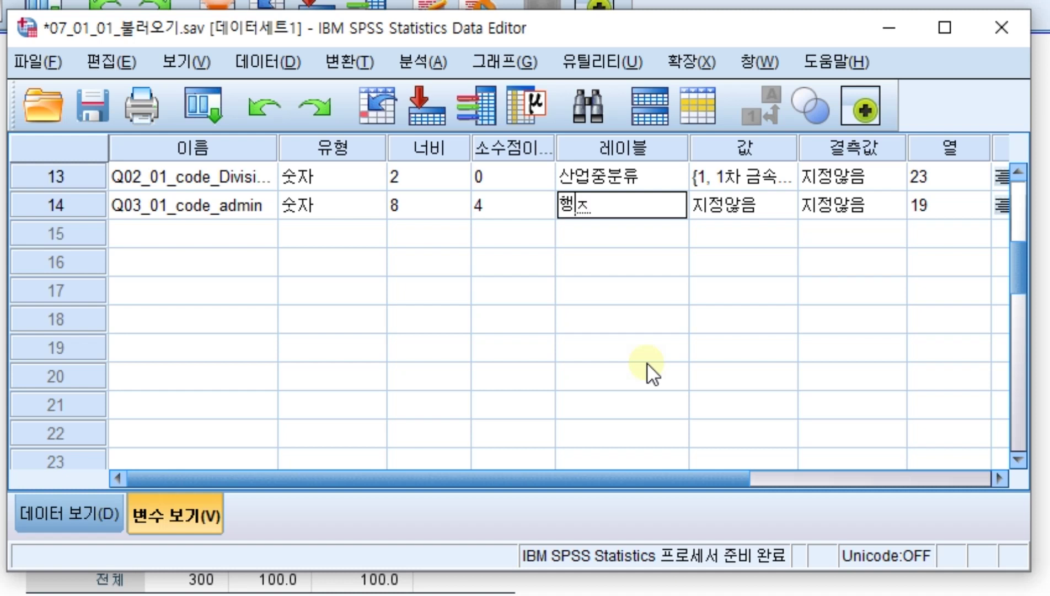
{"action": "key", "text": "BackSpace"}
{"action": "key", "text": "BackSpace"}
{"action": "type", "text": "시분류"}
{"action": "key", "text": "Return"}
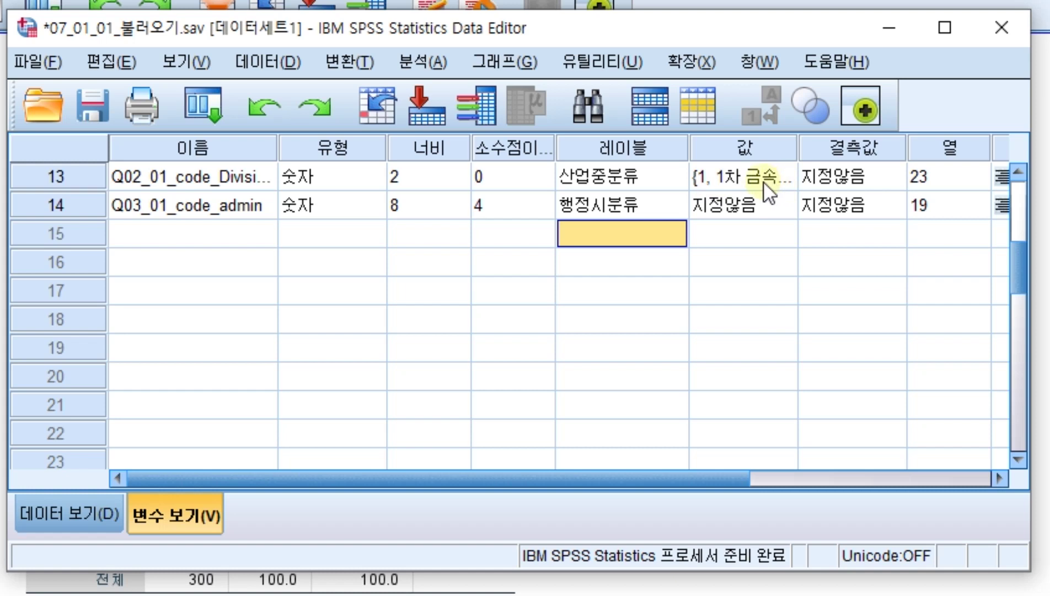
Open the value labels of Q03_01_code_admin and add the label 서울 for value 11
{"action": "left_click", "coordinate": [779, 209]}
{"action": "left_click", "coordinate": [781, 207]}
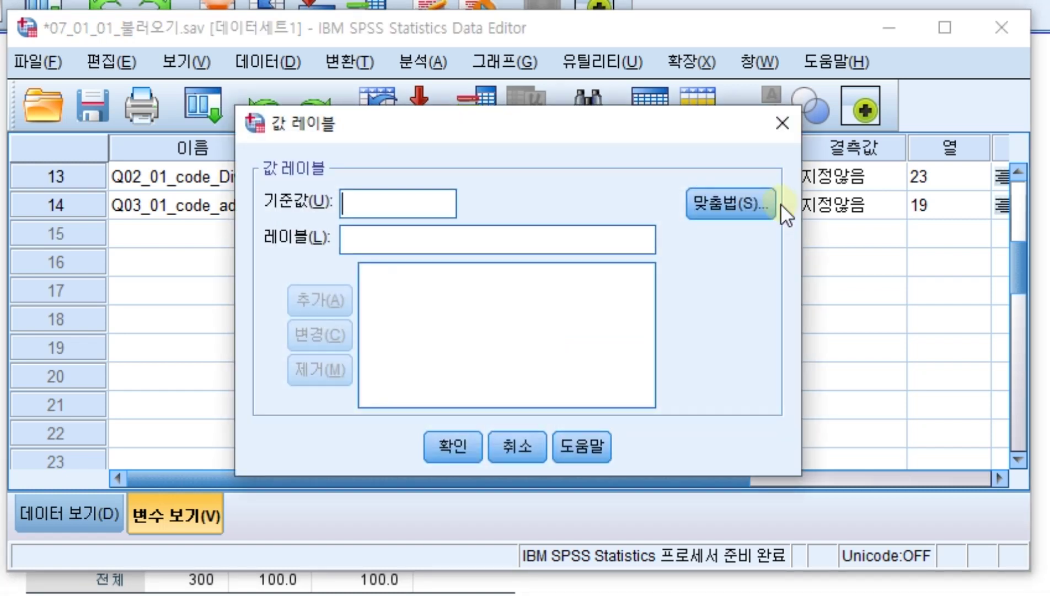
{"action": "type", "text": "11"}
{"action": "left_click", "coordinate": [374, 240]}
{"action": "type", "text": "서울"}
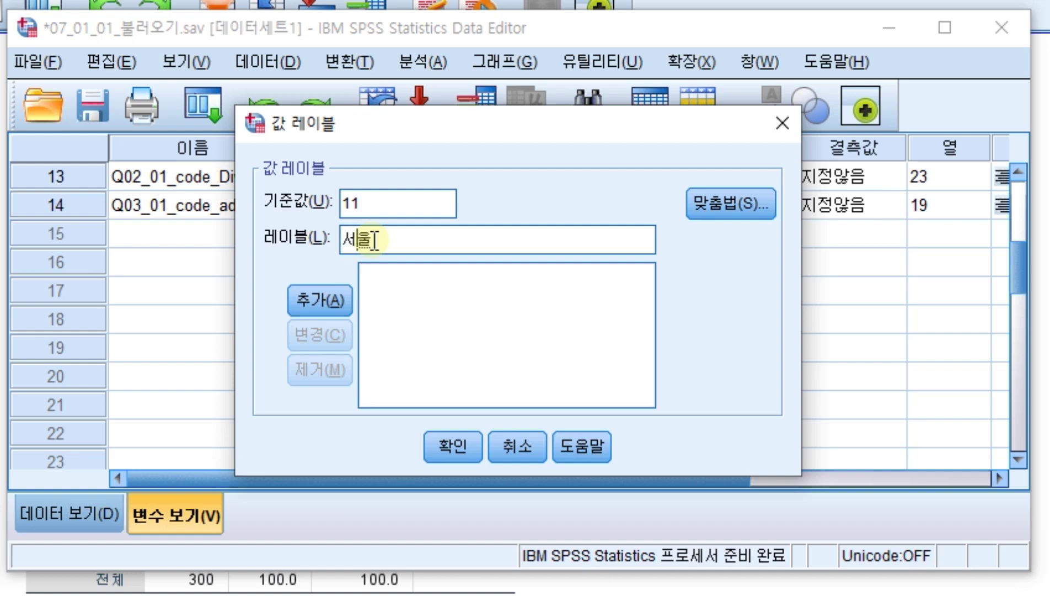
{"action": "left_click", "coordinate": [317, 300]}
Add the value label 세종 for value 12
{"action": "type", "text": "12"}
{"action": "left_click", "coordinate": [363, 227]}
{"action": "type", "text": "세종"}
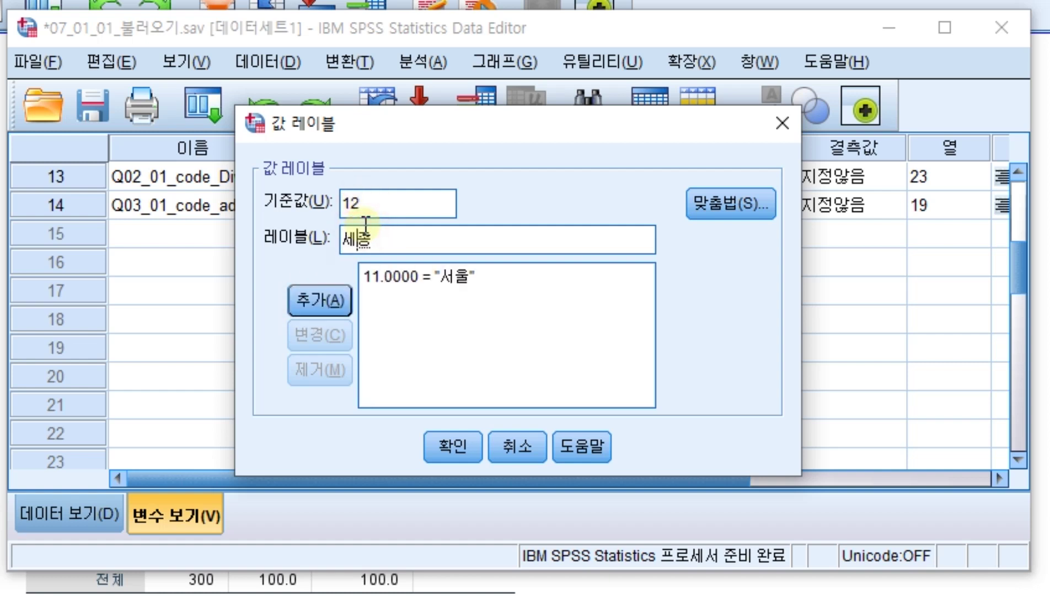
{"action": "left_click", "coordinate": [325, 303]}
Add the value label 부산 for value 21 of the region code variable
{"action": "type", "text": "21"}
{"action": "left_click", "coordinate": [371, 240]}
{"action": "type", "text": "부산"}
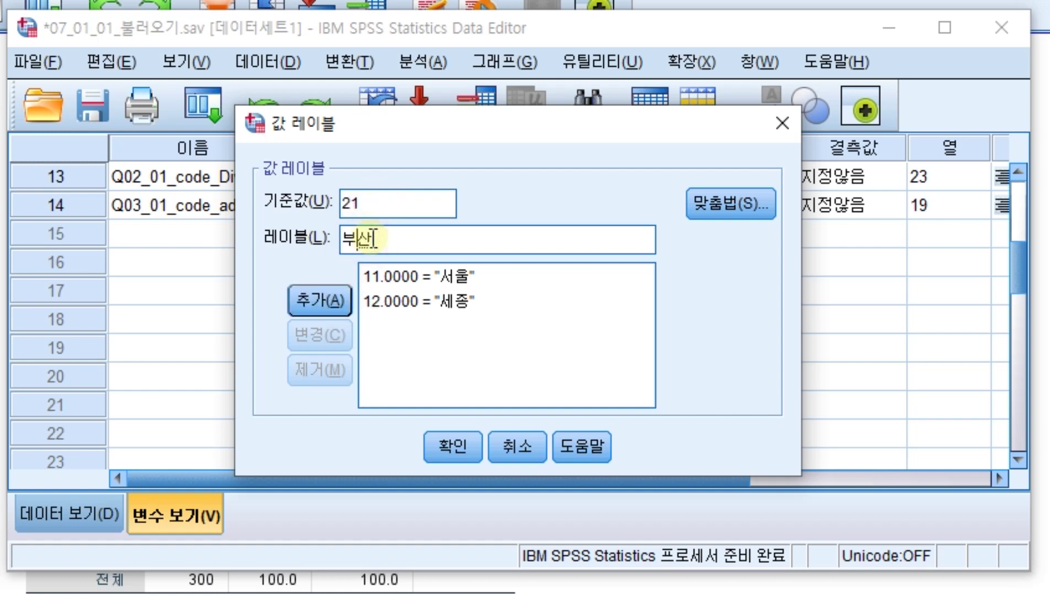
{"action": "left_click", "coordinate": [335, 296]}
Add the value label 인천 for value 22 of the region code variable
{"action": "type", "text": "22"}
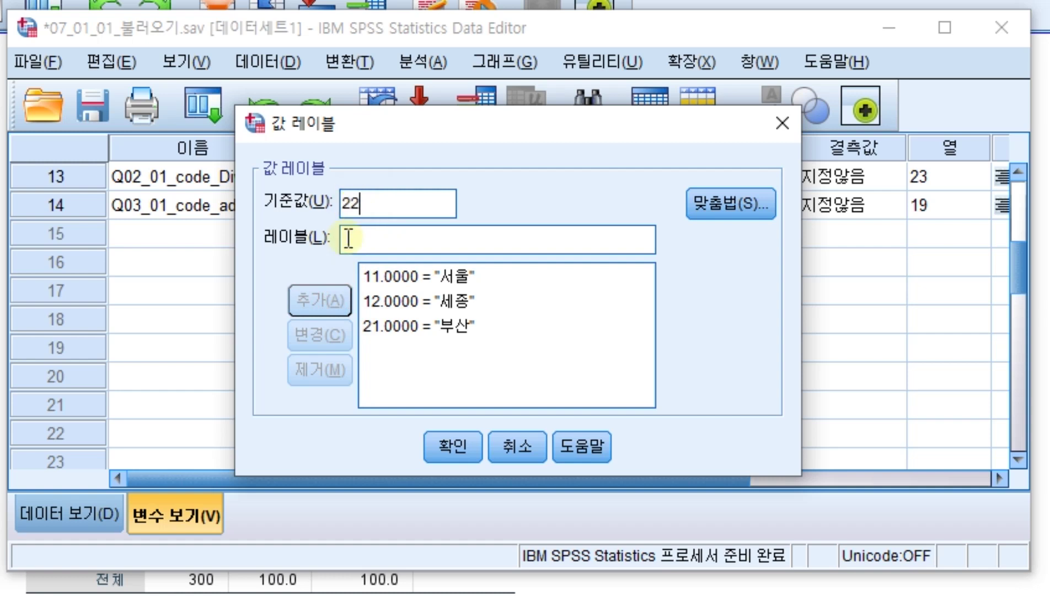
{"action": "left_click", "coordinate": [368, 238]}
{"action": "type", "text": "인천"}
{"action": "key", "text": "Return"}
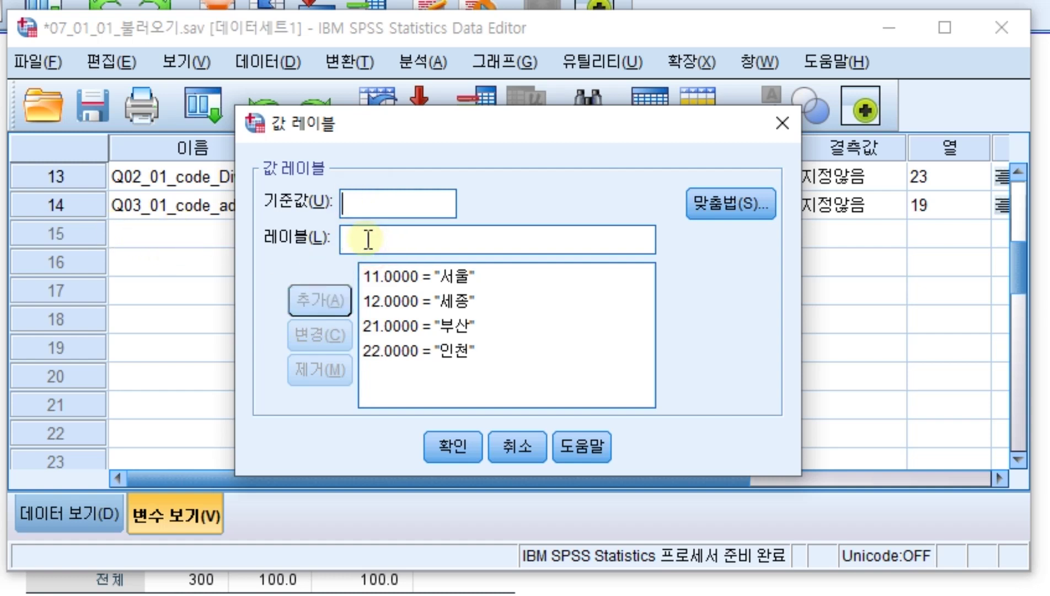
Add the value label 대구 for value 23 of the region code variable
{"action": "left_click", "coordinate": [368, 199]}
{"action": "type", "text": "23"}
{"action": "left_click", "coordinate": [368, 239]}
{"action": "type", "text": "대구"}
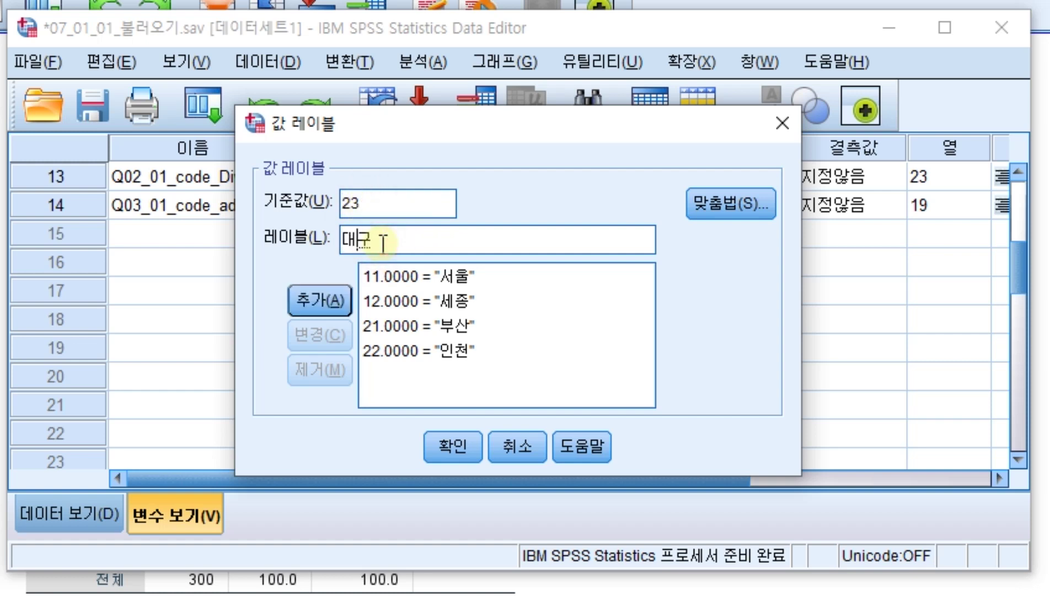
{"action": "left_click", "coordinate": [328, 284]}
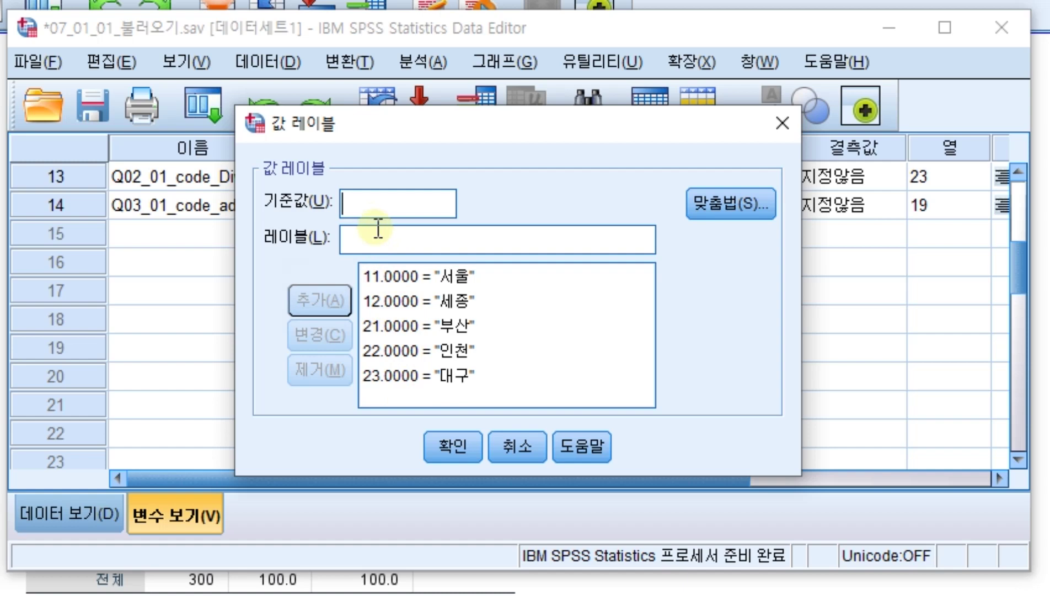
Enter the label 광주 for value 24 as the next value label of the region code variable
{"action": "left_click_drag", "start_coordinate": [445, 129], "coordinate": [418, 146]}
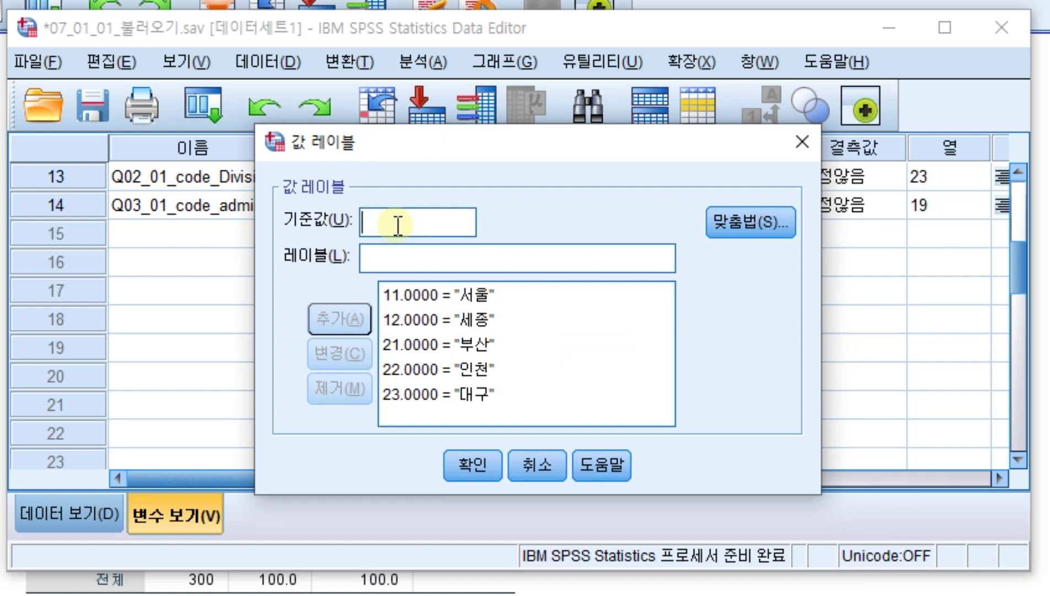
{"action": "type", "text": "24"}
{"action": "key", "text": "Tab"}
{"action": "type", "text": "과ㅇ주"}
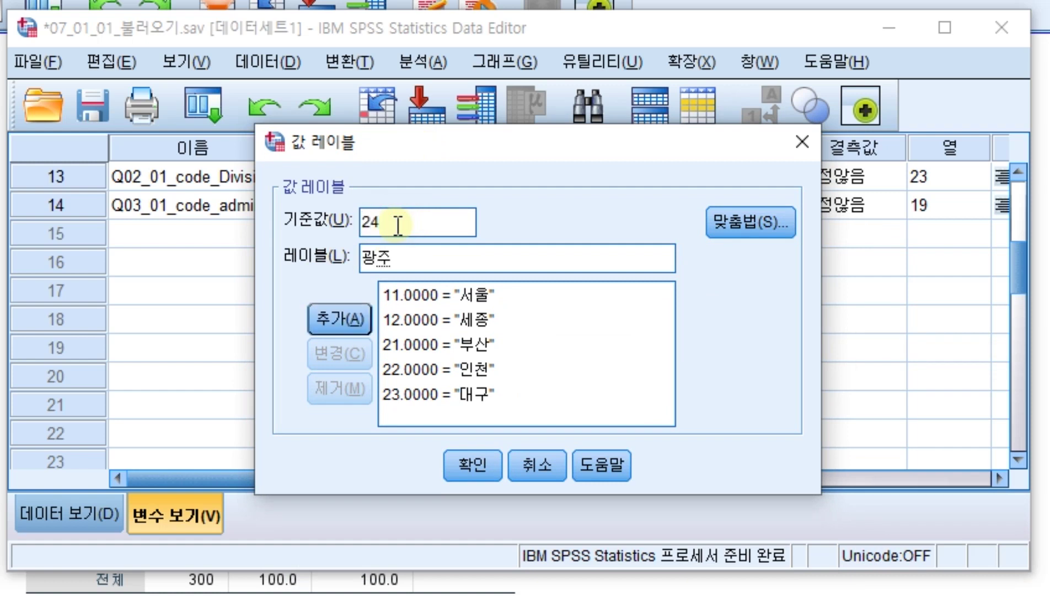
Add the value labels 24 = 광주, 25 = 대전 and 26 = 울산 for Q03_01_code_admin
{"action": "left_click", "coordinate": [320, 318]}
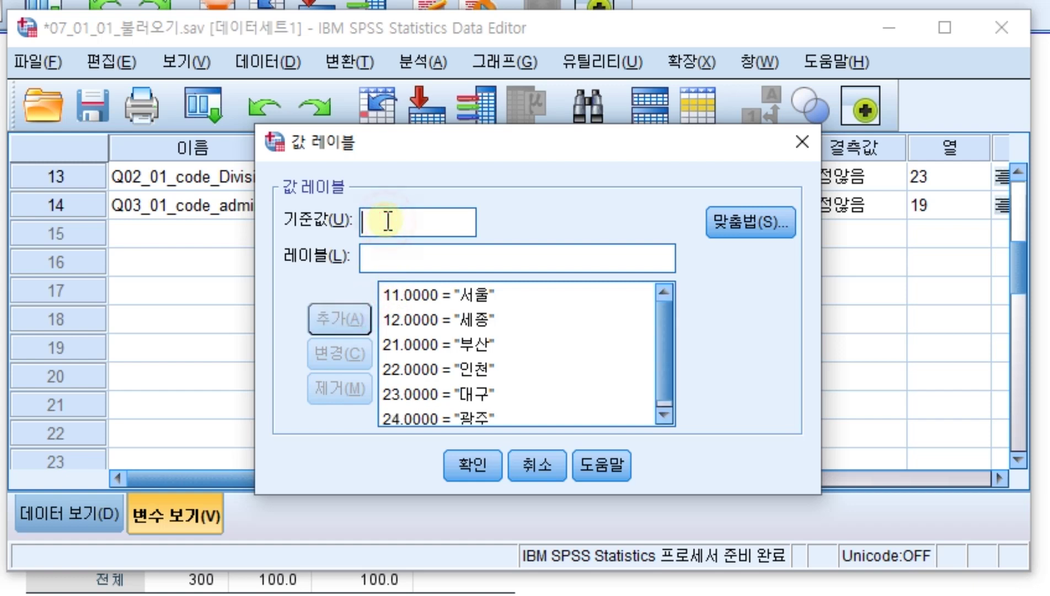
{"action": "type", "text": "25"}
{"action": "key", "text": "Tab"}
{"action": "type", "text": "ㄷㅐ전"}
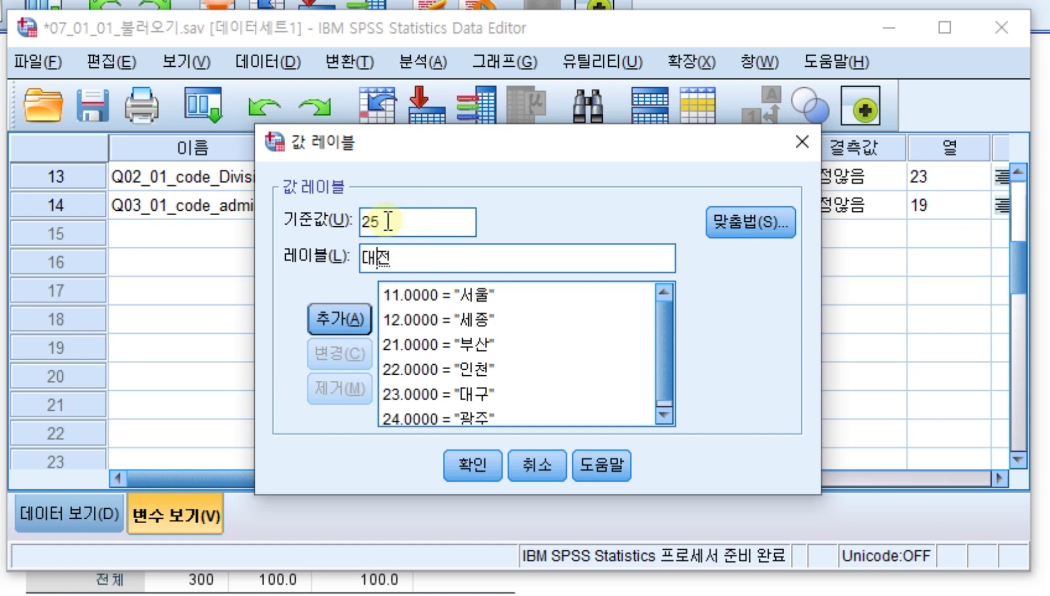
{"action": "left_click", "coordinate": [353, 309]}
{"action": "type", "text": "26"}
{"action": "left_click", "coordinate": [386, 254]}
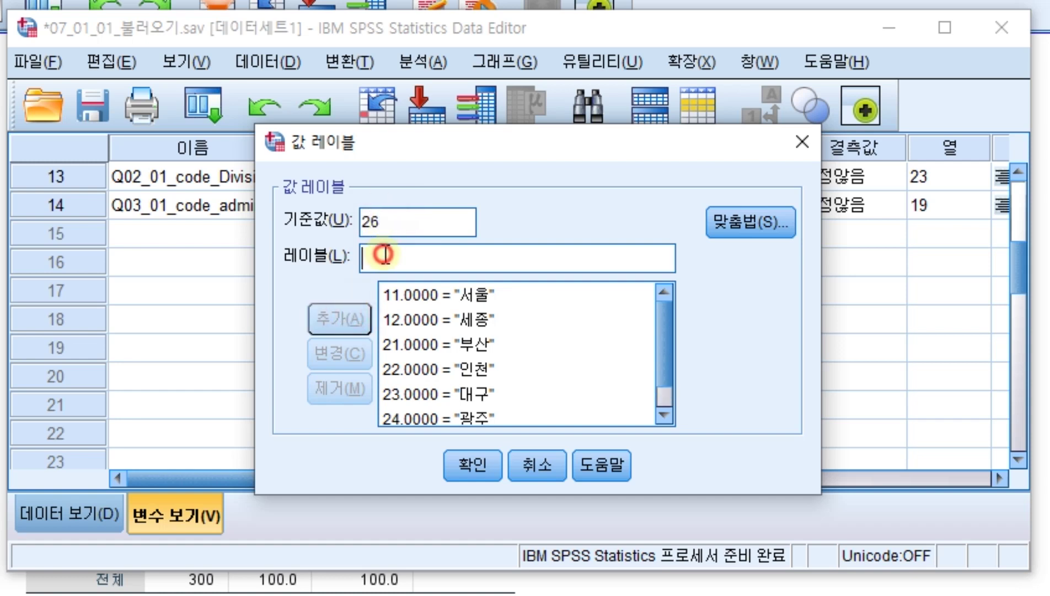
{"action": "type", "text": "울산"}
{"action": "left_click", "coordinate": [339, 317]}
Add the value labels 31 = 경기 and 32 = 강원 to the same variable
{"action": "type", "text": "31"}
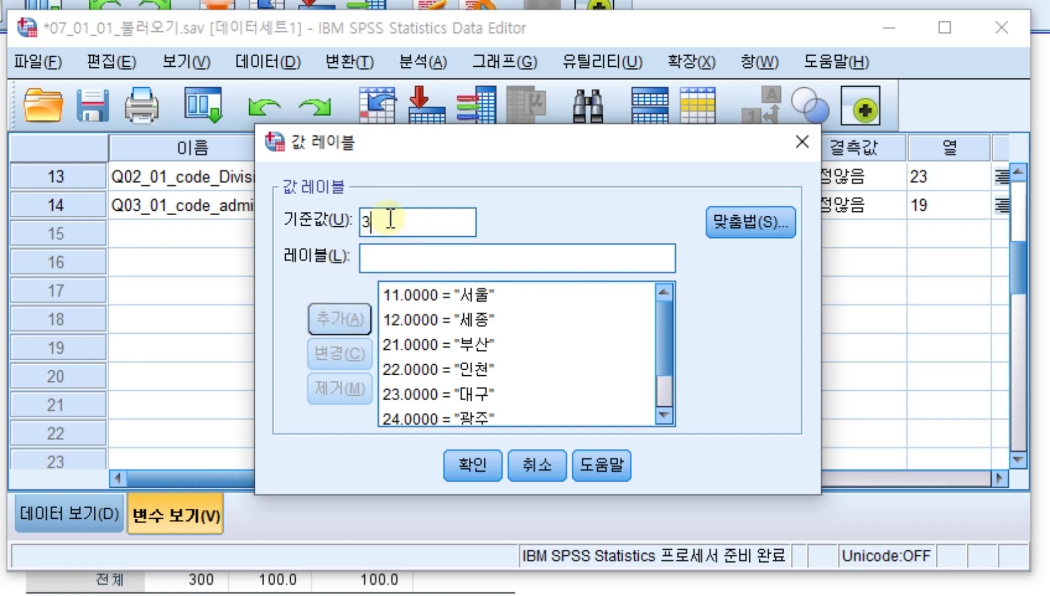
{"action": "key", "text": "Tab"}
{"action": "type", "text": "경기"}
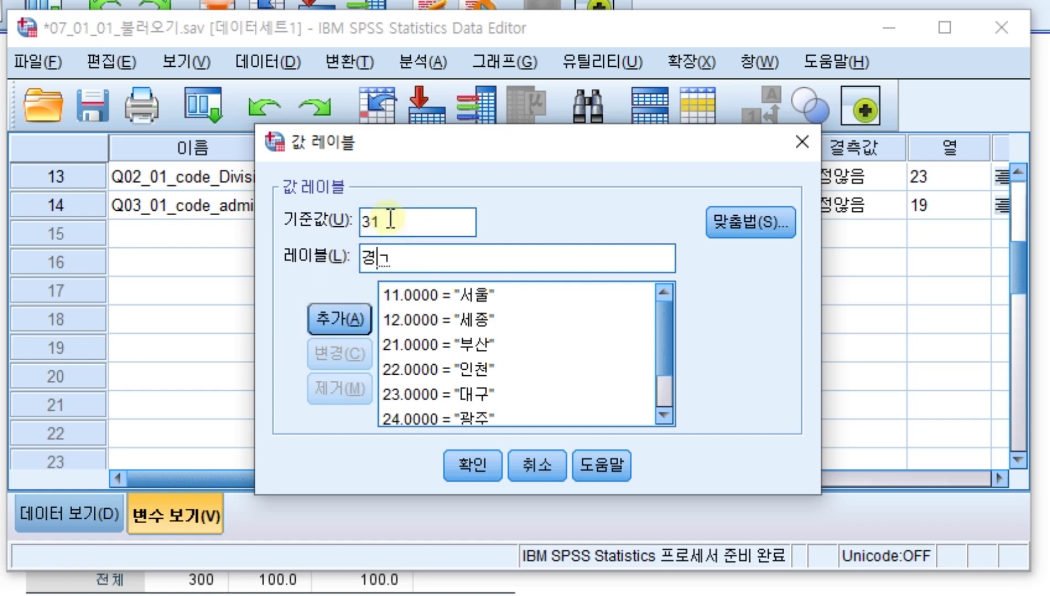
{"action": "key", "text": "Return"}
{"action": "type", "text": "32"}
{"action": "key", "text": "Tab"}
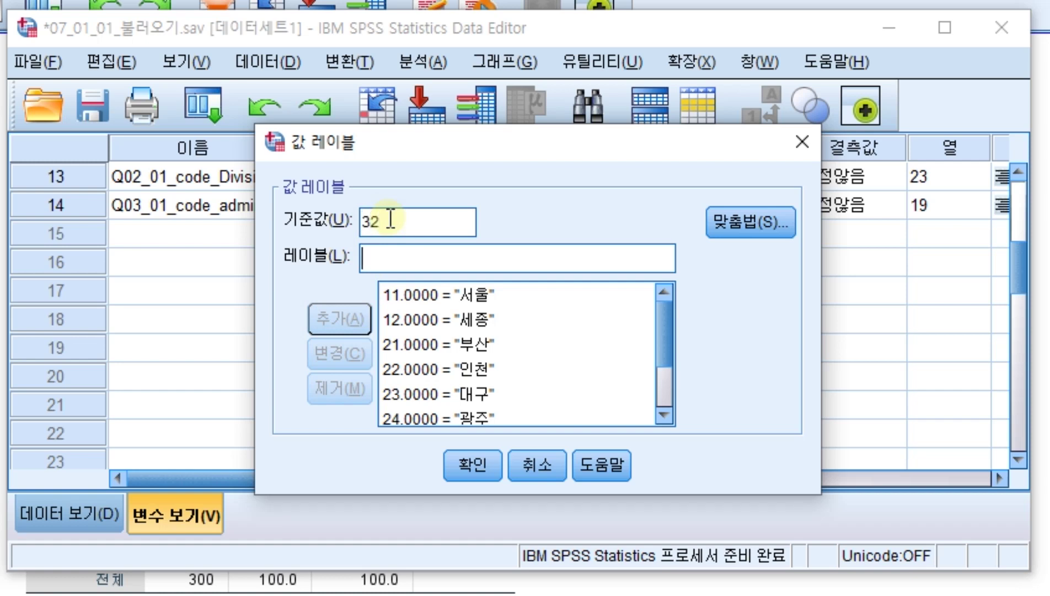
{"action": "type", "text": "강원"}
{"action": "key", "text": "Return"}
Add the value labels 33 = 충북 and 34 = 충남 for the administrative region codes
{"action": "type", "text": "33"}
{"action": "key", "text": "Tab"}
{"action": "type", "text": "충북"}
{"action": "key", "text": "Return"}
{"action": "type", "text": "34"}
{"action": "key", "text": "Tab"}
{"action": "type", "text": "충남"}
{"action": "key", "text": "Return"}
Add the value labels 35 = 전북 and 36 = 전남 for the administrative region codes
{"action": "type", "text": "35"}
{"action": "key", "text": "Tab"}
{"action": "type", "text": "전북"}
{"action": "key", "text": "Return"}
{"action": "type", "text": "2"}
{"action": "key", "text": "BackSpace"}
{"action": "type", "text": "36전남"}
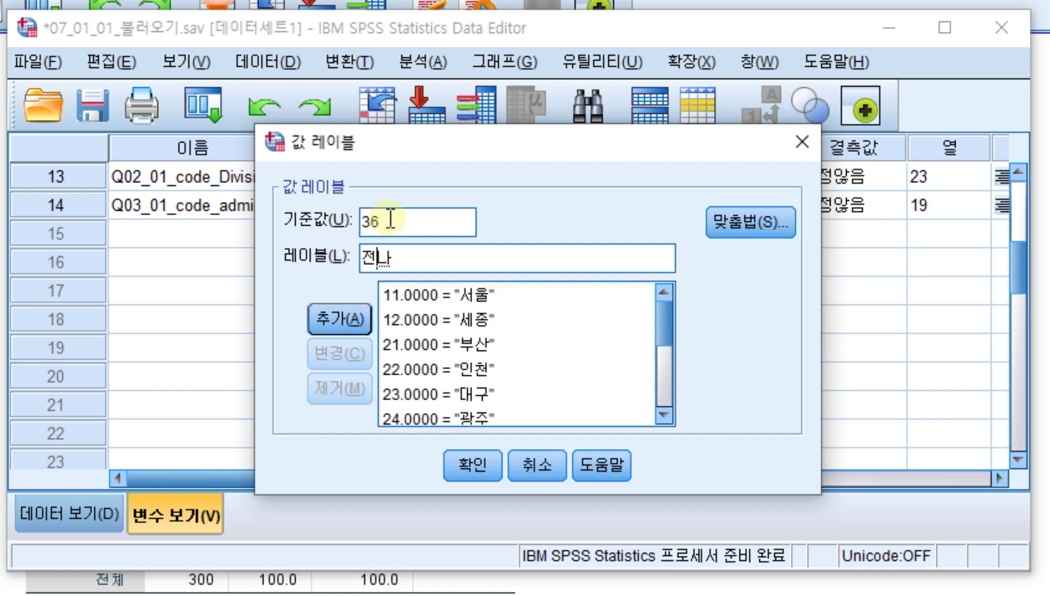
{"action": "key", "text": "Return"}
Add the value labels 37 = 경북, 38 = 경남 and 39 = 제주, and apply the label set to Q03_01_code_admin
{"action": "type", "text": "37"}
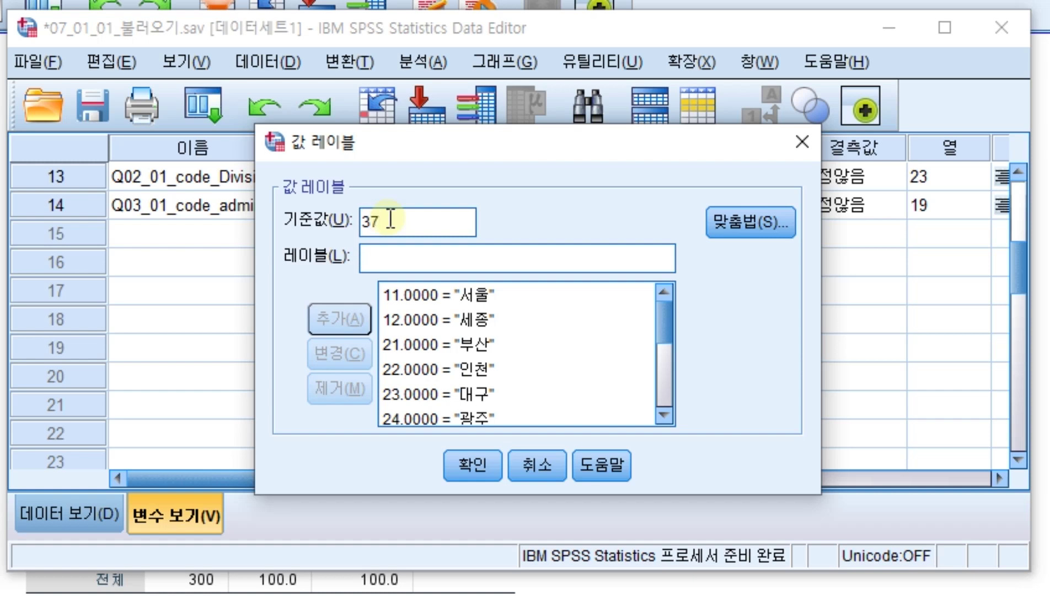
{"action": "type", "text": "경북"}
{"action": "key", "text": "Return"}
{"action": "type", "text": "38경남"}
{"action": "key", "text": "Return"}
{"action": "type", "text": "39"}
{"action": "key", "text": "Tab"}
{"action": "type", "text": "제주"}
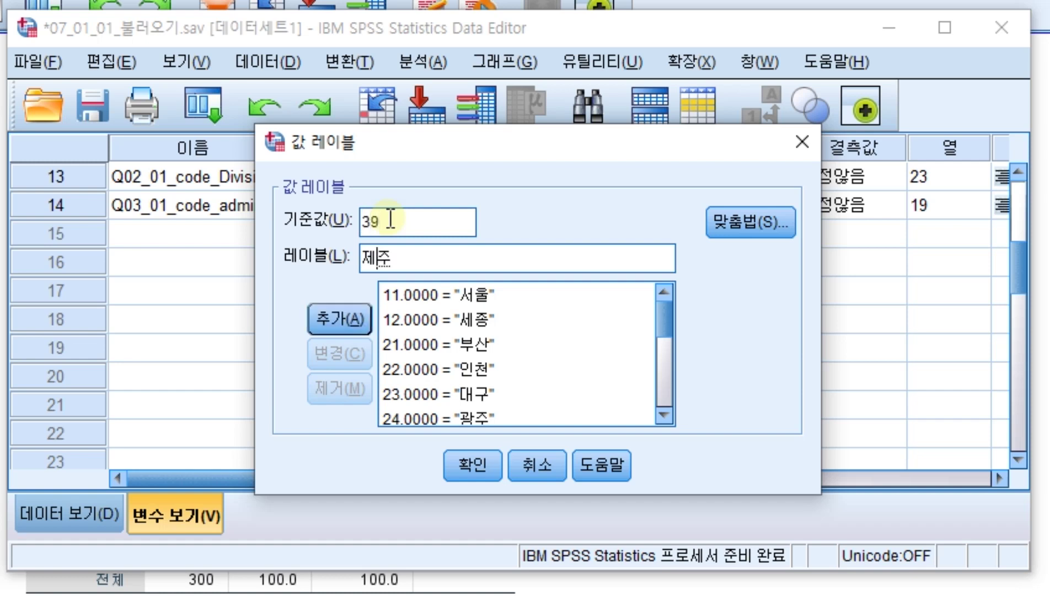
{"action": "left_click", "coordinate": [343, 319]}
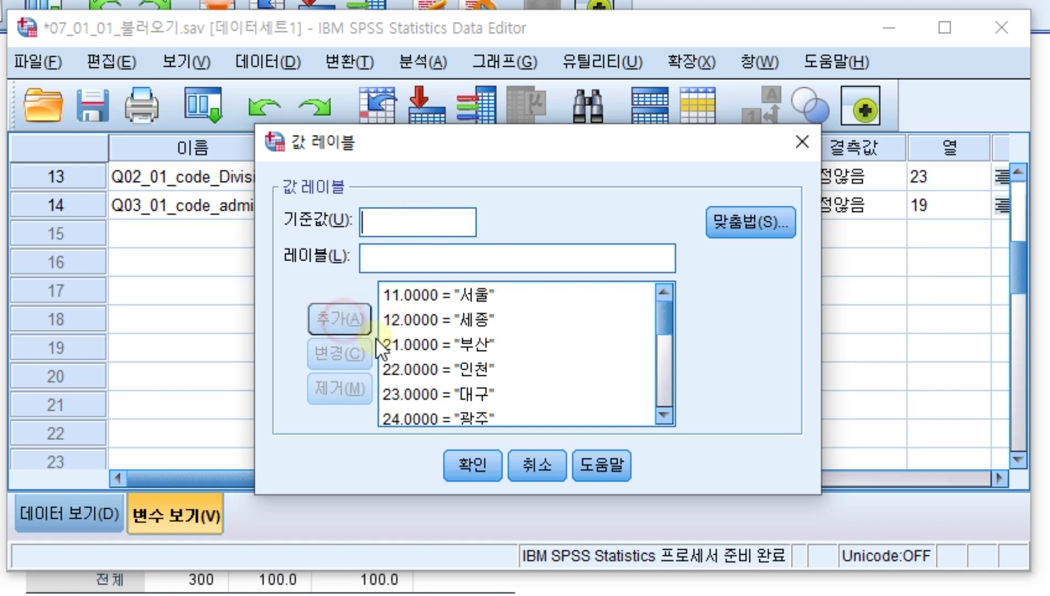
{"action": "left_click", "coordinate": [473, 465]}
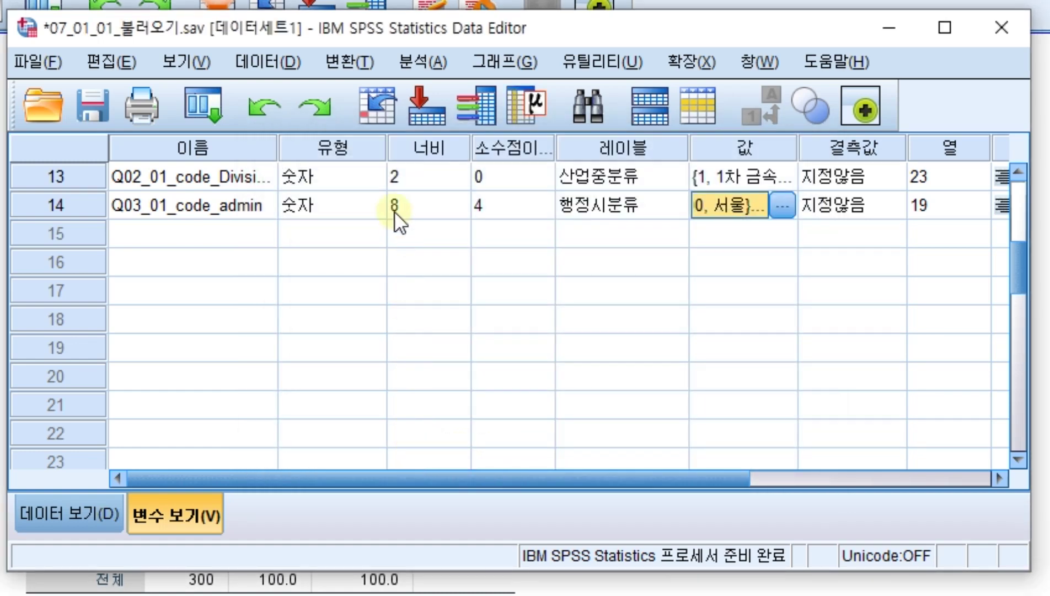
Review the old-to-new value mappings in the Recode into Different Variables setup from Q03_admin to Q03_01_code_admin
{"action": "left_click", "coordinate": [433, 59]}
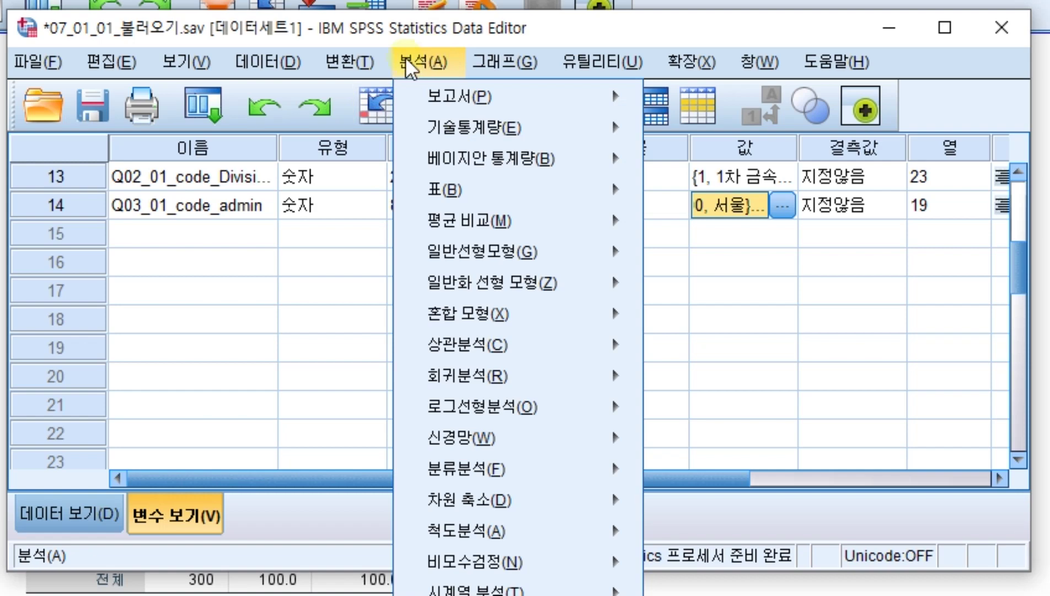
{"action": "mouse_move", "coordinate": [370, 59]}
{"action": "left_click", "coordinate": [368, 270]}
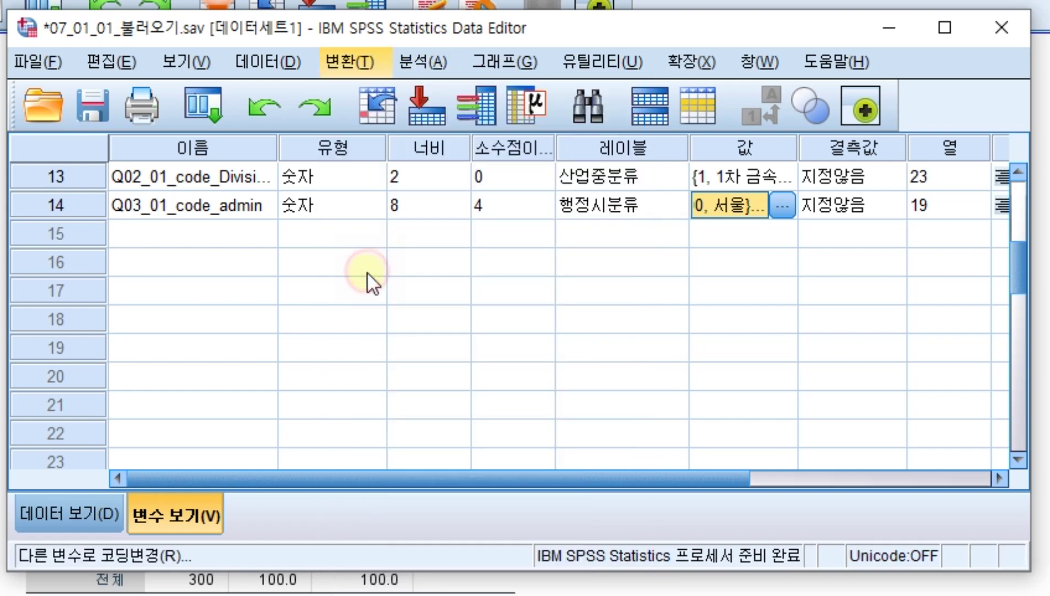
{"action": "left_click", "coordinate": [543, 388]}
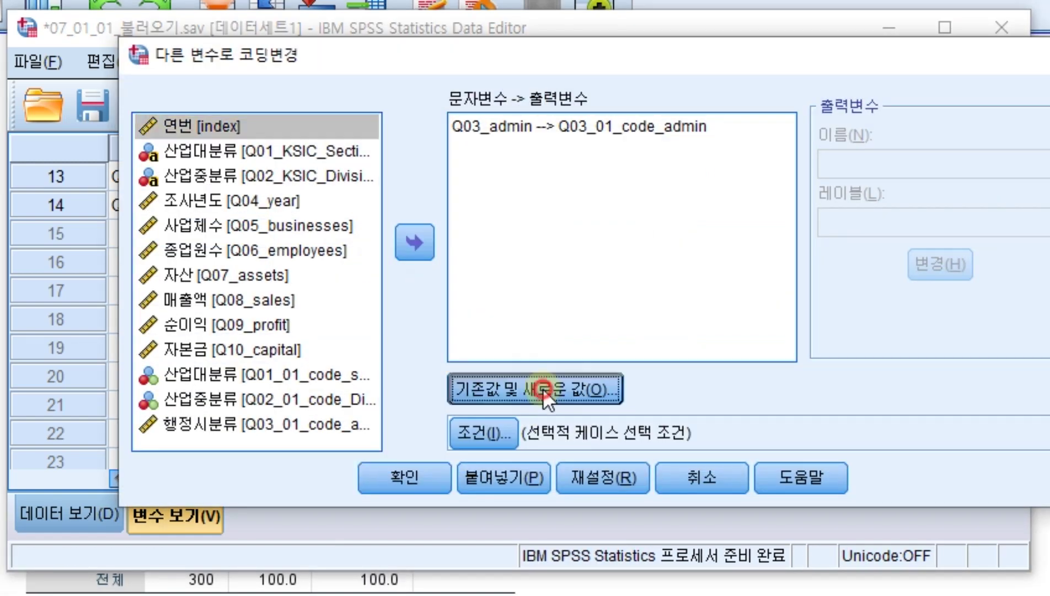
{"action": "scroll", "coordinate": [700, 393], "scroll_direction": "down", "scroll_amount": 4}
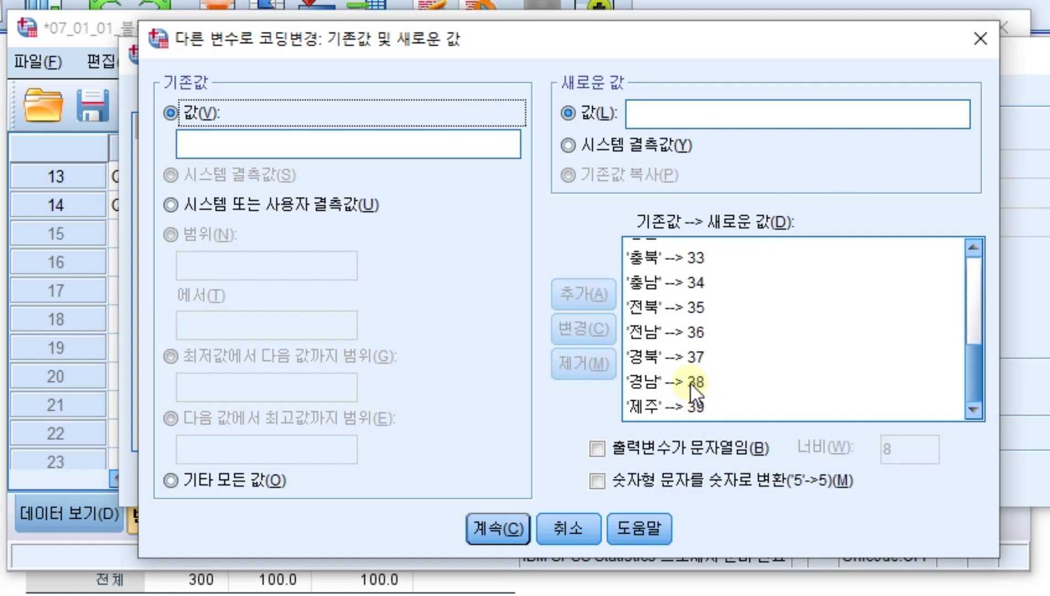
{"action": "scroll", "coordinate": [849, 326], "scroll_direction": "up", "scroll_amount": 5}
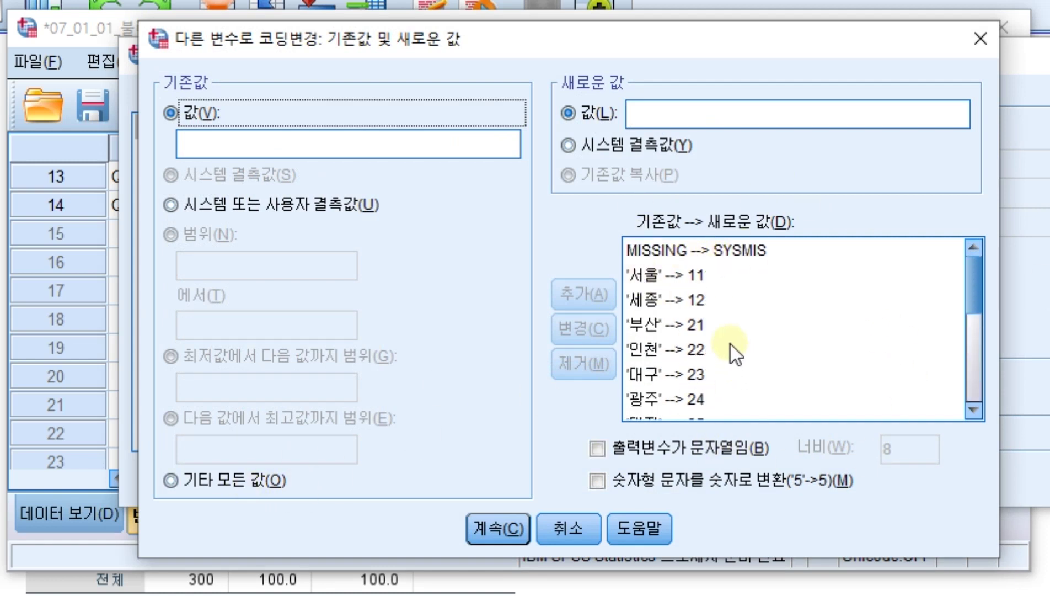
{"action": "scroll", "coordinate": [731, 344], "scroll_direction": "down", "scroll_amount": 4}
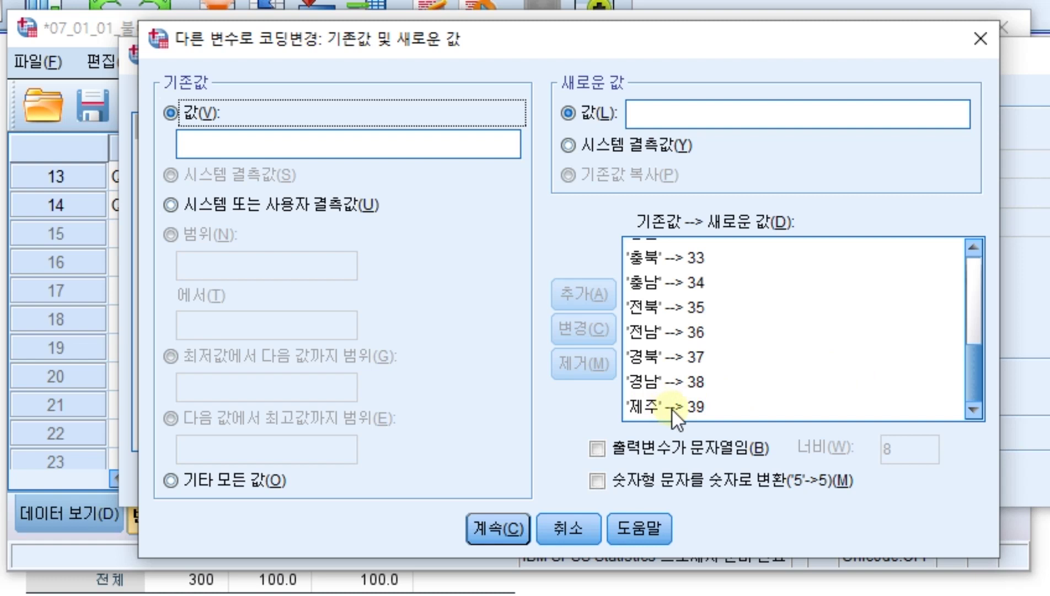
{"action": "left_click", "coordinate": [719, 412]}
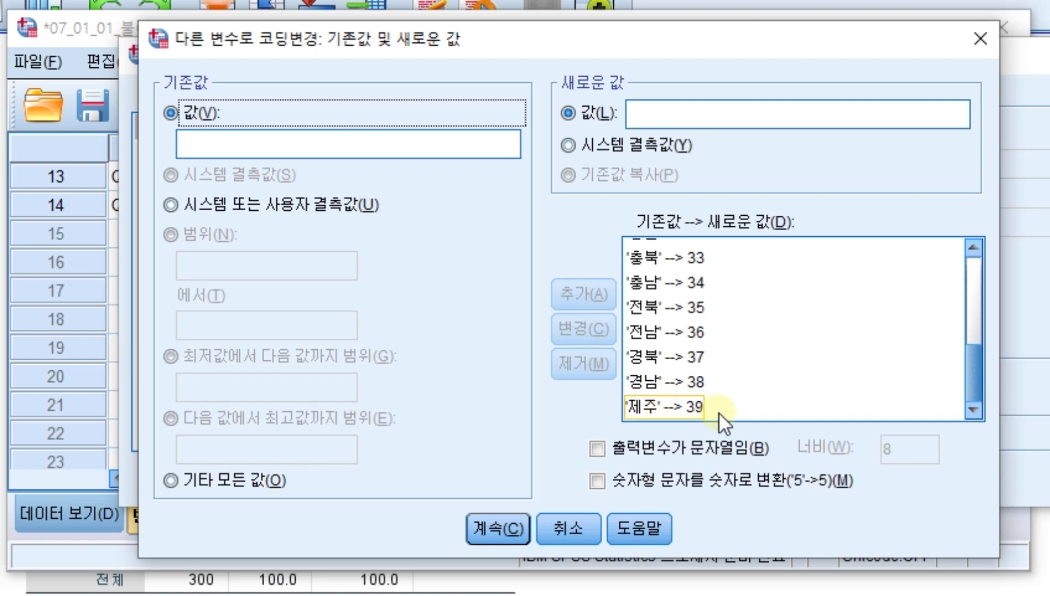
{"action": "left_click", "coordinate": [771, 391]}
Accept the value mappings and run the recode of Q03_admin into Q03_01_code_admin
{"action": "left_click", "coordinate": [481, 536]}
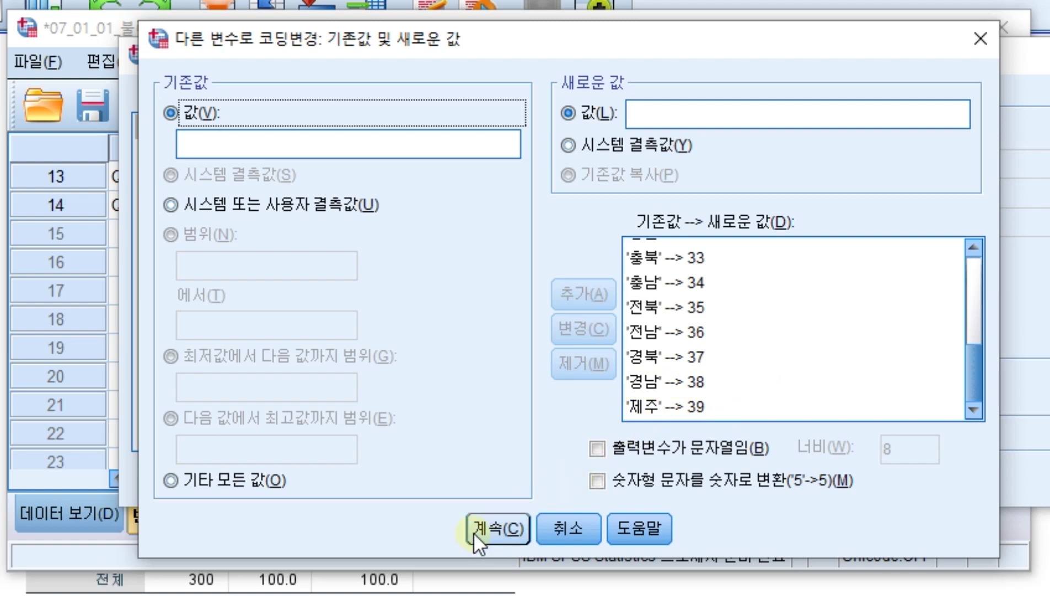
{"action": "left_click", "coordinate": [474, 530]}
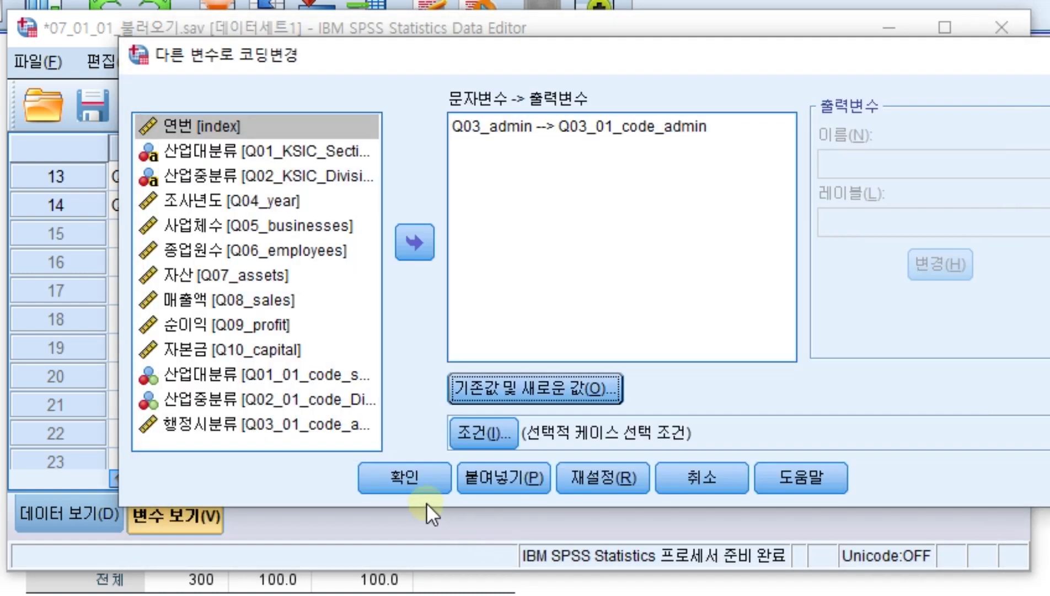
{"action": "left_click", "coordinate": [417, 478]}
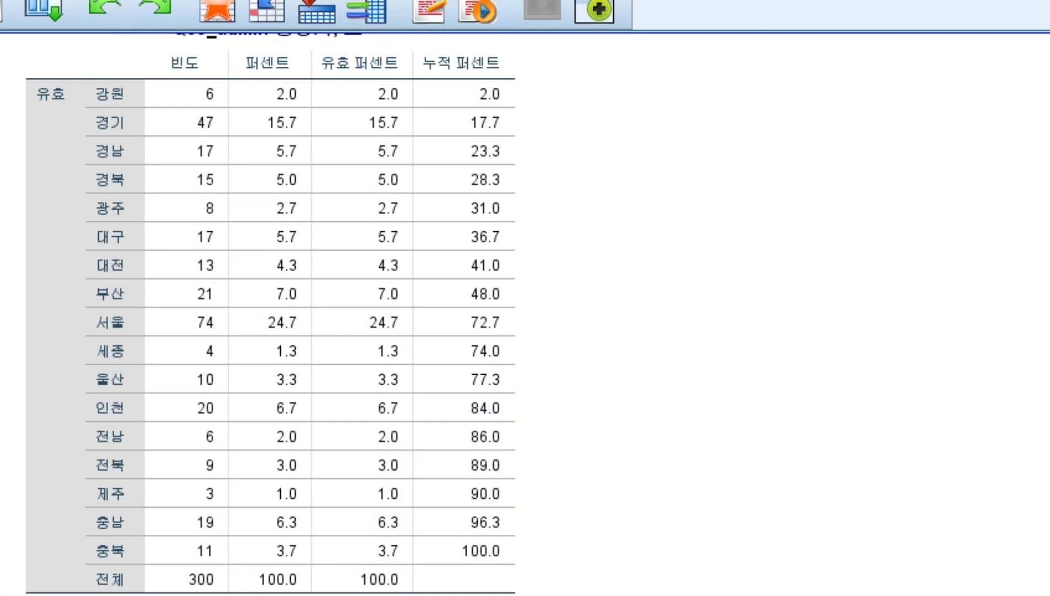
Return to the Data Editor and run a Frequencies analysis on Q03_admin together with 행정시분류 (Q03_01_code_admin)
{"action": "key", "text": "alt+Tab"}
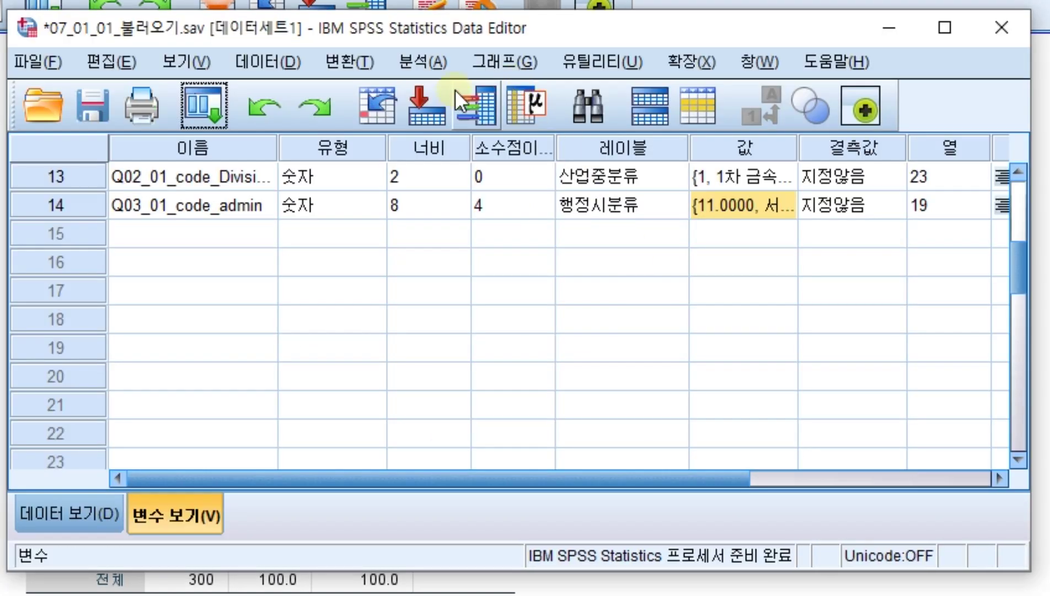
{"action": "left_click", "coordinate": [416, 62]}
{"action": "mouse_move", "coordinate": [447, 131]}
{"action": "left_click", "coordinate": [716, 136]}
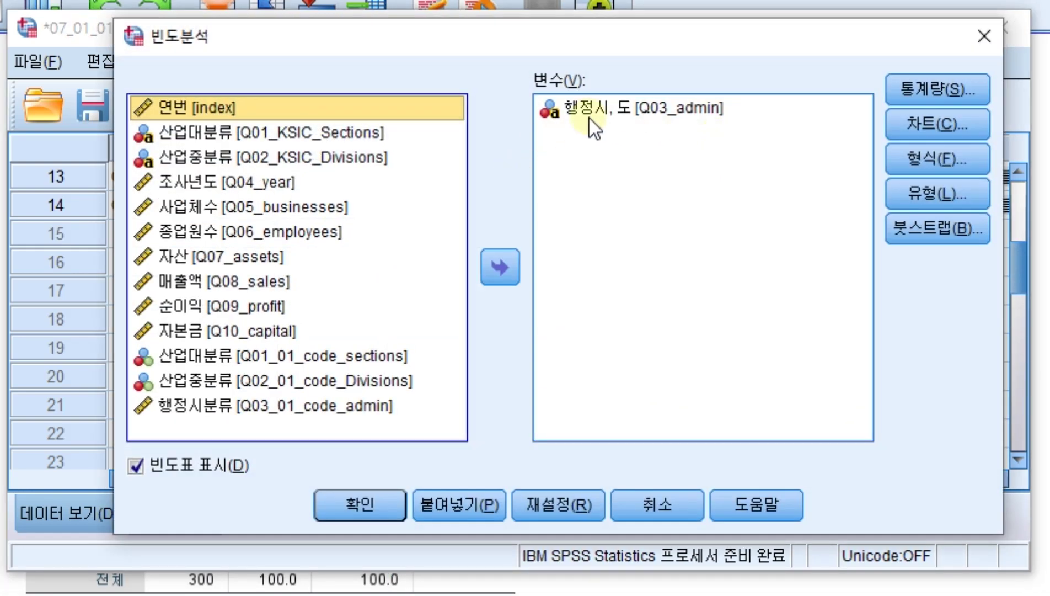
{"action": "left_click", "coordinate": [292, 413]}
{"action": "left_click", "coordinate": [499, 269]}
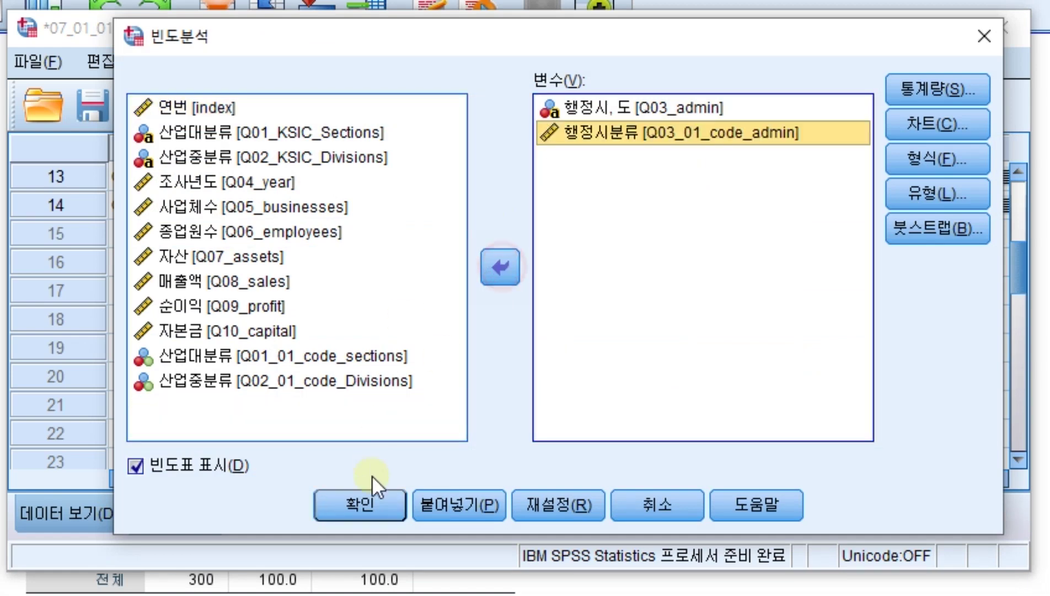
{"action": "left_click", "coordinate": [361, 503]}
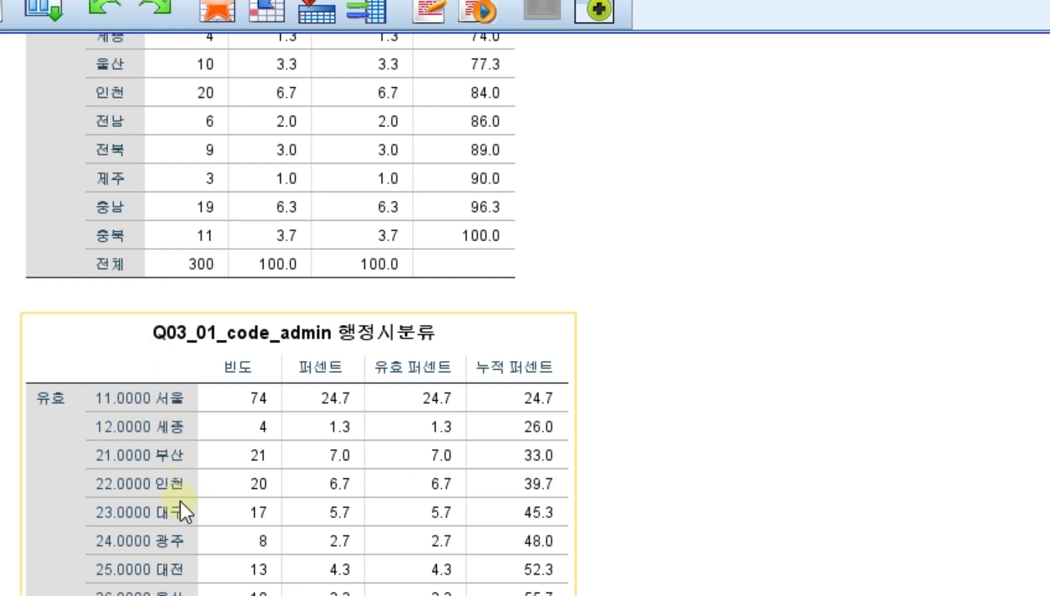
Compare the region frequencies in the Q03_admin table with those in the Q03_01_code_admin table
{"action": "scroll", "coordinate": [180, 502], "scroll_direction": "down", "scroll_amount": 5}
{"action": "scroll", "coordinate": [364, 556], "scroll_direction": "up", "scroll_amount": 6}
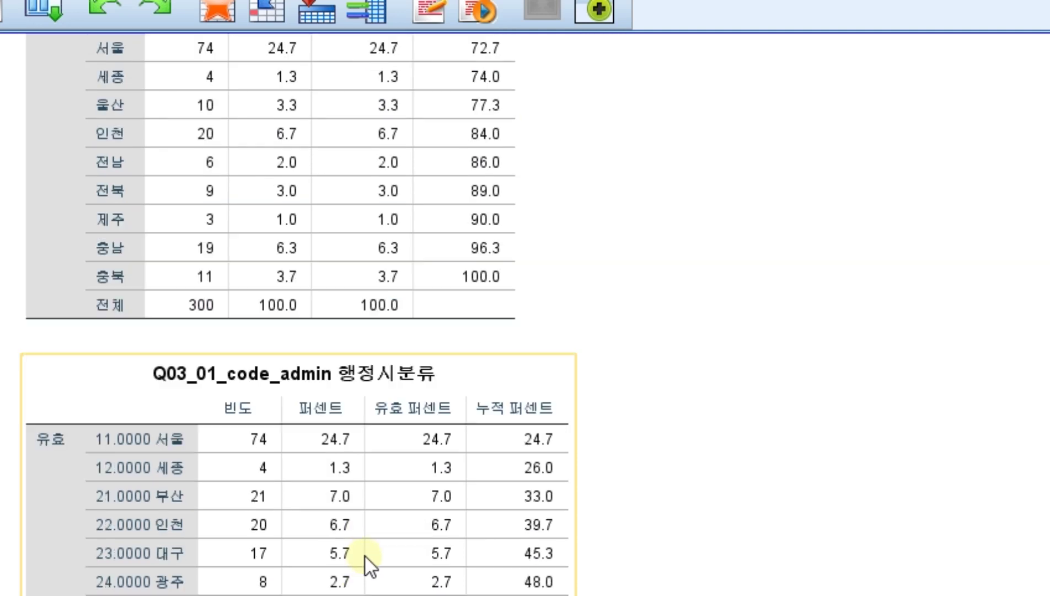
{"action": "scroll", "coordinate": [513, 420], "scroll_direction": "down", "scroll_amount": 6}
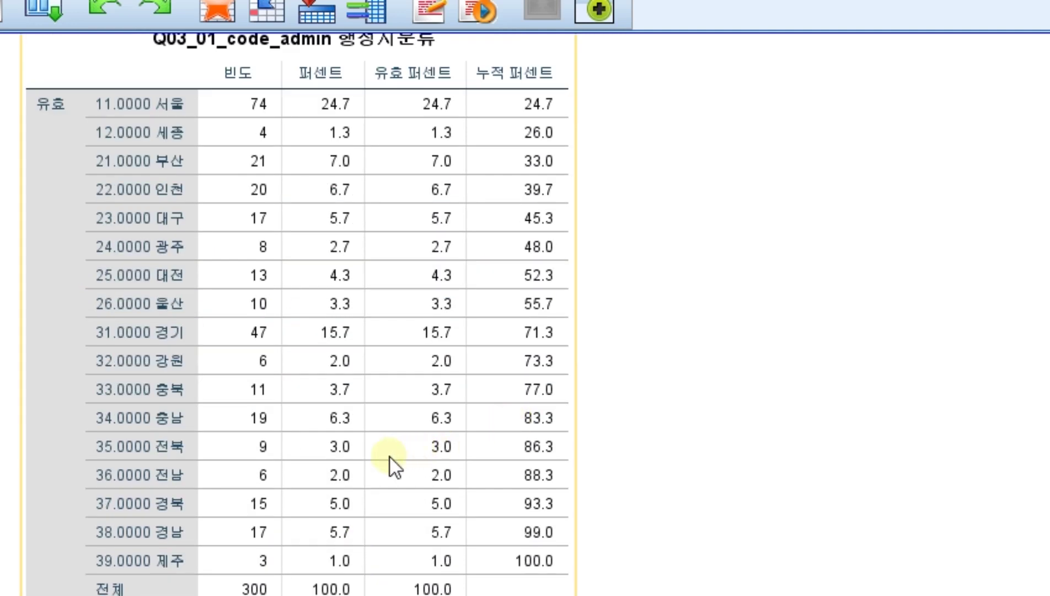
{"action": "scroll", "coordinate": [316, 512], "scroll_direction": "up", "scroll_amount": 14}
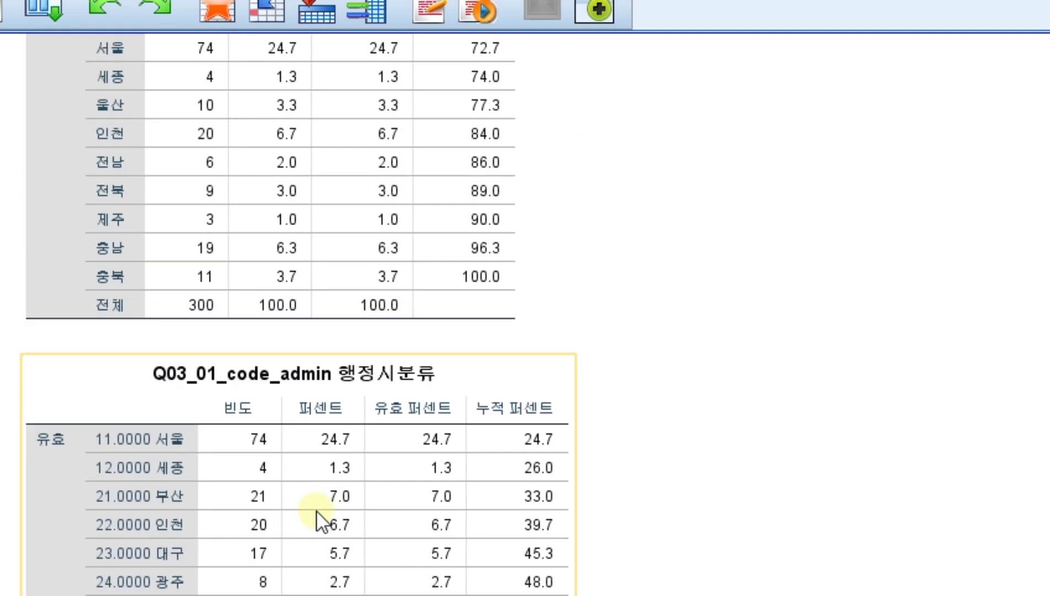
{"action": "scroll", "coordinate": [124, 509], "scroll_direction": "down", "scroll_amount": 2}
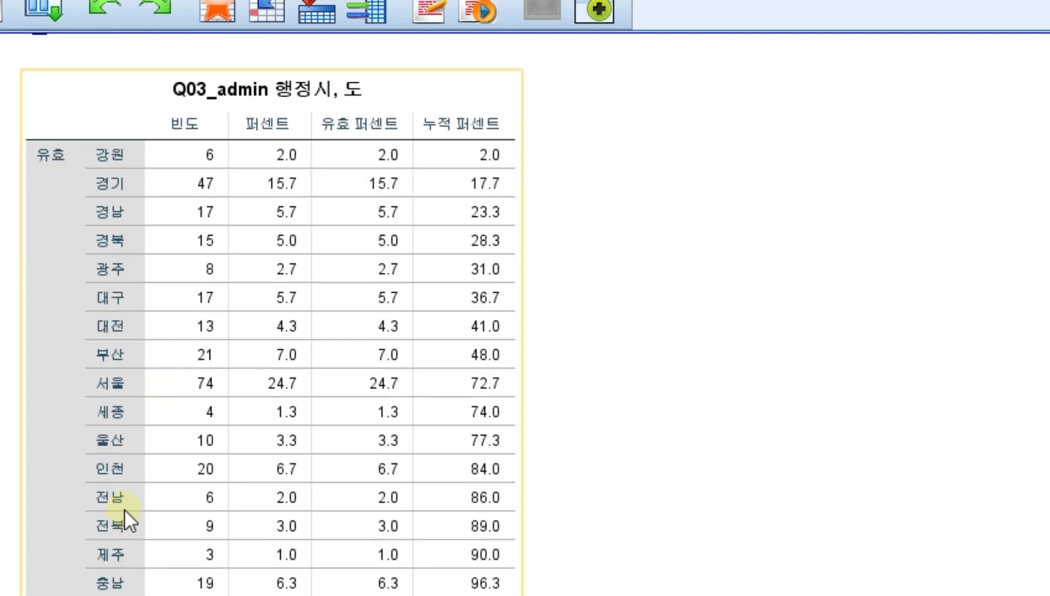
{"action": "scroll", "coordinate": [110, 415], "scroll_direction": "down", "scroll_amount": 2}
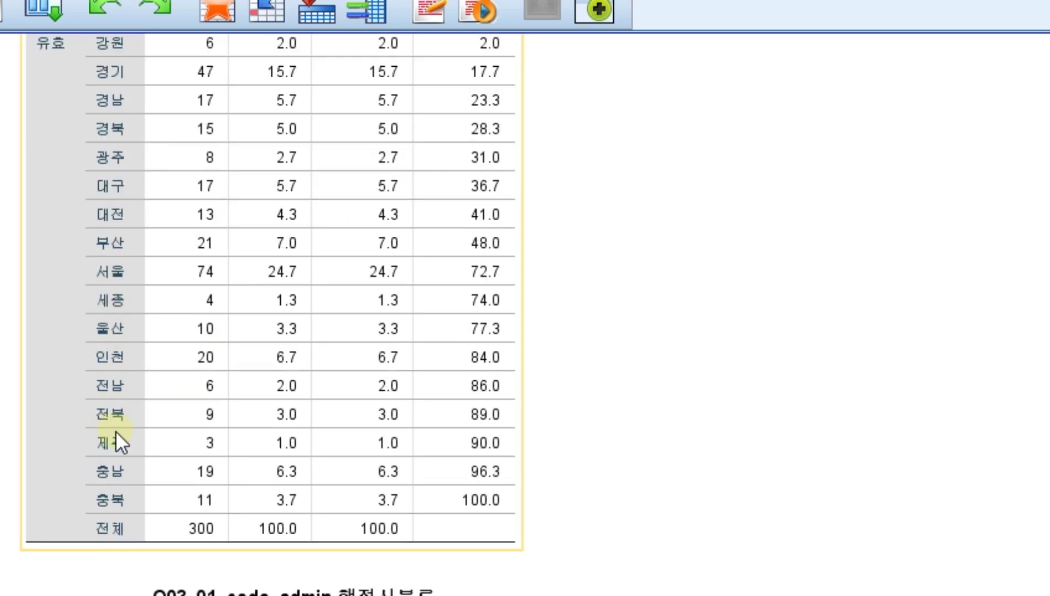
{"action": "scroll", "coordinate": [269, 461], "scroll_direction": "down", "scroll_amount": 10}
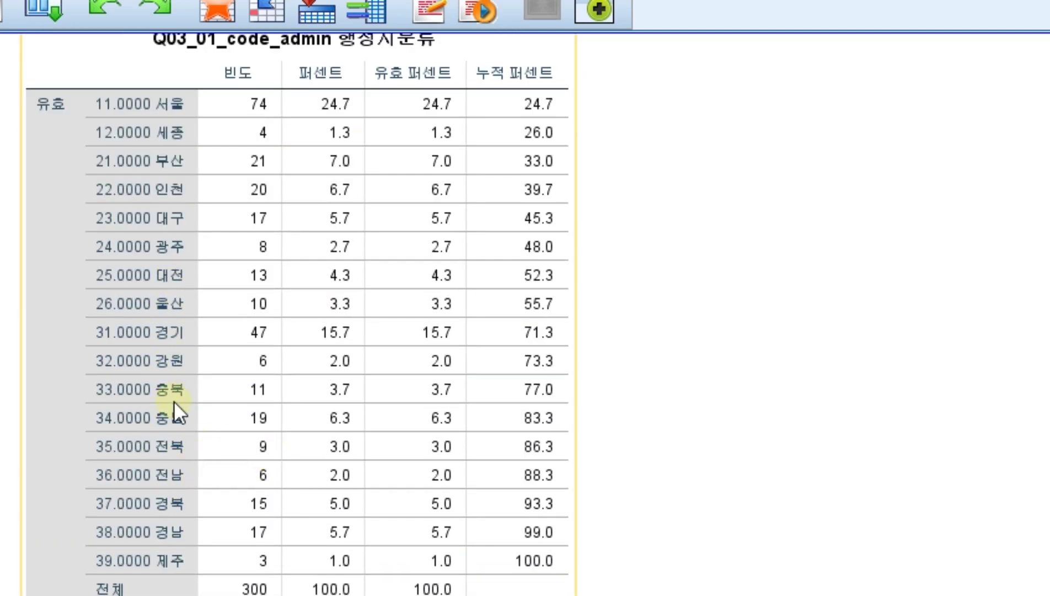
{"action": "scroll", "coordinate": [236, 362], "scroll_direction": "up", "scroll_amount": 6}
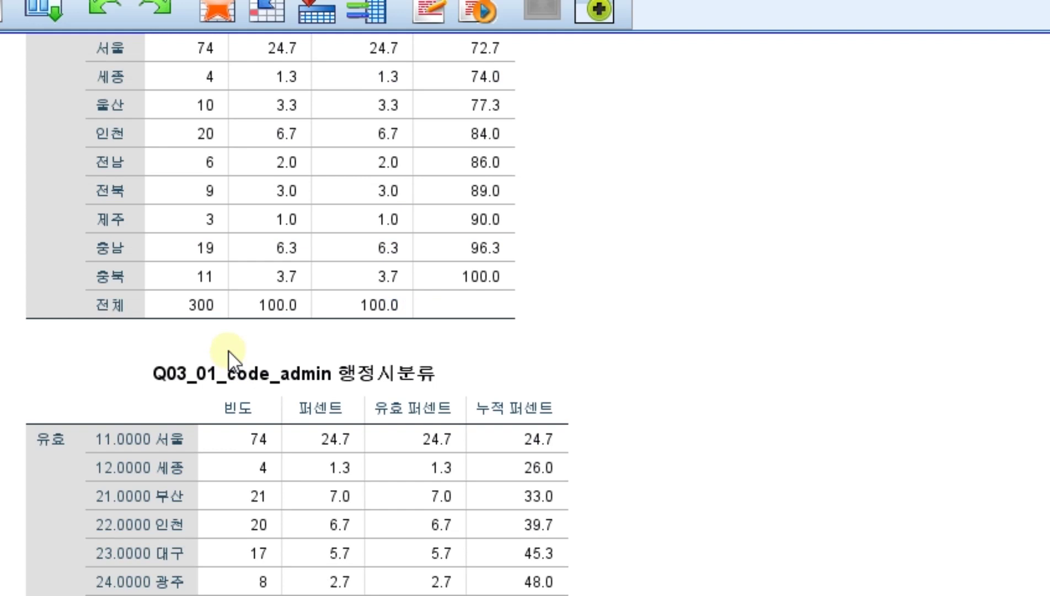
{"action": "left_click", "coordinate": [345, 477]}
{"action": "scroll", "coordinate": [347, 482], "scroll_direction": "down", "scroll_amount": 4}
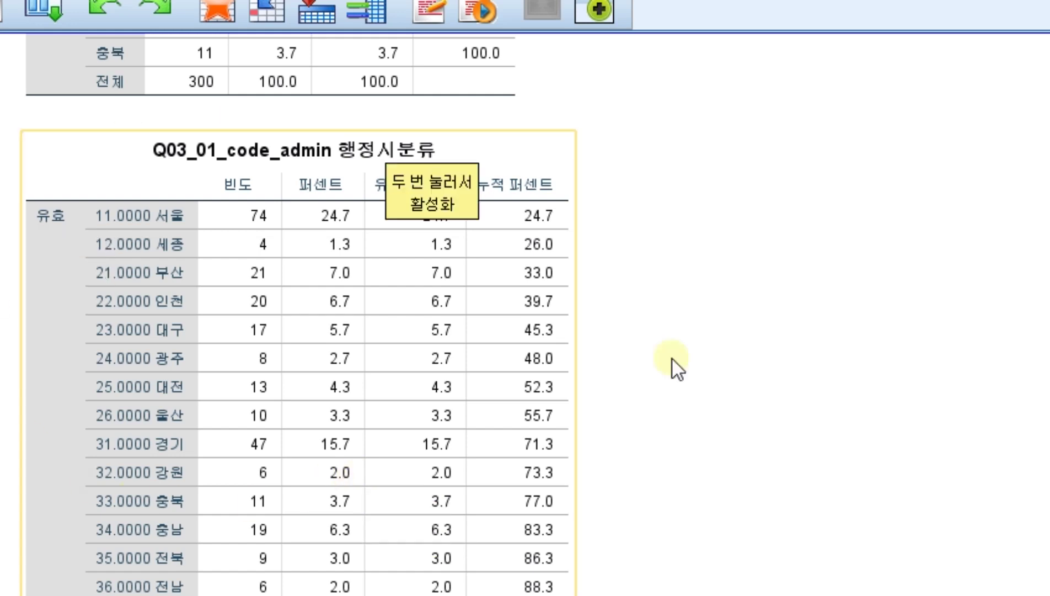
{"action": "left_click", "coordinate": [595, 277]}
{"action": "scroll", "coordinate": [595, 277], "scroll_direction": "up", "scroll_amount": 6}
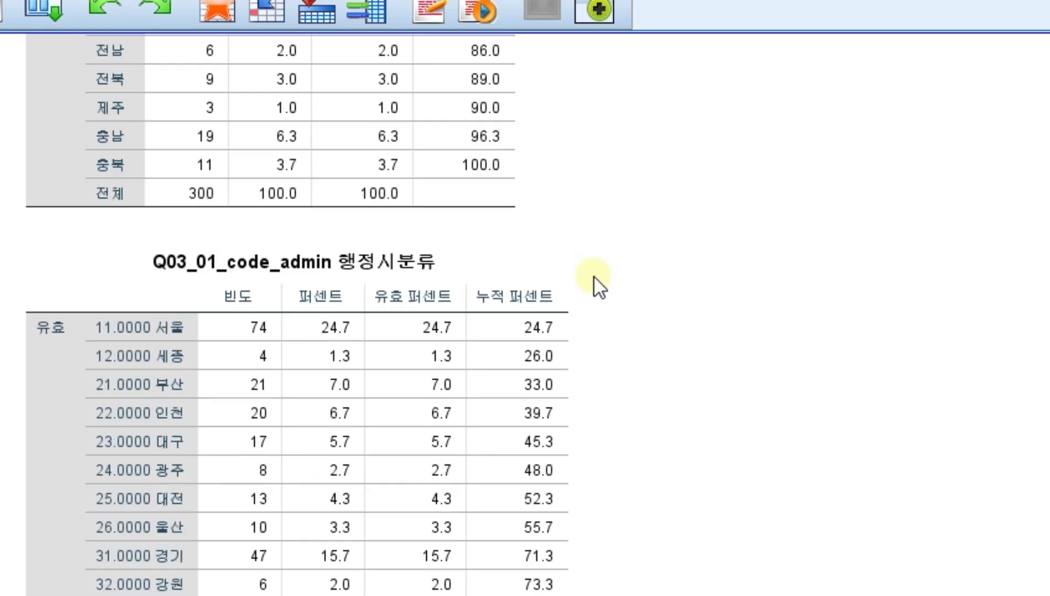
{"action": "left_click", "coordinate": [105, 83]}
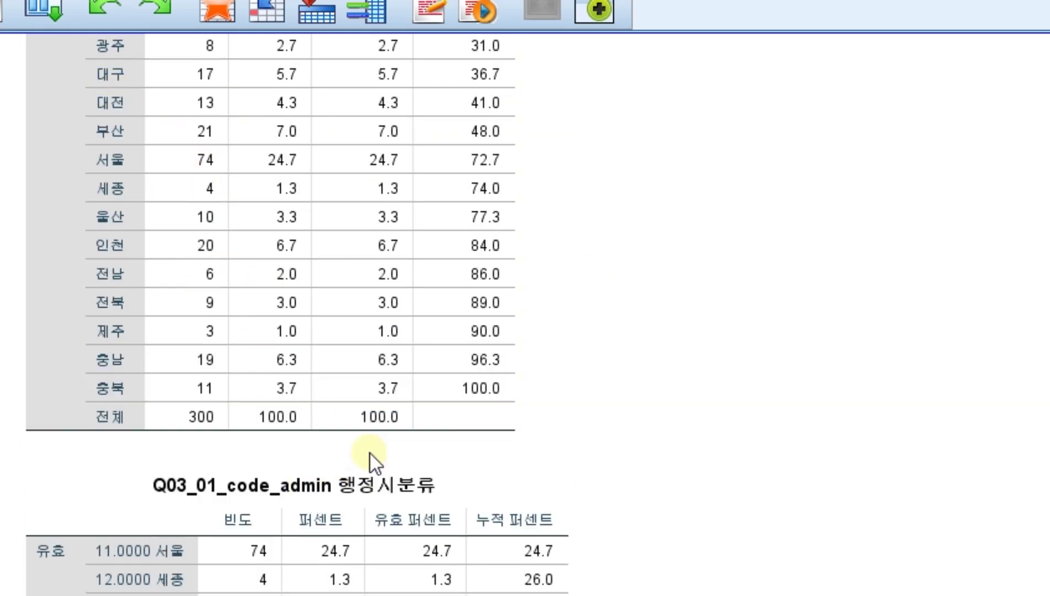
Close the output viewer with the frequency tables without saving its contents
{"action": "left_click", "coordinate": [684, 339]}
{"action": "left_click", "coordinate": [801, 249]}
{"action": "left_click", "coordinate": [133, 485]}
{"action": "left_click", "coordinate": [689, 364]}
{"action": "key", "text": "alt+F4"}
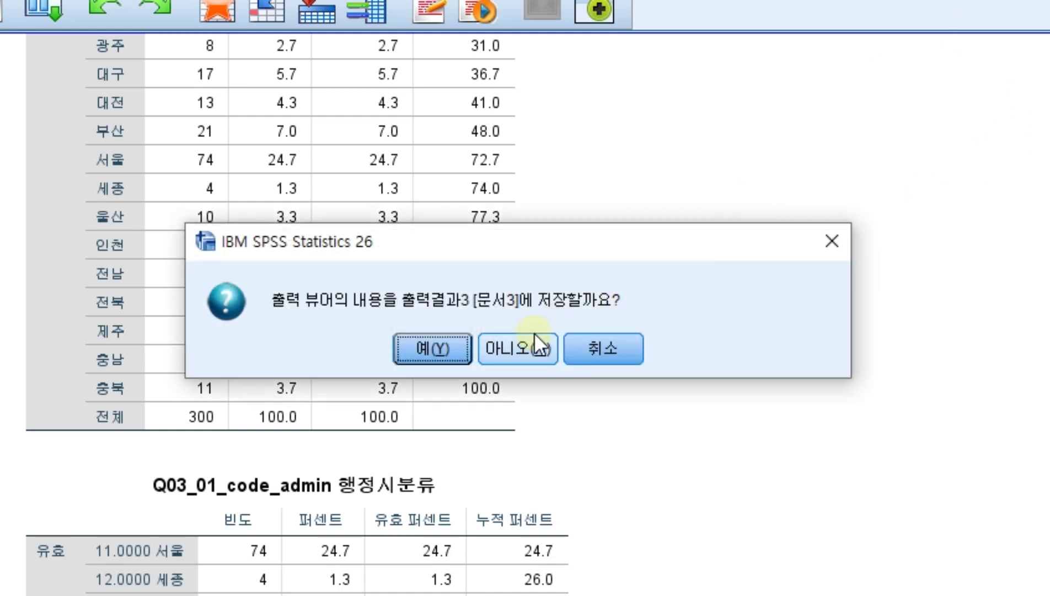
{"action": "left_click", "coordinate": [533, 336]}
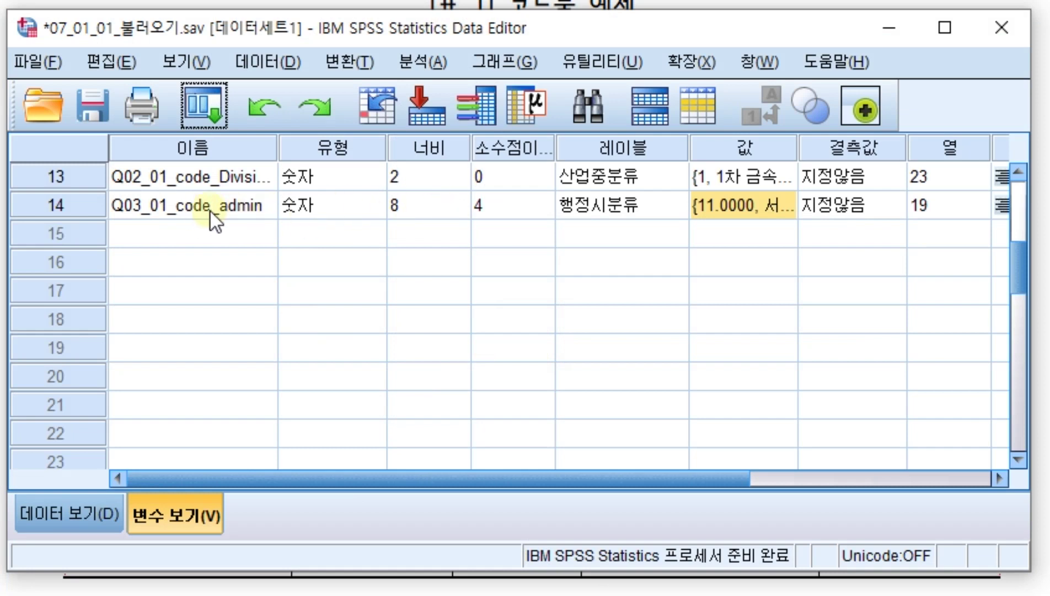
Set the number of decimal places of variable Q03_01_code_admin to 0
{"action": "left_click", "coordinate": [235, 212]}
{"action": "left_click", "coordinate": [498, 208]}
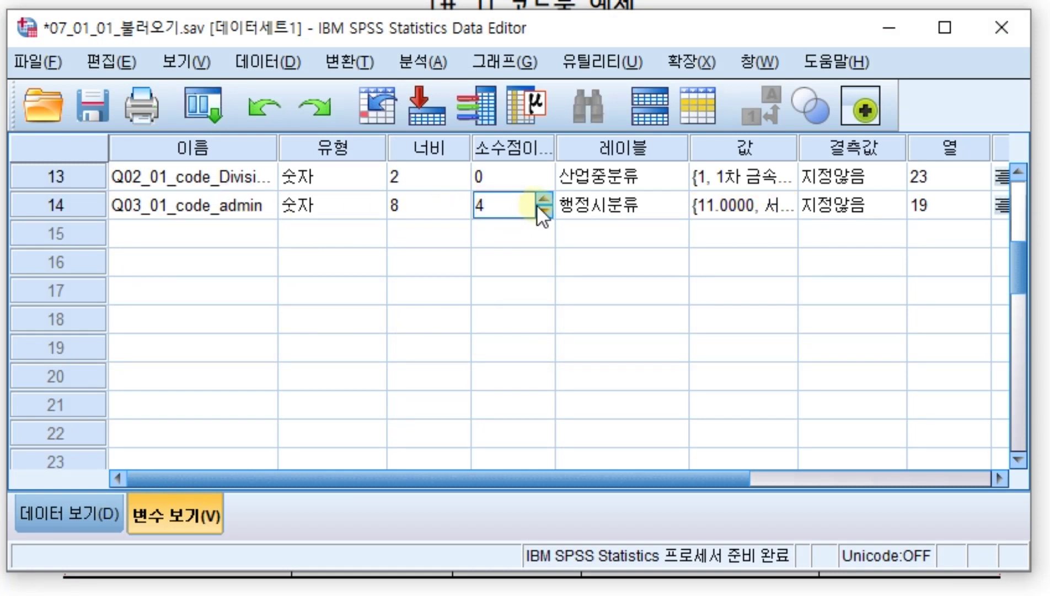
{"action": "left_click", "coordinate": [544, 210]}
{"action": "left_click", "coordinate": [544, 210]}
{"action": "left_click", "coordinate": [544, 210]}
{"action": "left_click", "coordinate": [544, 210]}
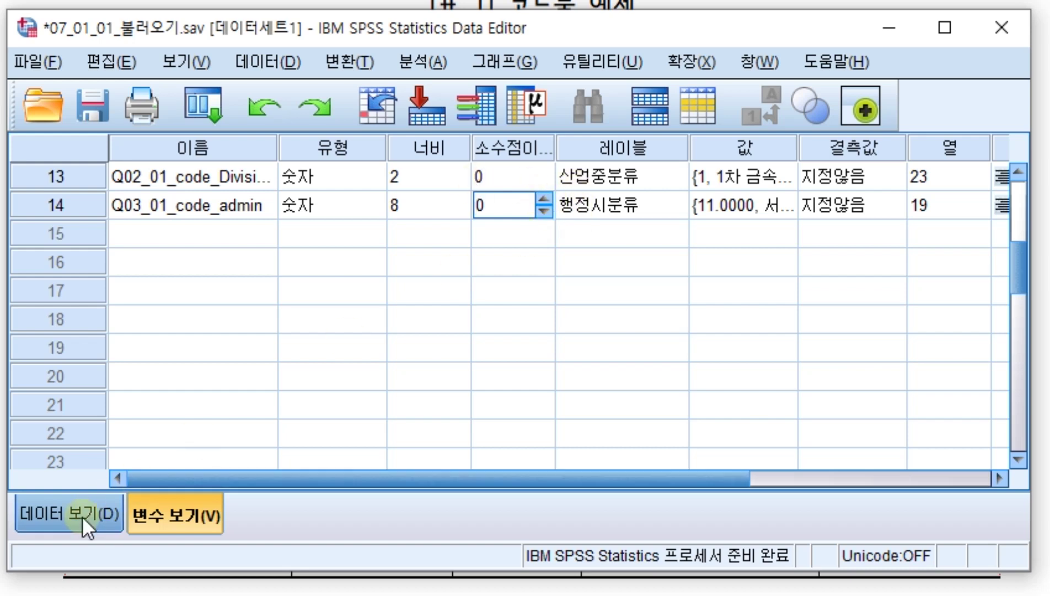
Run a Crosstabs analysis with Q03_admin as the row variable and 행정시분류 (Q03_01_code_admin) as the column variable
{"action": "left_click", "coordinate": [412, 64]}
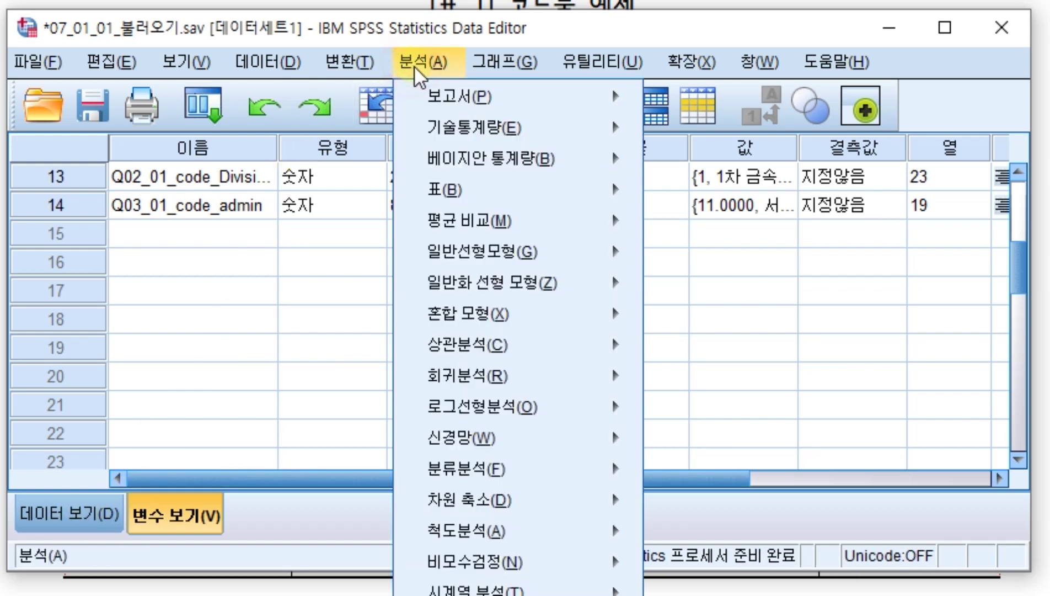
{"action": "mouse_move", "coordinate": [468, 132]}
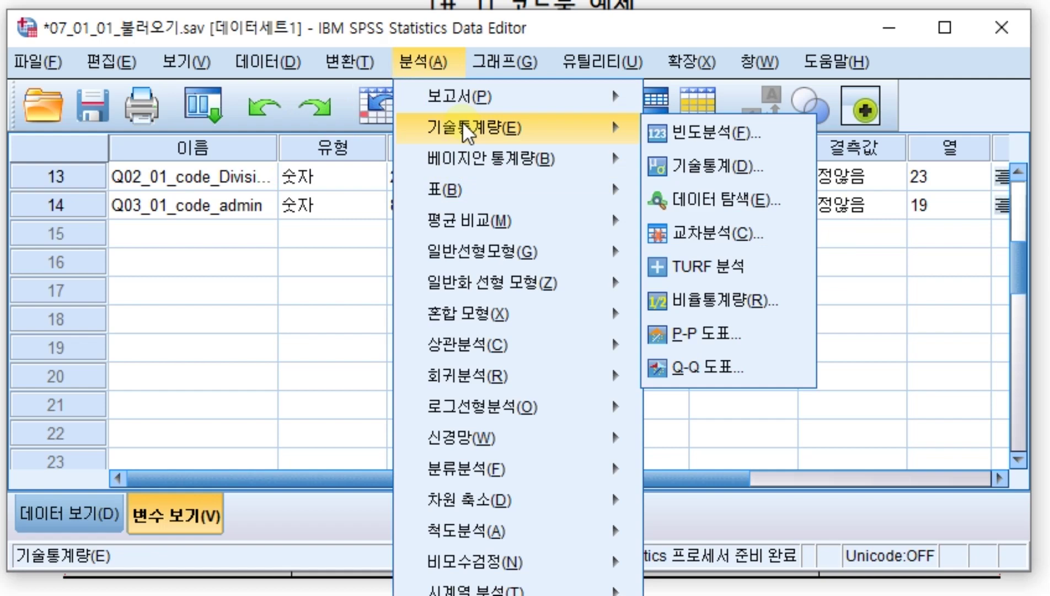
{"action": "left_click", "coordinate": [695, 236]}
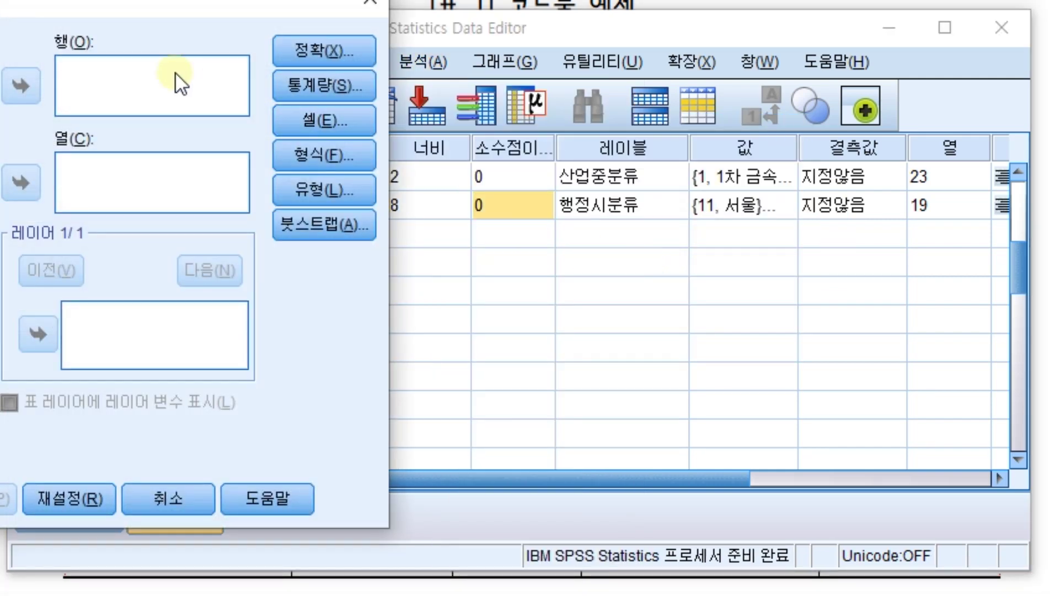
{"action": "left_click_drag", "start_coordinate": [0, 5], "coordinate": [330, 28]}
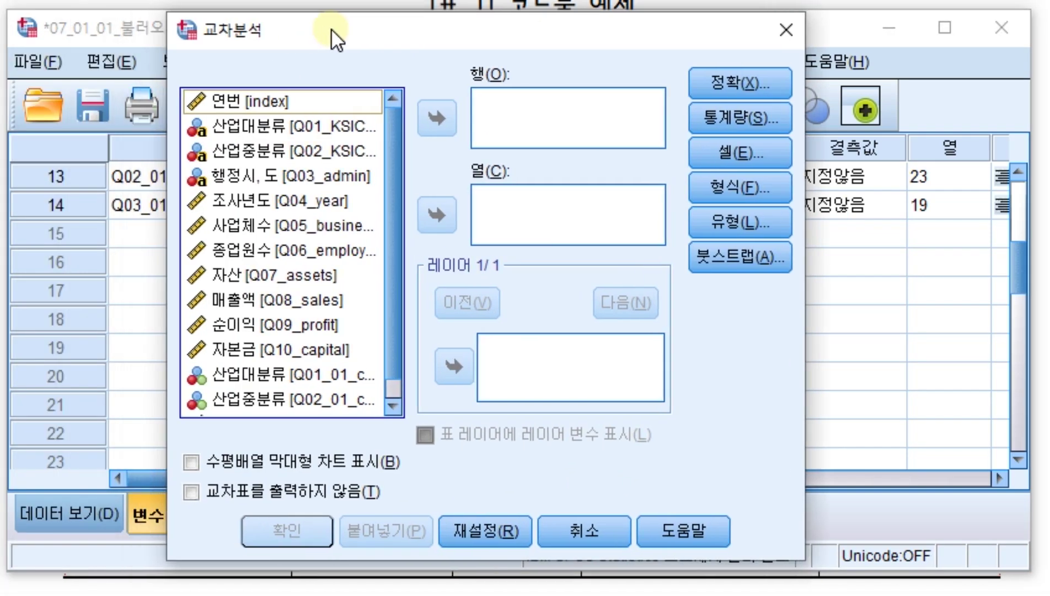
{"action": "left_click", "coordinate": [240, 178]}
{"action": "left_click", "coordinate": [437, 117]}
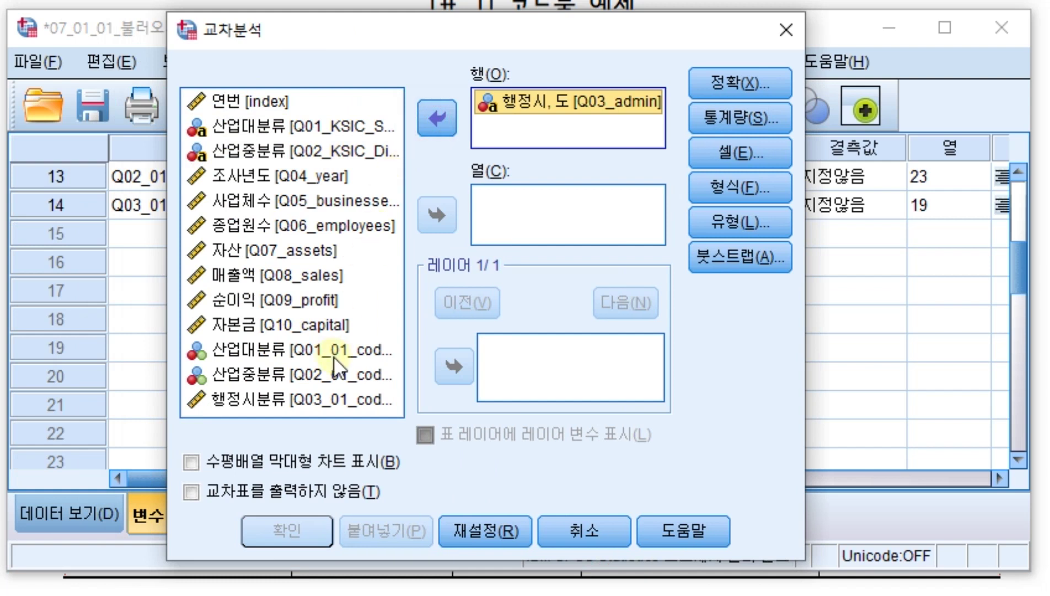
{"action": "left_click", "coordinate": [270, 400]}
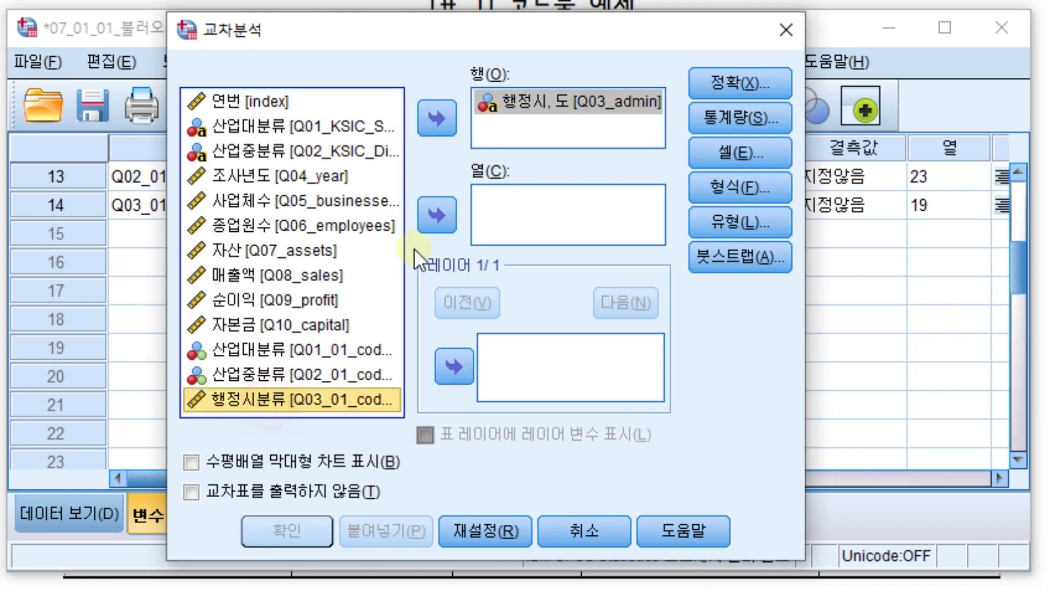
{"action": "left_click", "coordinate": [435, 214]}
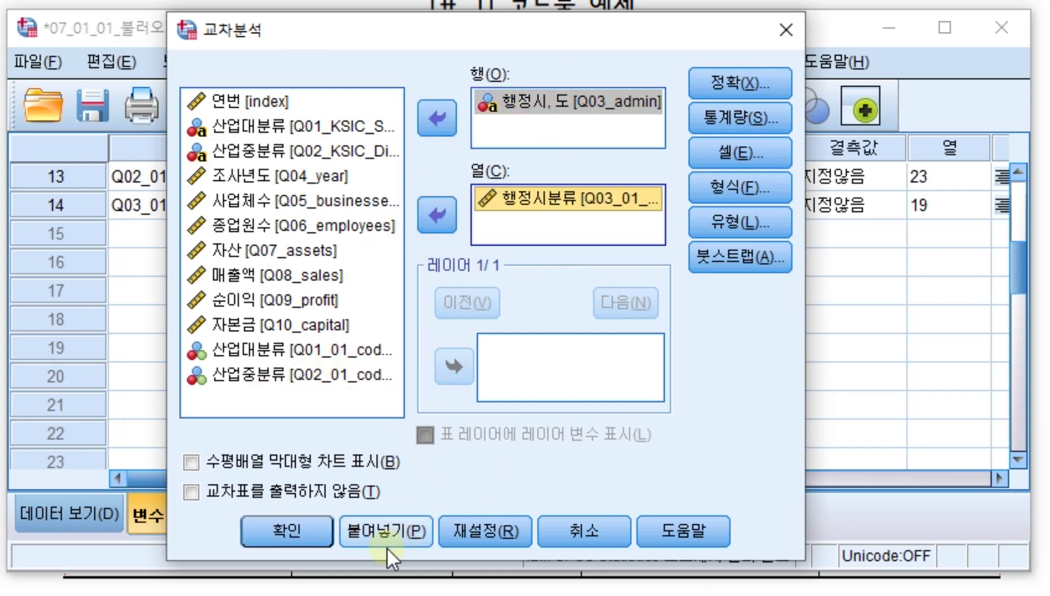
{"action": "left_click", "coordinate": [281, 532]}
Check in the crosstab that each Q03_admin region falls only under its matching Q03_01_code_admin code
{"action": "scroll", "coordinate": [471, 236], "scroll_direction": "down", "scroll_amount": 6}
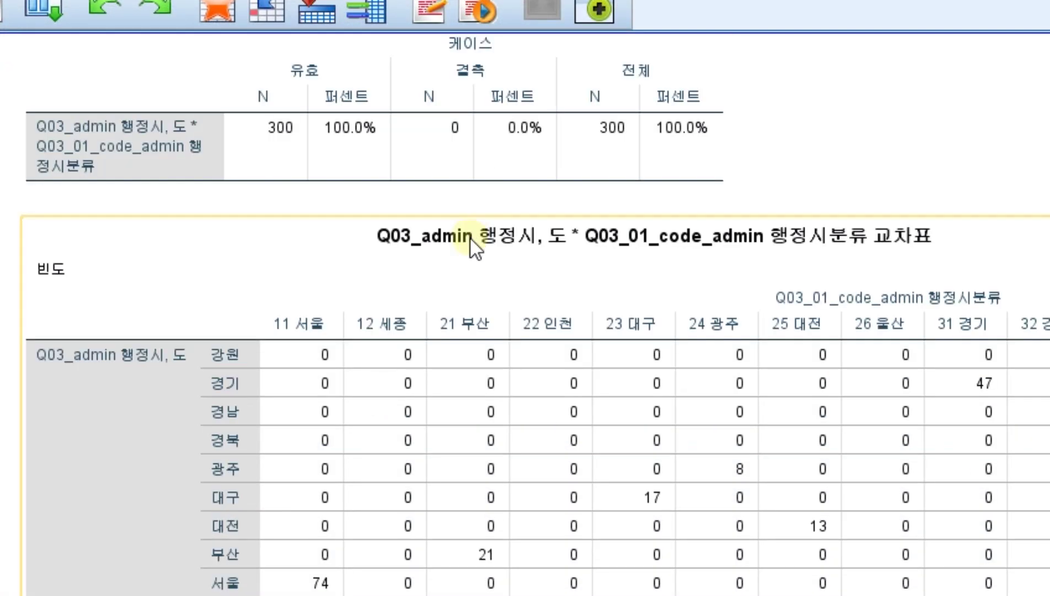
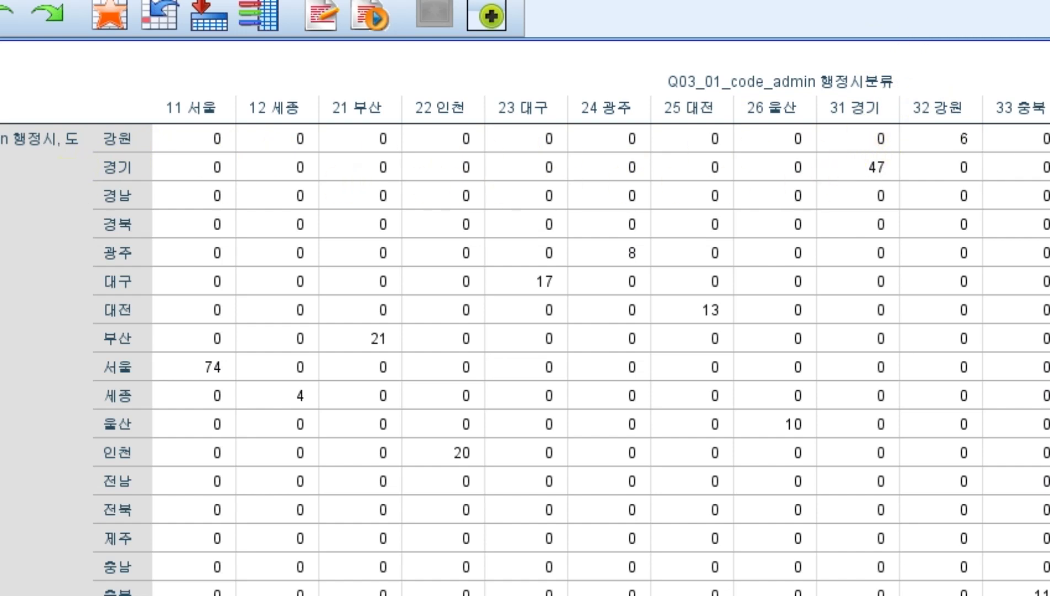
{"action": "scroll", "coordinate": [525, 339], "scroll_direction": "right", "scroll_amount": 10}
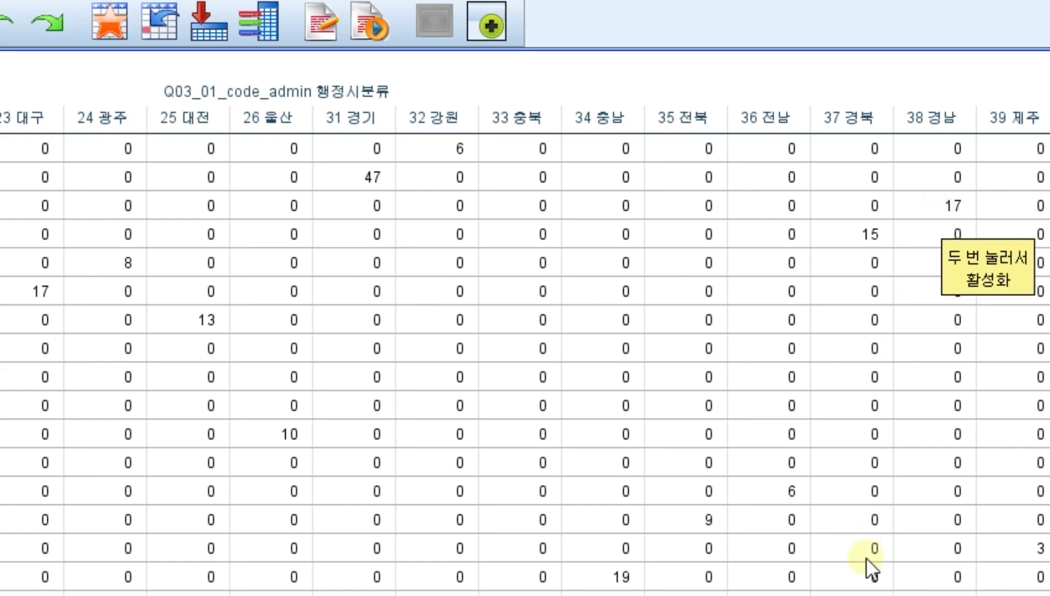
{"action": "scroll", "coordinate": [868, 555], "scroll_direction": "left", "scroll_amount": 10}
{"action": "scroll", "coordinate": [292, 405], "scroll_direction": "up", "scroll_amount": 9}
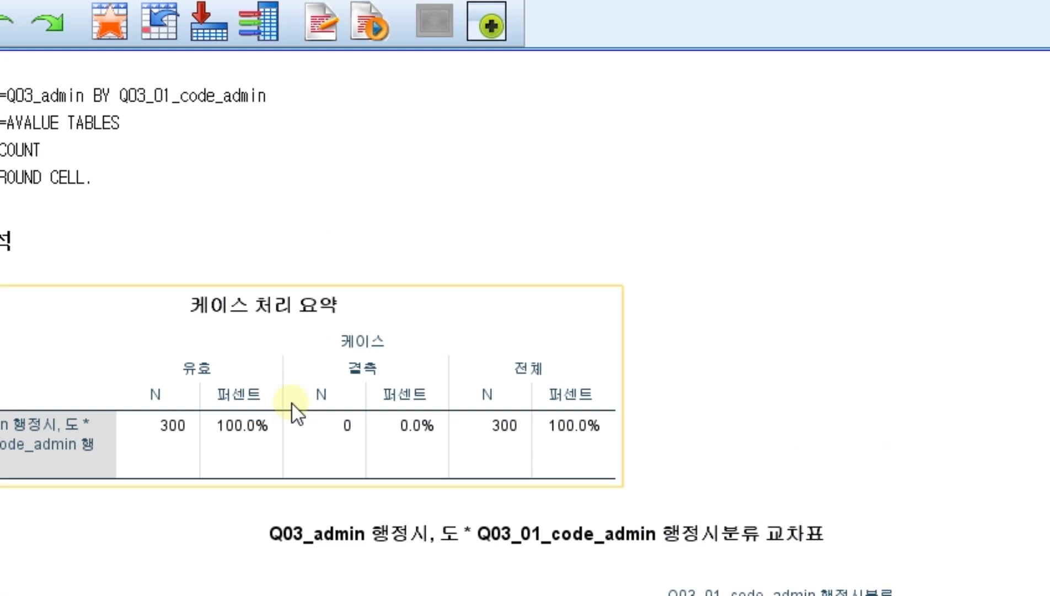
{"action": "scroll", "coordinate": [292, 404], "scroll_direction": "down", "scroll_amount": 8}
{"action": "scroll", "coordinate": [149, 372], "scroll_direction": "down", "scroll_amount": 3}
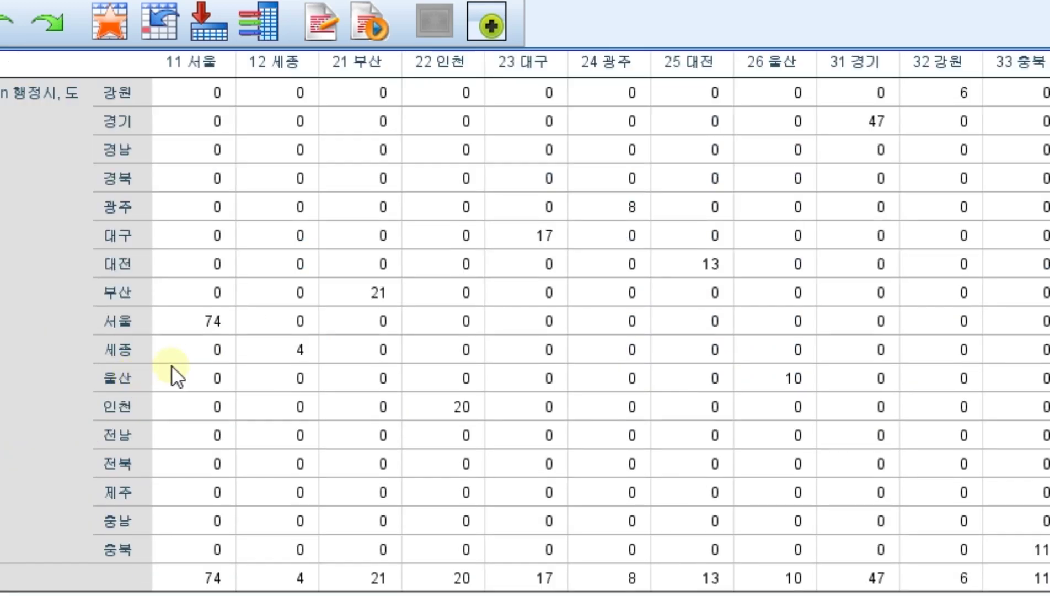
{"action": "scroll", "coordinate": [174, 364], "scroll_direction": "up", "scroll_amount": 9}
{"action": "scroll", "coordinate": [200, 331], "scroll_direction": "down", "scroll_amount": 6}
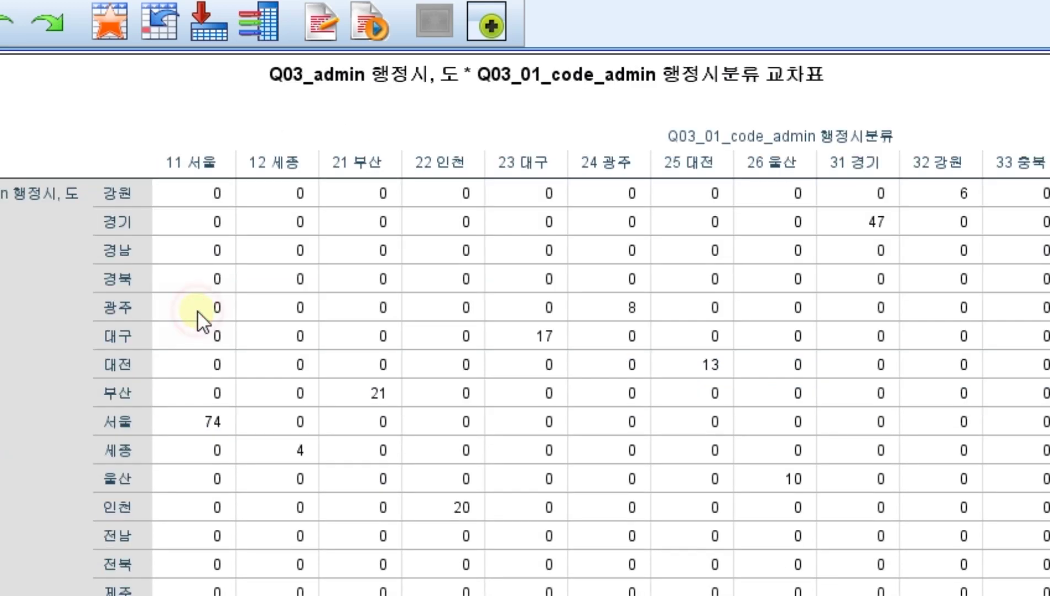
Close the output viewer with the crosstab without saving its contents
{"action": "right_click", "coordinate": [157, 116]}
{"action": "left_click", "coordinate": [196, 167]}
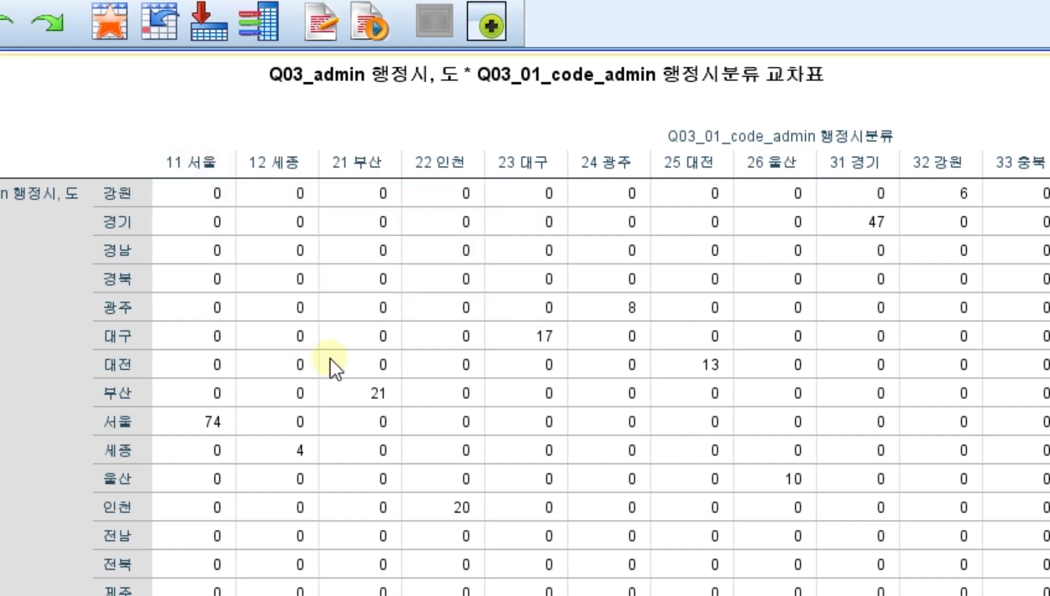
{"action": "left_click", "coordinate": [741, 239]}
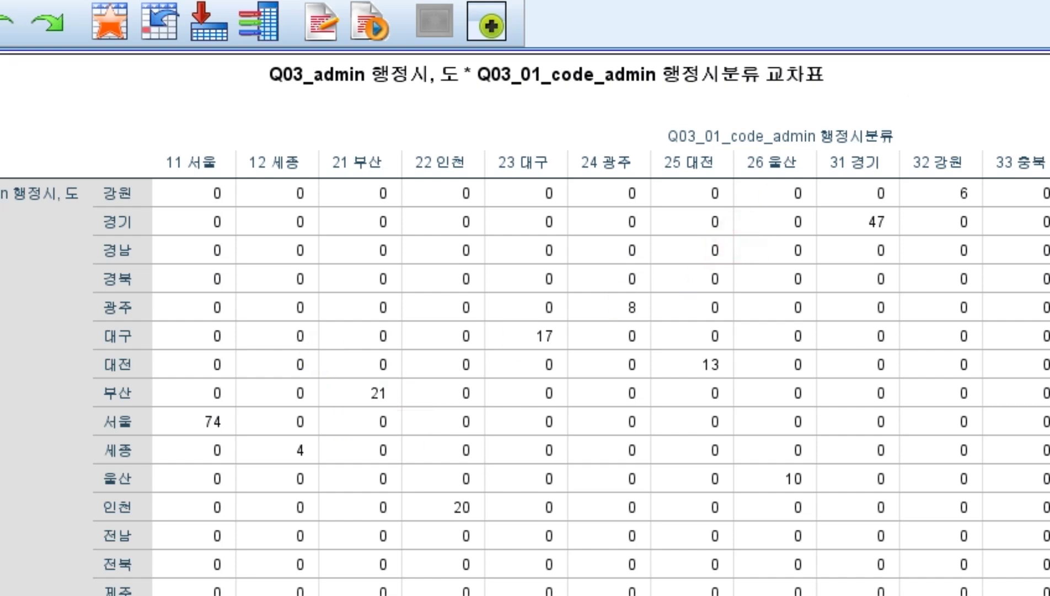
{"action": "key", "text": "alt+F4"}
{"action": "left_click", "coordinate": [391, 360]}
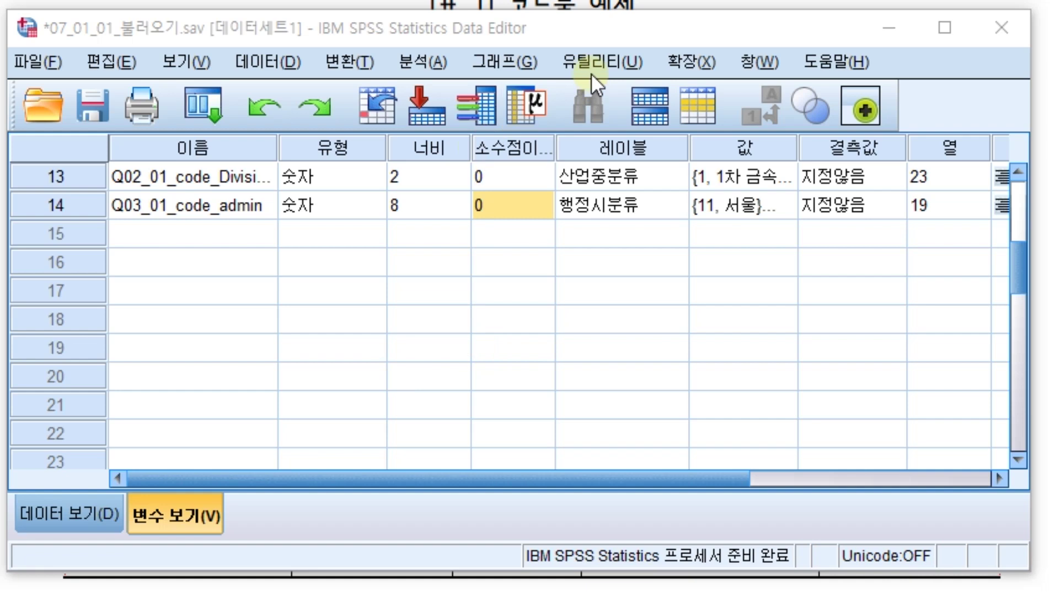
Save the dataset under the new name 07_01_02_전처리.sav in the SPSS folder
{"action": "key", "text": "F2"}
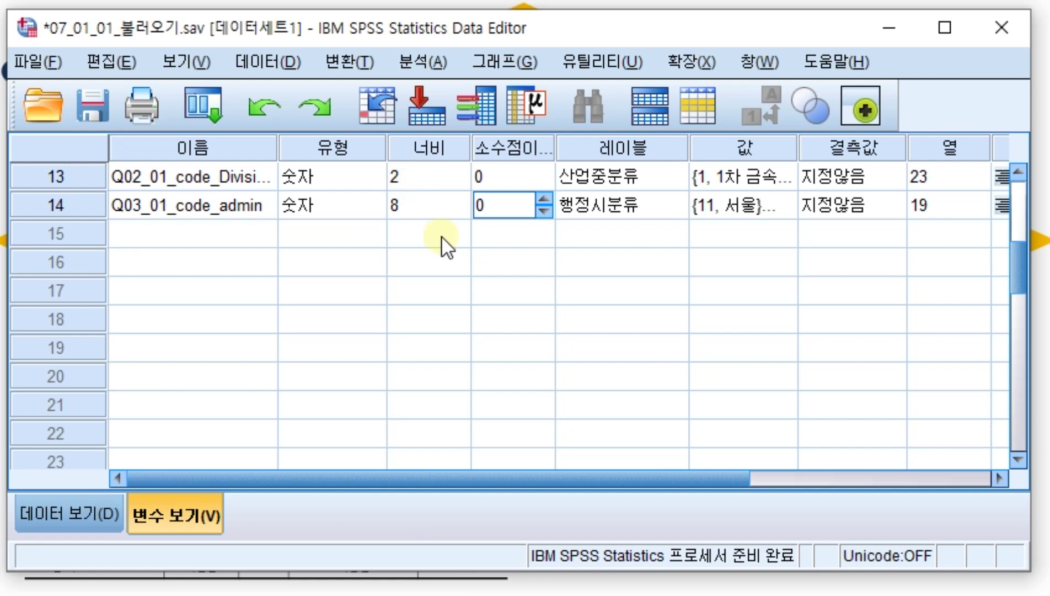
{"action": "scroll", "coordinate": [433, 215], "scroll_direction": "up", "scroll_amount": 2}
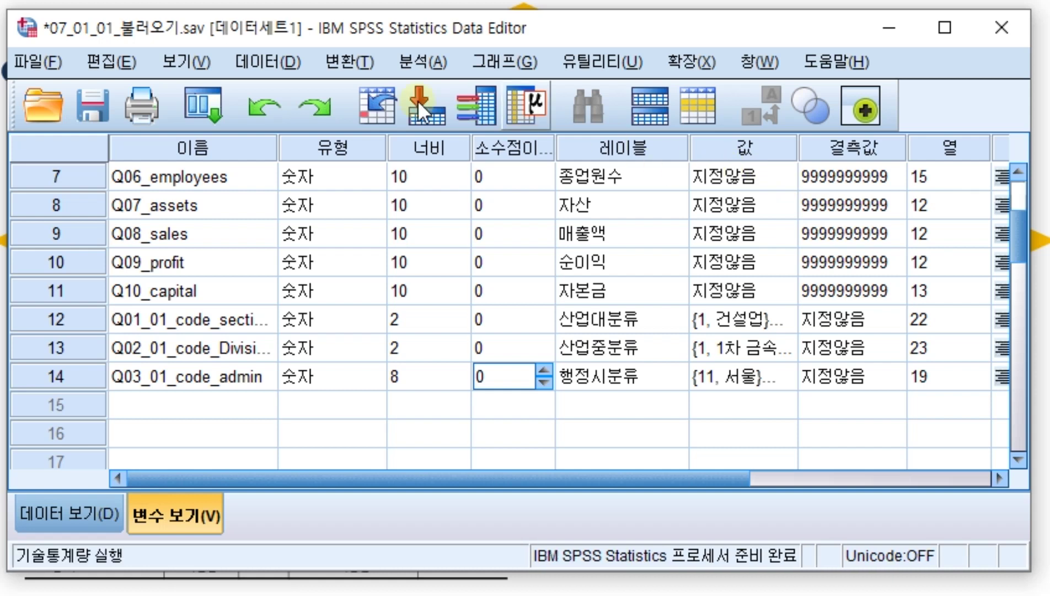
{"action": "left_click", "coordinate": [38, 60]}
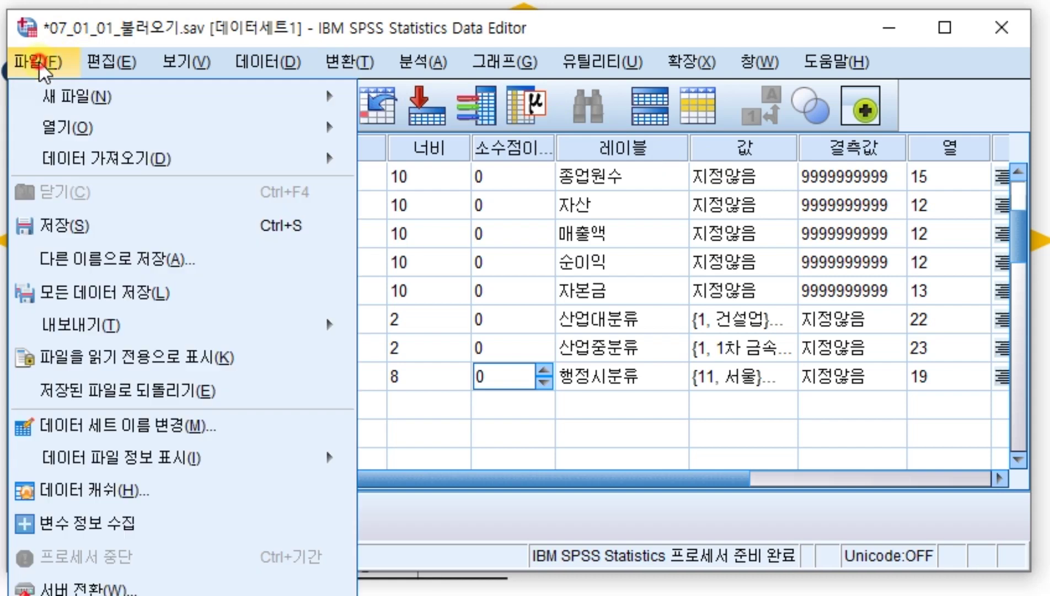
{"action": "left_click", "coordinate": [80, 257]}
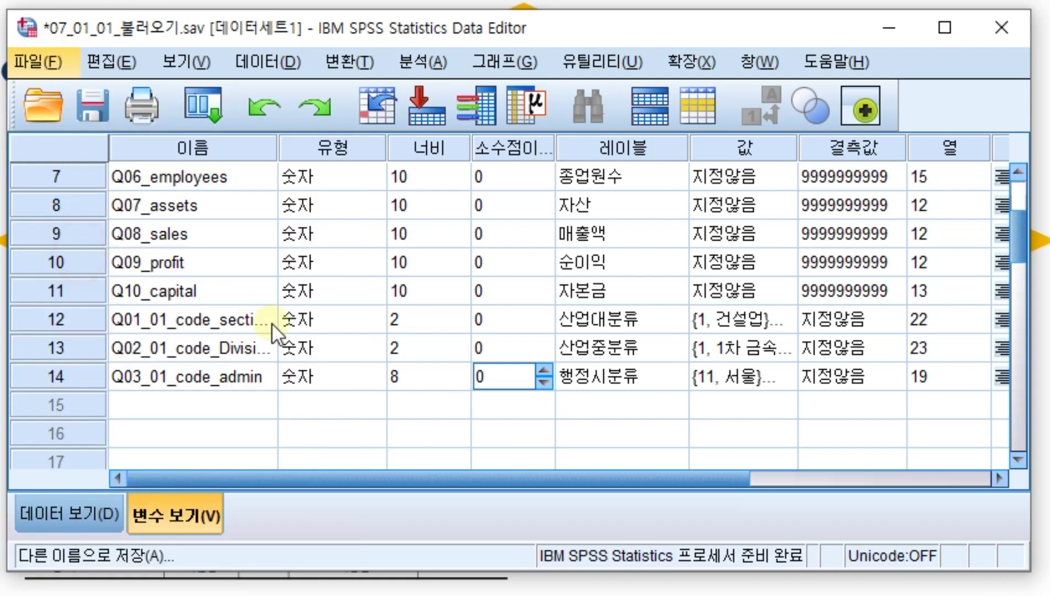
{"action": "left_click", "coordinate": [420, 364]}
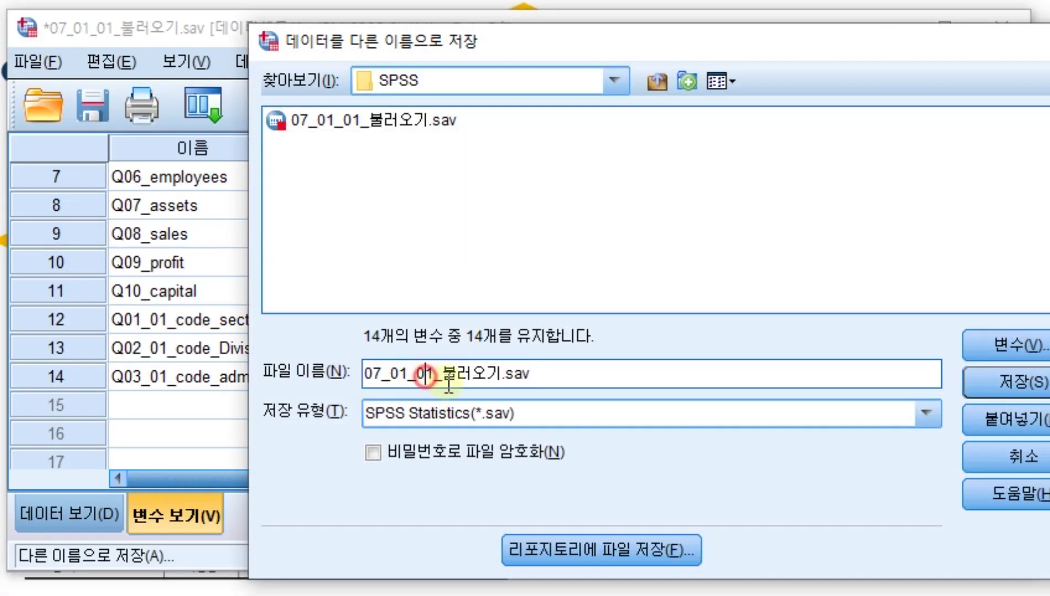
{"action": "key", "text": "Delete"}
{"action": "type", "text": "2"}
{"action": "key", "text": "Right"}
{"action": "type", "text": "전체리"}
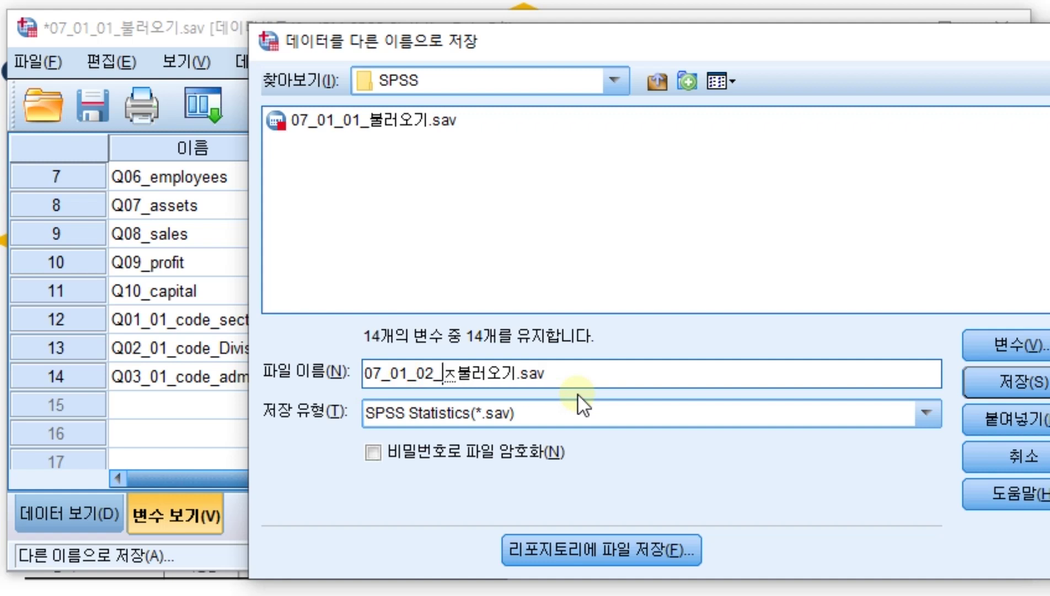
{"action": "key", "text": "Delete"}
{"action": "key", "text": "Delete"}
{"action": "key", "text": "Delete"}
{"action": "key", "text": "Delete"}
{"action": "key", "text": "Return"}
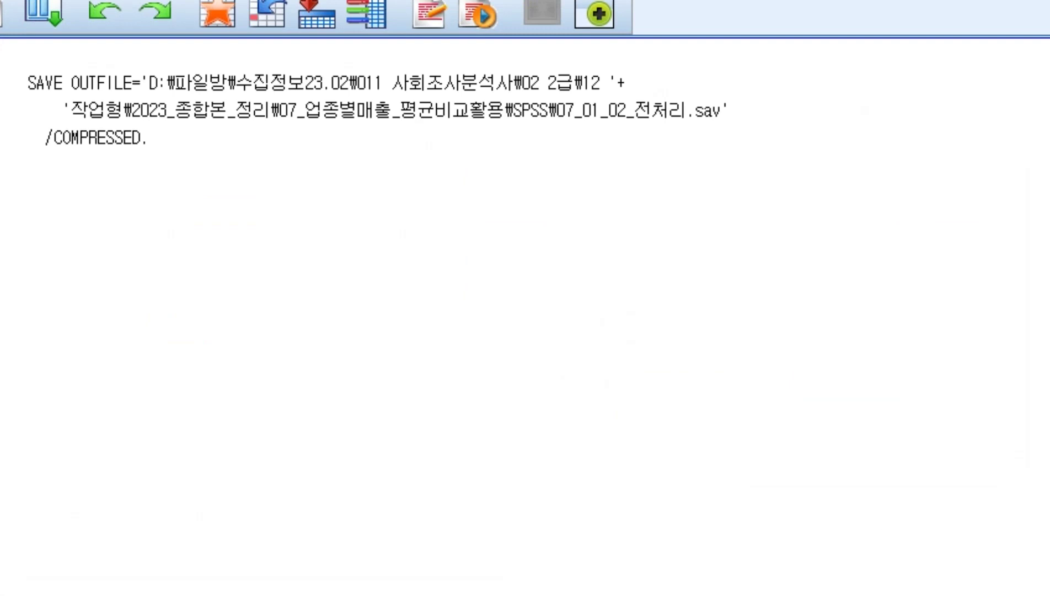
Return to the Data Editor and set up a reset Frequencies analysis with every variable from Q01_KSIC_Sections to Q03_01_code_admin, leaving out index
{"action": "key", "text": "alt+Tab"}
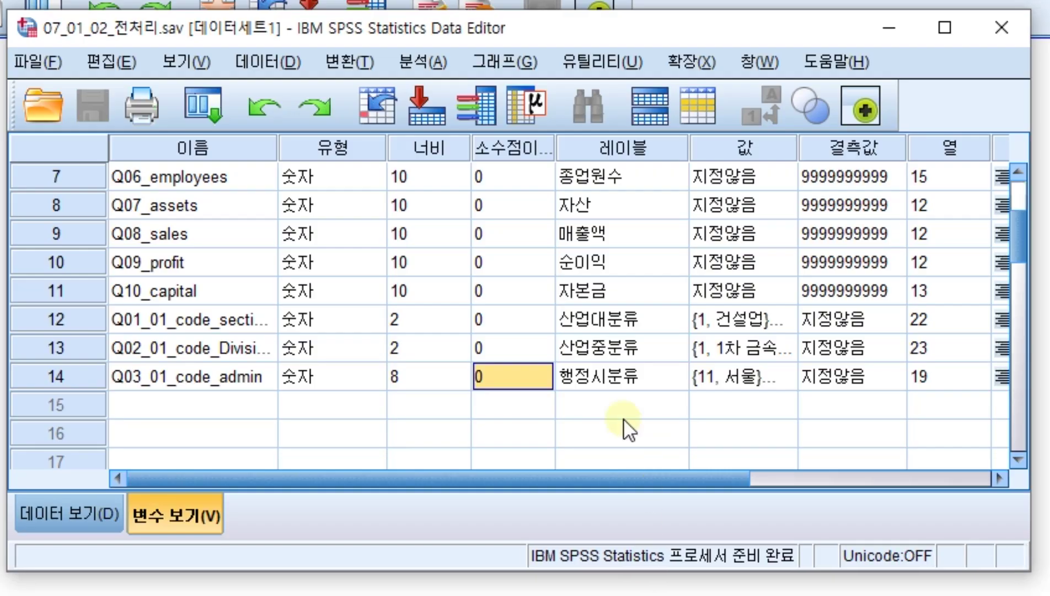
{"action": "left_click", "coordinate": [428, 59]}
{"action": "mouse_move", "coordinate": [442, 128]}
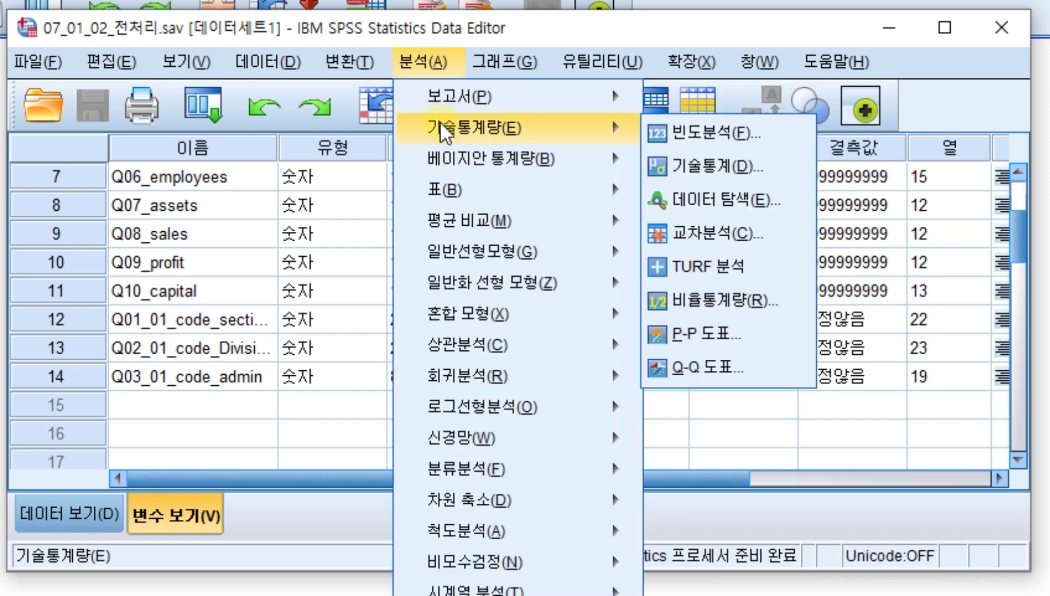
{"action": "left_click", "coordinate": [698, 128]}
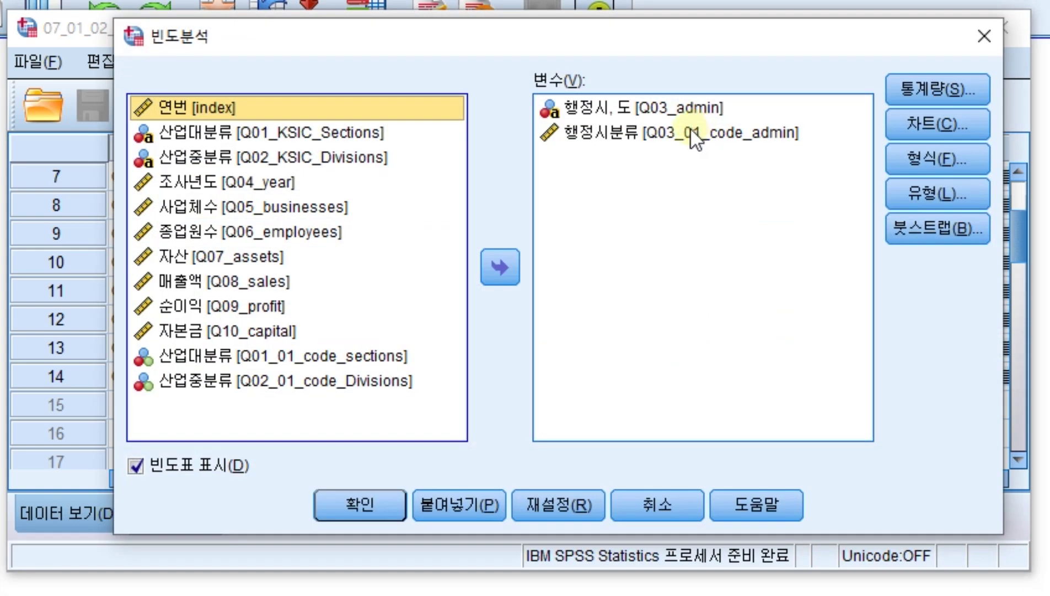
{"action": "left_click", "coordinate": [540, 514]}
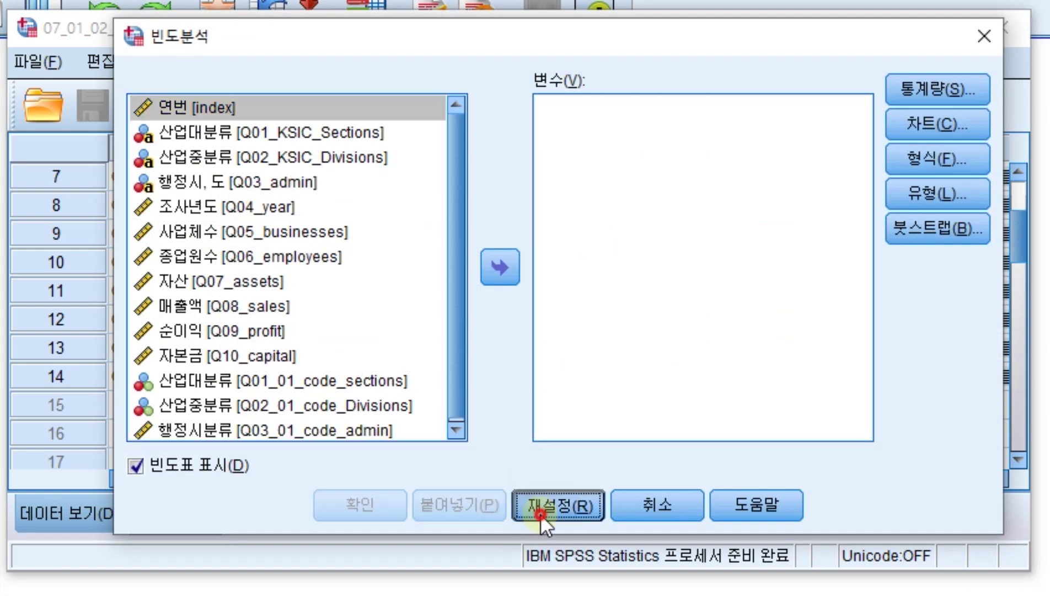
{"action": "left_click", "coordinate": [291, 132]}
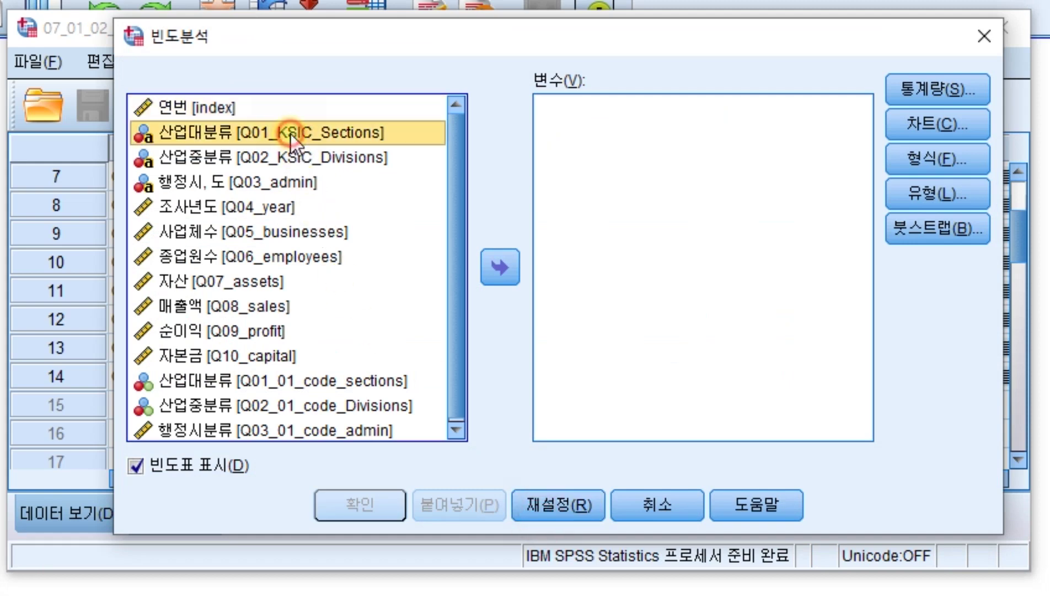
{"action": "left_click", "coordinate": [314, 422], "text": "shift"}
{"action": "left_click", "coordinate": [499, 267]}
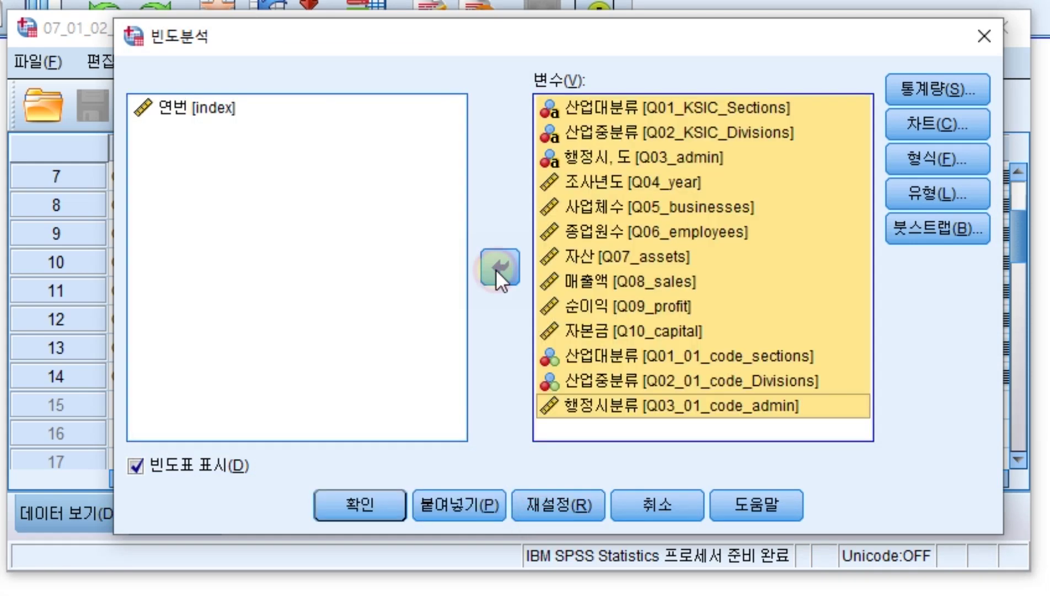
Add the mean, standard deviation, minimum and maximum to the Frequencies statistics and run the analysis
{"action": "left_click", "coordinate": [931, 92]}
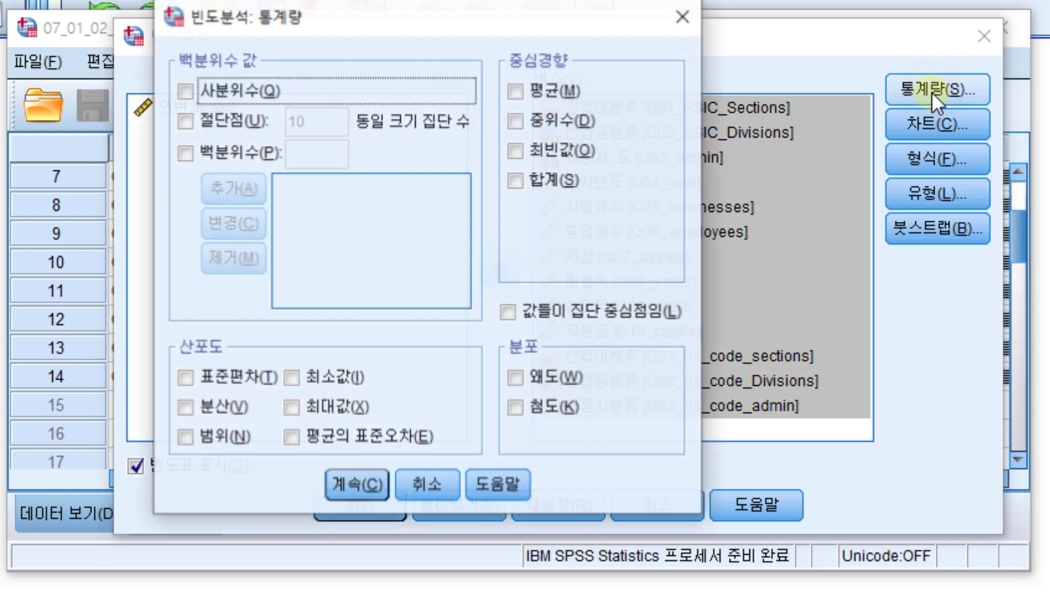
{"action": "left_click", "coordinate": [513, 89]}
{"action": "left_click", "coordinate": [306, 377]}
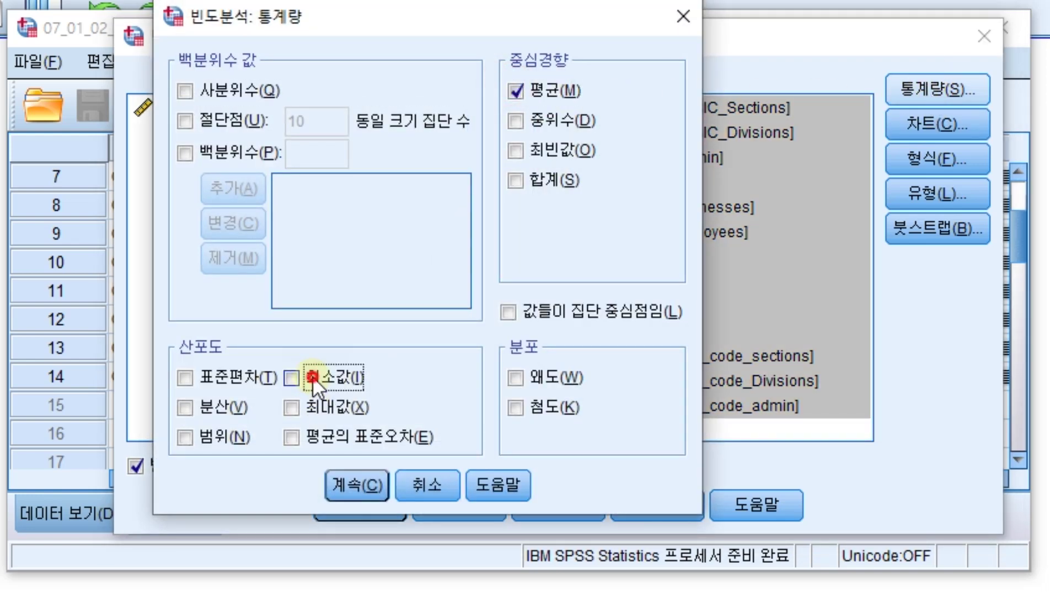
{"action": "left_click", "coordinate": [312, 405]}
{"action": "left_click", "coordinate": [224, 378]}
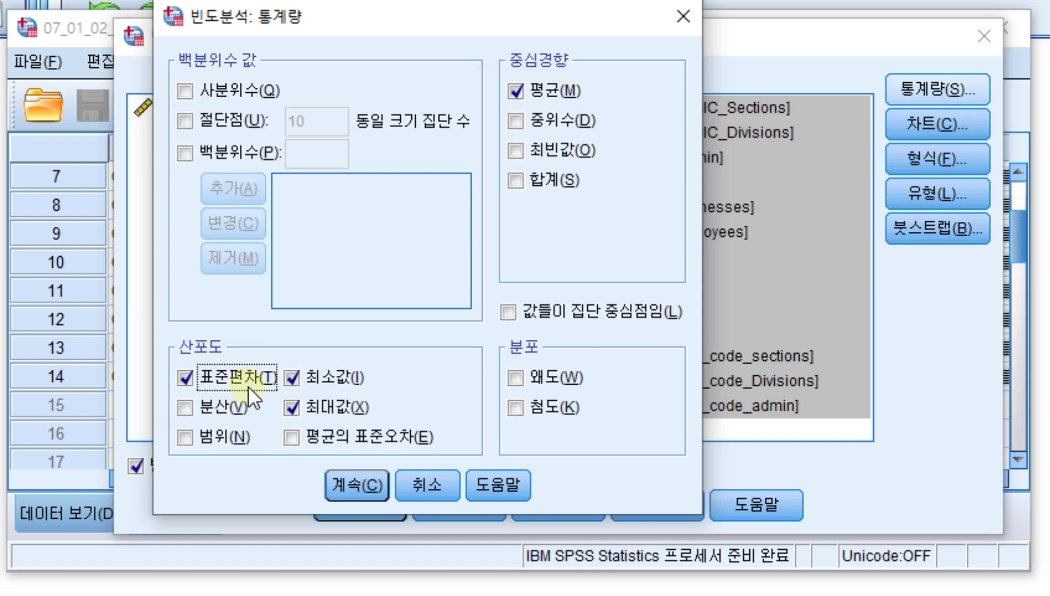
{"action": "left_click", "coordinate": [352, 481]}
{"action": "left_click", "coordinate": [358, 507]}
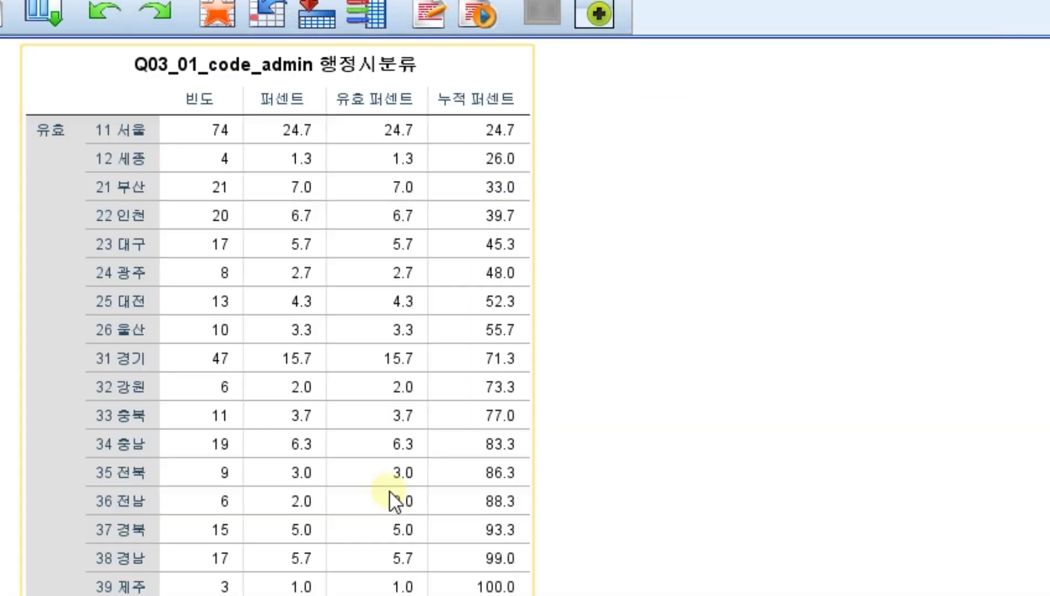
Examine the 통계량 table for each variable's valid and missing counts, mean, standard deviation, minimum and maximum
{"action": "scroll", "coordinate": [529, 340], "scroll_direction": "up", "scroll_amount": 20}
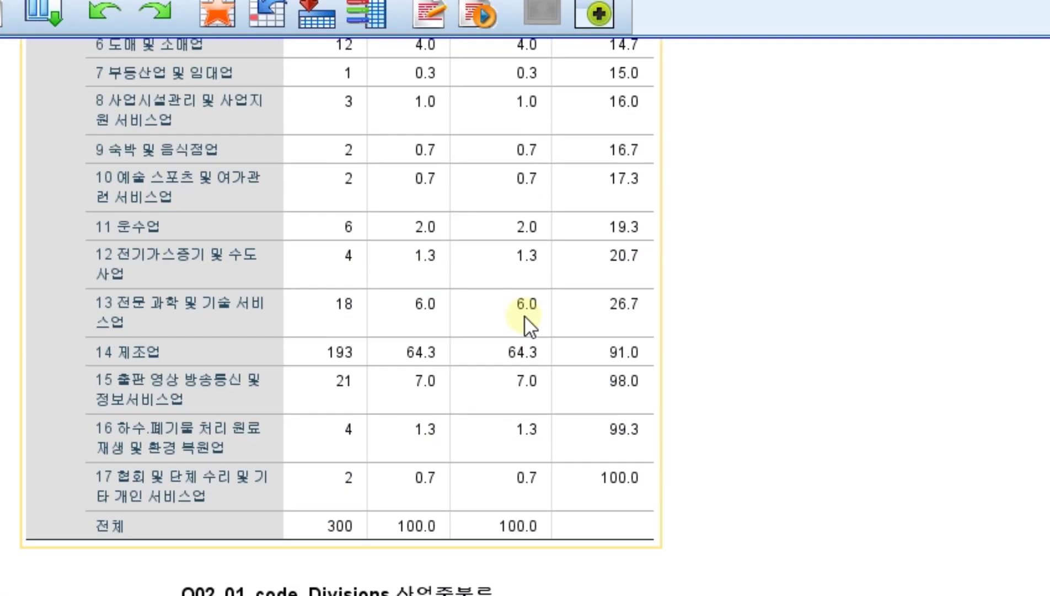
{"action": "scroll", "coordinate": [525, 317], "scroll_direction": "up", "scroll_amount": 15}
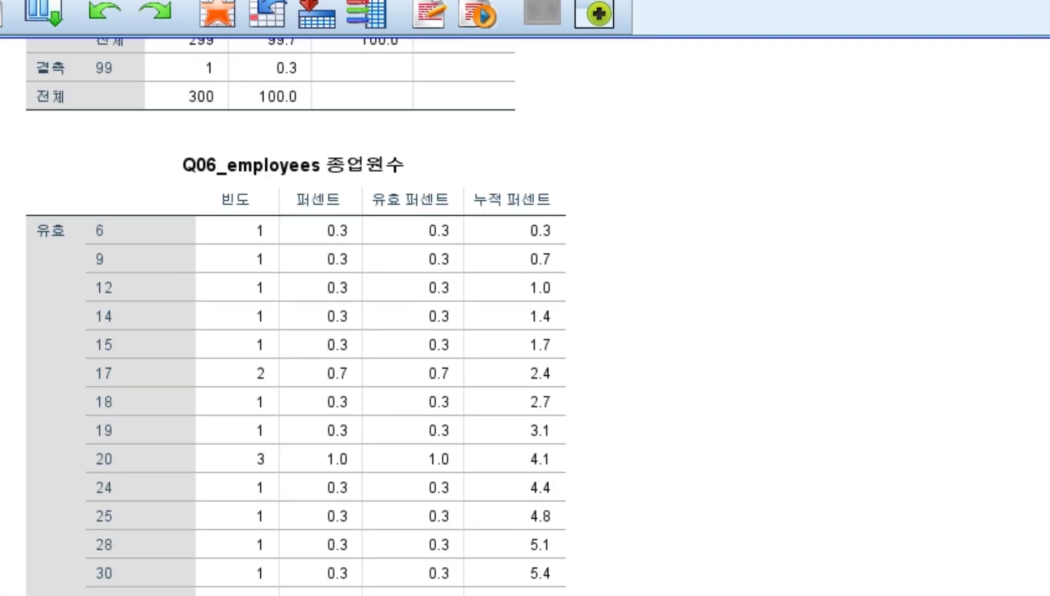
{"action": "scroll", "coordinate": [525, 317], "scroll_direction": "up", "scroll_amount": 5}
{"action": "scroll", "coordinate": [525, 317], "scroll_direction": "down", "scroll_amount": 1}
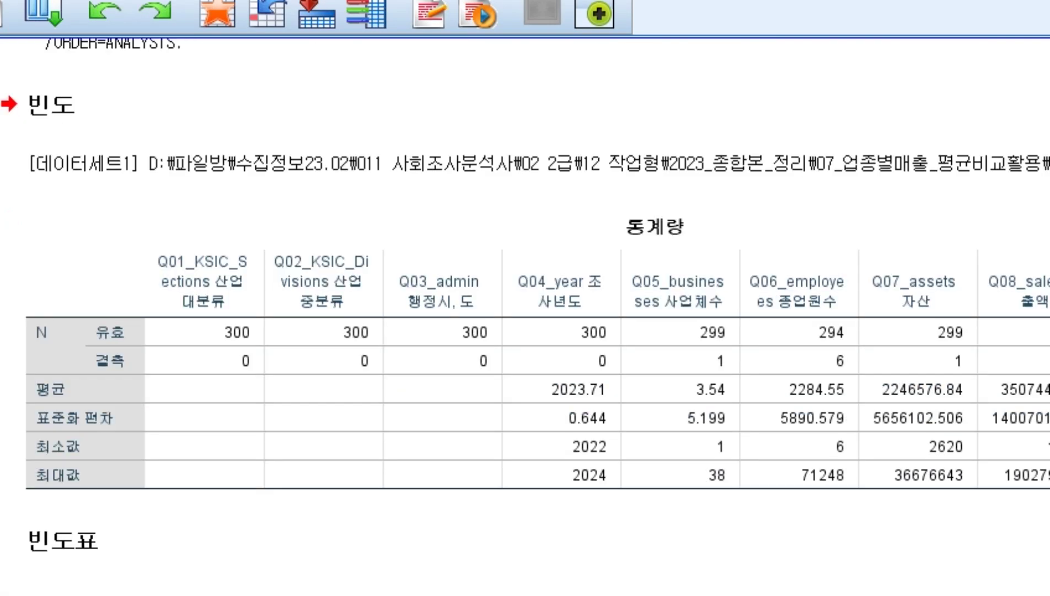
{"action": "left_click", "coordinate": [160, 262]}
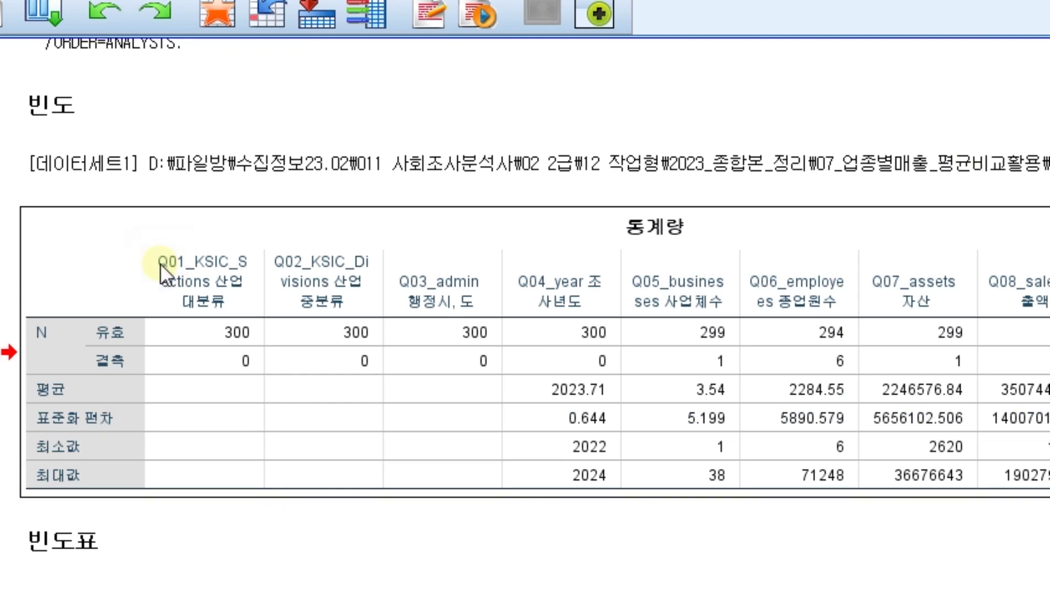
{"action": "left_click", "coordinate": [672, 370]}
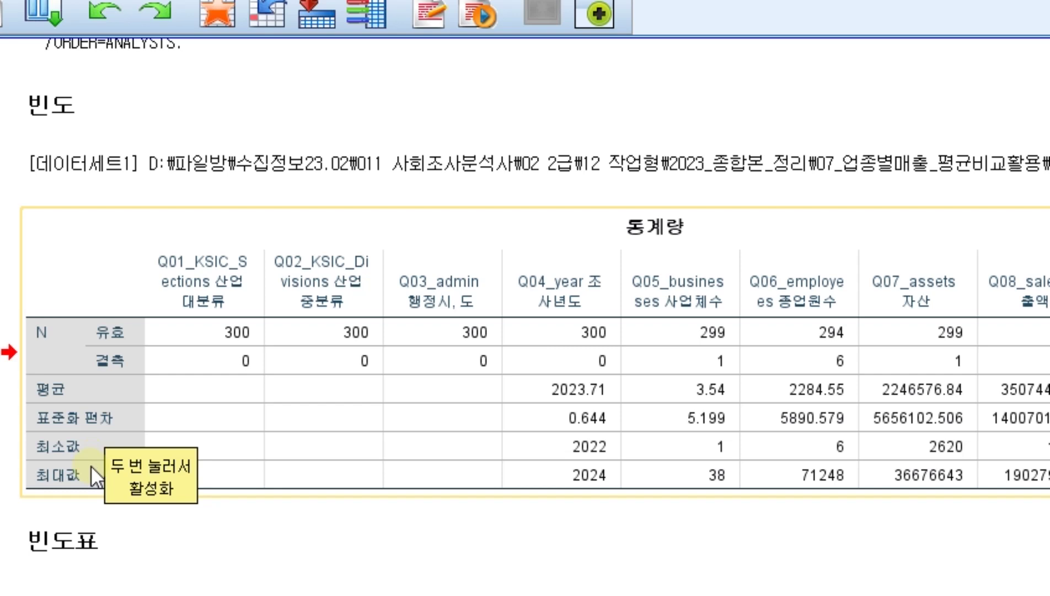
{"action": "left_click", "coordinate": [574, 406]}
{"action": "scroll", "coordinate": [574, 405], "scroll_direction": "right", "scroll_amount": 3}
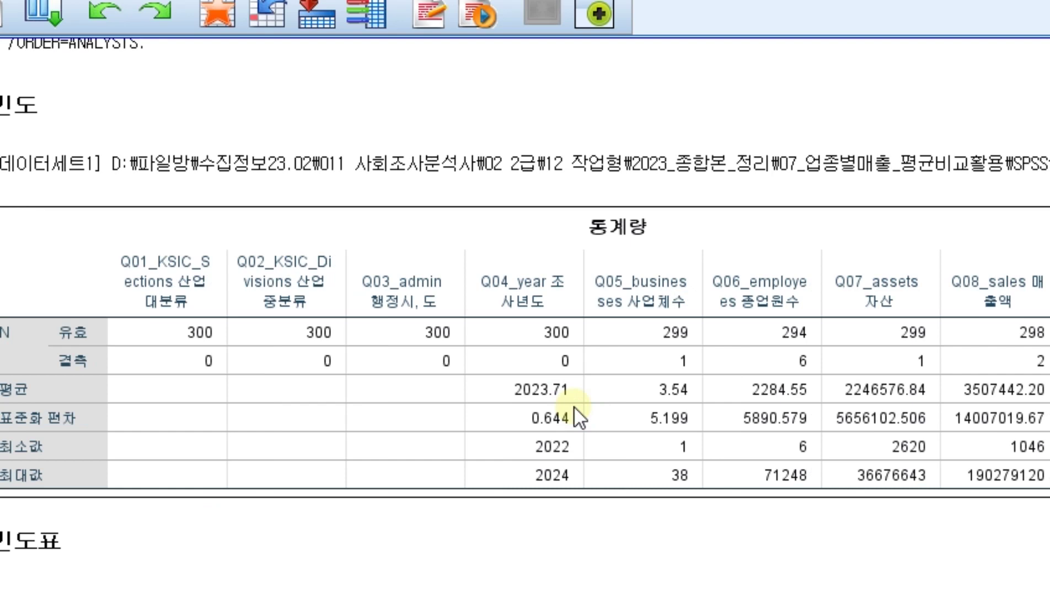
{"action": "scroll", "coordinate": [573, 405], "scroll_direction": "right", "scroll_amount": 3}
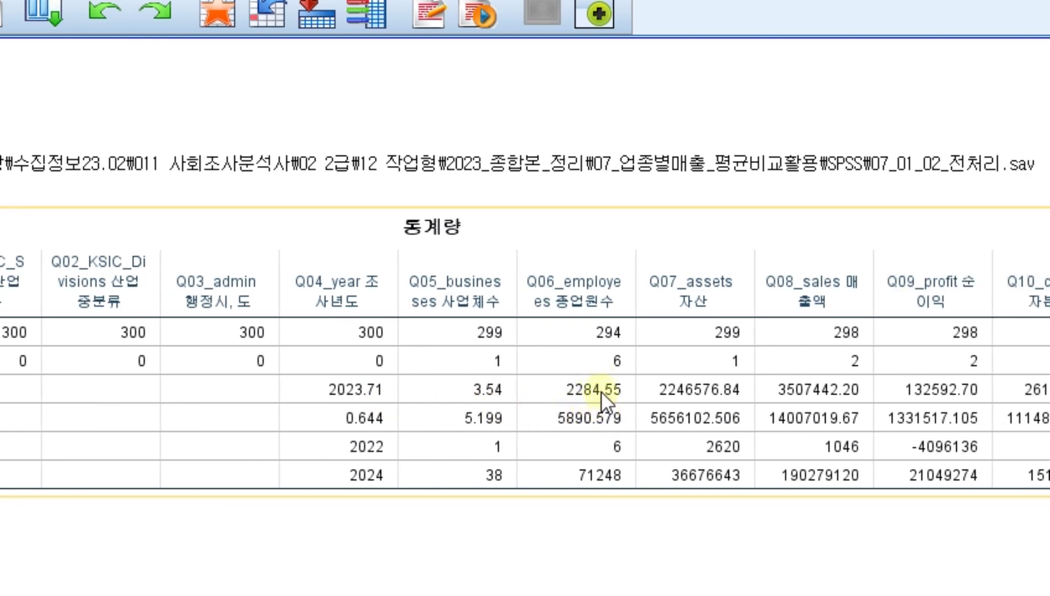
{"action": "scroll", "coordinate": [641, 387], "scroll_direction": "right", "scroll_amount": 3}
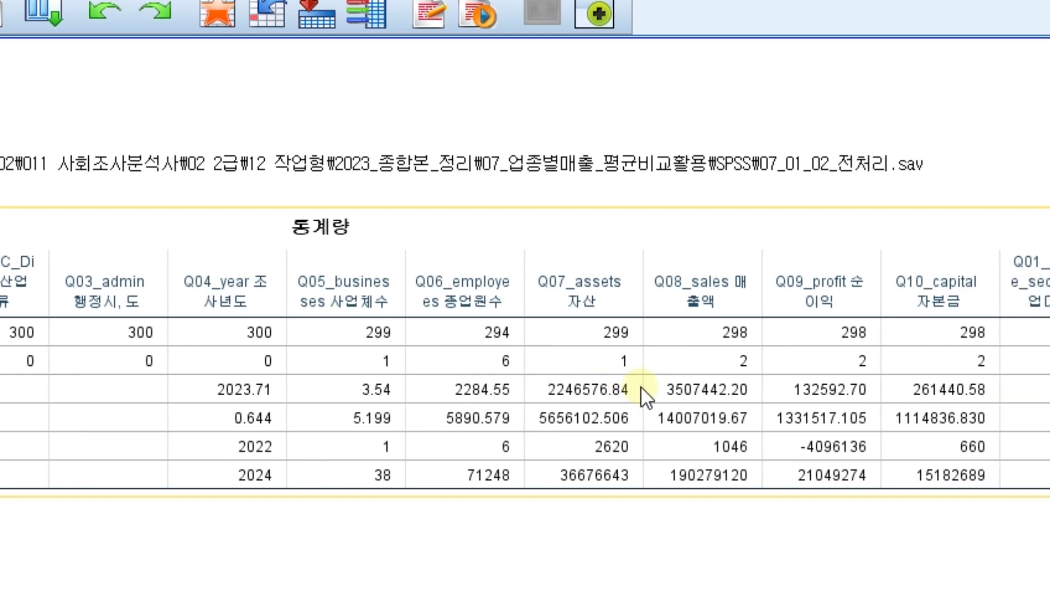
{"action": "scroll", "coordinate": [641, 386], "scroll_direction": "right", "scroll_amount": 3}
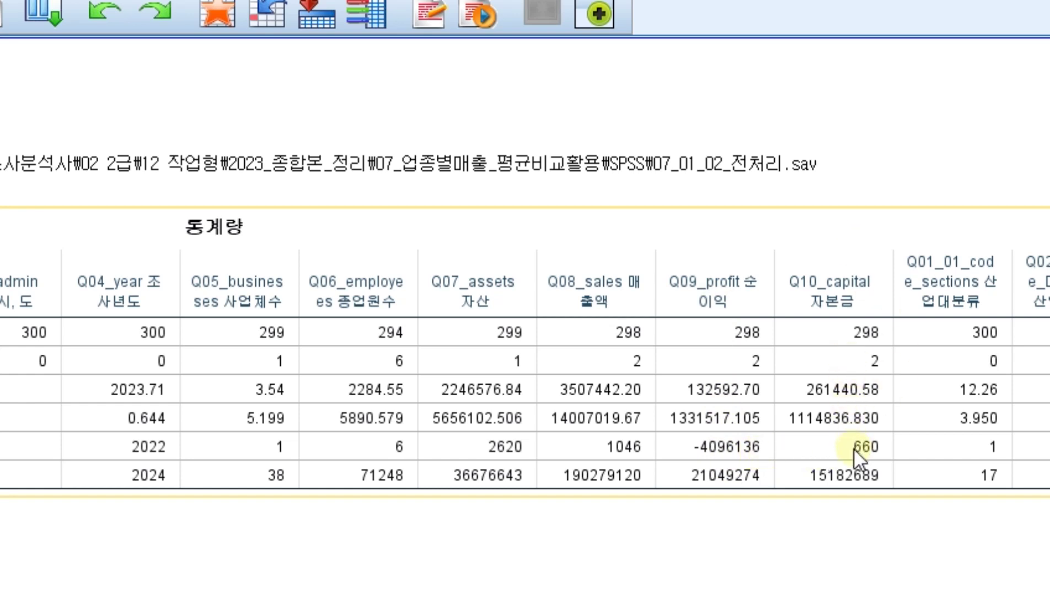
{"action": "left_click", "coordinate": [481, 490]}
{"action": "scroll", "coordinate": [525, 309], "scroll_direction": "left", "scroll_amount": 10}
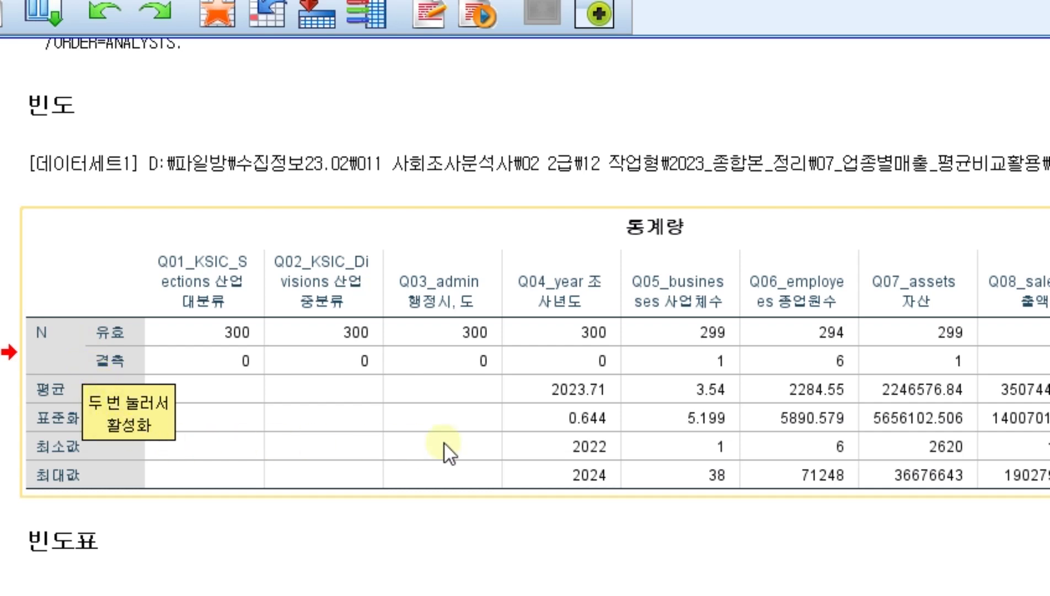
Format the mean, standard deviation, minimum and maximum cells of the 통계량 pivot table as #.# numbers with 3 decimal places
{"action": "left_click", "coordinate": [556, 405]}
{"action": "double_click", "coordinate": [556, 404]}
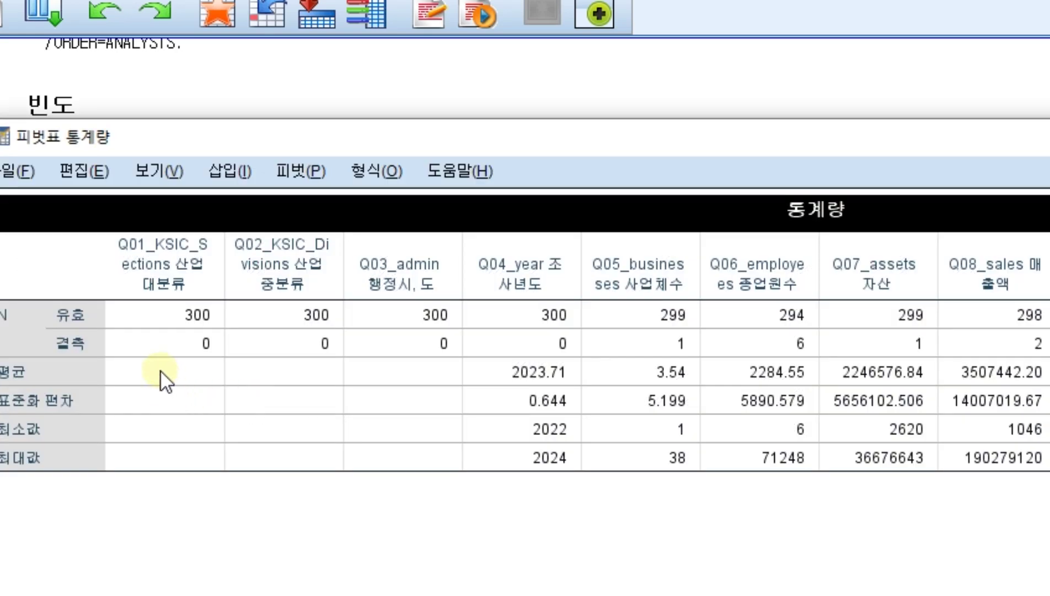
{"action": "left_click_drag", "start_coordinate": [163, 369], "coordinate": [1042, 458]}
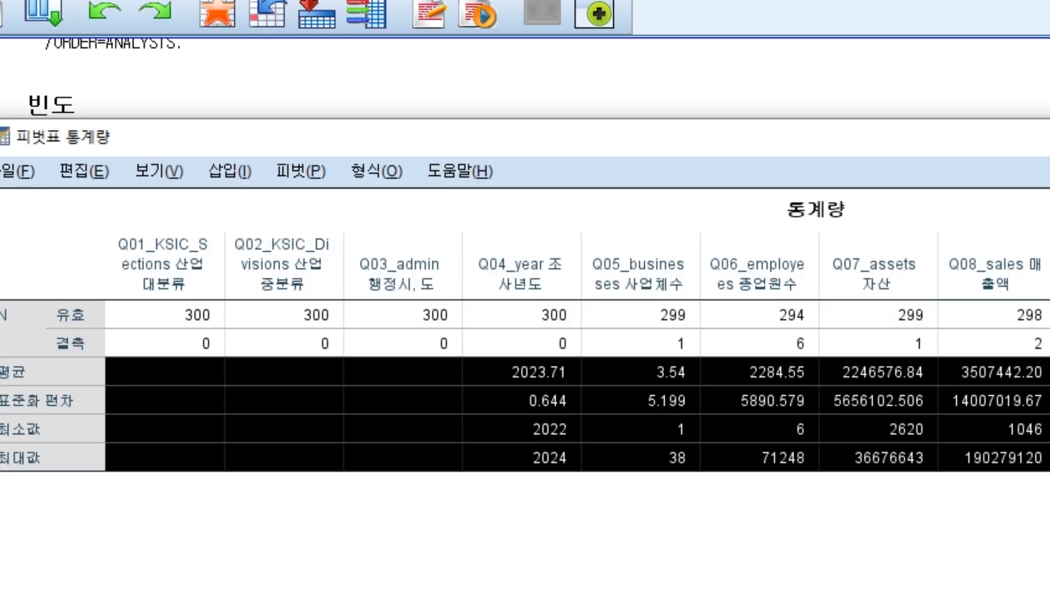
{"action": "right_click", "coordinate": [357, 362]}
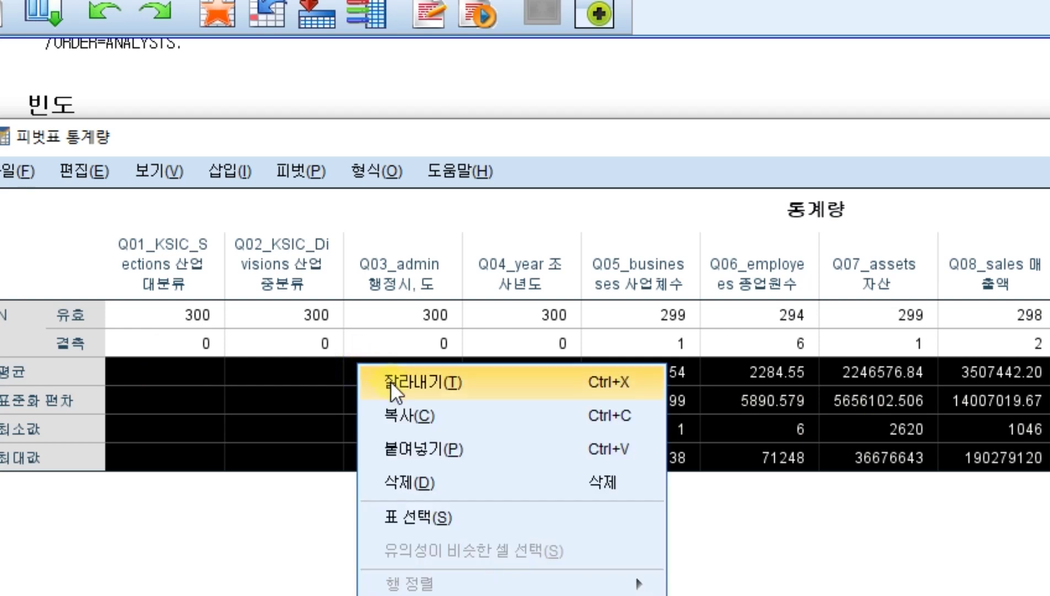
{"action": "left_click", "coordinate": [402, 484]}
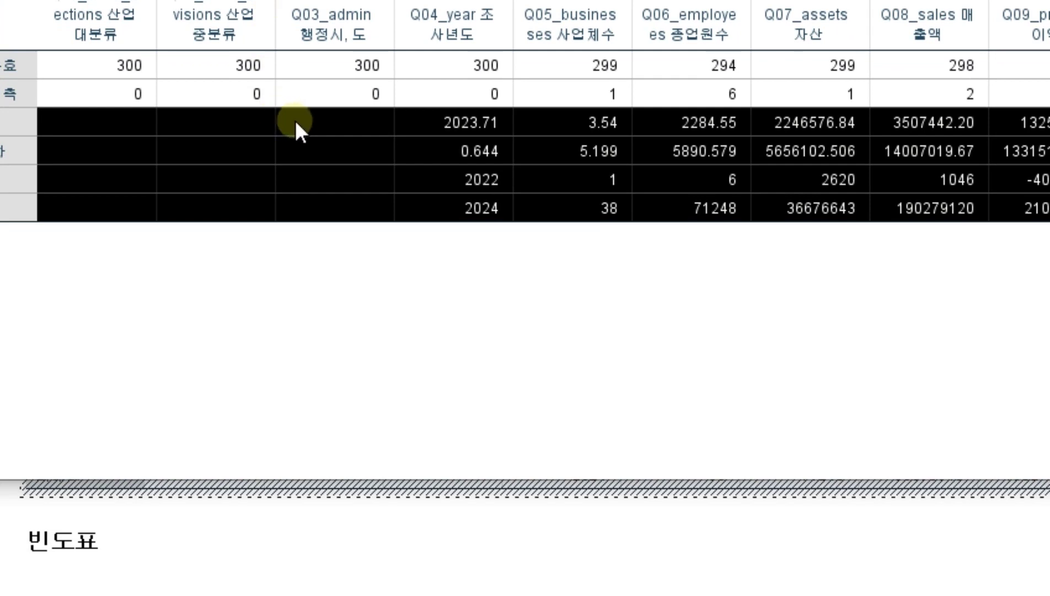
{"action": "right_click", "coordinate": [295, 121]}
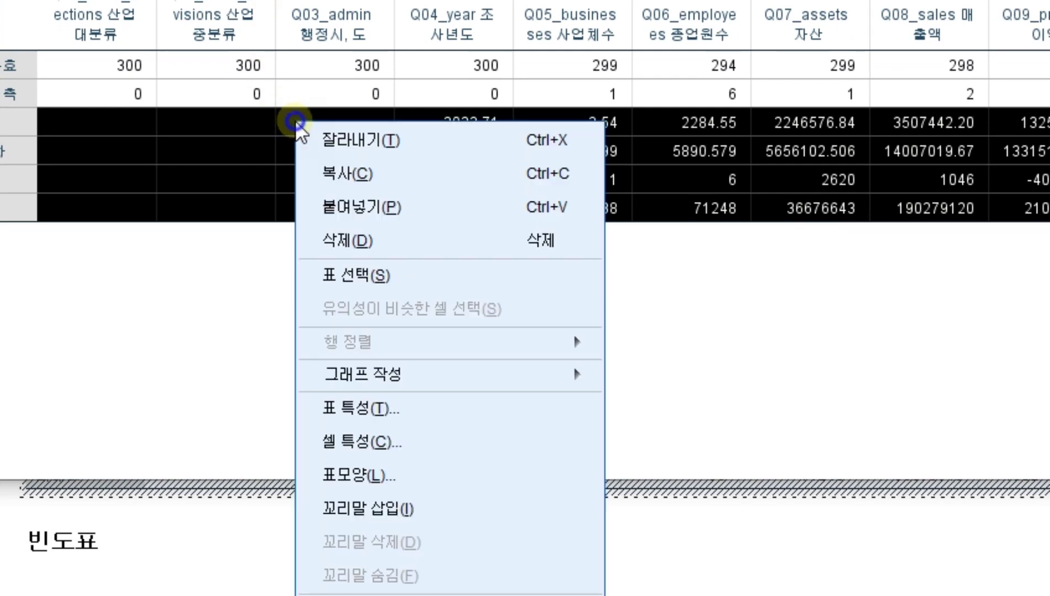
{"action": "left_click", "coordinate": [362, 441]}
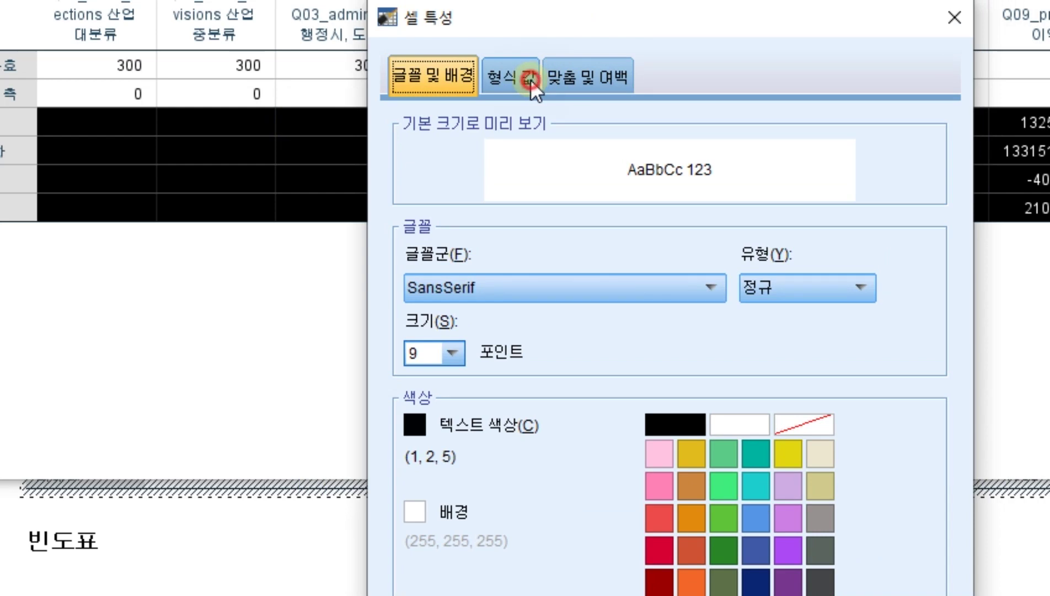
{"action": "left_click", "coordinate": [530, 76]}
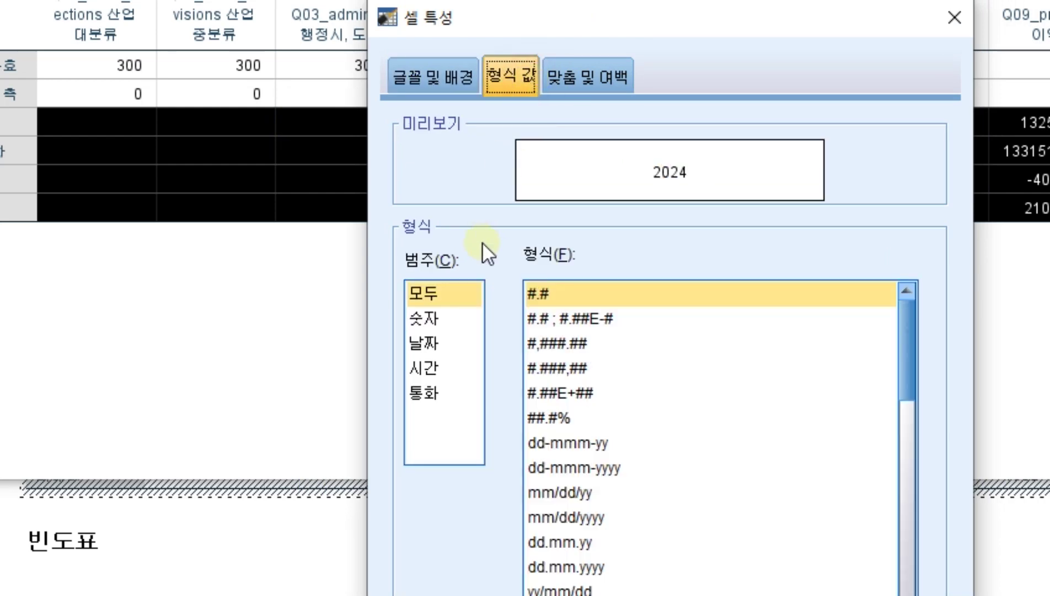
{"action": "left_click", "coordinate": [440, 314]}
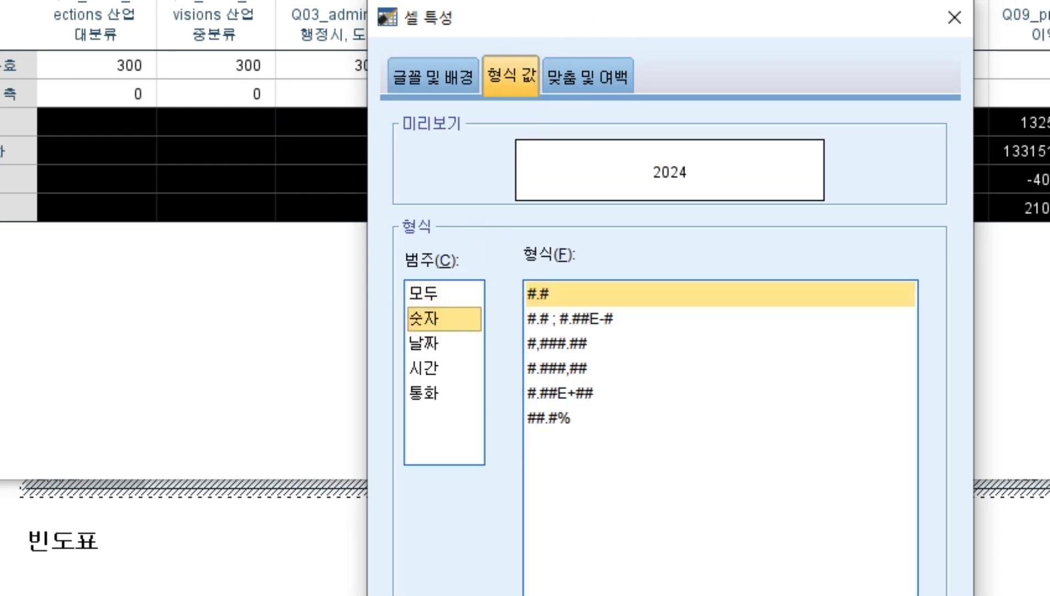
{"action": "left_click", "coordinate": [602, 10]}
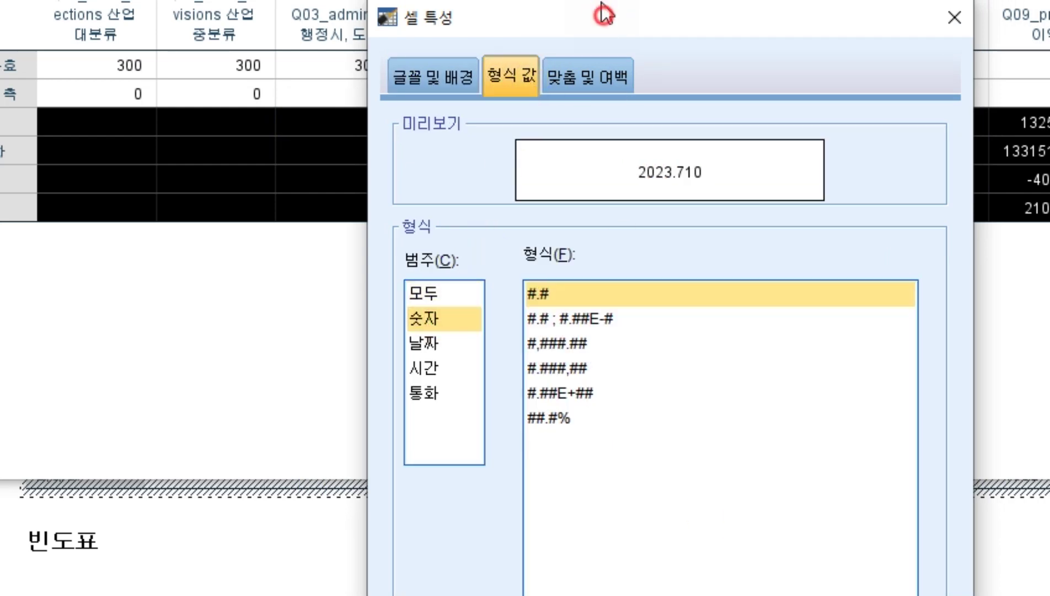
{"action": "left_click_drag", "start_coordinate": [602, 8], "coordinate": [535, 0]}
{"action": "left_click", "coordinate": [641, 509]}
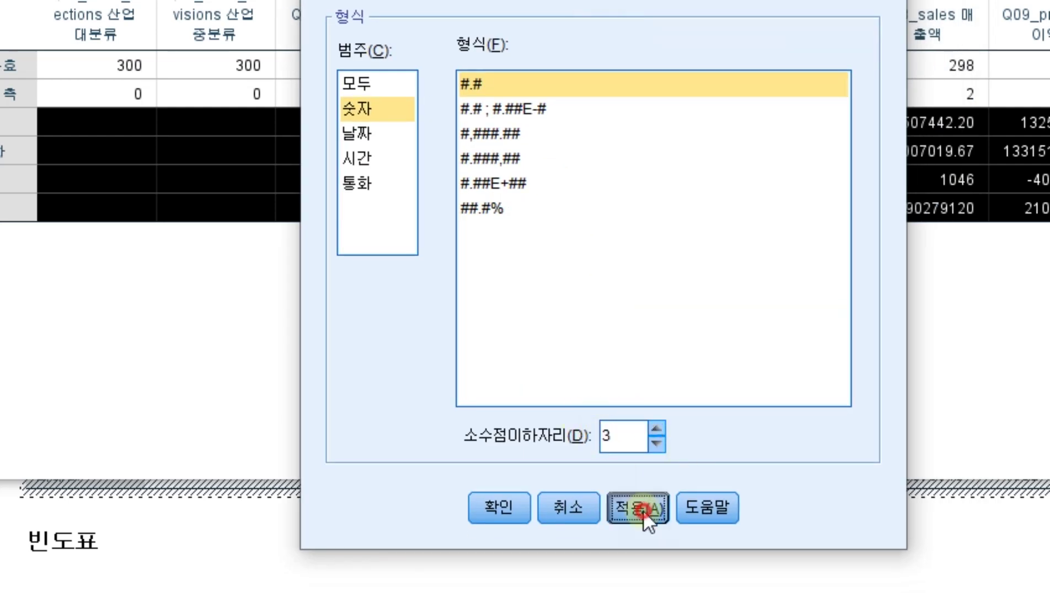
{"action": "left_click", "coordinate": [508, 508]}
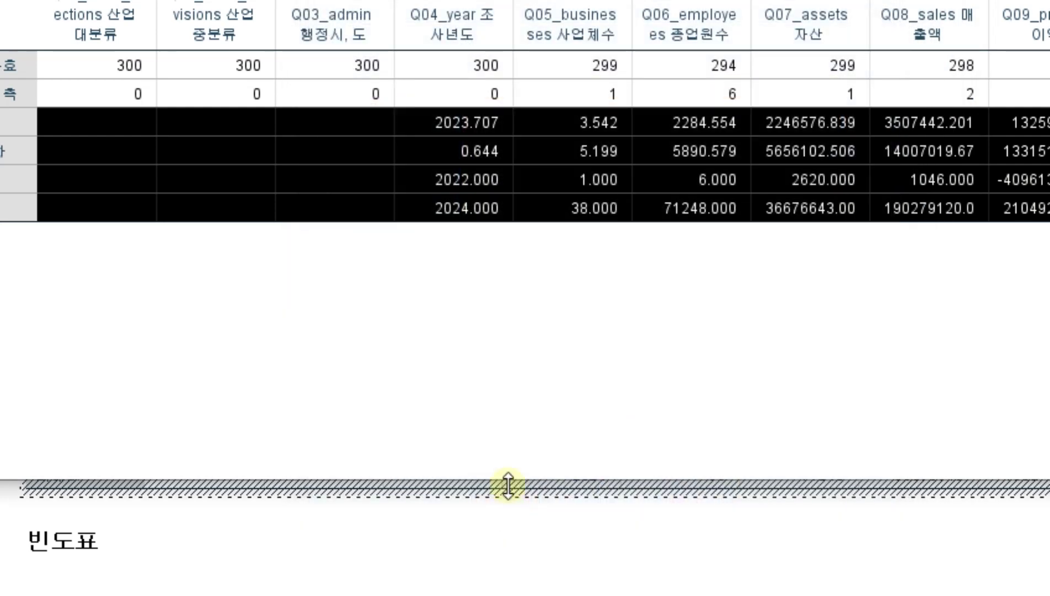
{"action": "left_click", "coordinate": [648, 376]}
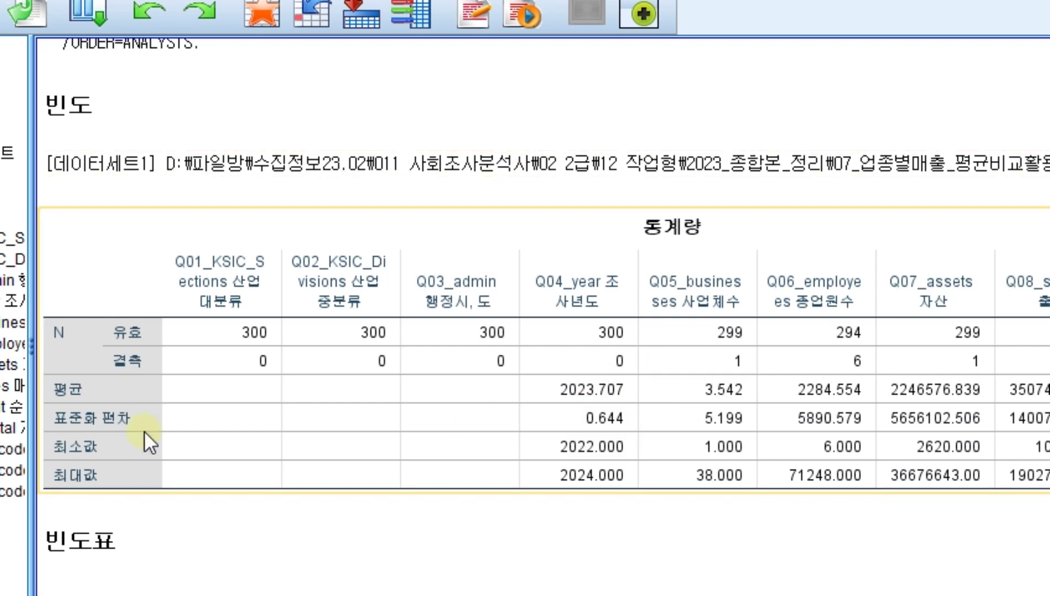
Look at the Q02_KSIC_Divisions column in the Data Editor's data view and return to the output viewer
{"action": "double_click", "coordinate": [525, 346]}
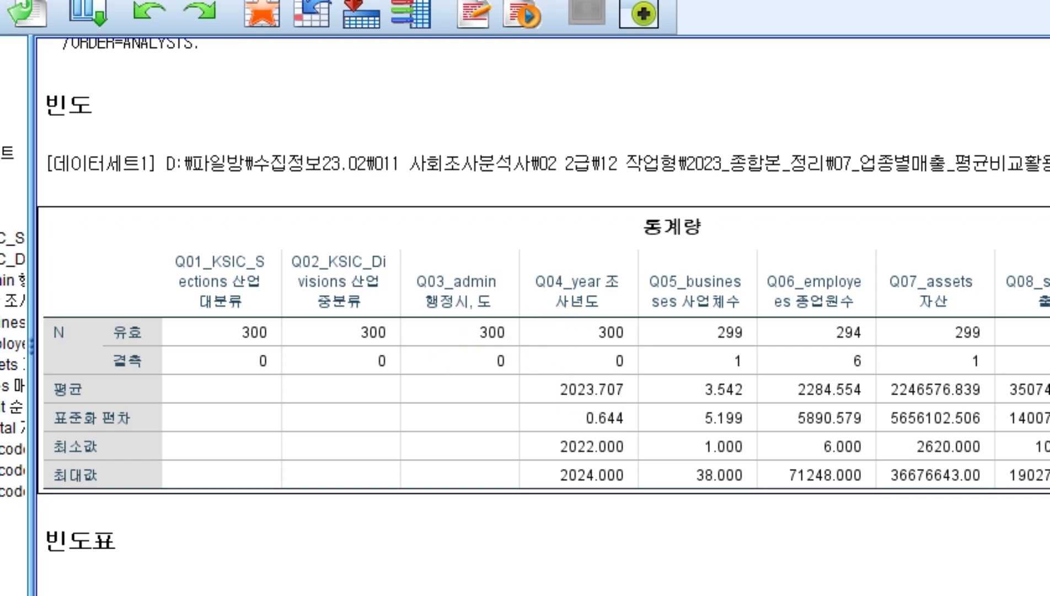
{"action": "key", "text": "alt+Tab"}
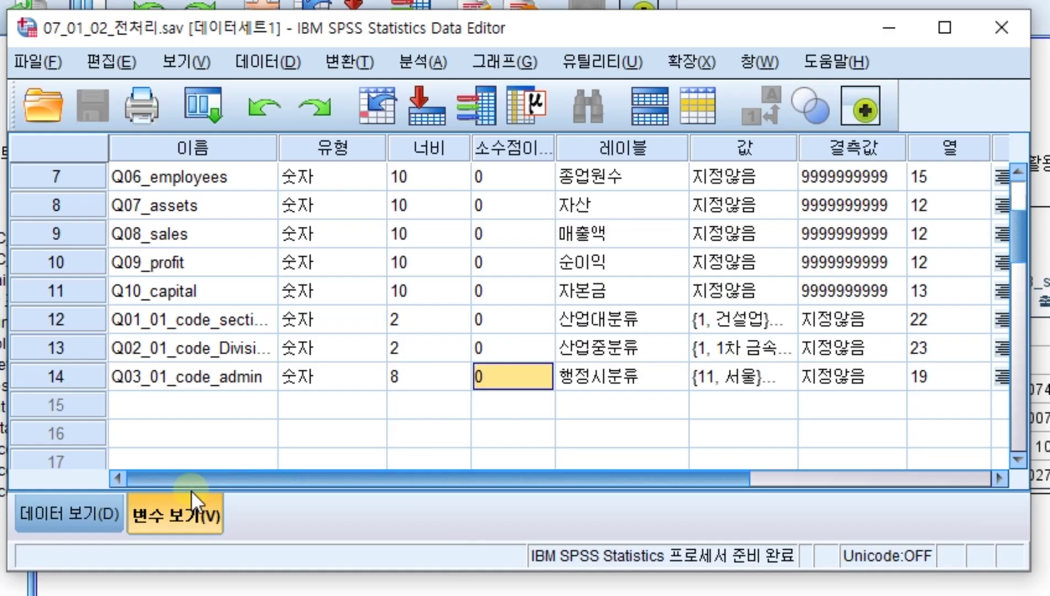
{"action": "left_click", "coordinate": [95, 509]}
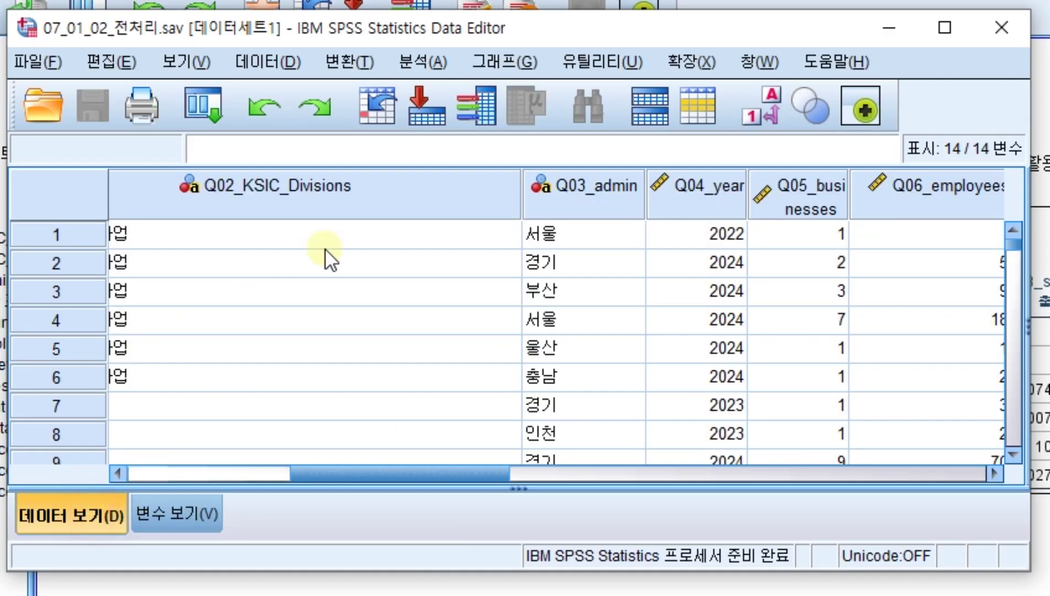
{"action": "left_click", "coordinate": [357, 172]}
{"action": "left_click", "coordinate": [662, 191]}
{"action": "left_click", "coordinate": [419, 196]}
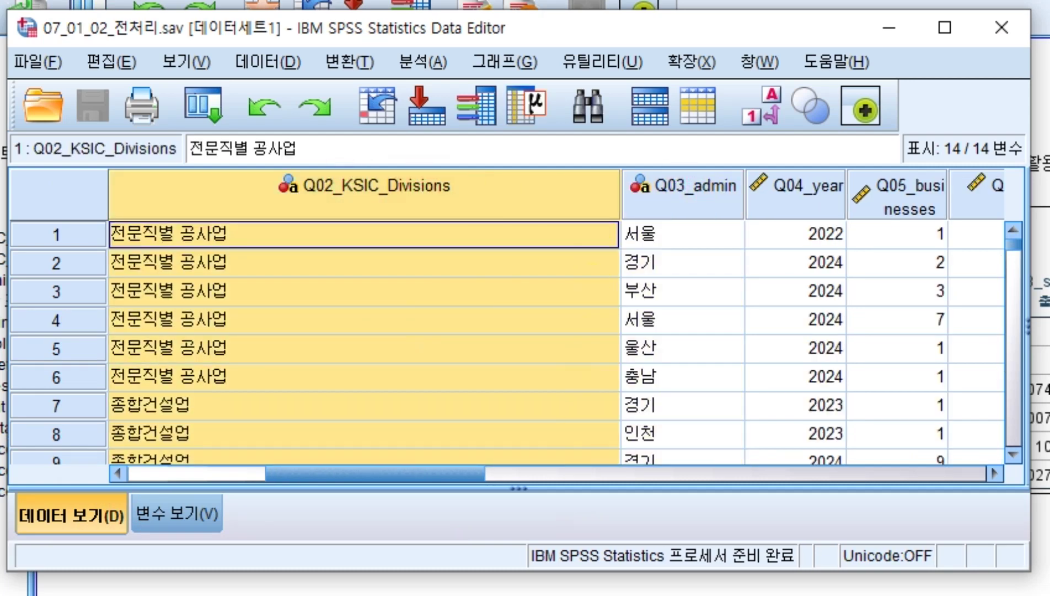
{"action": "key", "text": "alt+Tab"}
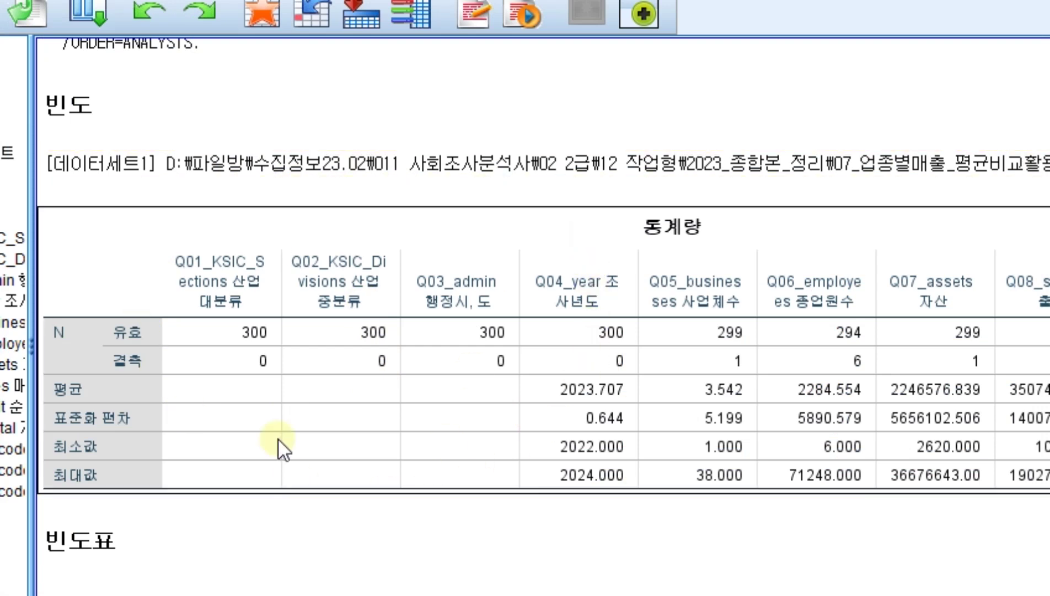
Transpose the rows and columns of the 통계량 pivot table and switch back to the Data Editor
{"action": "left_click", "coordinate": [612, 108]}
{"action": "double_click", "coordinate": [520, 236]}
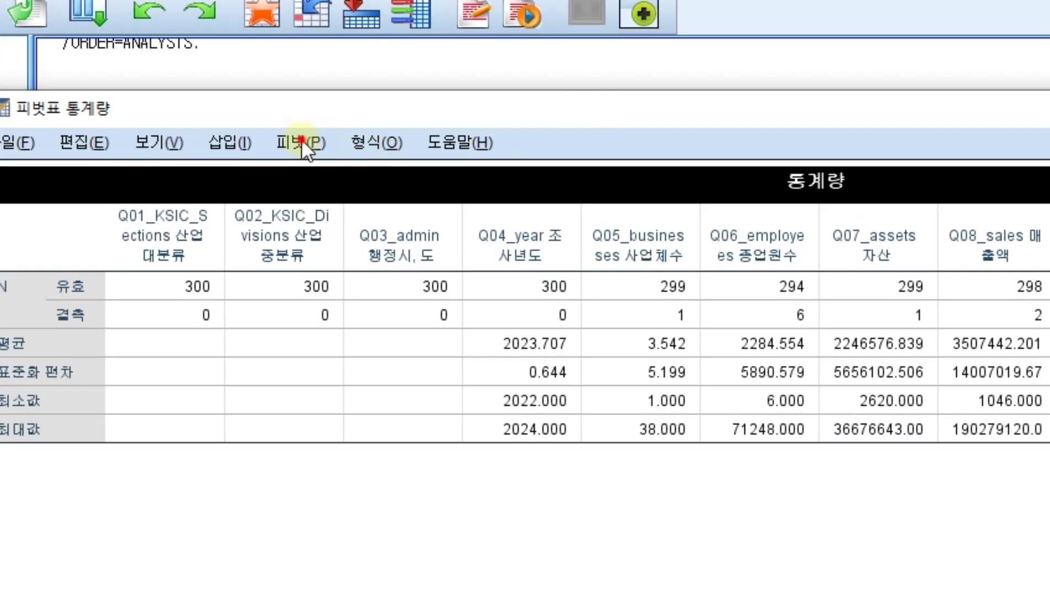
{"action": "left_click", "coordinate": [305, 146]}
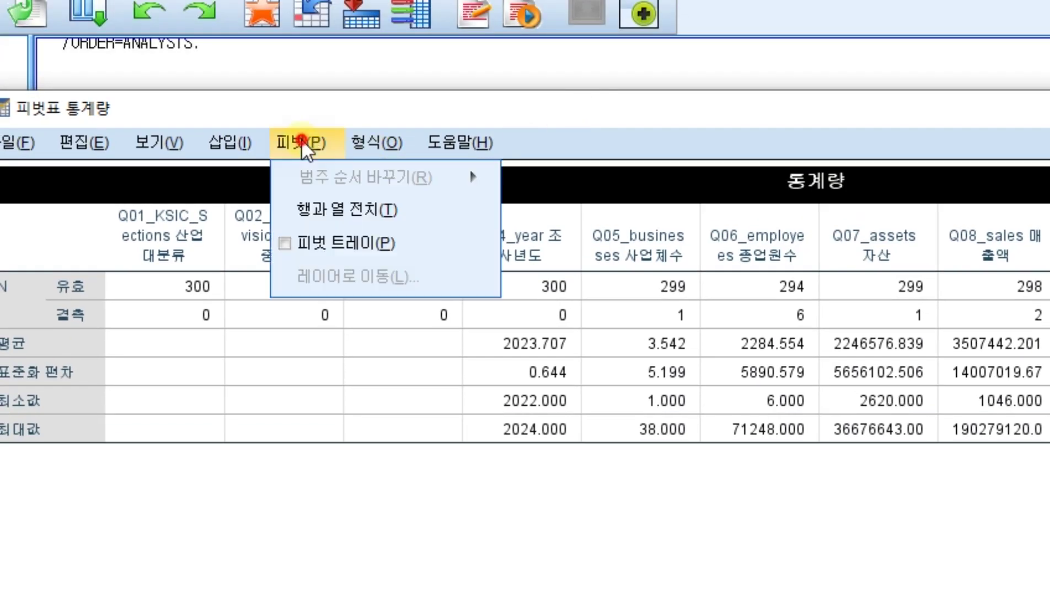
{"action": "left_click", "coordinate": [319, 201]}
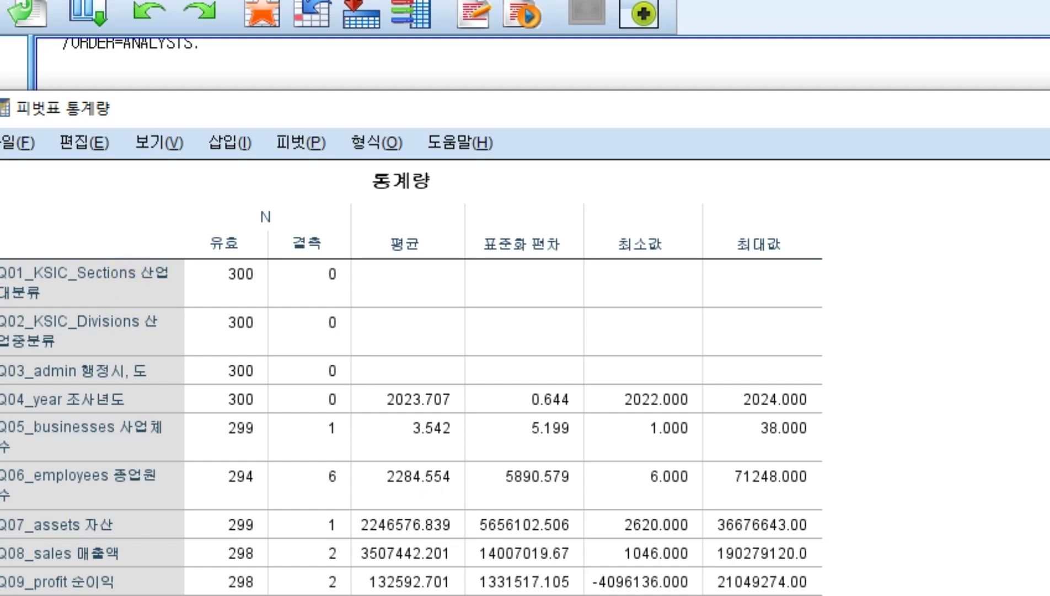
{"action": "key", "text": "alt+Tab"}
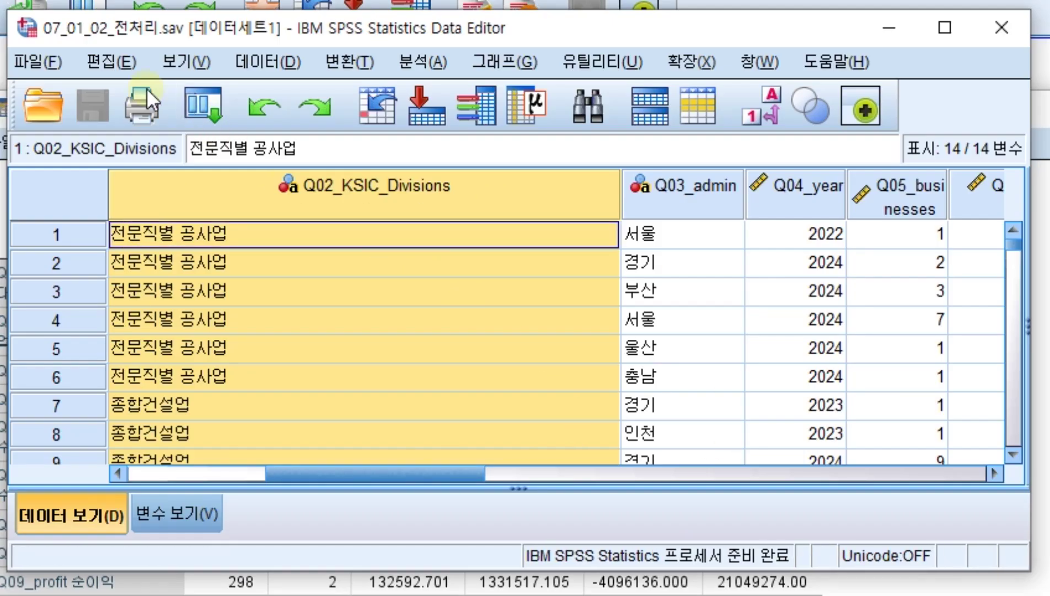
Create a new empty dataset
{"action": "left_click", "coordinate": [39, 60]}
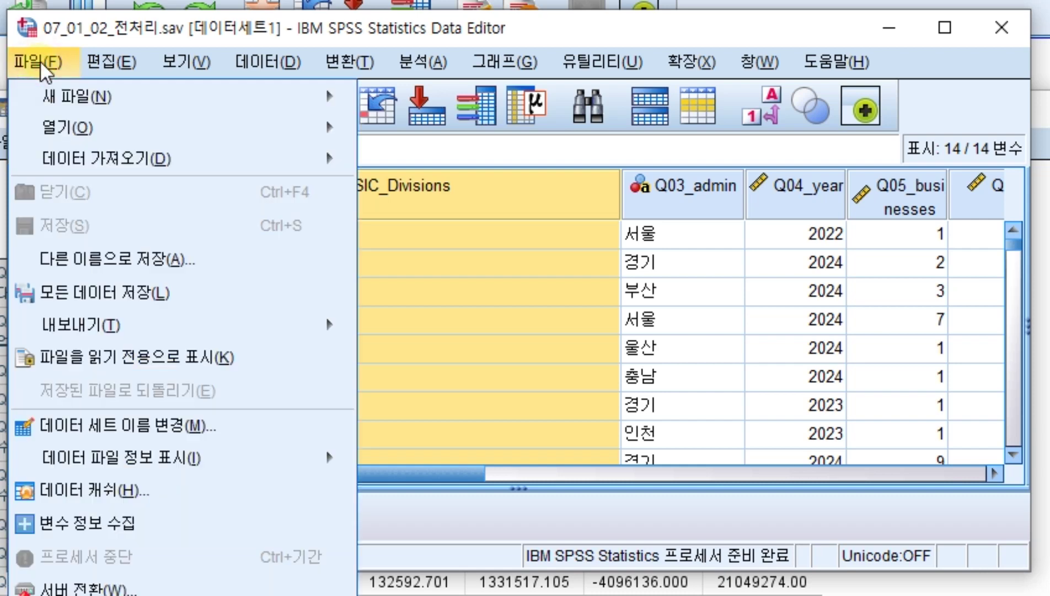
{"action": "left_click", "coordinate": [58, 106]}
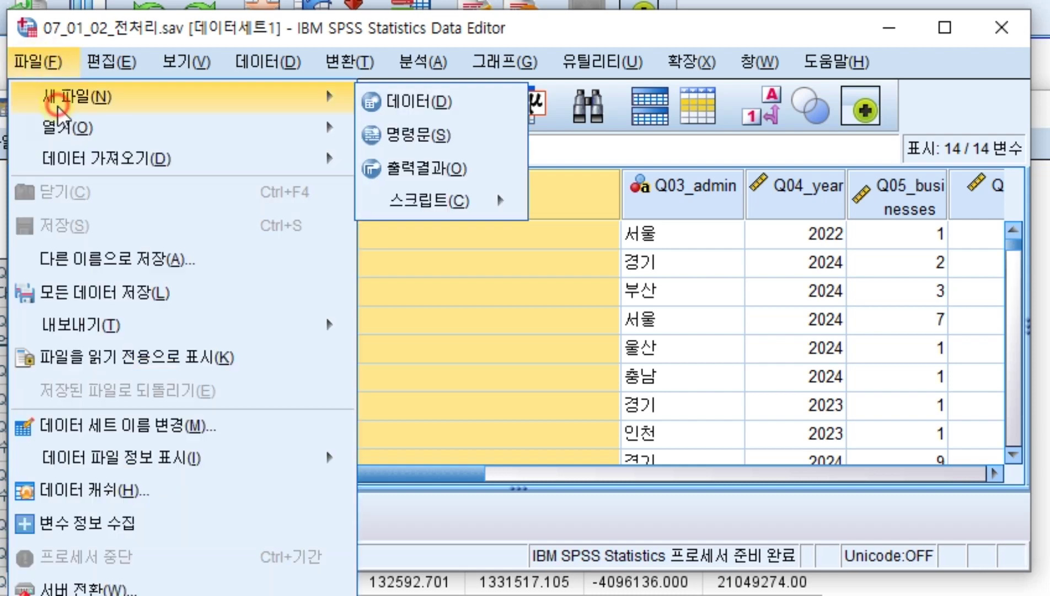
{"action": "left_click", "coordinate": [398, 104]}
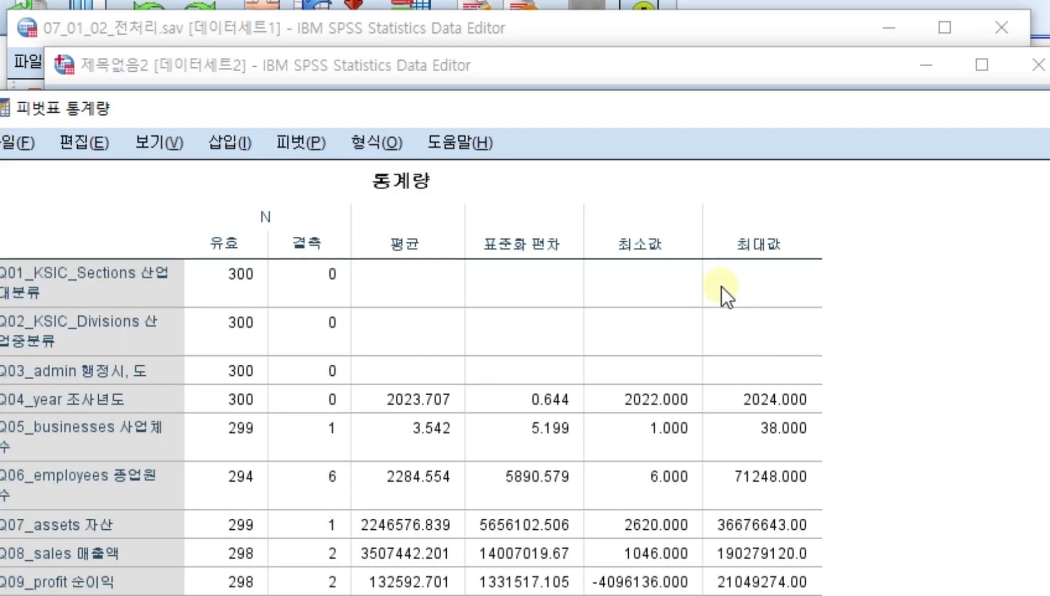
Copy all variable rows of the 통계량 pivot table with their labels and statistics, leaving out the column headers
{"action": "left_click", "coordinate": [122, 278]}
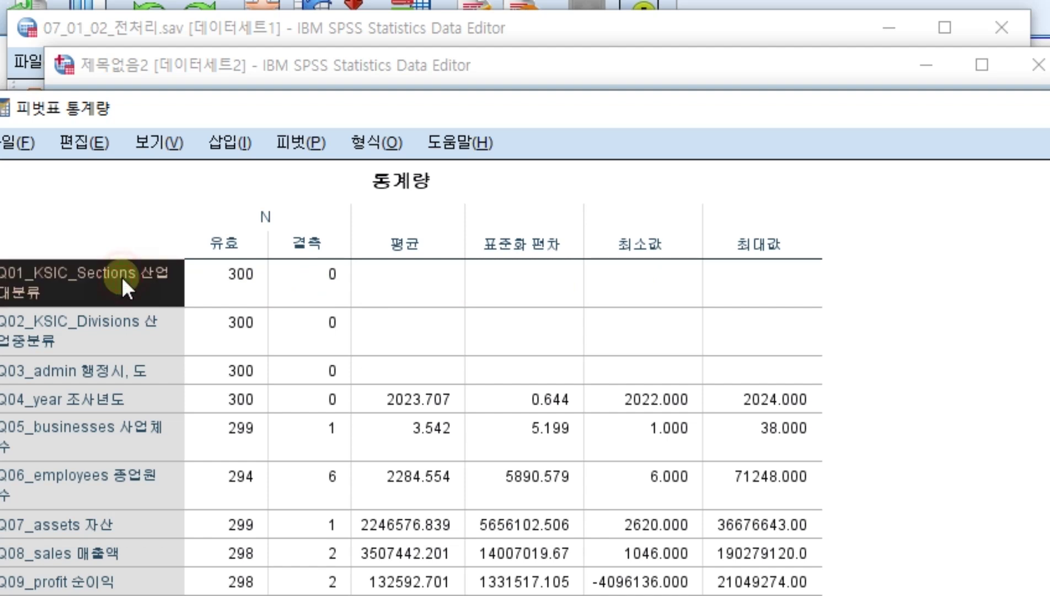
{"action": "left_click_drag", "start_coordinate": [105, 253], "coordinate": [524, 267]}
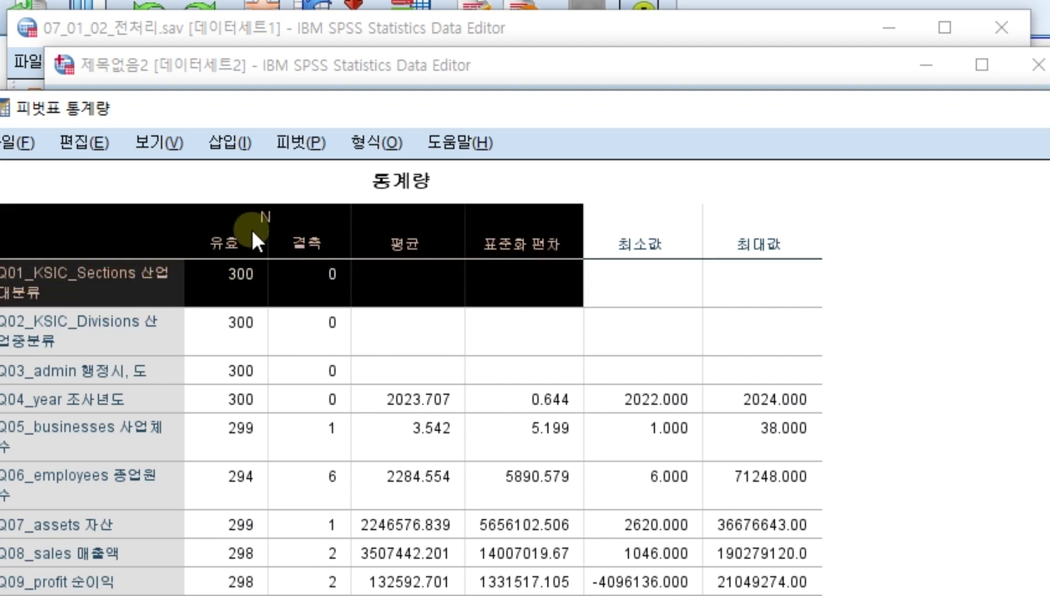
{"action": "left_click", "coordinate": [134, 247]}
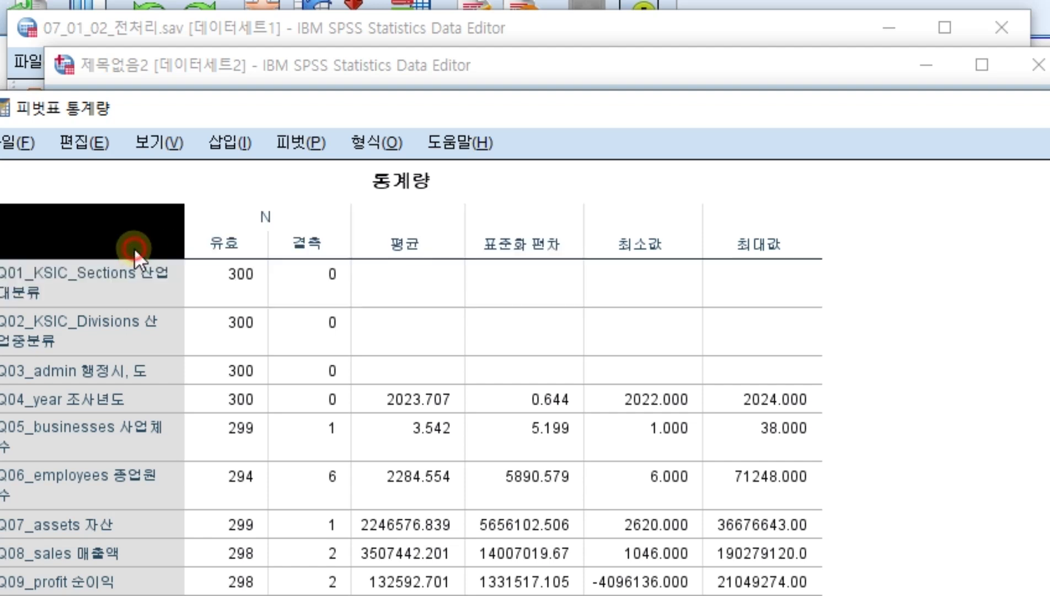
{"action": "left_click_drag", "start_coordinate": [126, 267], "coordinate": [816, 593]}
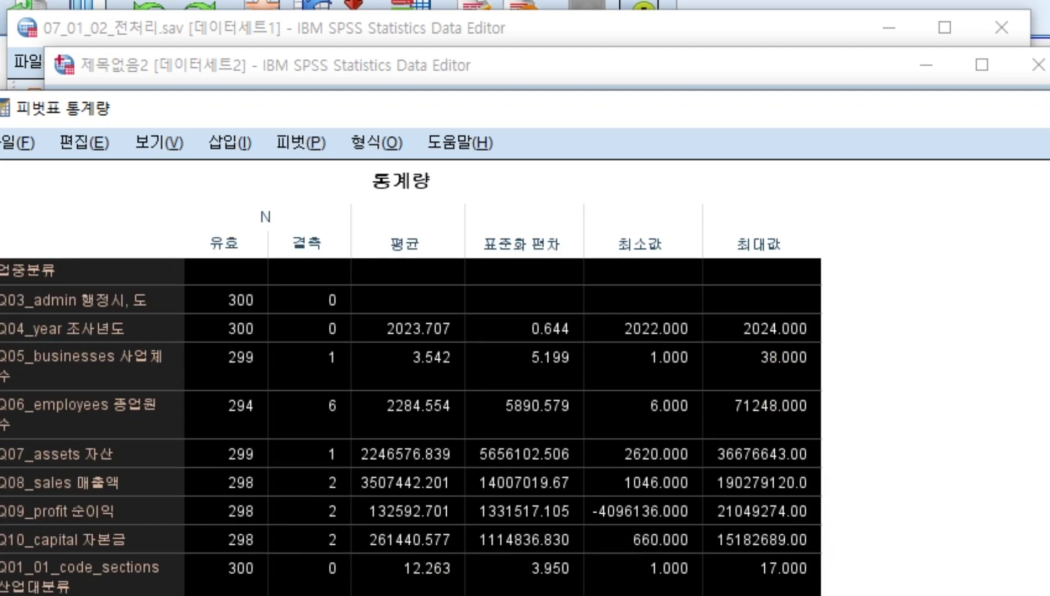
{"action": "scroll", "coordinate": [312, 476], "scroll_direction": "up", "scroll_amount": 3}
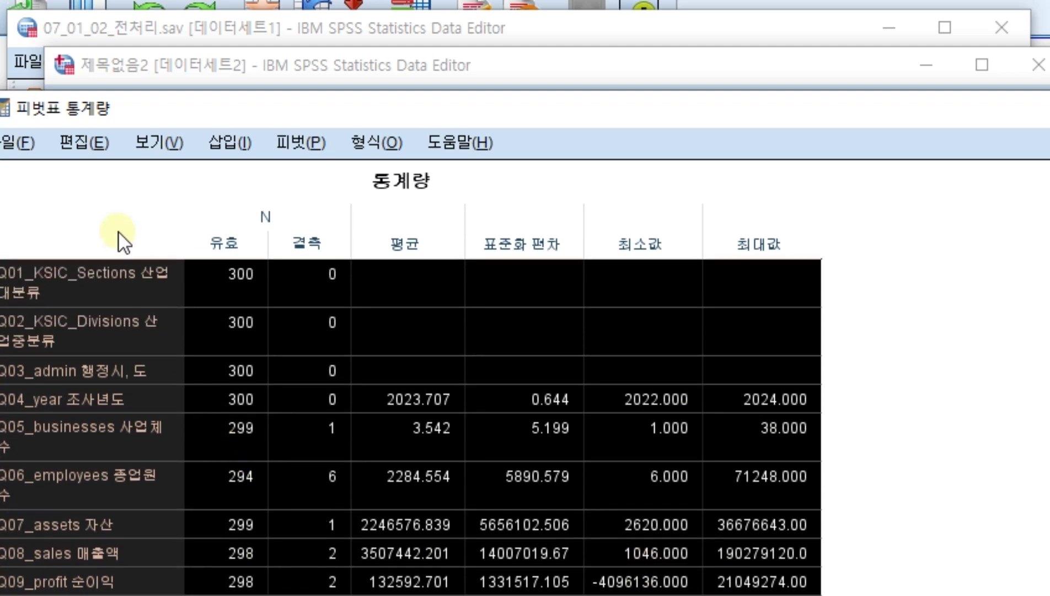
{"action": "double_click", "coordinate": [93, 271]}
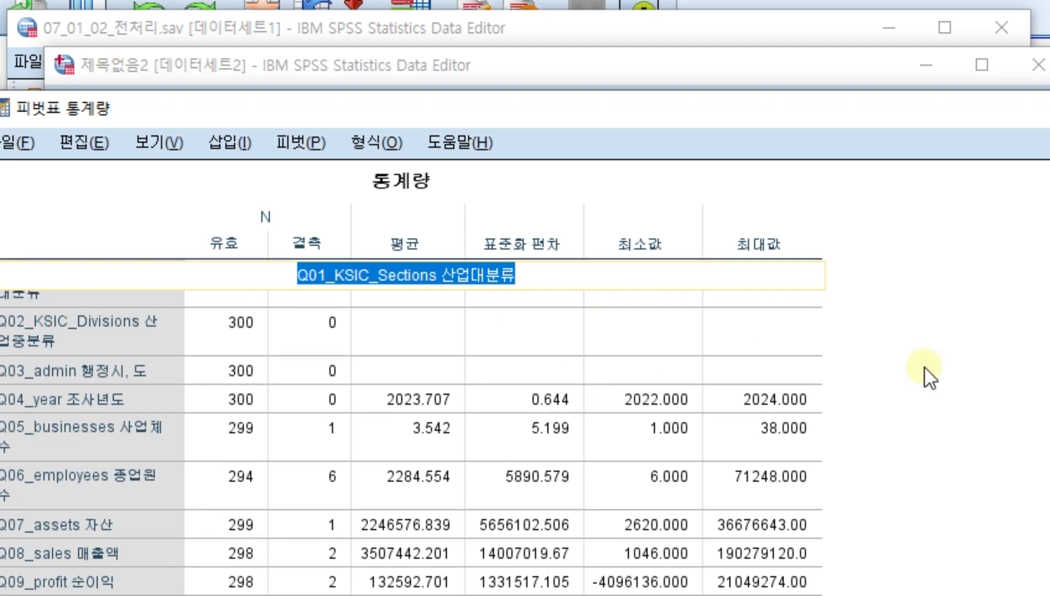
{"action": "left_click", "coordinate": [918, 367]}
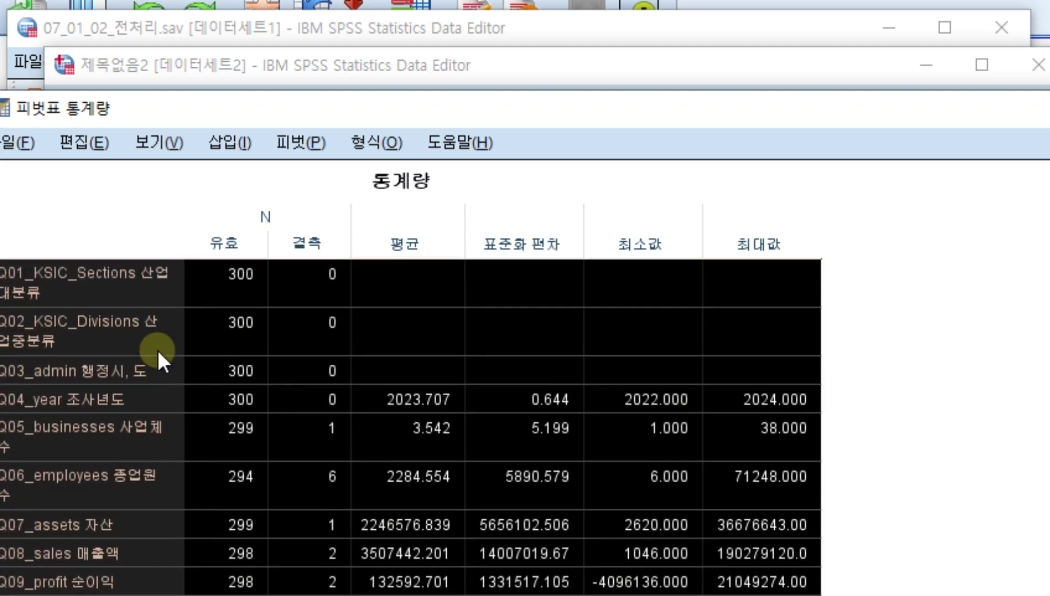
{"action": "right_click", "coordinate": [129, 287]}
{"action": "left_click", "coordinate": [193, 376]}
Paste the copied statistics into the new dataset from its first cell and check the variable types in the variable view
{"action": "key", "text": "alt+Tab"}
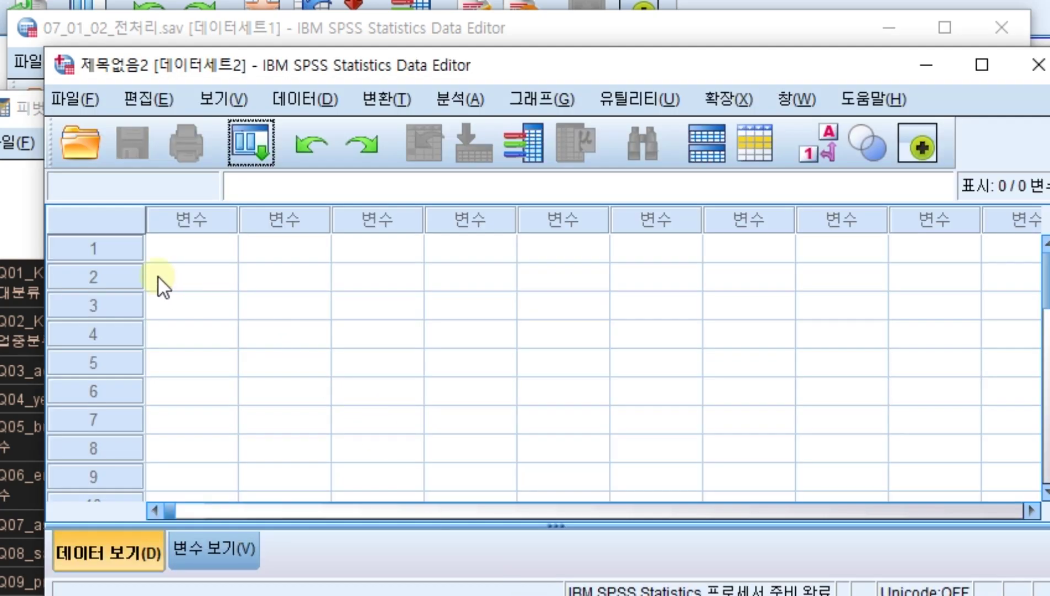
{"action": "left_click", "coordinate": [160, 253]}
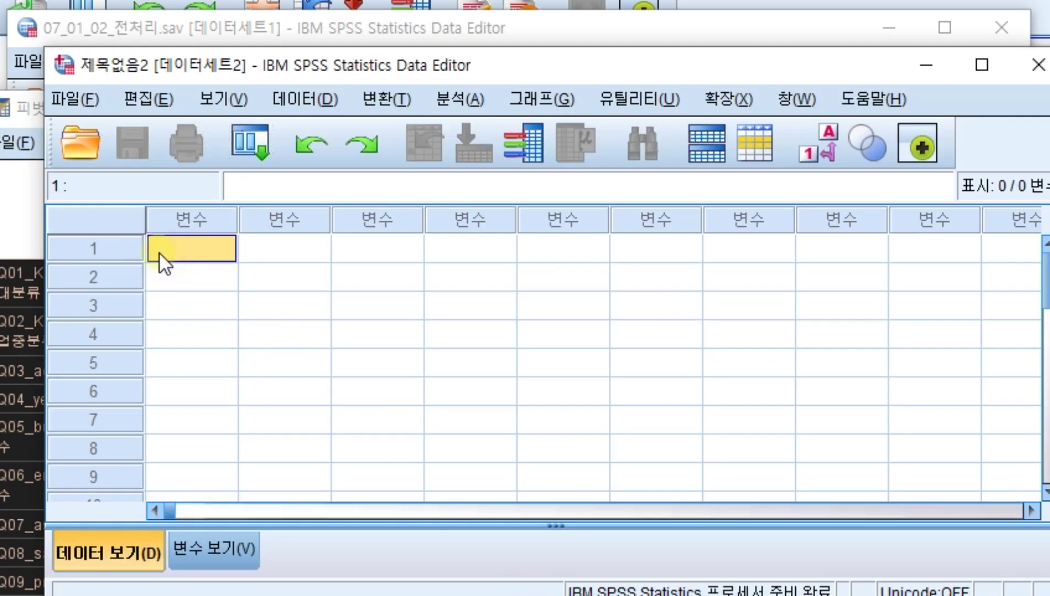
{"action": "right_click", "coordinate": [159, 252]}
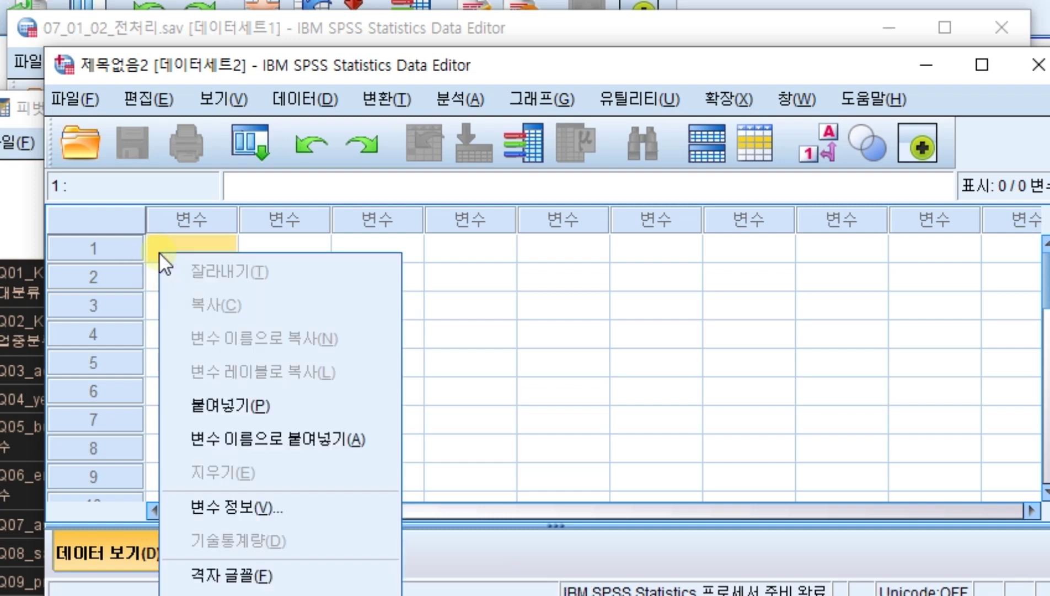
{"action": "left_click", "coordinate": [235, 411]}
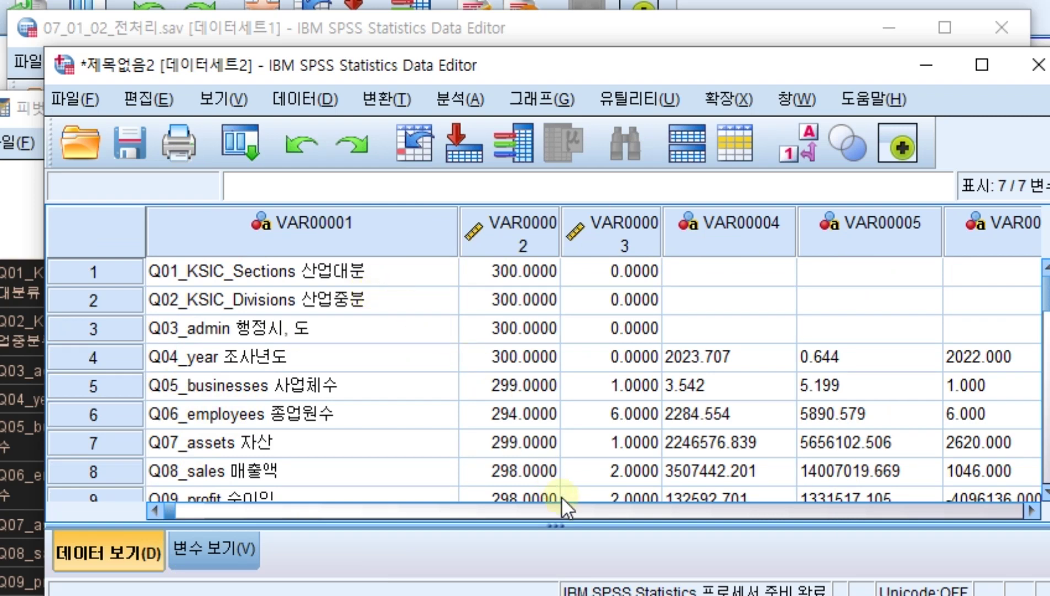
{"action": "left_click", "coordinate": [235, 545]}
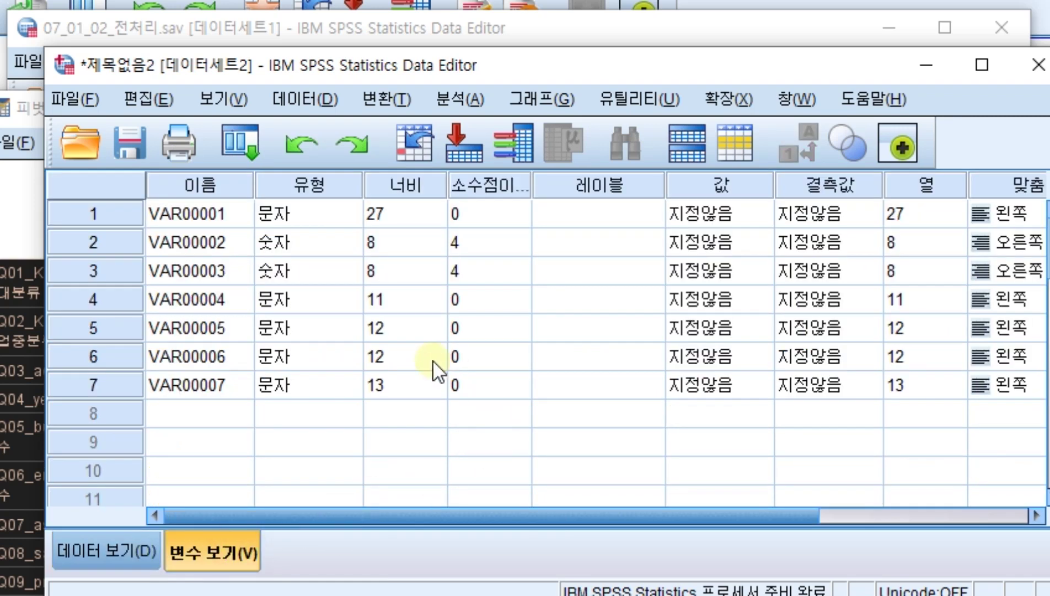
{"action": "left_click", "coordinate": [121, 557]}
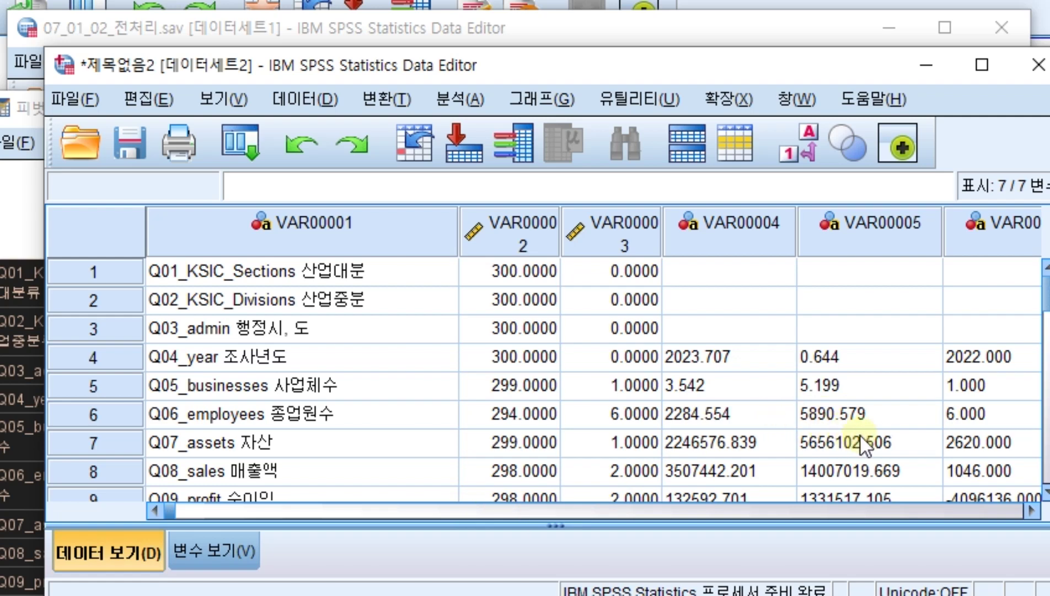
Format the mean, standard deviation, minimum and maximum cells of the 통계량 pivot table as #.# numbers with 6 decimal places
{"action": "key", "text": "alt+Tab"}
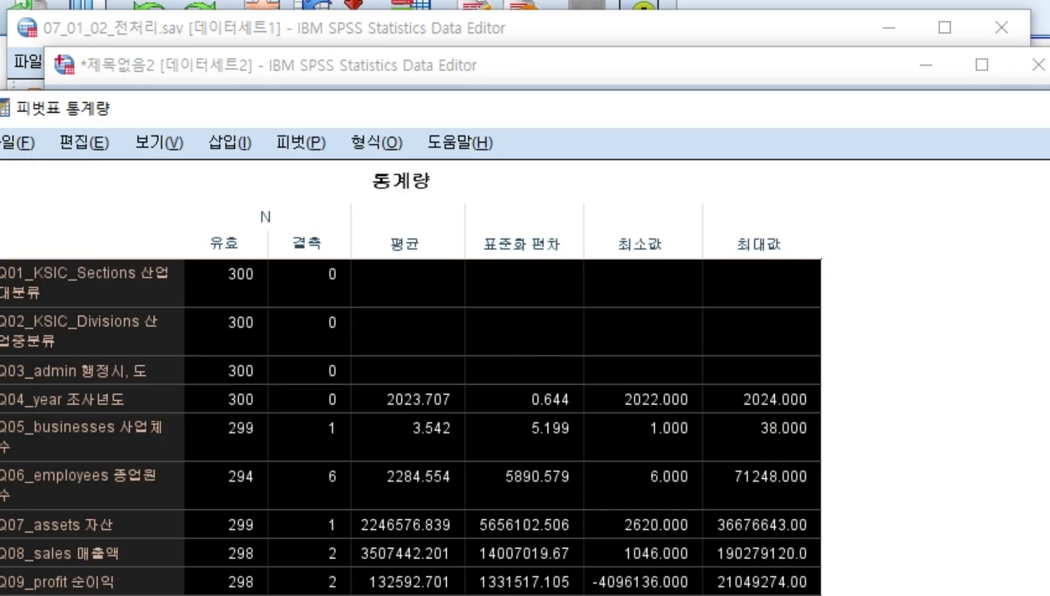
{"action": "left_click", "coordinate": [478, 401]}
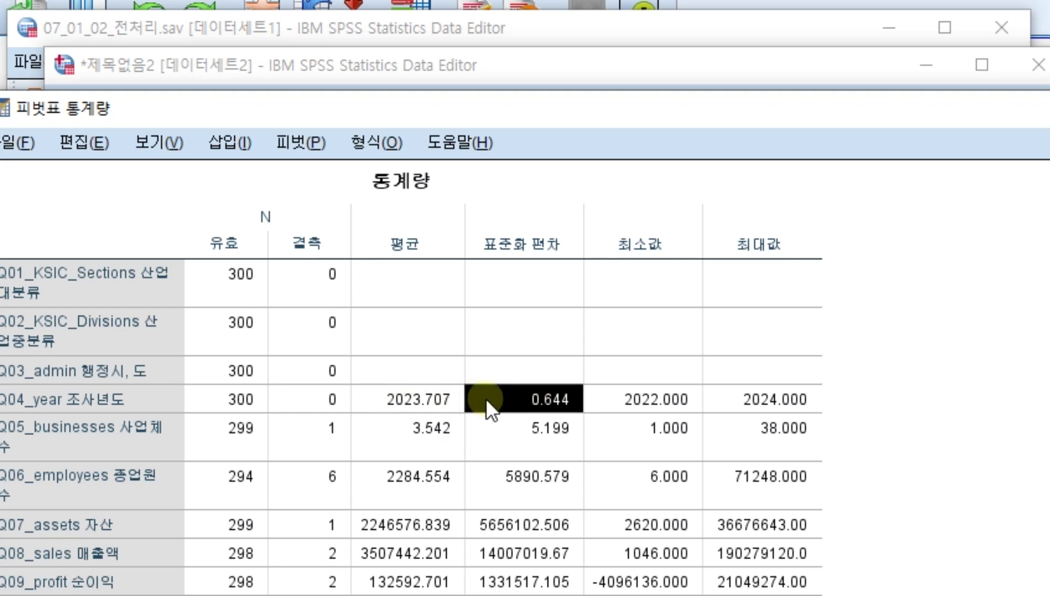
{"action": "left_click_drag", "start_coordinate": [415, 283], "coordinate": [767, 595]}
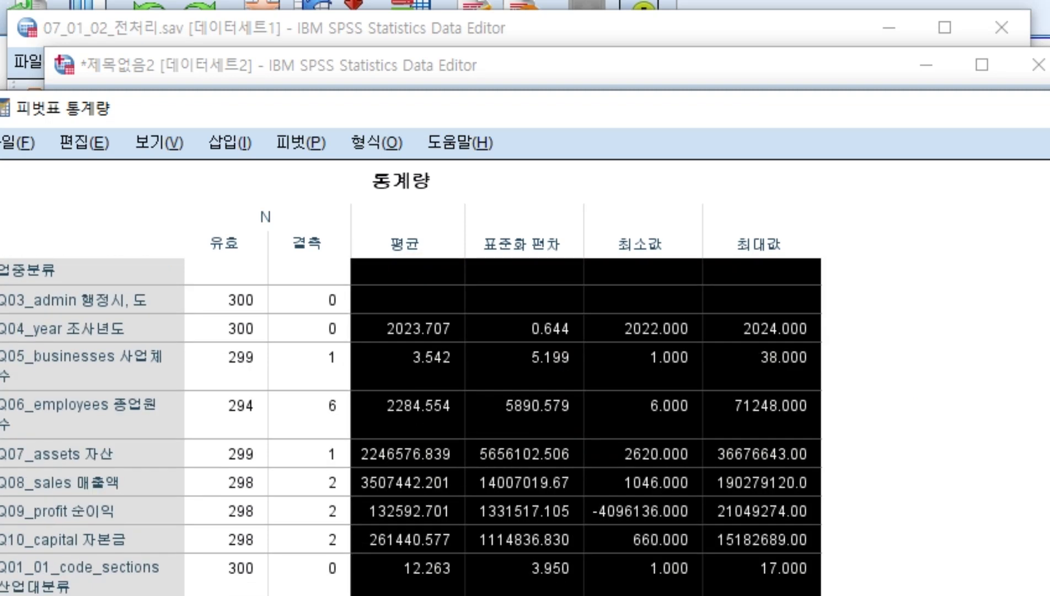
{"action": "right_click", "coordinate": [523, 286]}
{"action": "left_click", "coordinate": [590, 594]}
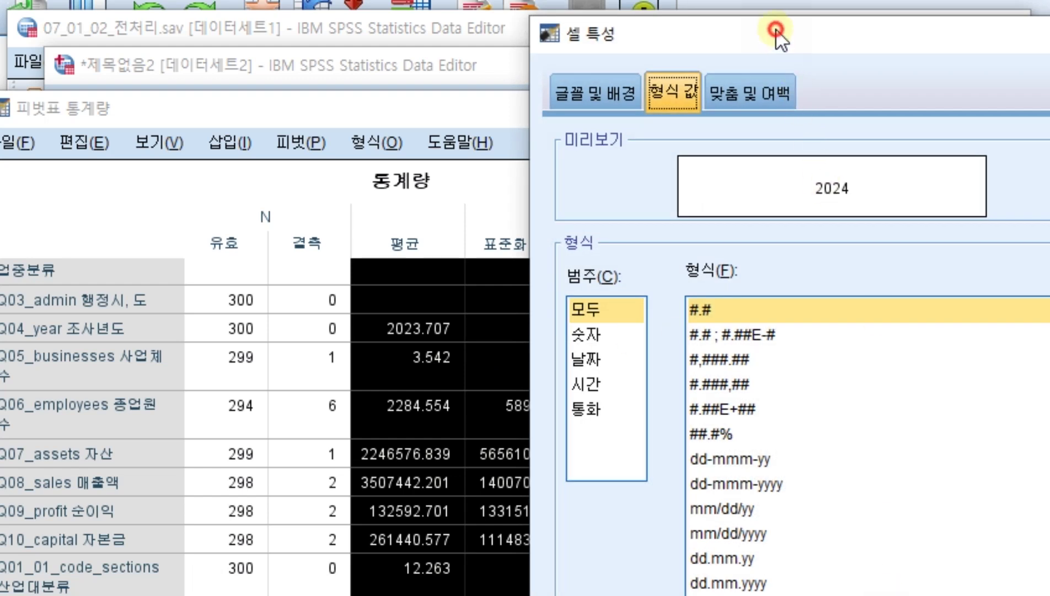
{"action": "left_click_drag", "start_coordinate": [778, 32], "coordinate": [452, 0]}
{"action": "left_click", "coordinate": [560, 483]}
{"action": "left_click", "coordinate": [559, 483]}
{"action": "left_click", "coordinate": [560, 483]}
{"action": "left_click", "coordinate": [559, 484]}
{"action": "left_click", "coordinate": [559, 483]}
{"action": "left_click", "coordinate": [559, 483]}
{"action": "left_click", "coordinate": [535, 573]}
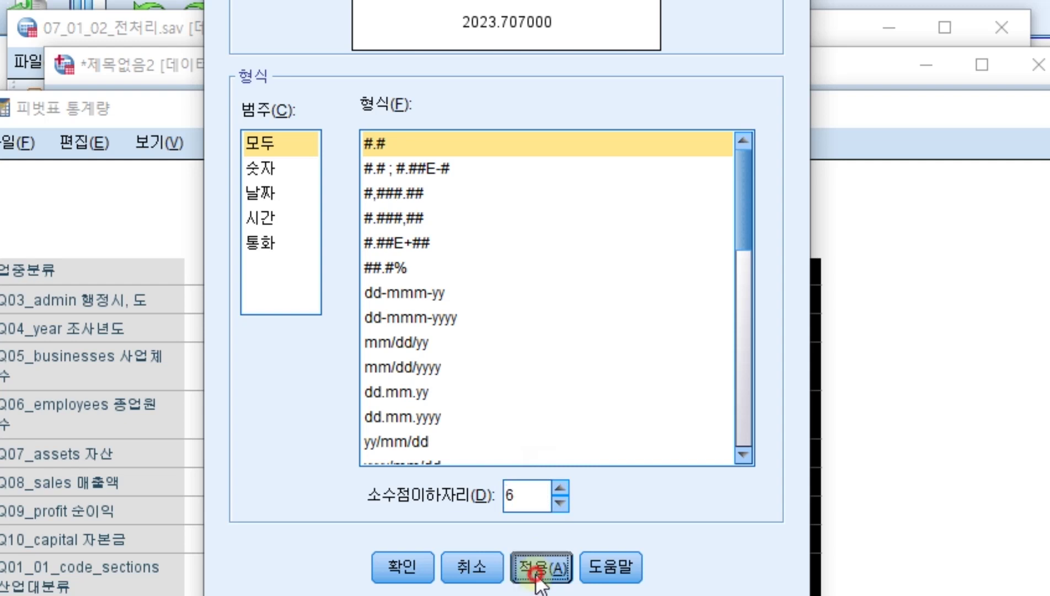
{"action": "left_click", "coordinate": [392, 568]}
{"action": "left_click", "coordinate": [682, 455]}
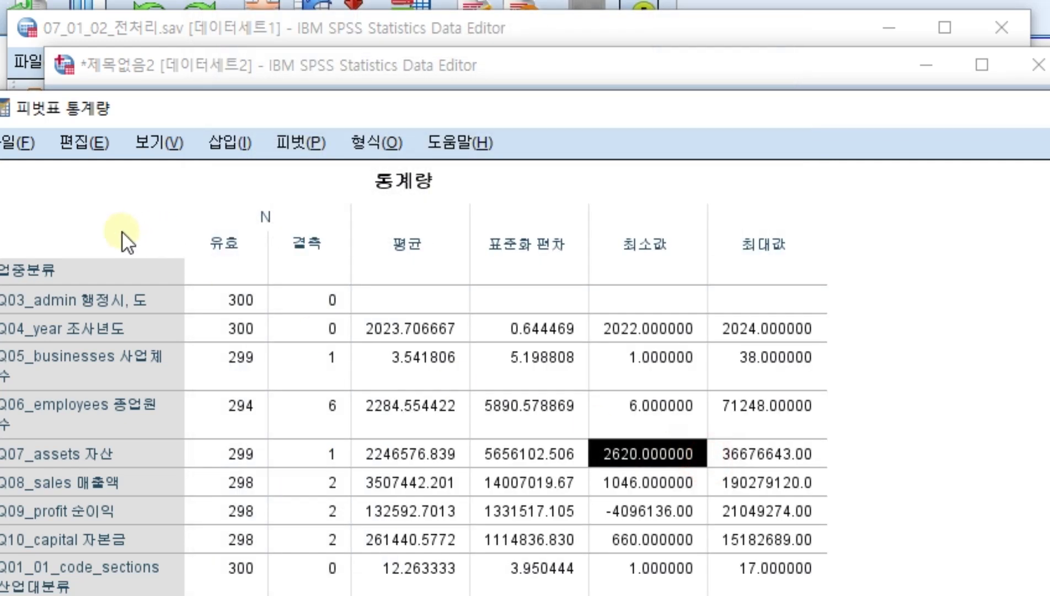
Copy the reformatted variable rows of the 통계량 table and paste them over the new dataset's contents from the first cell
{"action": "left_click_drag", "start_coordinate": [116, 272], "coordinate": [518, 590]}
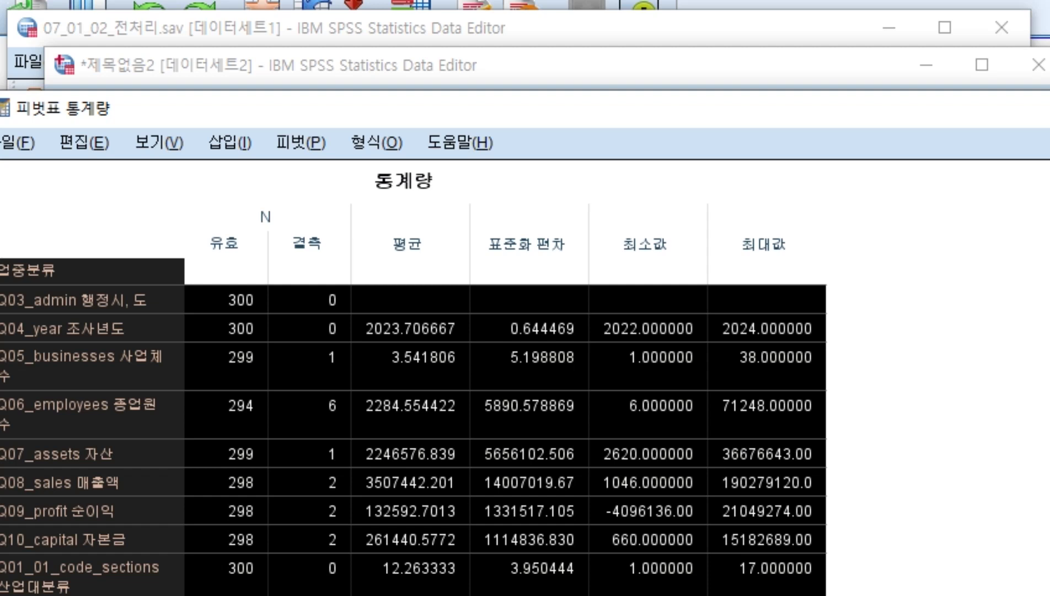
{"action": "key", "text": "alt+Tab"}
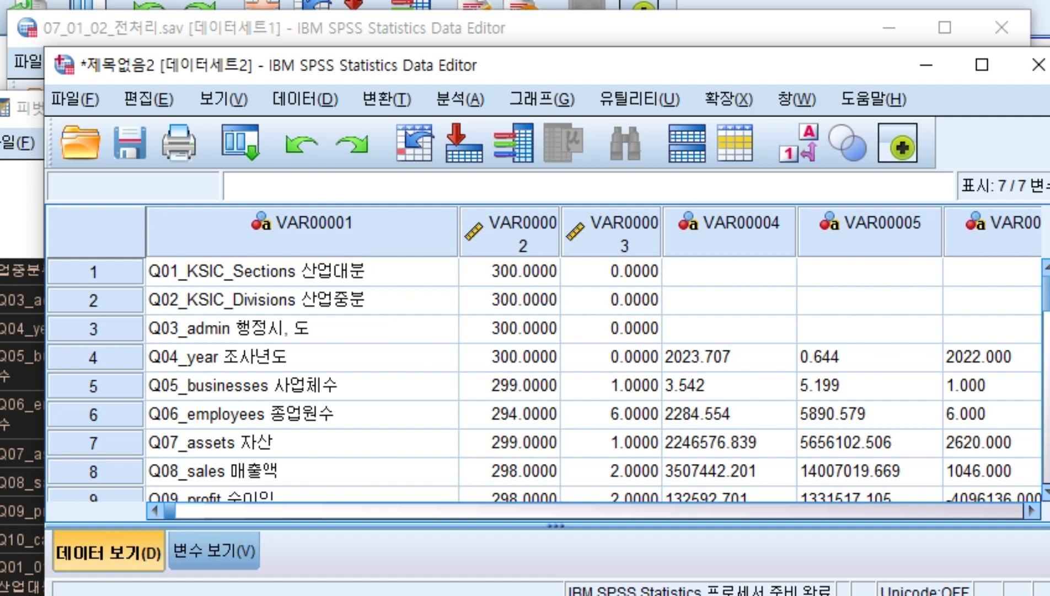
{"action": "left_click", "coordinate": [221, 270]}
{"action": "right_click", "coordinate": [221, 269]}
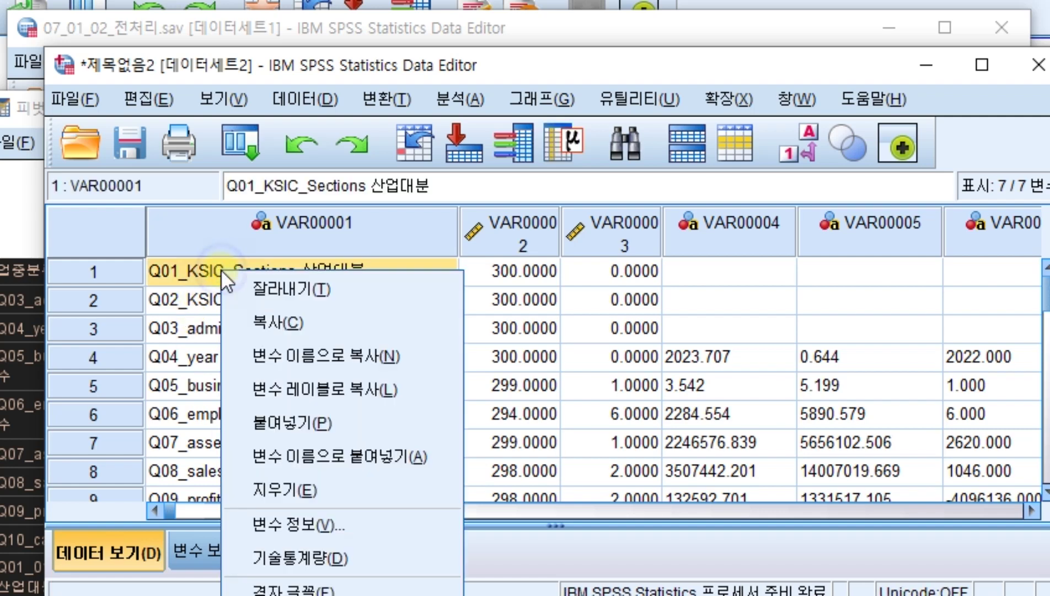
{"action": "left_click", "coordinate": [291, 422]}
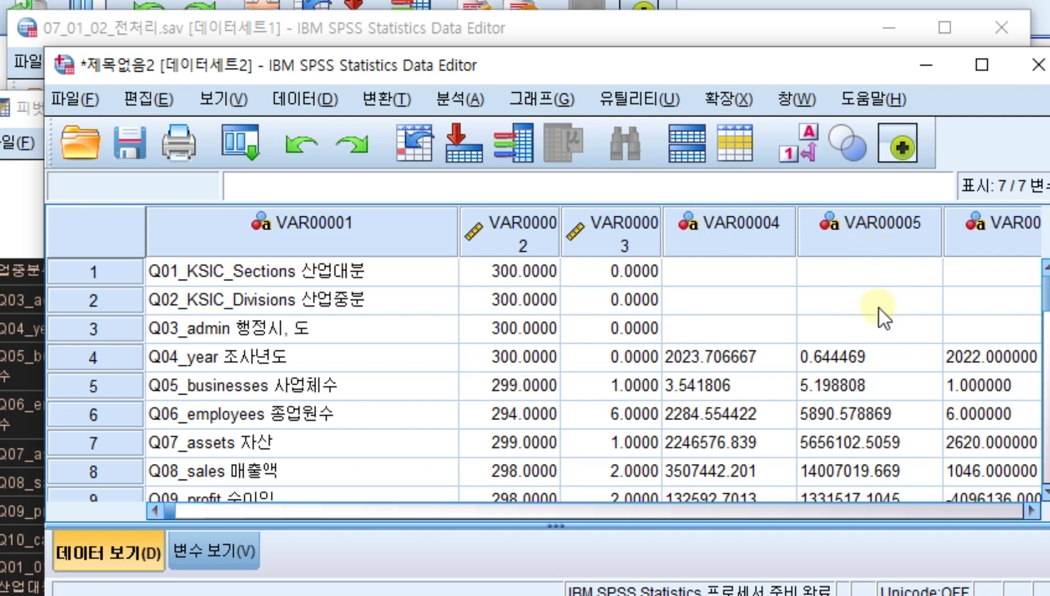
Check the blank VAR00004 cells in the first three rows and set the variable's type to 숫자 (numeric)
{"action": "left_click", "coordinate": [703, 268]}
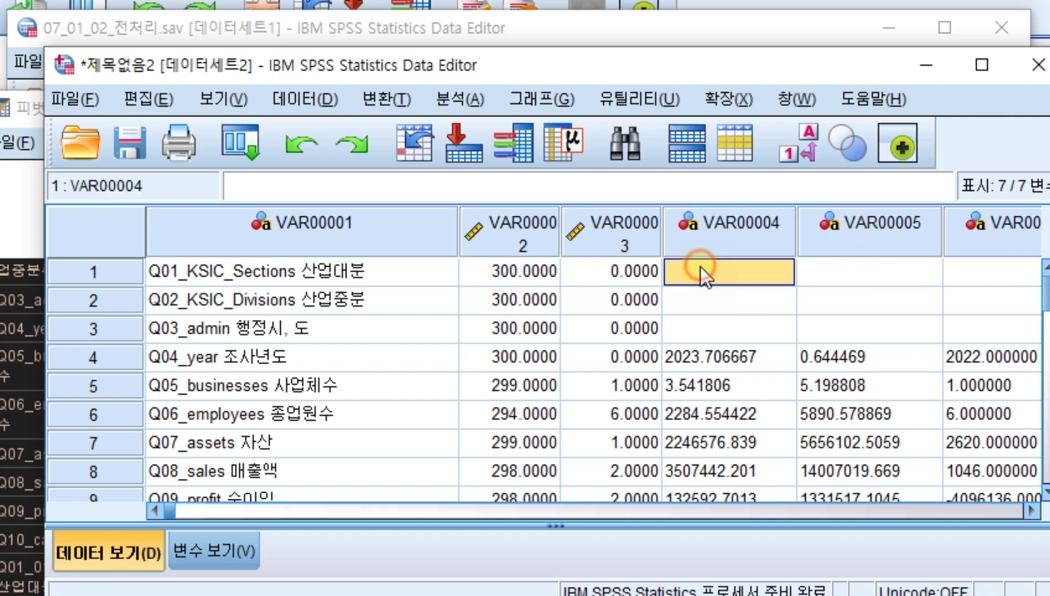
{"action": "left_click", "coordinate": [706, 302]}
{"action": "left_click", "coordinate": [715, 331]}
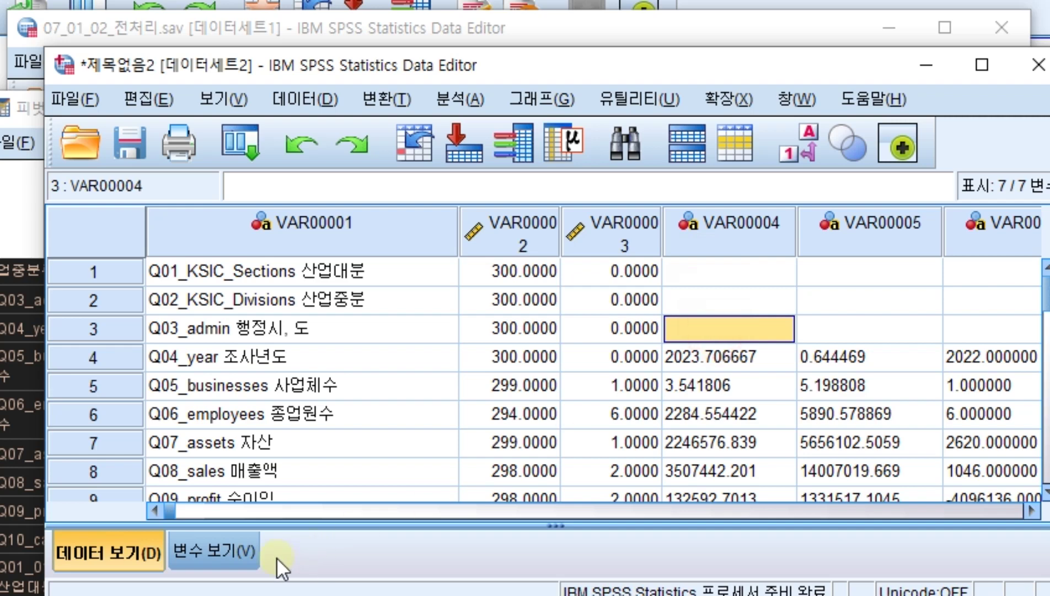
{"action": "left_click", "coordinate": [225, 553]}
{"action": "left_click", "coordinate": [348, 303]}
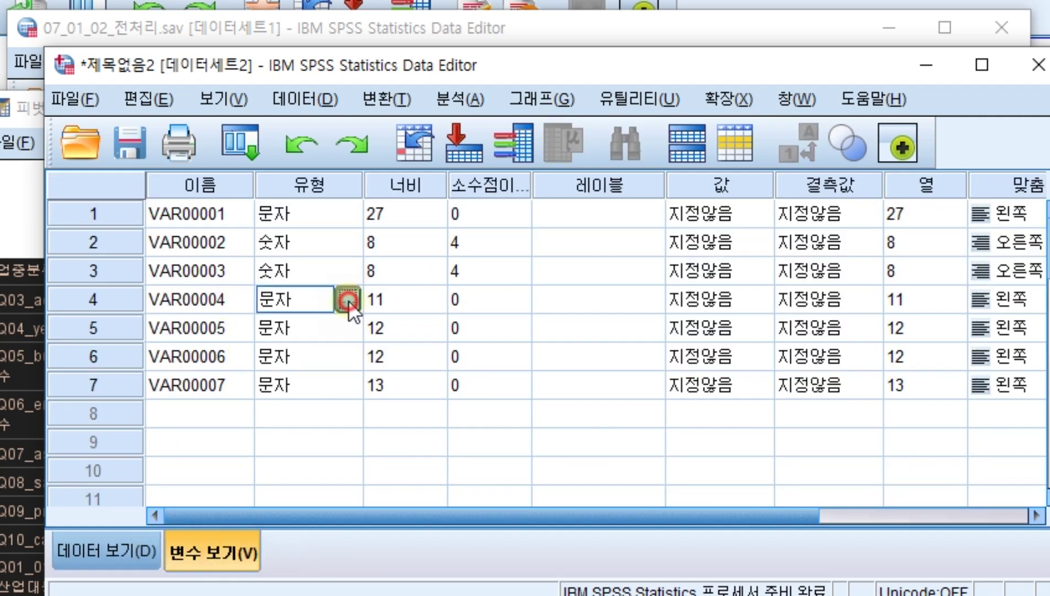
{"action": "left_click", "coordinate": [348, 300]}
{"action": "left_click", "coordinate": [344, 168]}
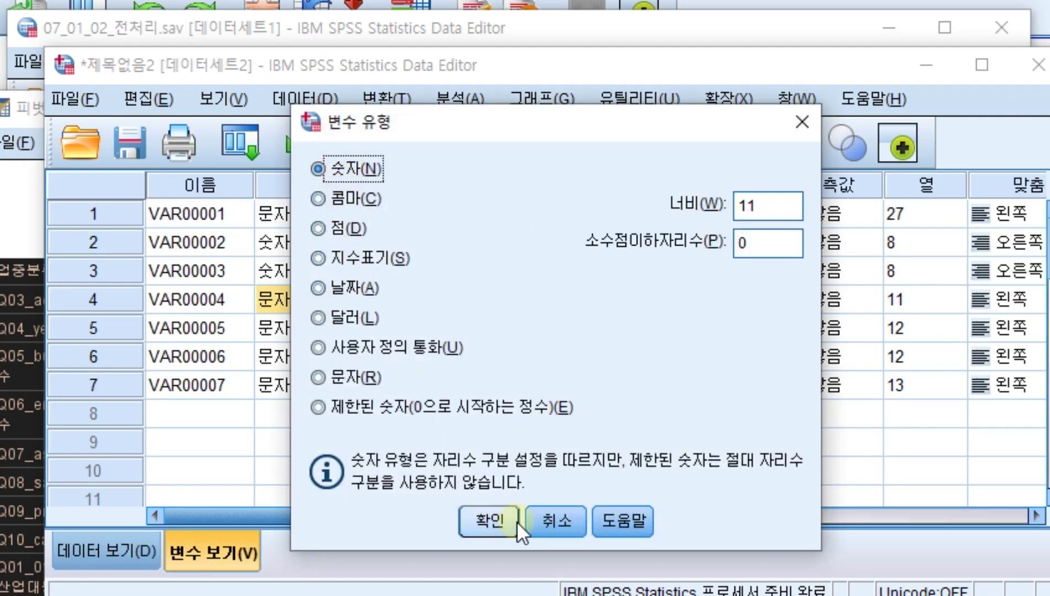
{"action": "left_click", "coordinate": [488, 520]}
Set the variable type of VAR00005, VAR00006 and VAR00007 to 숫자 (numeric)
{"action": "left_click", "coordinate": [325, 327]}
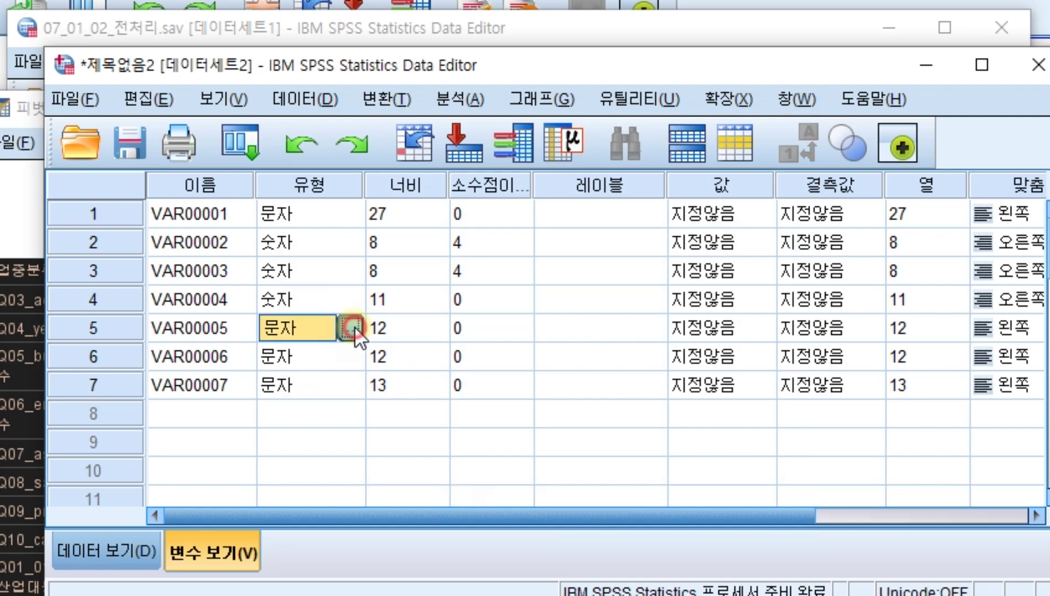
{"action": "left_click", "coordinate": [348, 327]}
{"action": "left_click", "coordinate": [340, 167]}
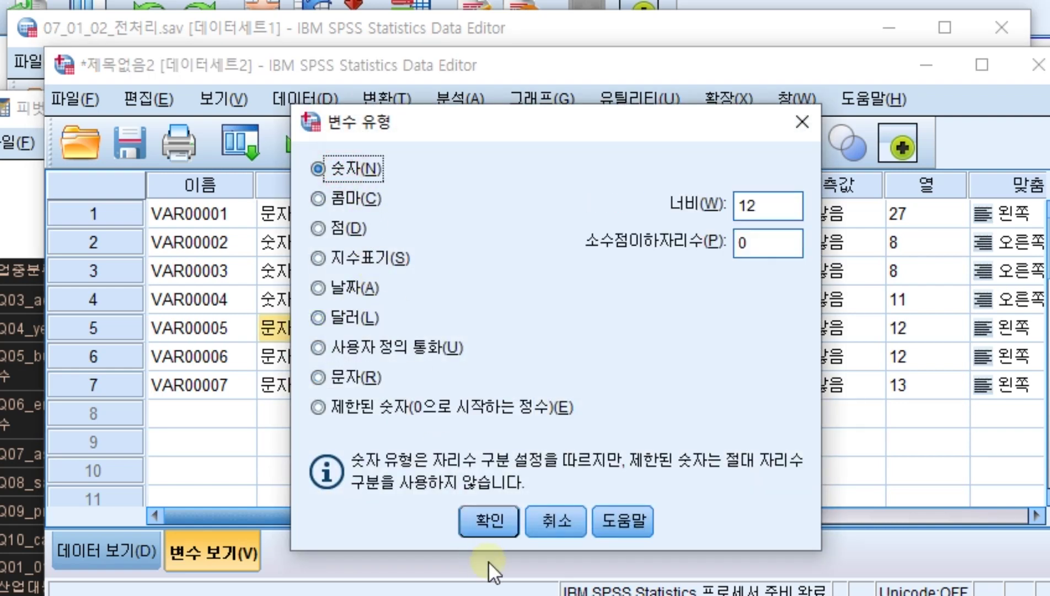
{"action": "left_click", "coordinate": [490, 521]}
{"action": "left_click", "coordinate": [359, 358]}
{"action": "left_click", "coordinate": [358, 358]}
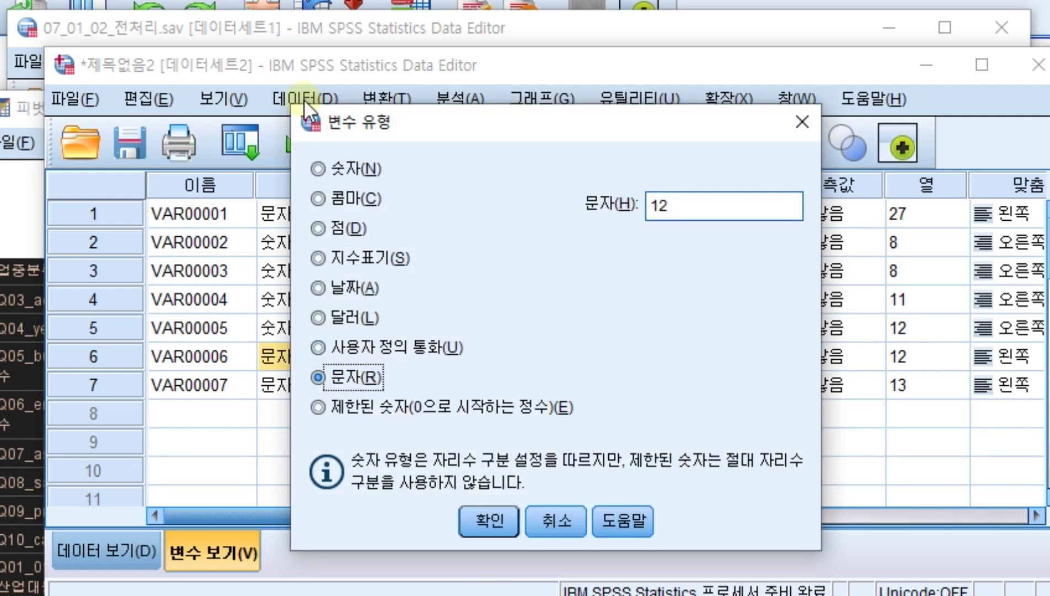
{"action": "left_click", "coordinate": [328, 163]}
{"action": "left_click", "coordinate": [472, 521]}
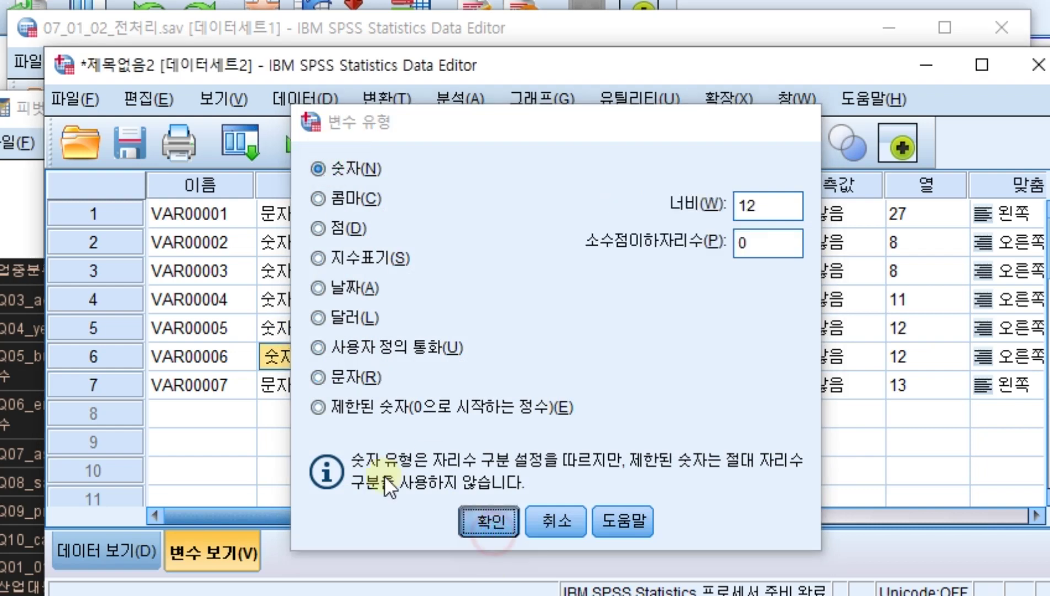
{"action": "left_click", "coordinate": [331, 386]}
{"action": "left_click", "coordinate": [349, 385]}
{"action": "left_click", "coordinate": [353, 169]}
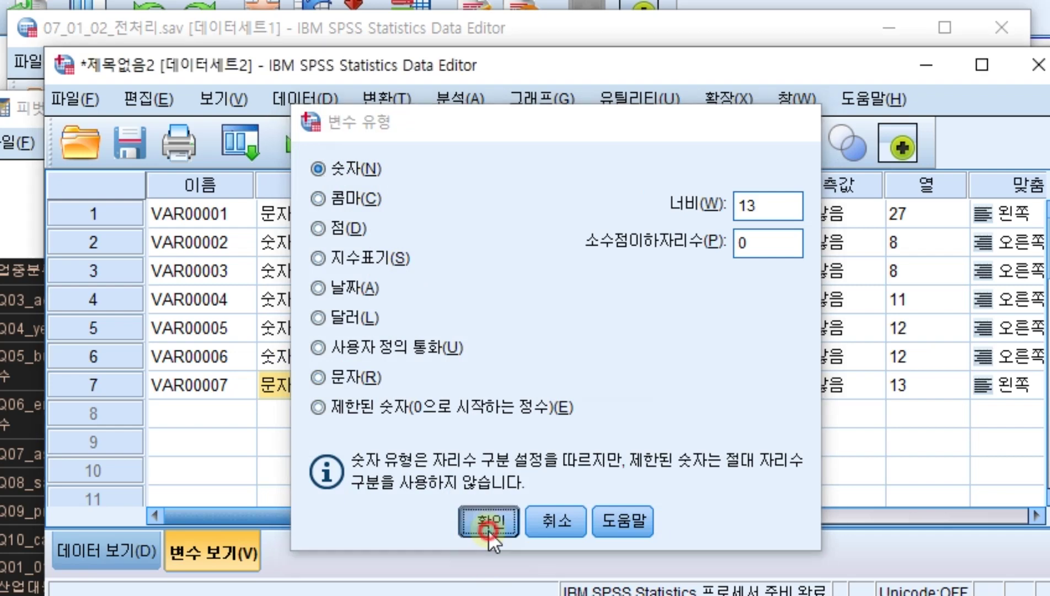
{"action": "left_click", "coordinate": [488, 529]}
Rename the first three variables as 변수명, 유효수 and 결측값
{"action": "left_click", "coordinate": [157, 213]}
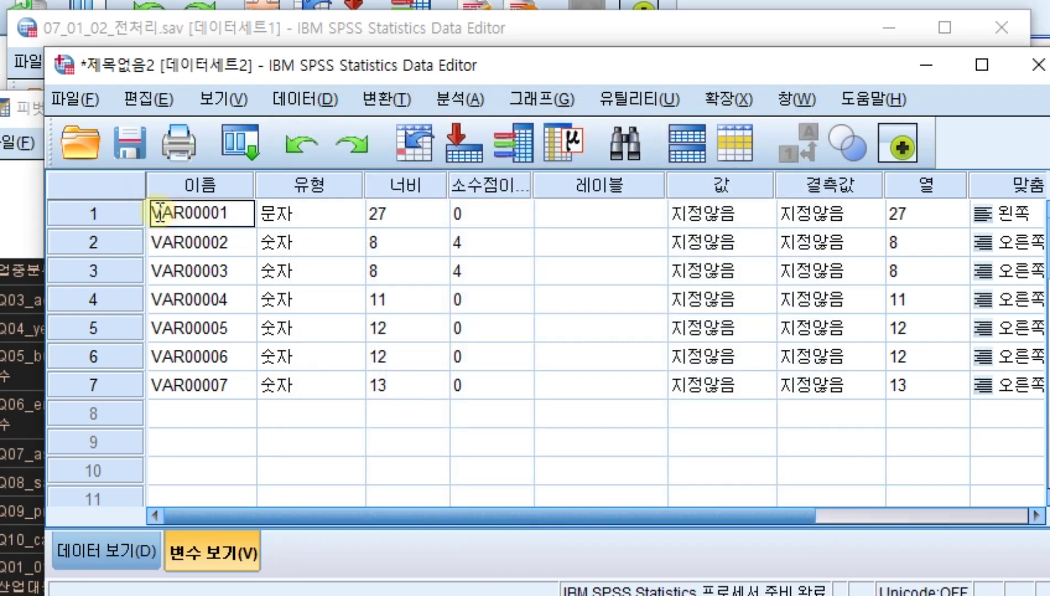
{"action": "double_click", "coordinate": [160, 212]}
{"action": "key", "text": "BackSpace"}
{"action": "type", "text": "변수명"}
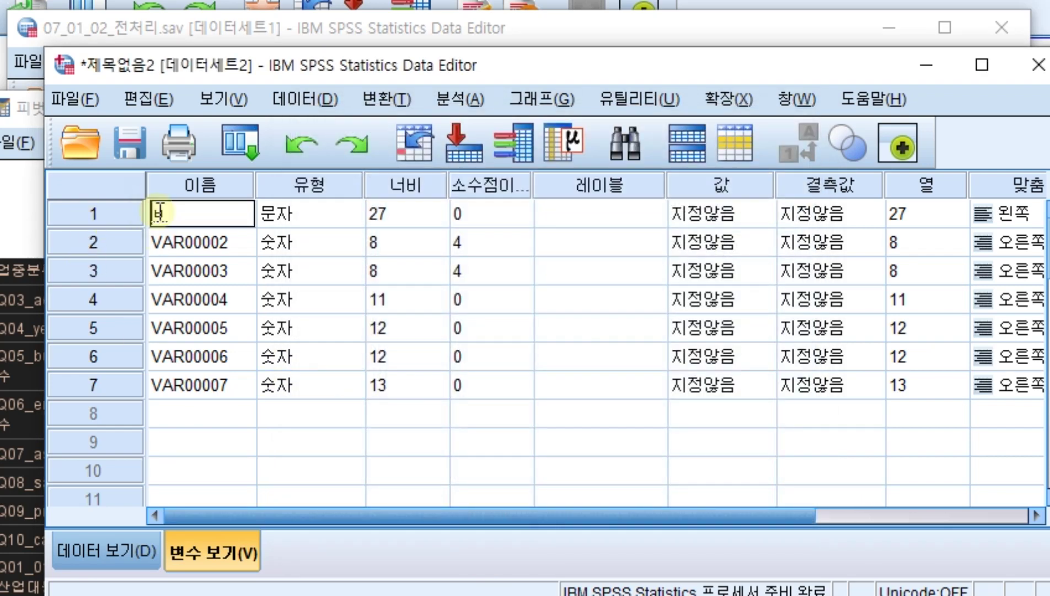
{"action": "key", "text": "Return"}
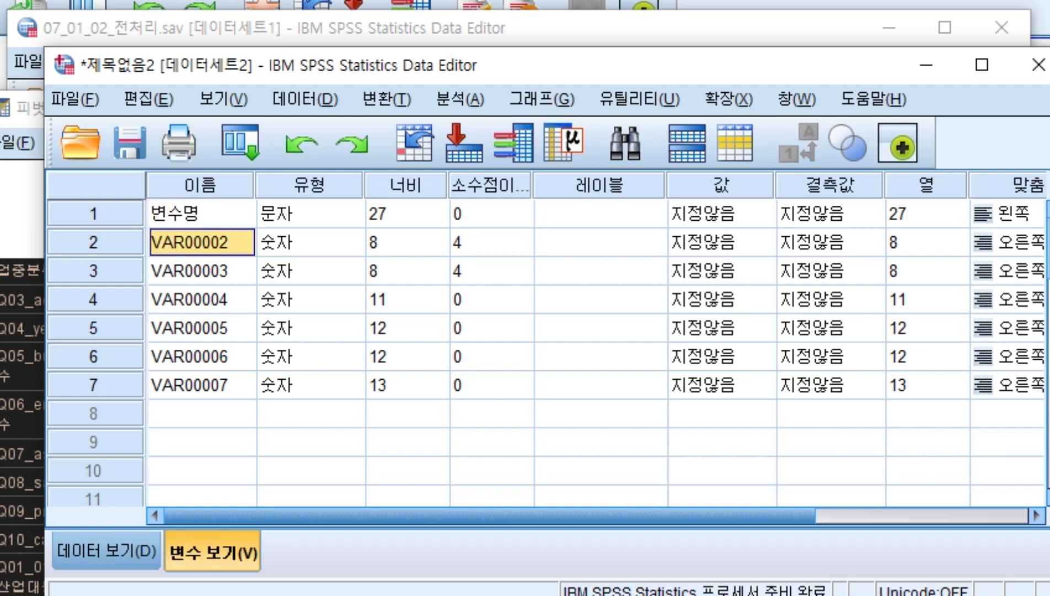
{"action": "left_click", "coordinate": [469, 520]}
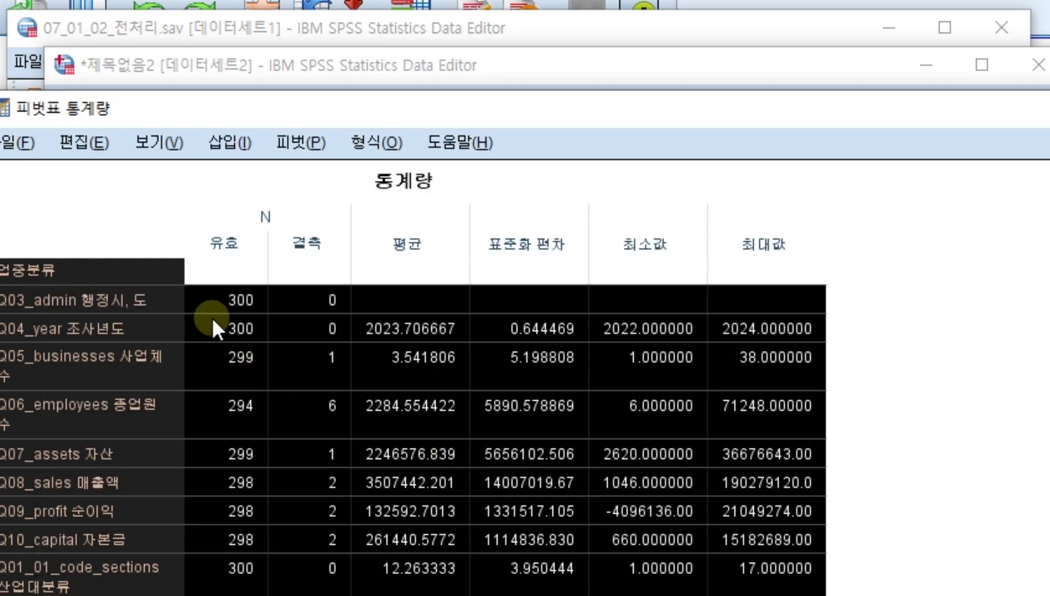
{"action": "key", "text": "alt+Tab"}
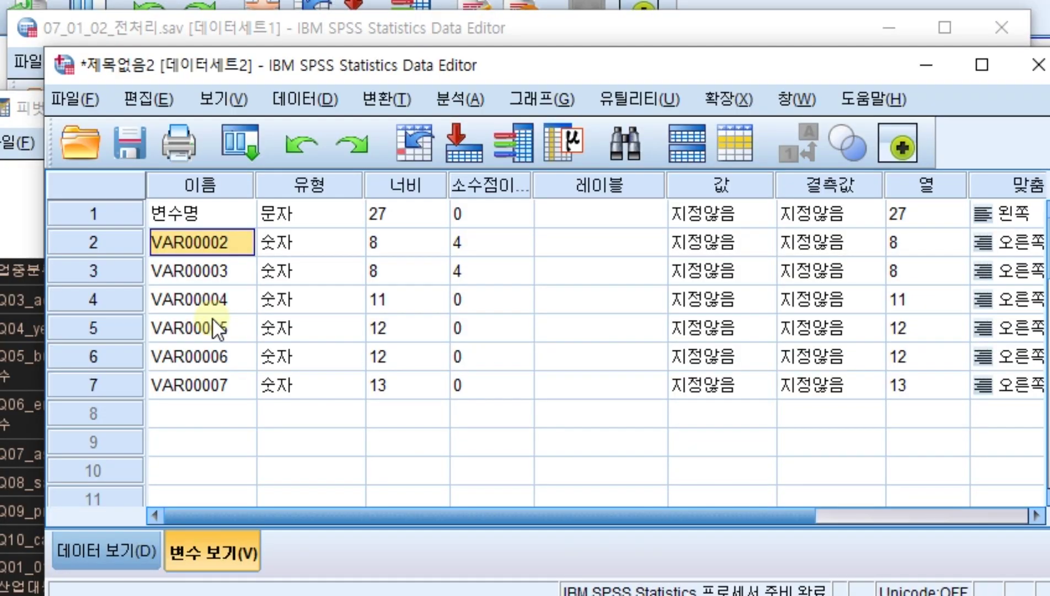
{"action": "type", "text": "유효수"}
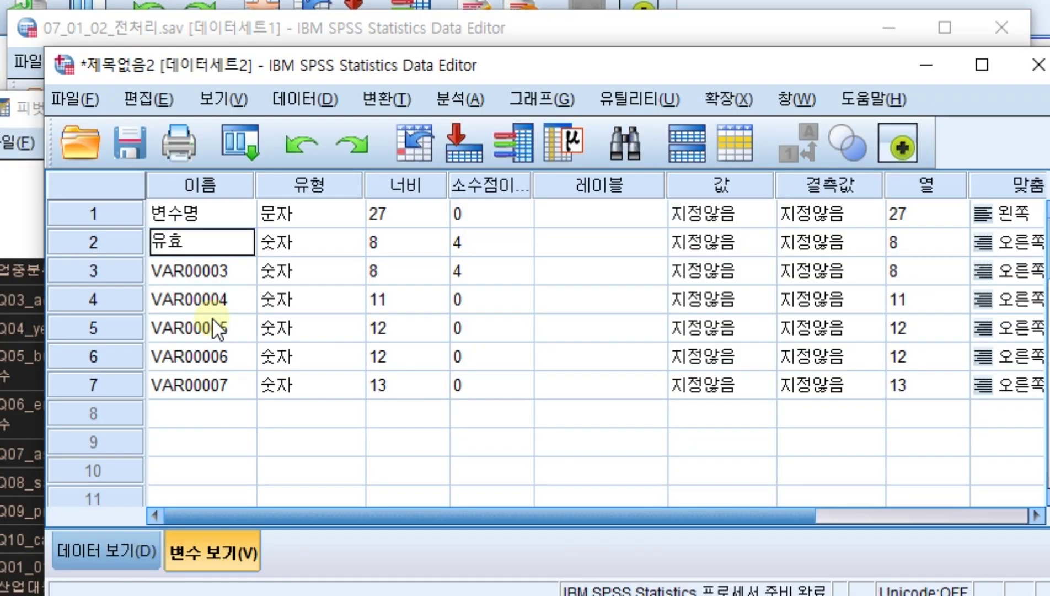
{"action": "key", "text": "Return"}
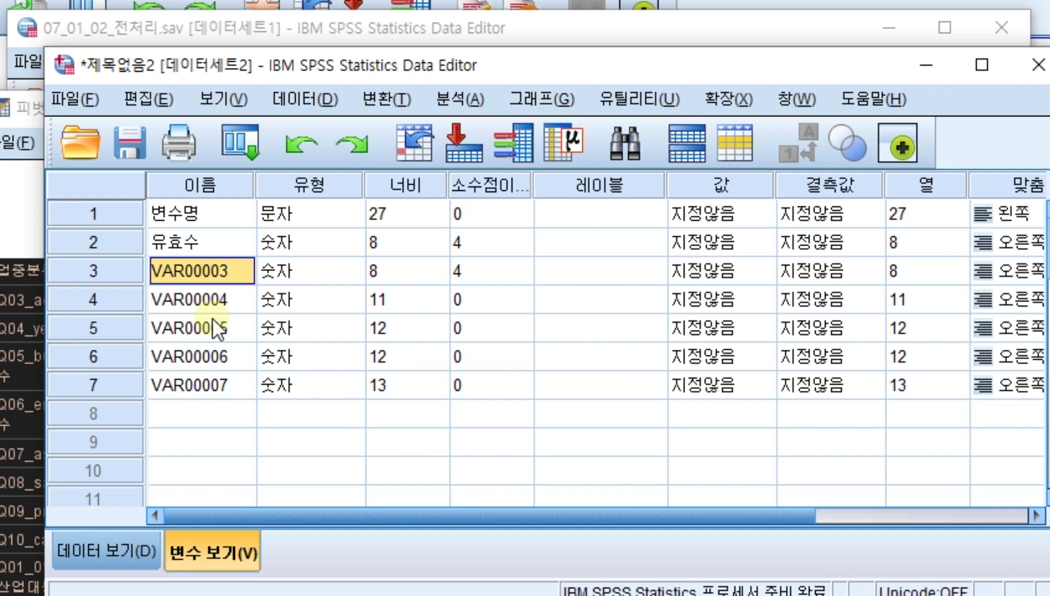
{"action": "type", "text": "결측값"}
{"action": "key", "text": "Return"}
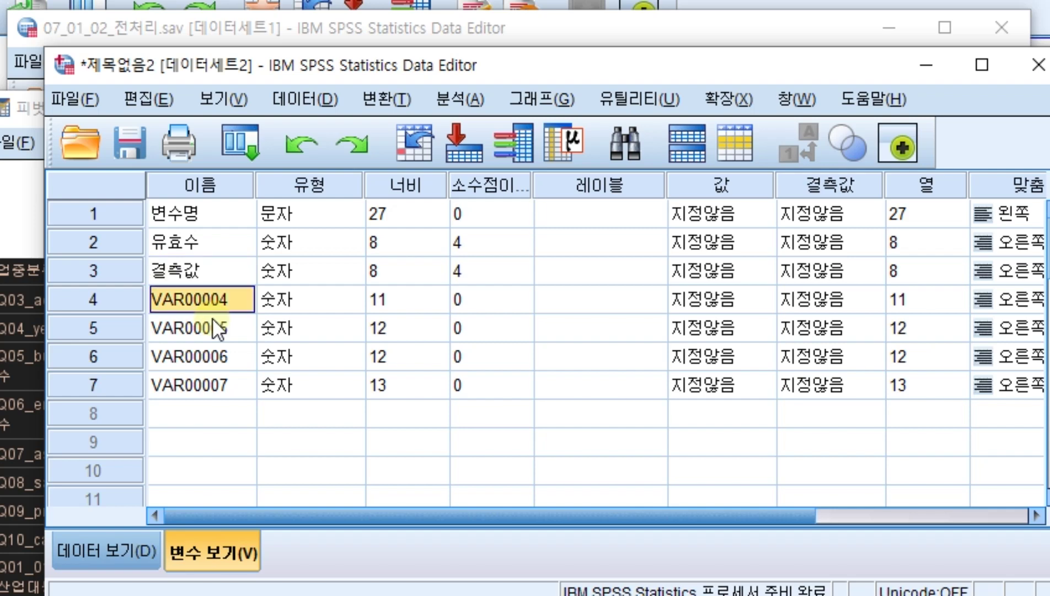
Rename VAR00004 through VAR00007 as 평균, 표준편차, 최소 and 최대, following the pivot table's column headings
{"action": "key", "text": "alt+Tab"}
{"action": "key", "text": "alt+Tab"}
{"action": "type", "text": "평균"}
{"action": "key", "text": "Return"}
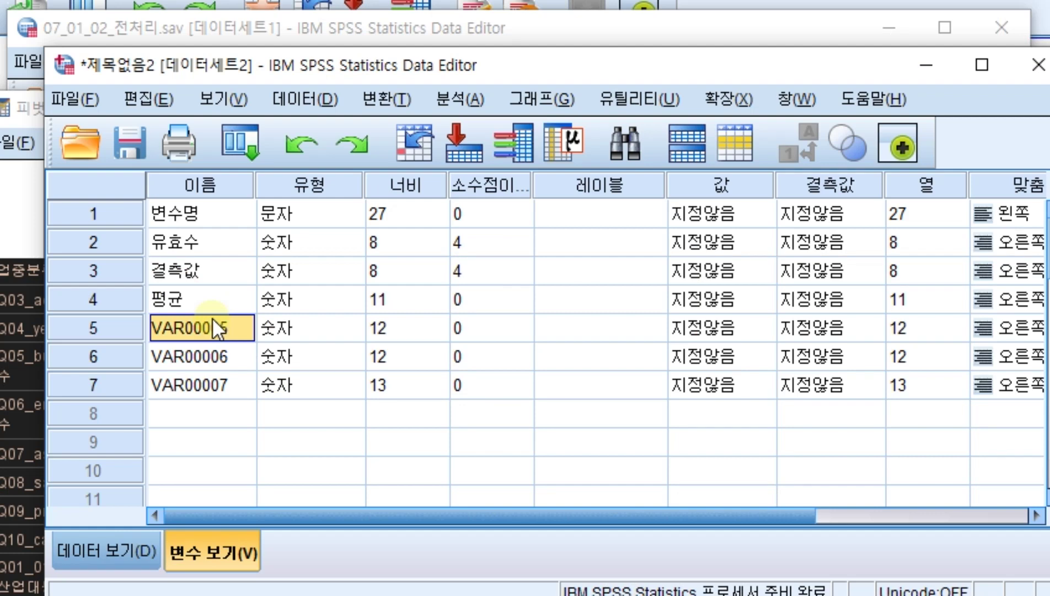
{"action": "type", "text": "표준편차"}
{"action": "key", "text": "Return"}
{"action": "key", "text": "alt+Tab"}
{"action": "key", "text": "alt+Tab"}
{"action": "type", "text": "최소"}
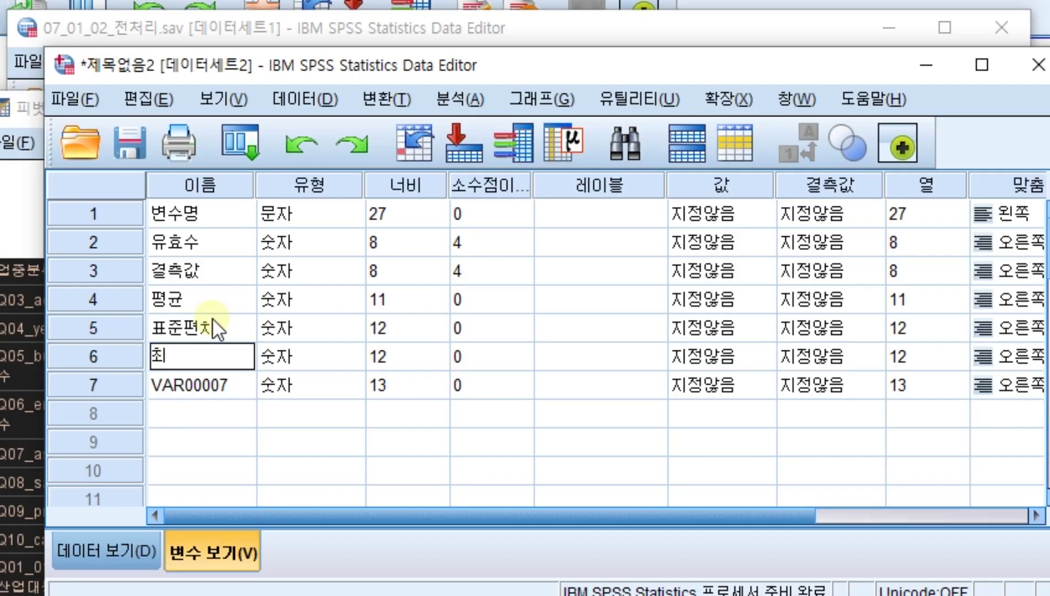
{"action": "key", "text": "Return"}
{"action": "type", "text": "최대"}
{"action": "key", "text": "Return"}
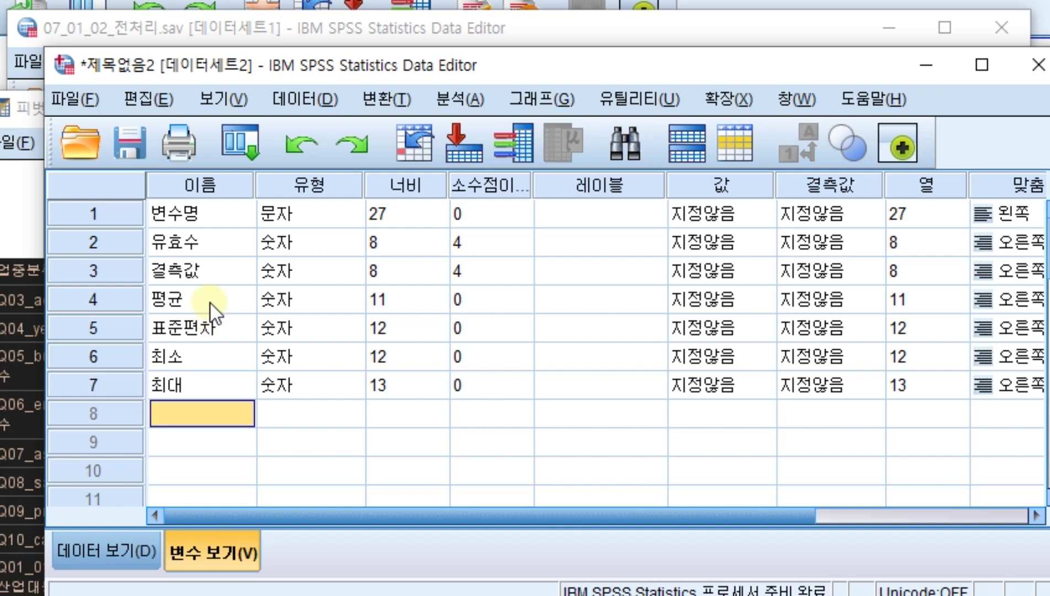
Save the new dataset in the SPSS folder as 07_01_03_기본기술통계량.sav
{"action": "left_click", "coordinate": [141, 95]}
{"action": "mouse_move", "coordinate": [55, 102]}
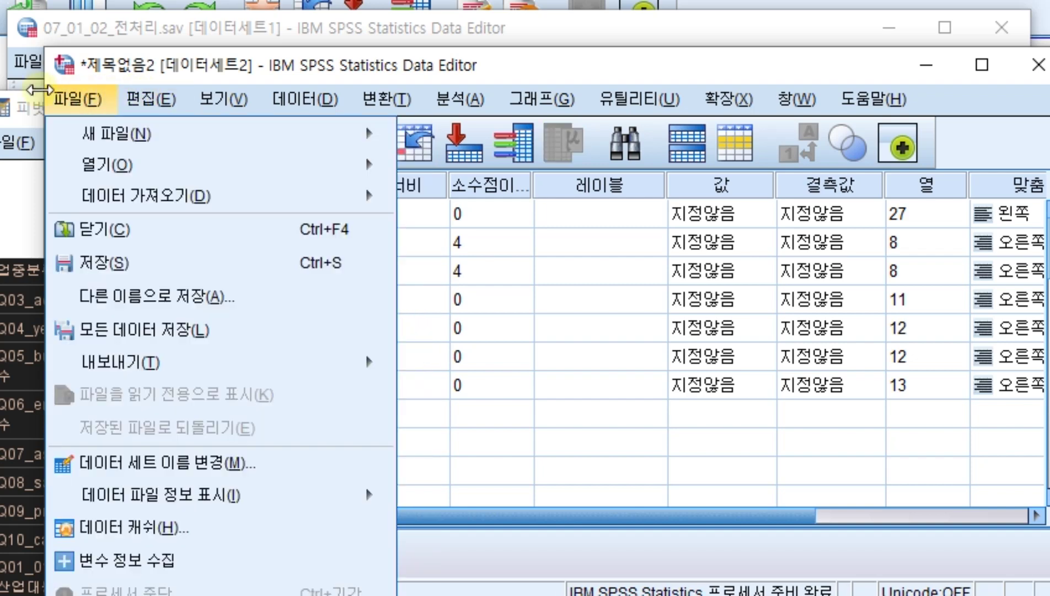
{"action": "left_click", "coordinate": [127, 293]}
{"action": "left_click", "coordinate": [368, 145]}
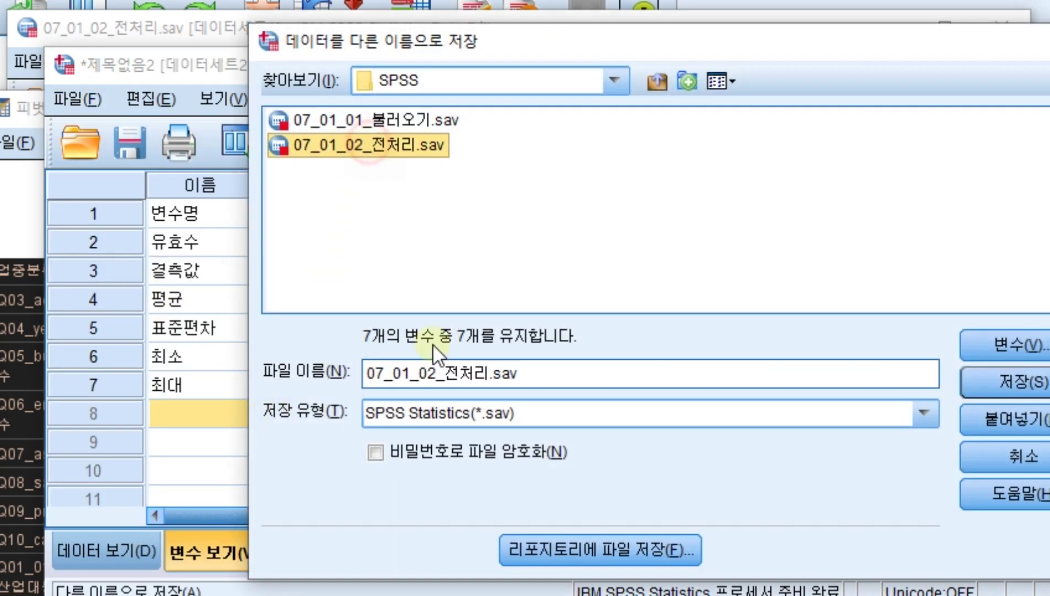
{"action": "left_click", "coordinate": [432, 373]}
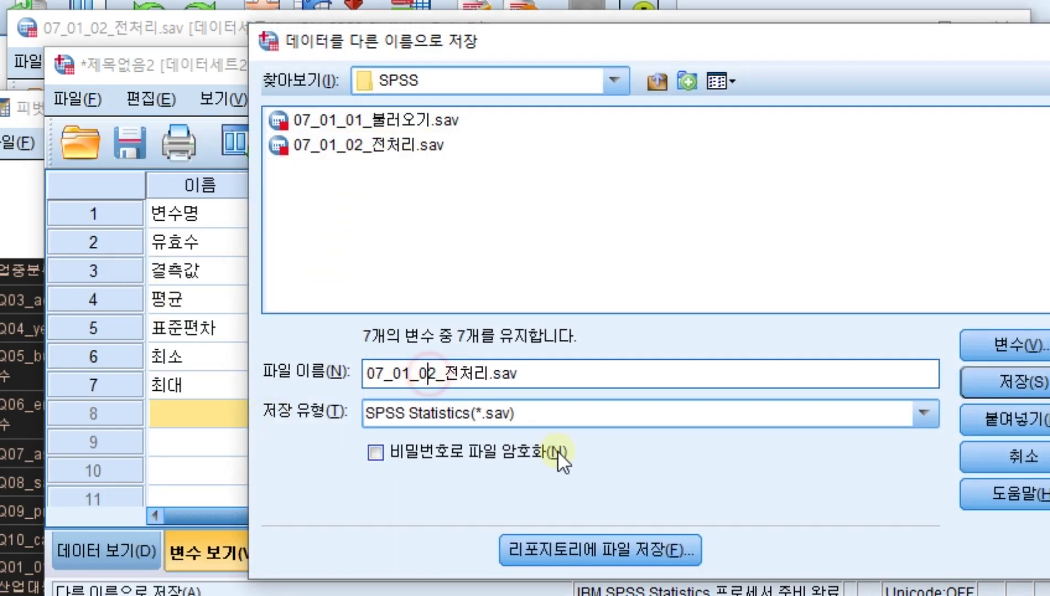
{"action": "key", "text": "BackSpace"}
{"action": "type", "text": "3"}
{"action": "key", "text": "Right"}
{"action": "key", "text": "Right"}
{"action": "key", "text": "Left"}
{"action": "type", "text": "기본"}
{"action": "type", "text": "깄"}
{"action": "type", "text": "술통ㄱ"}
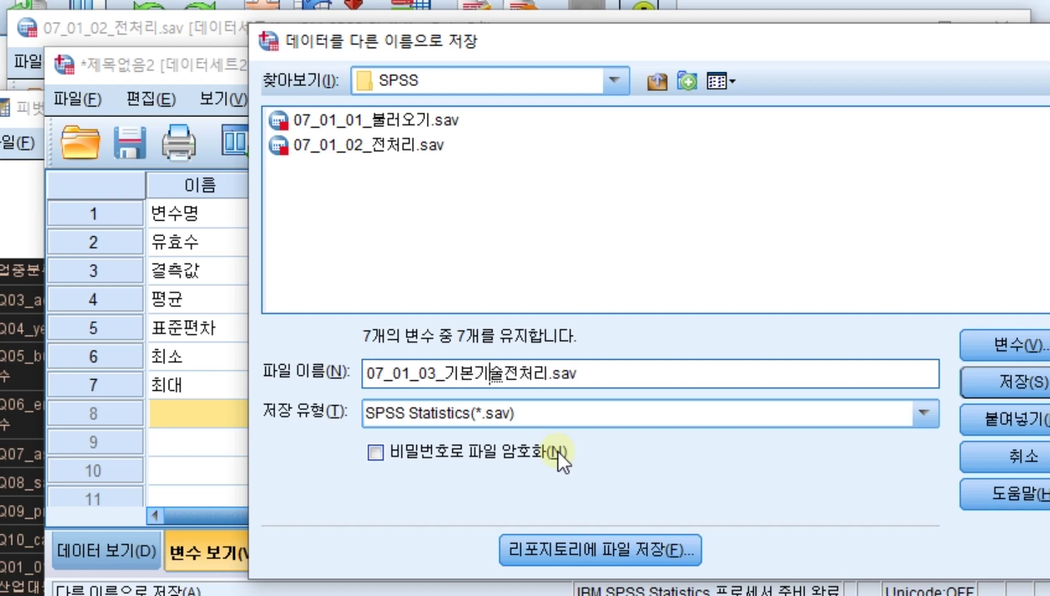
{"action": "type", "text": "계량"}
{"action": "key", "text": "Delete"}
{"action": "key", "text": "Delete"}
{"action": "key", "text": "Delete"}
{"action": "key", "text": "Return"}
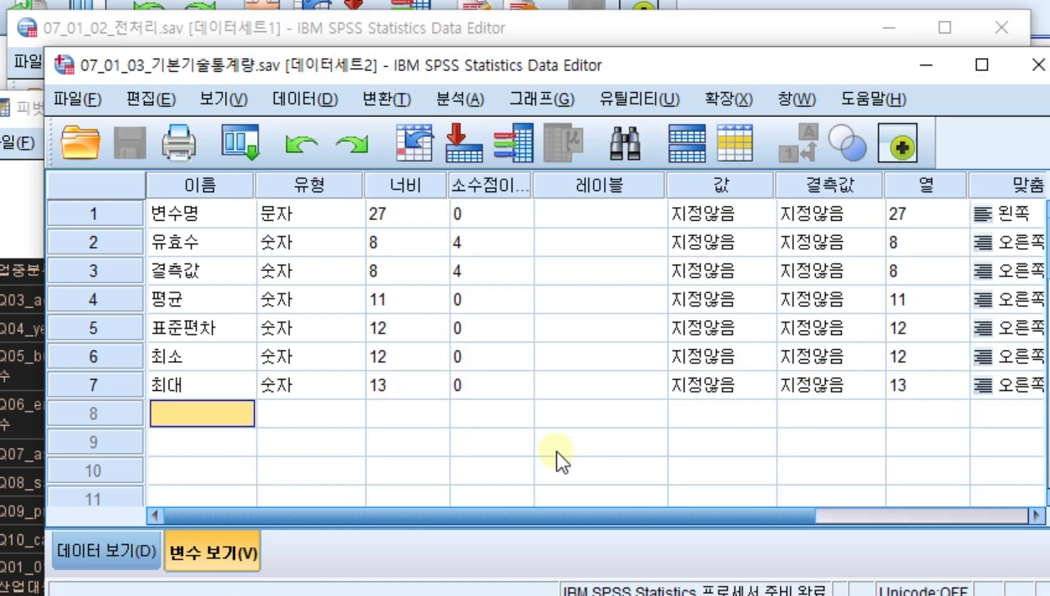
Check the statistics in the data view and set the decimal places of 평균 and 표준편차 to 3
{"action": "left_click", "coordinate": [105, 550]}
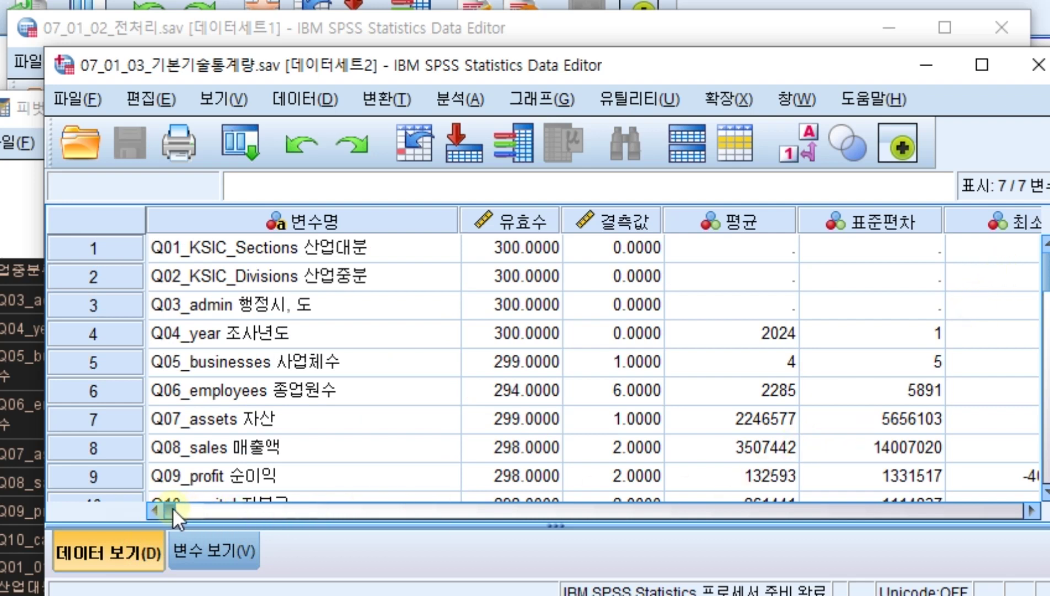
{"action": "left_click_drag", "start_coordinate": [174, 507], "coordinate": [420, 507]}
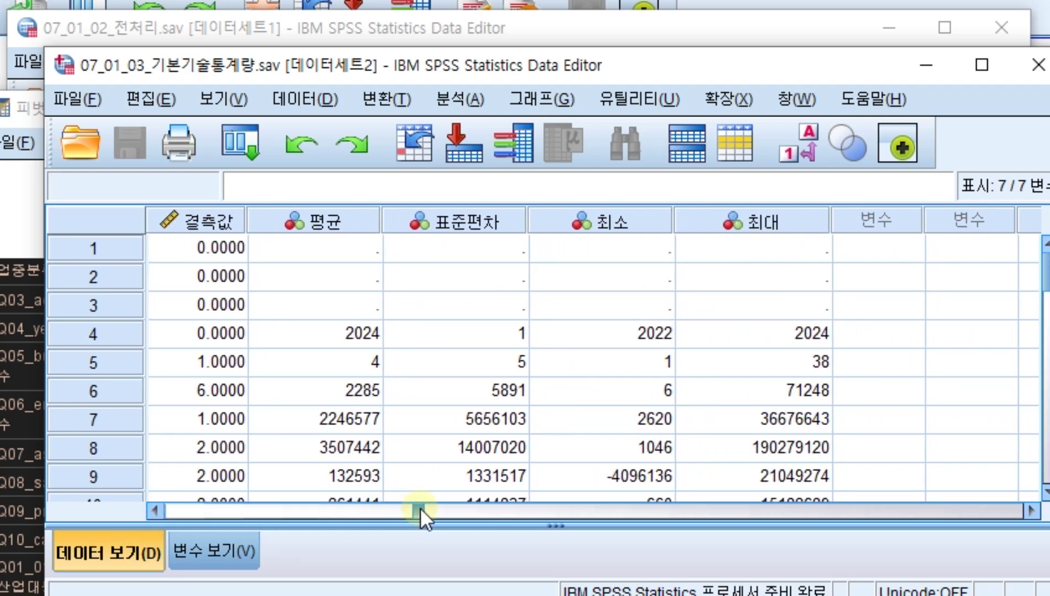
{"action": "mouse_move", "coordinate": [335, 212]}
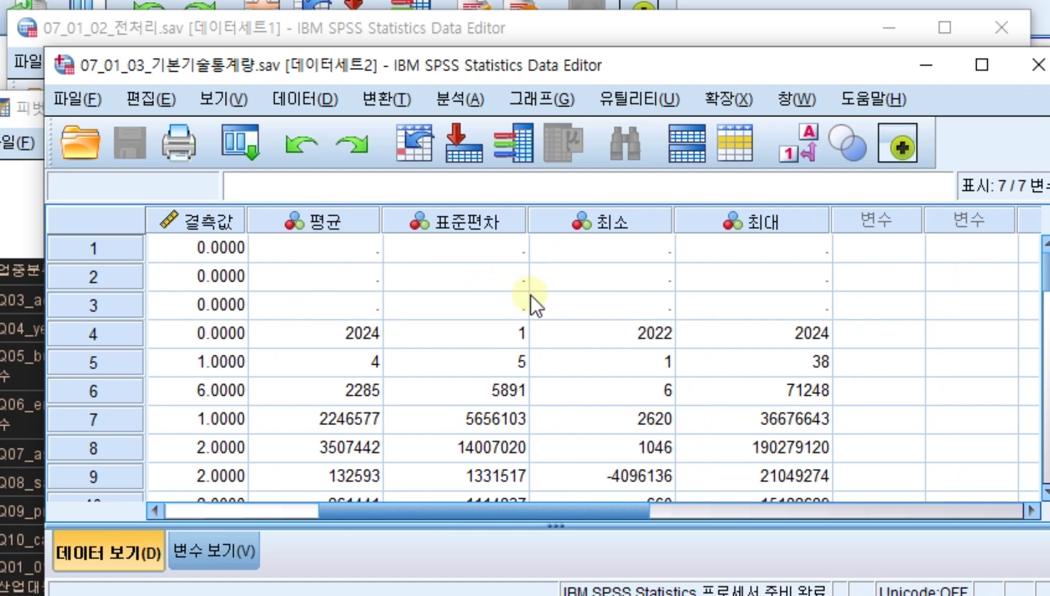
{"action": "left_click", "coordinate": [215, 558]}
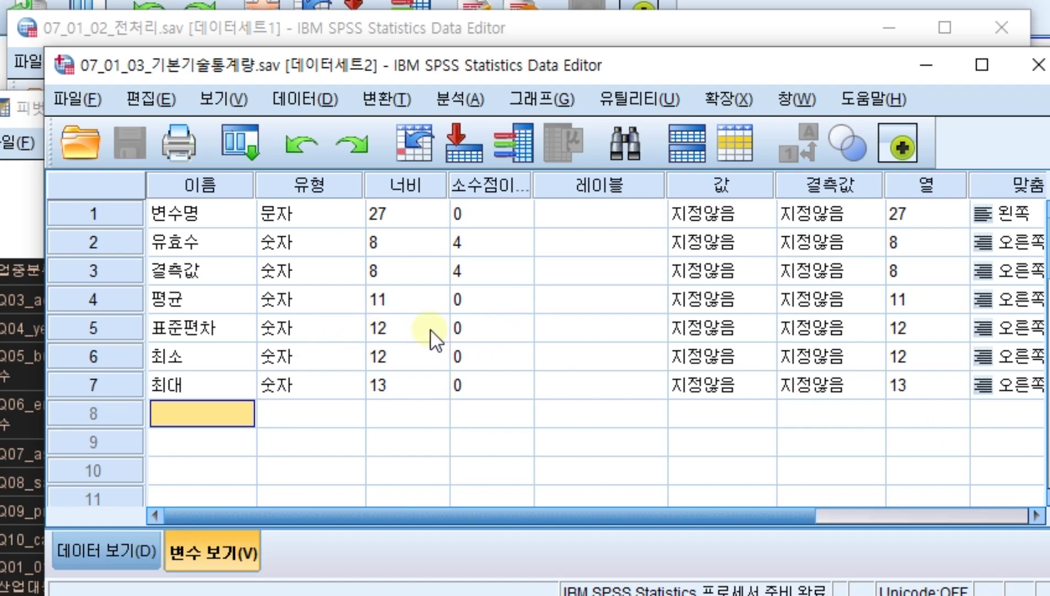
{"action": "left_click", "coordinate": [514, 297]}
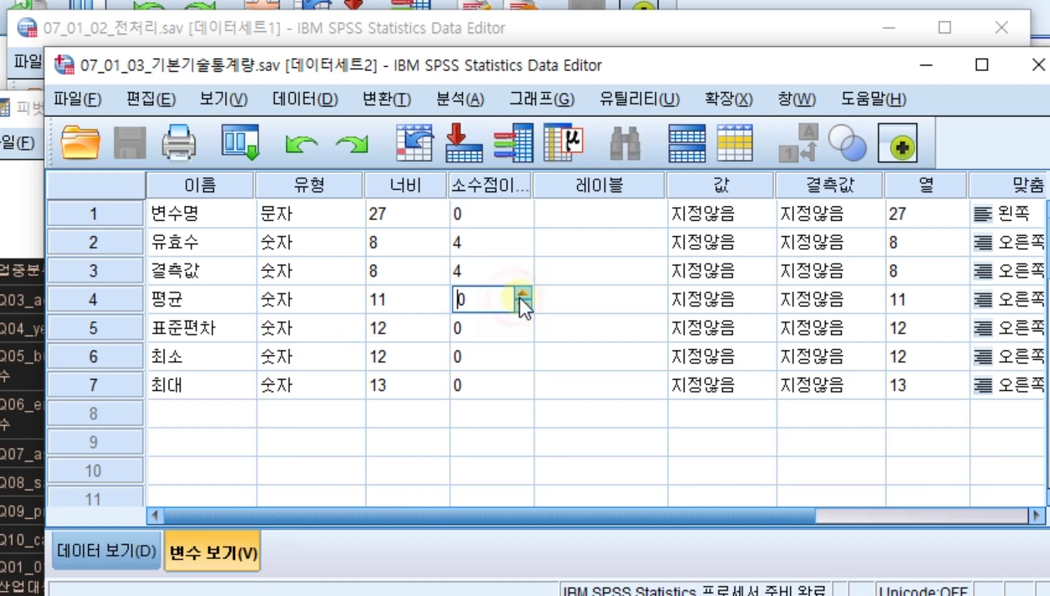
{"action": "left_click", "coordinate": [521, 292]}
{"action": "left_click", "coordinate": [521, 293]}
{"action": "left_click", "coordinate": [521, 292]}
{"action": "left_click", "coordinate": [522, 318]}
{"action": "left_click", "coordinate": [522, 317]}
{"action": "left_click", "coordinate": [522, 318]}
{"action": "left_click", "coordinate": [523, 318]}
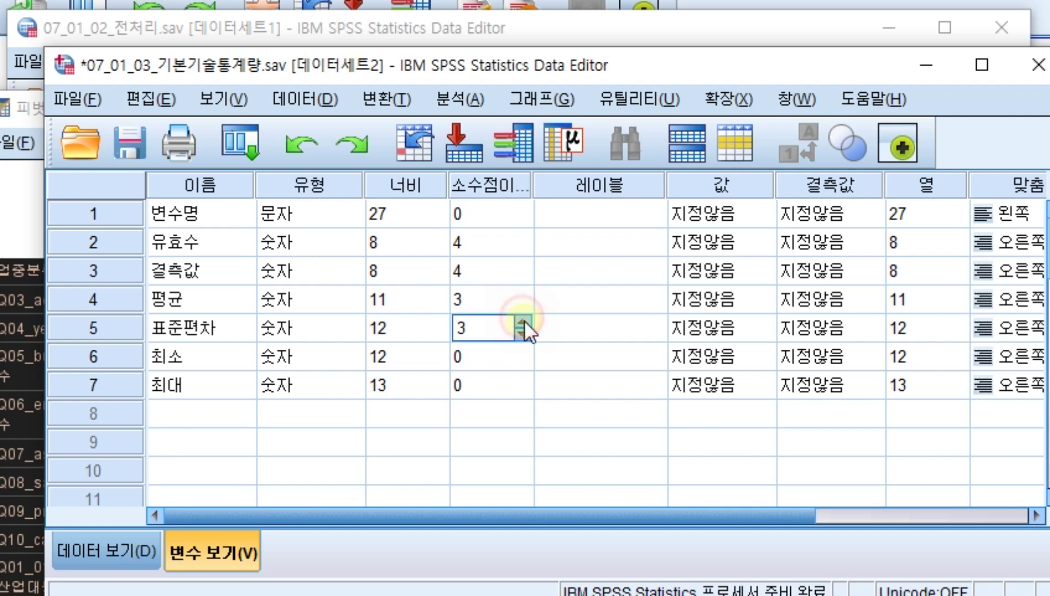
Set the decimal places of 최소 and 최대 to 3 and check the values in the data view
{"action": "left_click", "coordinate": [523, 353]}
{"action": "left_click", "coordinate": [523, 350]}
{"action": "left_click", "coordinate": [523, 350]}
{"action": "left_click", "coordinate": [523, 350]}
{"action": "left_click", "coordinate": [521, 378]}
{"action": "left_click", "coordinate": [522, 379]}
{"action": "left_click", "coordinate": [521, 379]}
{"action": "left_click", "coordinate": [520, 379]}
{"action": "left_click", "coordinate": [131, 546]}
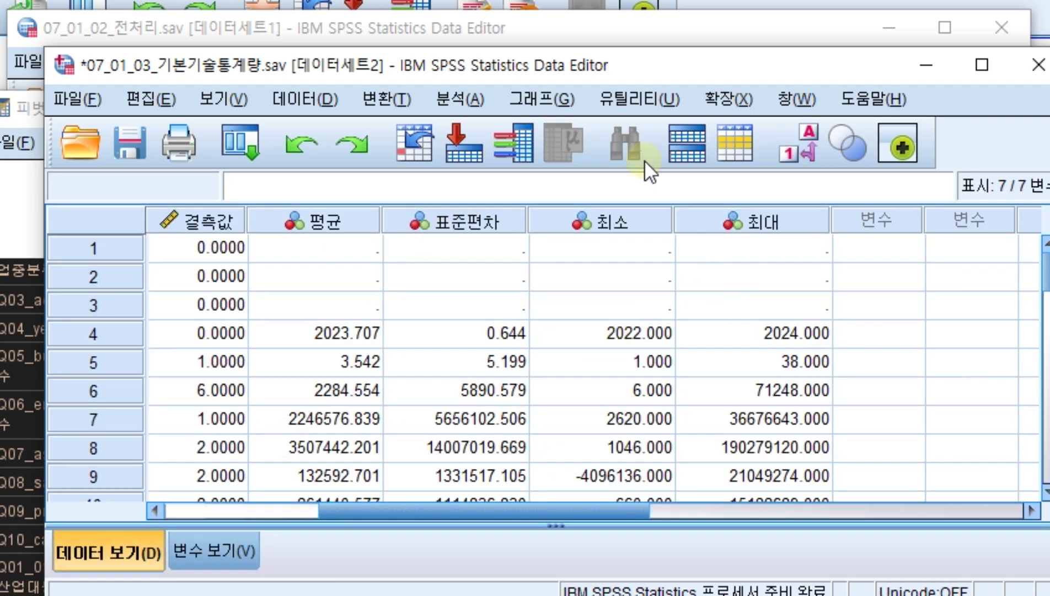
Start computing a new variable in the statistics dataset with 변동계수 as its target variable name
{"action": "left_click_drag", "start_coordinate": [636, 76], "coordinate": [618, 54]}
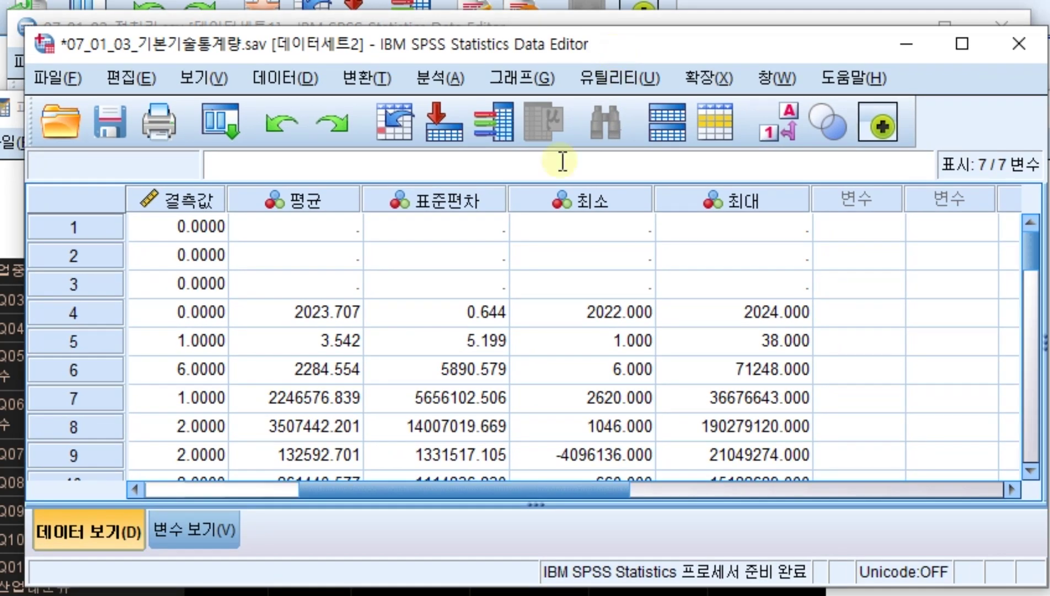
{"action": "left_click", "coordinate": [370, 72]}
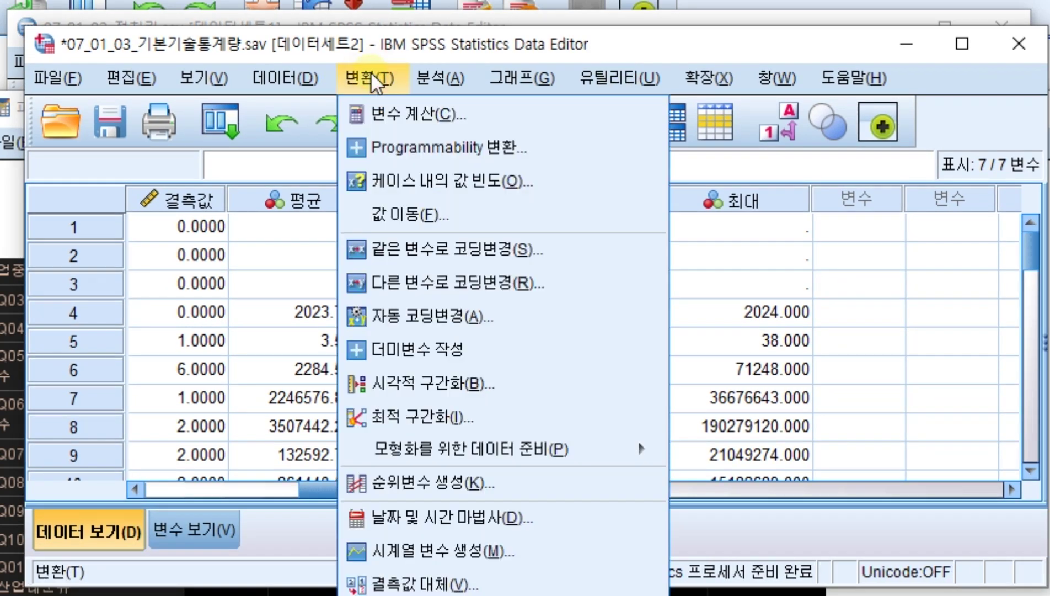
{"action": "left_click", "coordinate": [379, 118]}
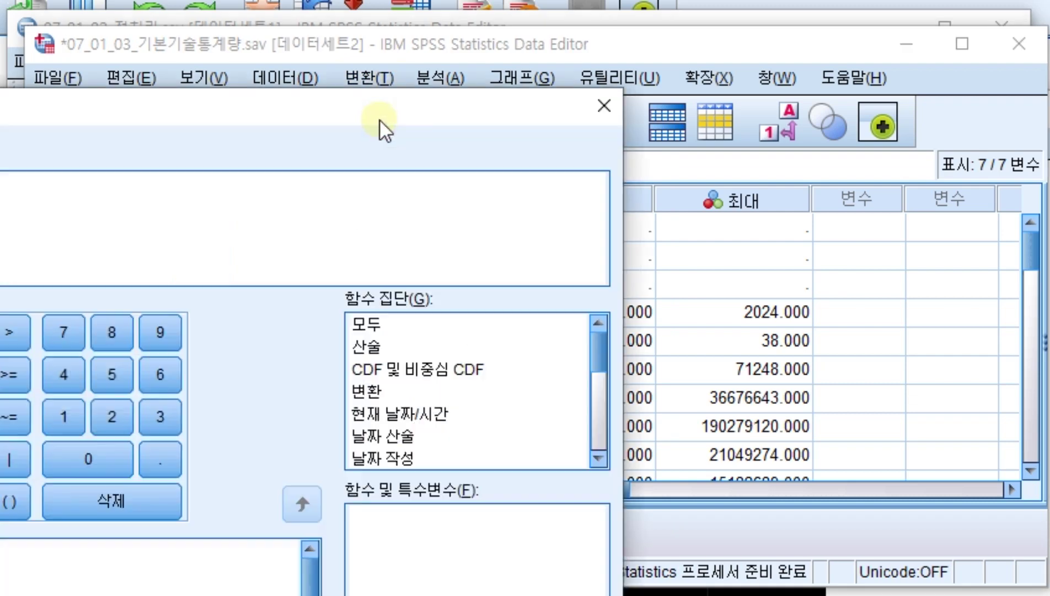
{"action": "left_click_drag", "start_coordinate": [284, 110], "coordinate": [787, 52]}
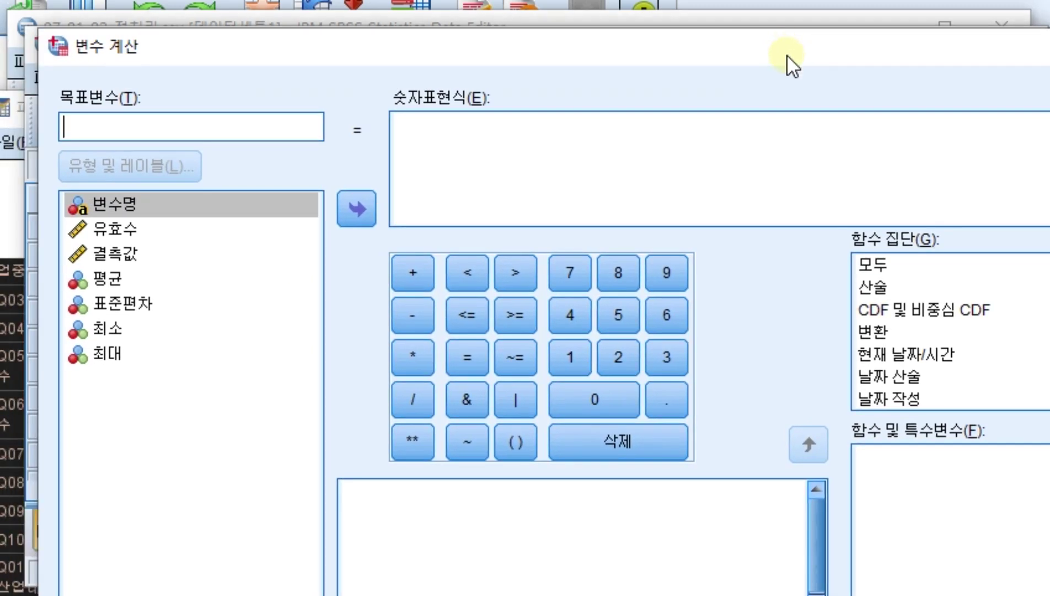
{"action": "type", "text": "변"}
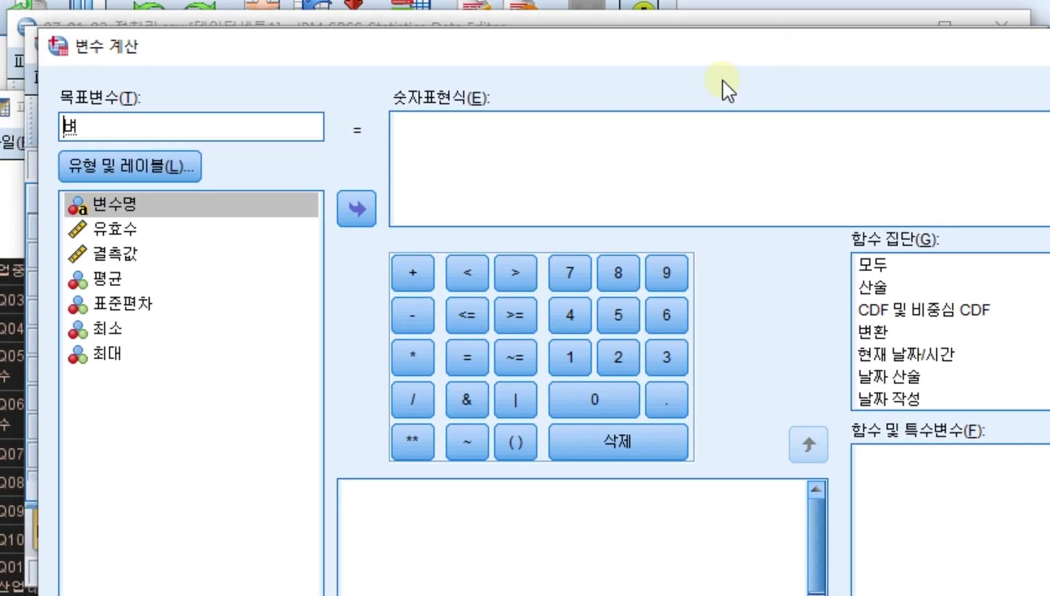
{"action": "type", "text": "동계수"}
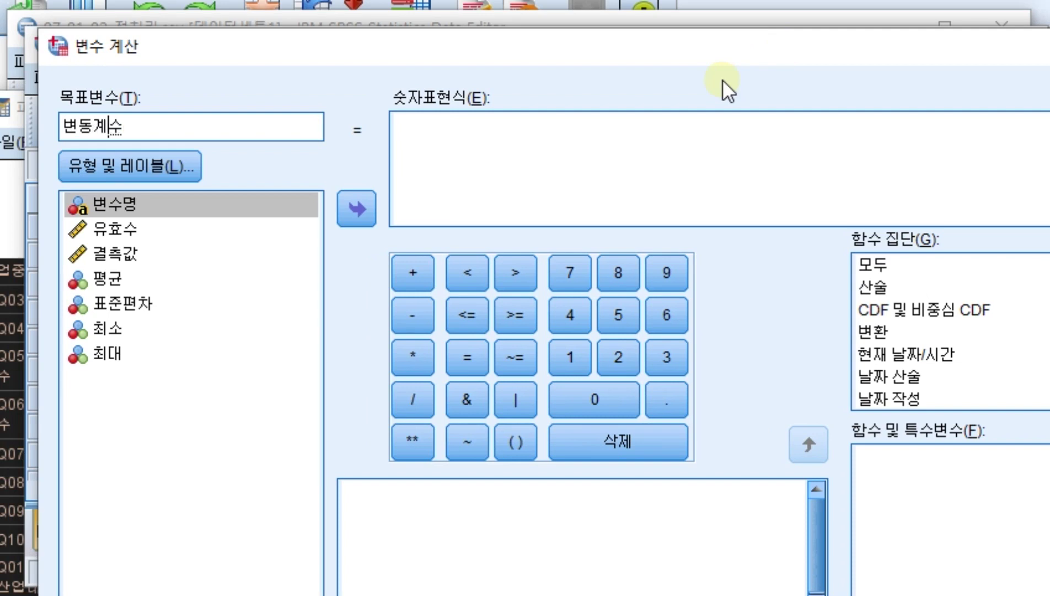
Compute the target variable with the expression 표준편차/평균 and close the output viewer without saving it
{"action": "left_click", "coordinate": [578, 176]}
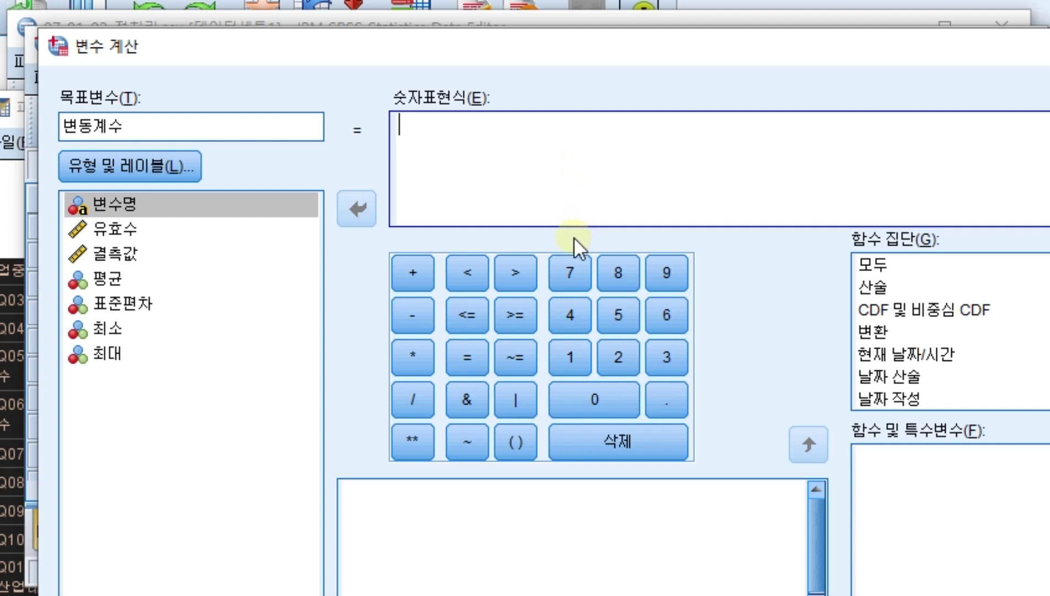
{"action": "left_click", "coordinate": [137, 305]}
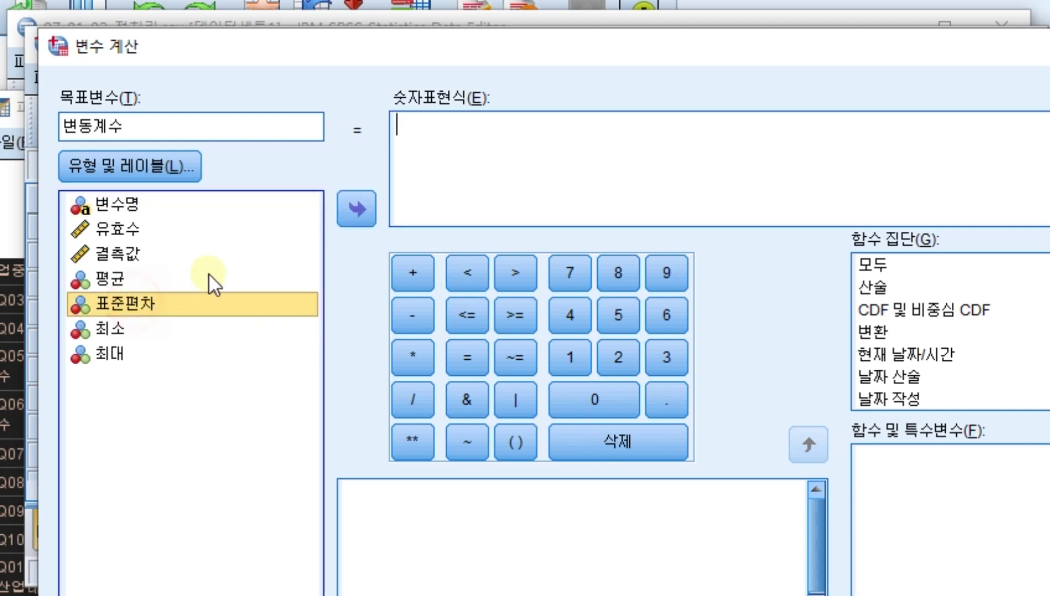
{"action": "left_click", "coordinate": [356, 208]}
{"action": "type", "text": "/"}
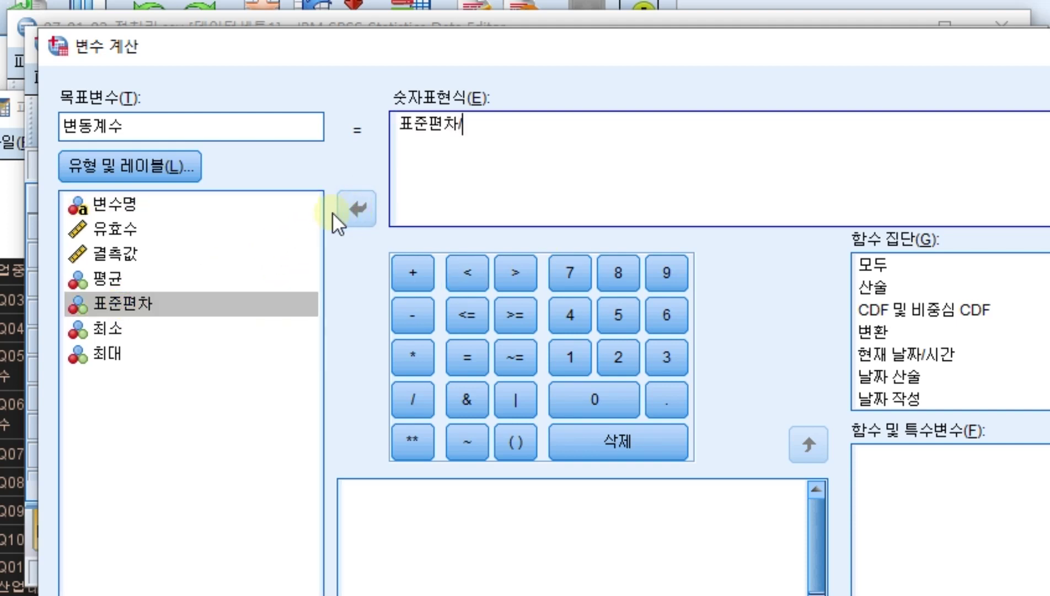
{"action": "left_click", "coordinate": [124, 274]}
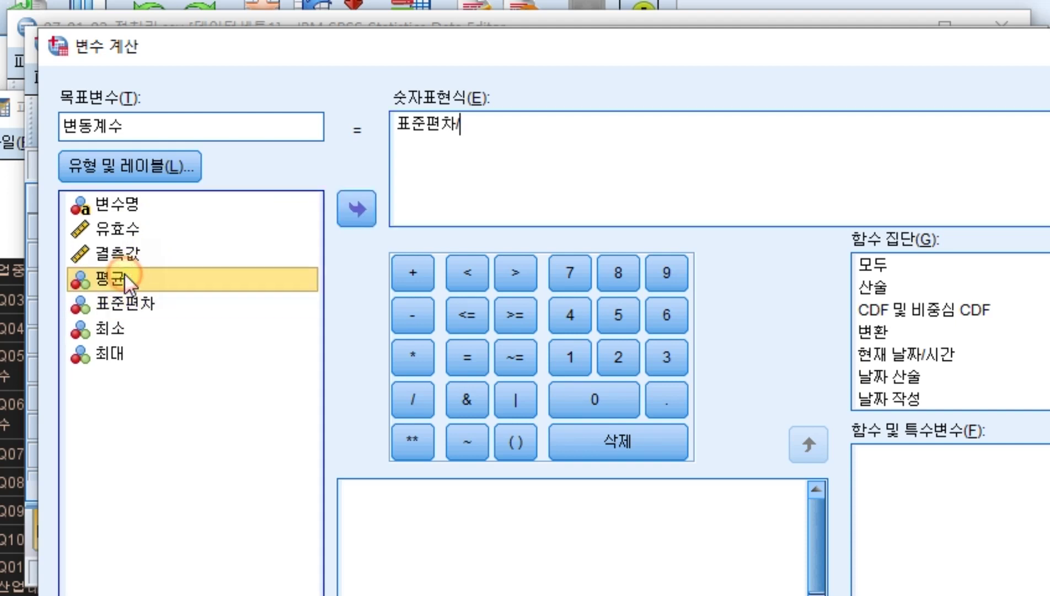
{"action": "left_click", "coordinate": [342, 210]}
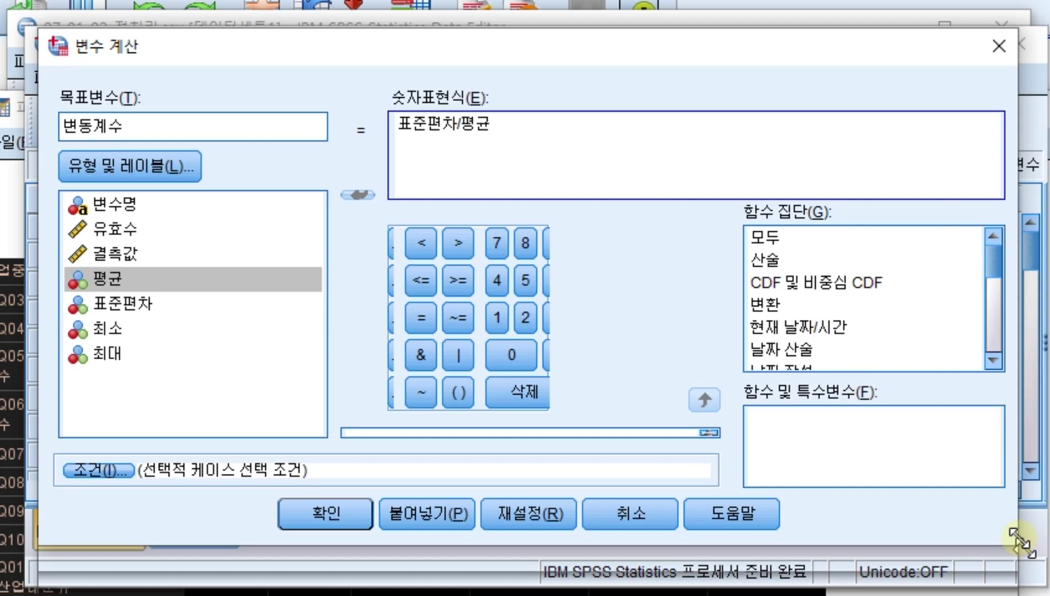
{"action": "left_click_drag", "start_coordinate": [1049, 546], "coordinate": [1015, 532]}
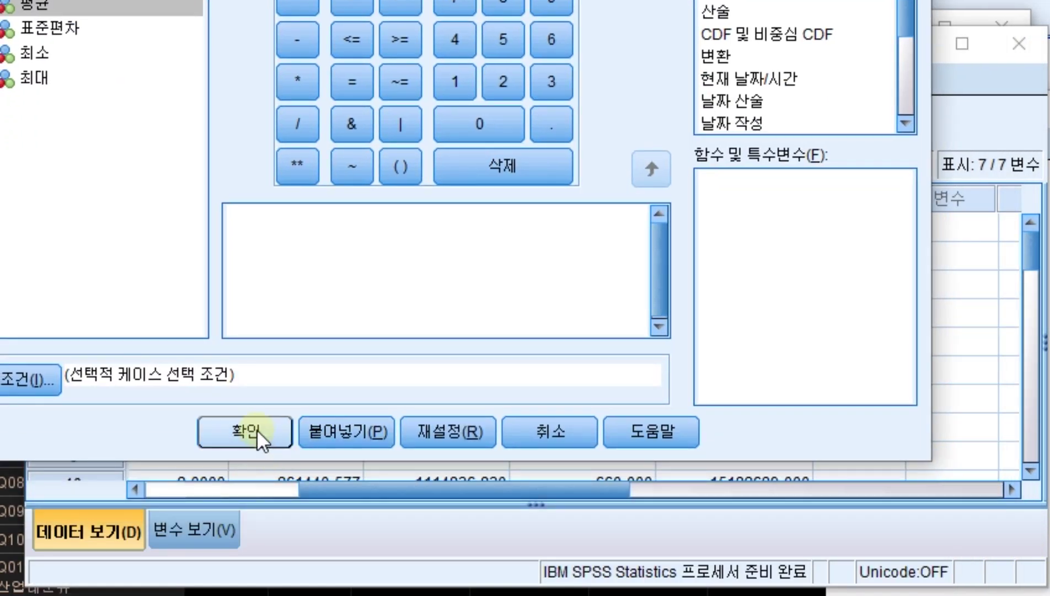
{"action": "left_click", "coordinate": [257, 429]}
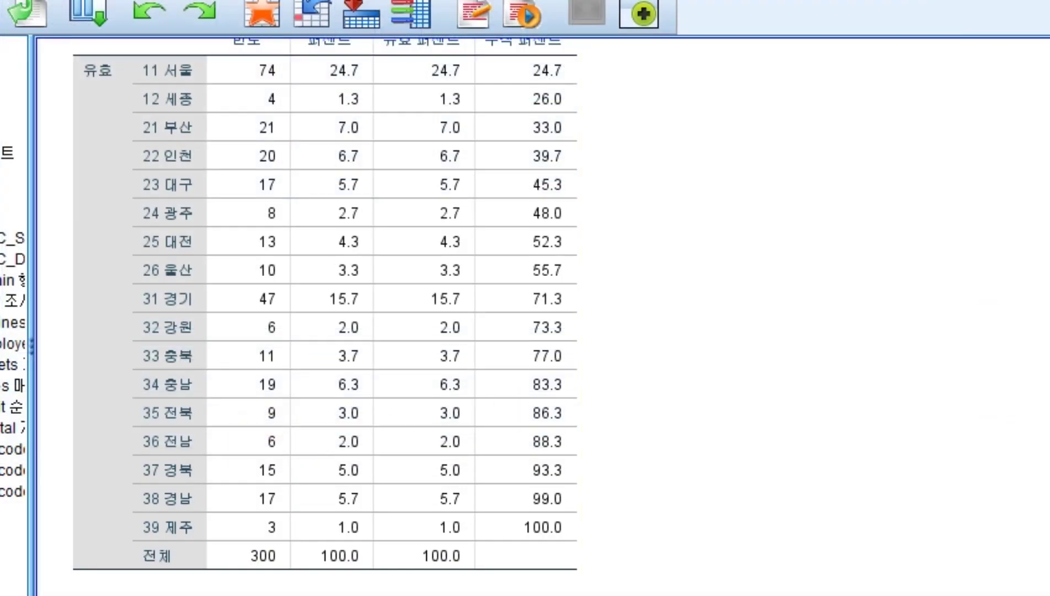
{"action": "key", "text": "alt+F4"}
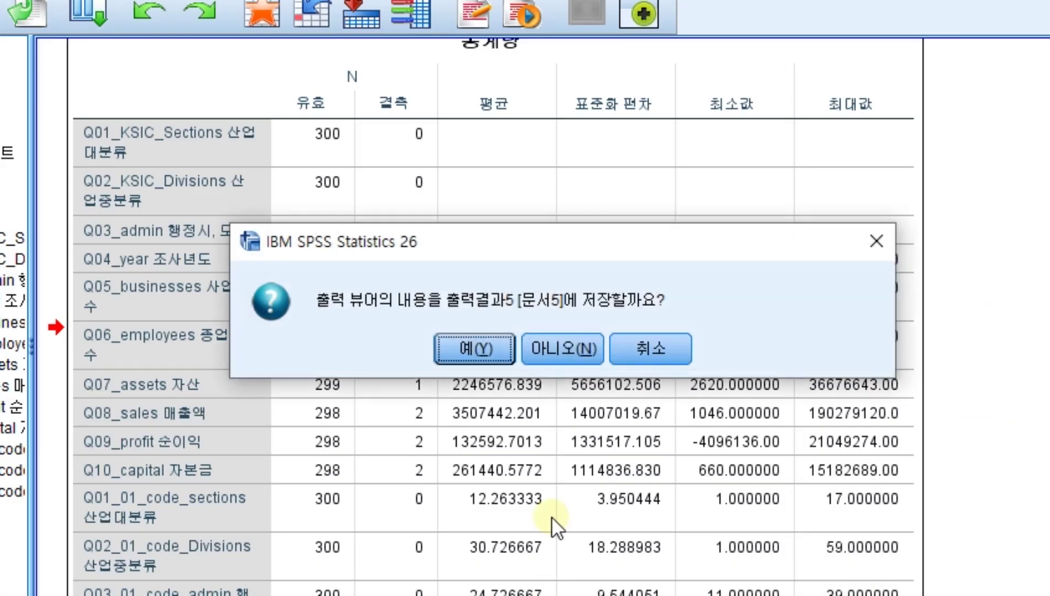
{"action": "left_click", "coordinate": [576, 342]}
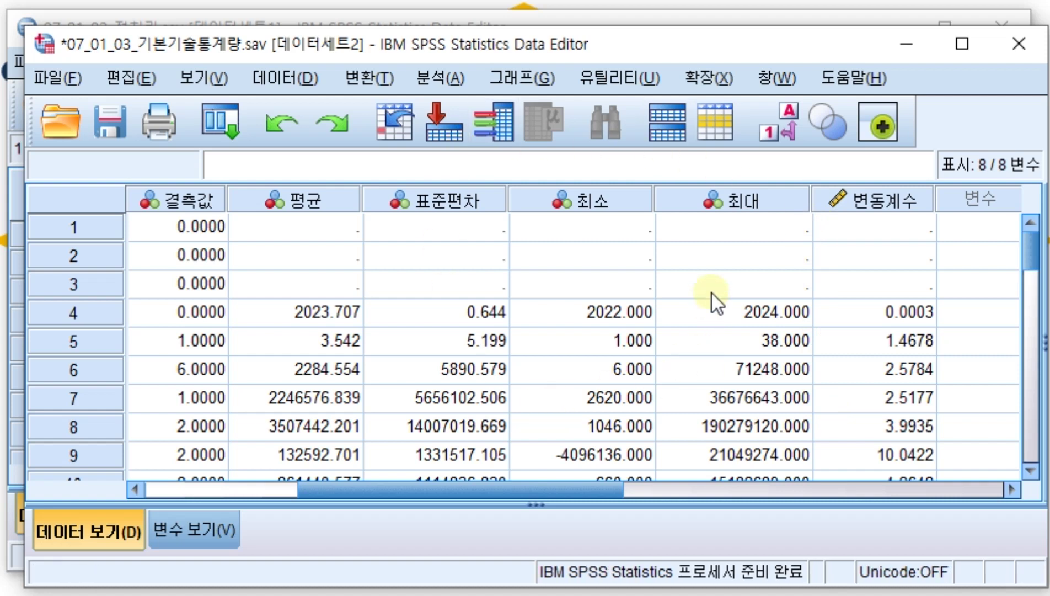
Set up a frequency analysis (빈도분석) with all variables from 유효수 through 변동계수
{"action": "left_click", "coordinate": [447, 76]}
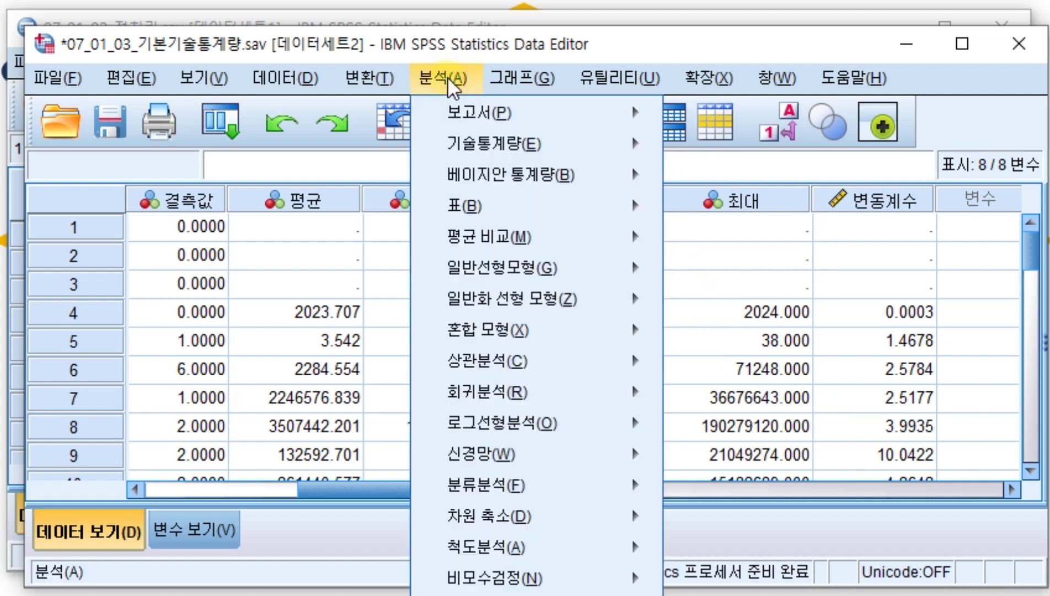
{"action": "mouse_move", "coordinate": [467, 147]}
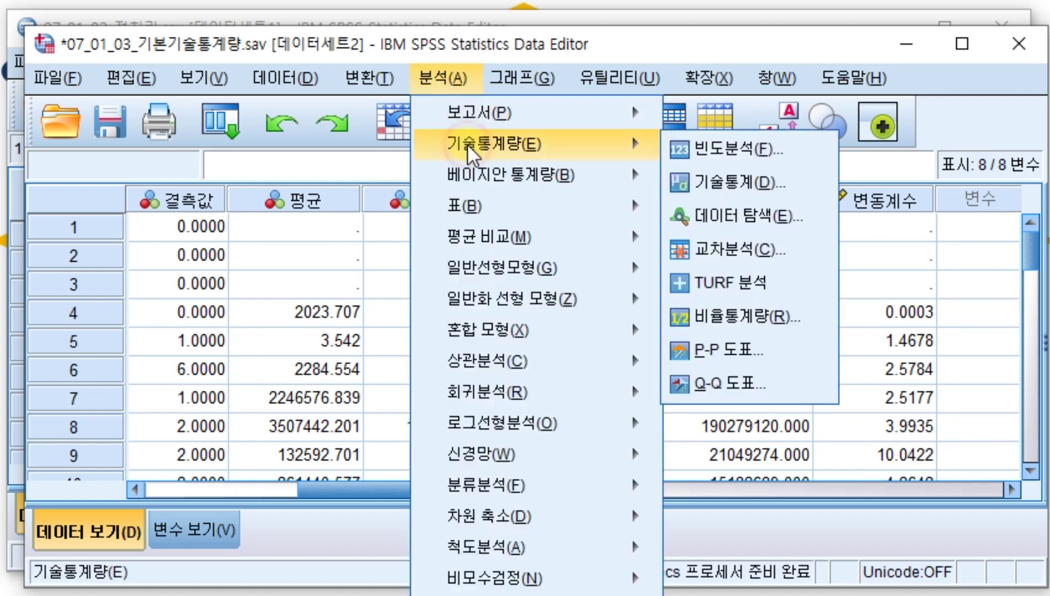
{"action": "left_click", "coordinate": [766, 144]}
{"action": "left_click_drag", "start_coordinate": [263, 131], "coordinate": [248, 159]}
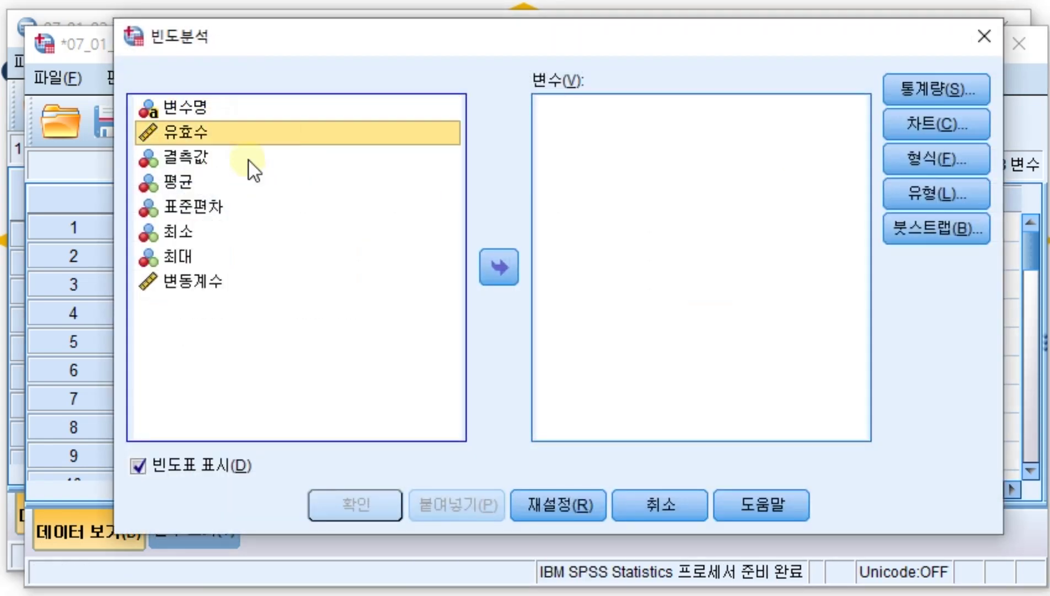
{"action": "left_click", "coordinate": [197, 284], "text": "shift"}
{"action": "left_click", "coordinate": [513, 273]}
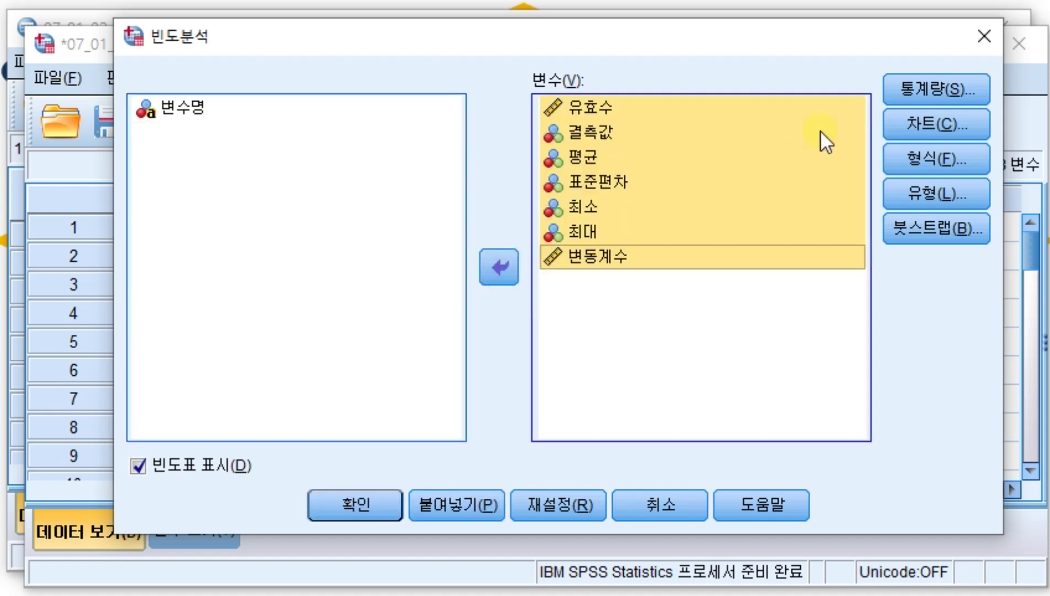
Request the mean, standard deviation, minimum and maximum for the frequency analysis and run it
{"action": "left_click", "coordinate": [944, 88]}
{"action": "left_click", "coordinate": [519, 90]}
{"action": "left_click", "coordinate": [301, 378]}
{"action": "left_click", "coordinate": [299, 405]}
{"action": "left_click", "coordinate": [211, 380]}
{"action": "left_click", "coordinate": [353, 487]}
{"action": "left_click", "coordinate": [351, 495]}
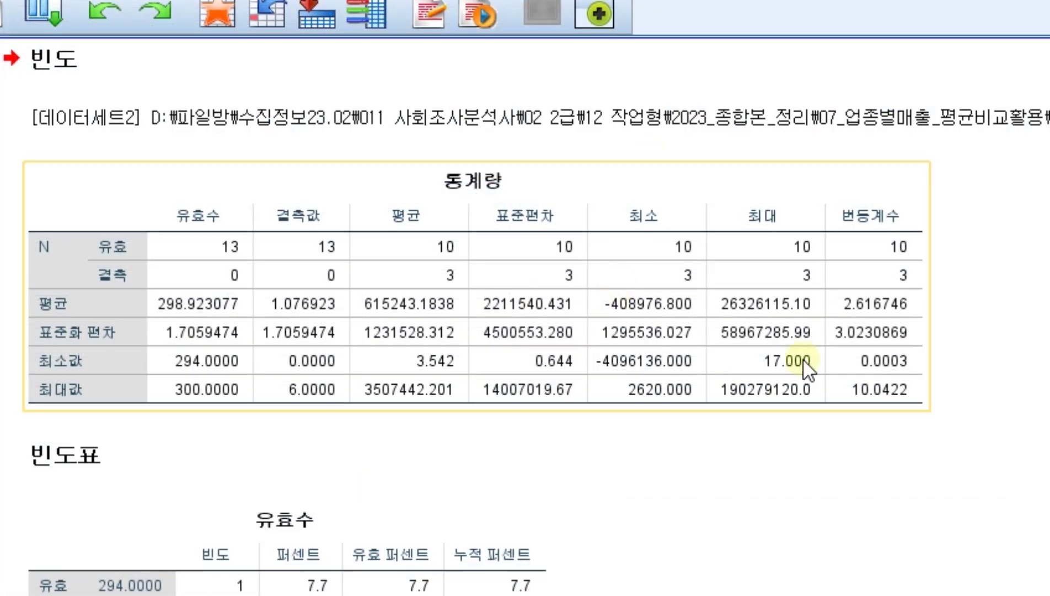
Copy the 통계량 table from the frequency output
{"action": "left_click", "coordinate": [586, 192]}
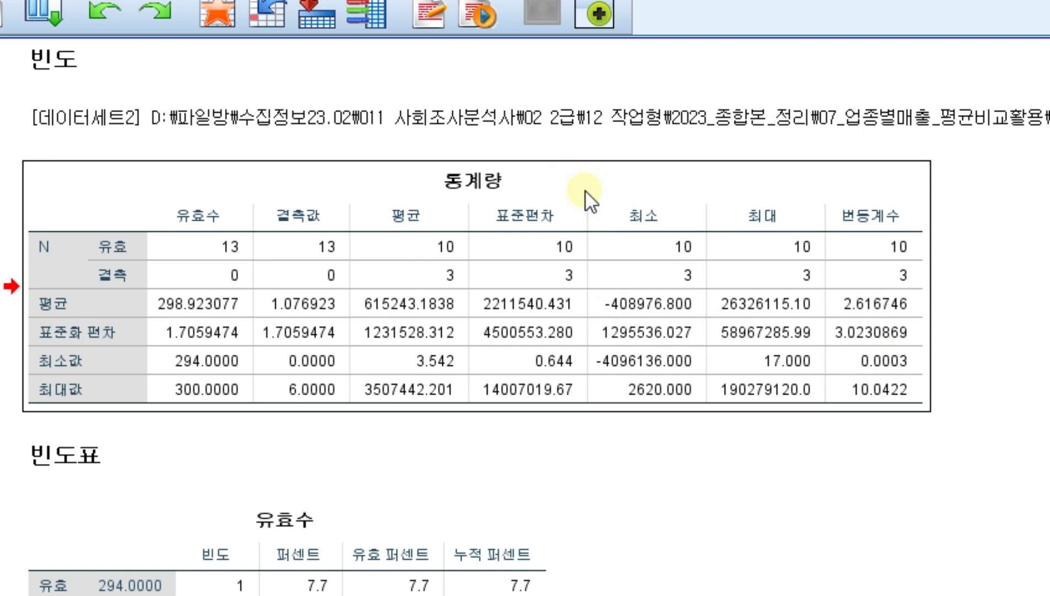
{"action": "right_click", "coordinate": [484, 193]}
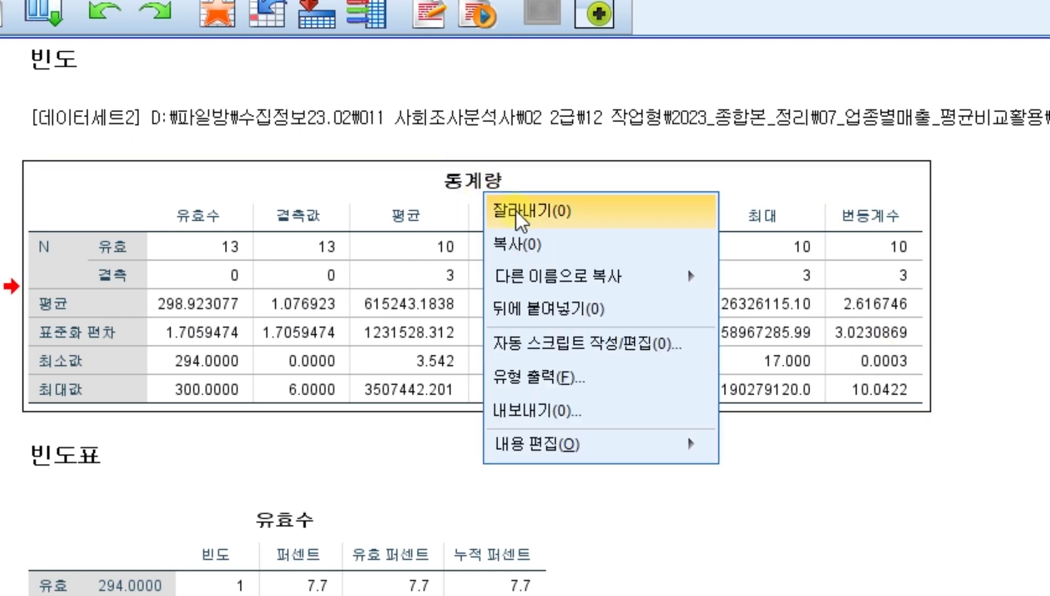
{"action": "left_click", "coordinate": [529, 238]}
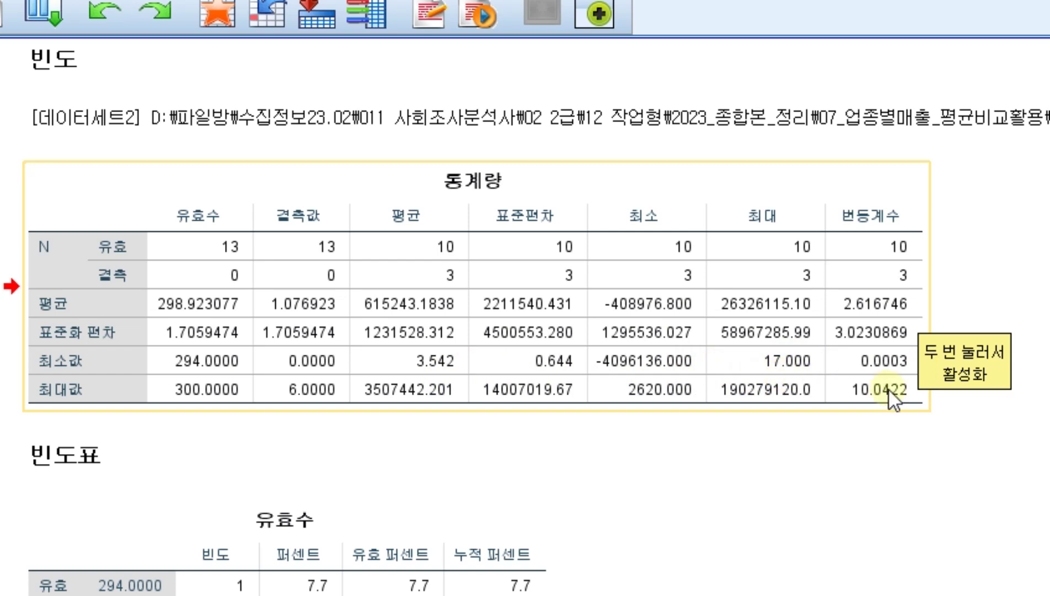
Look through the frequency tables in the output and examine the distribution of 변동계수
{"action": "scroll", "coordinate": [910, 359], "scroll_direction": "down", "scroll_amount": 20}
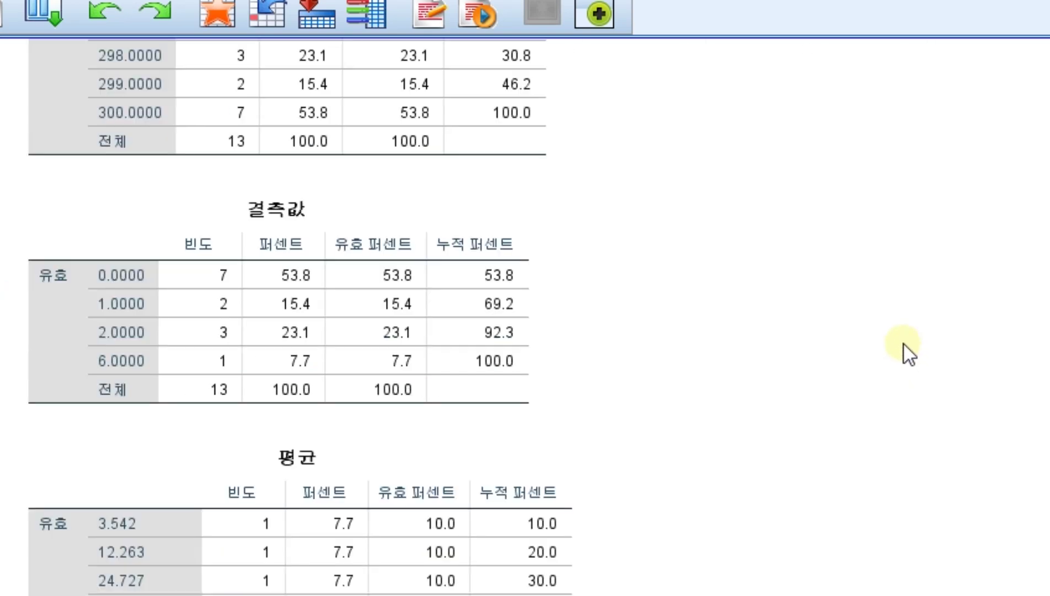
{"action": "scroll", "coordinate": [887, 352], "scroll_direction": "down", "scroll_amount": 15}
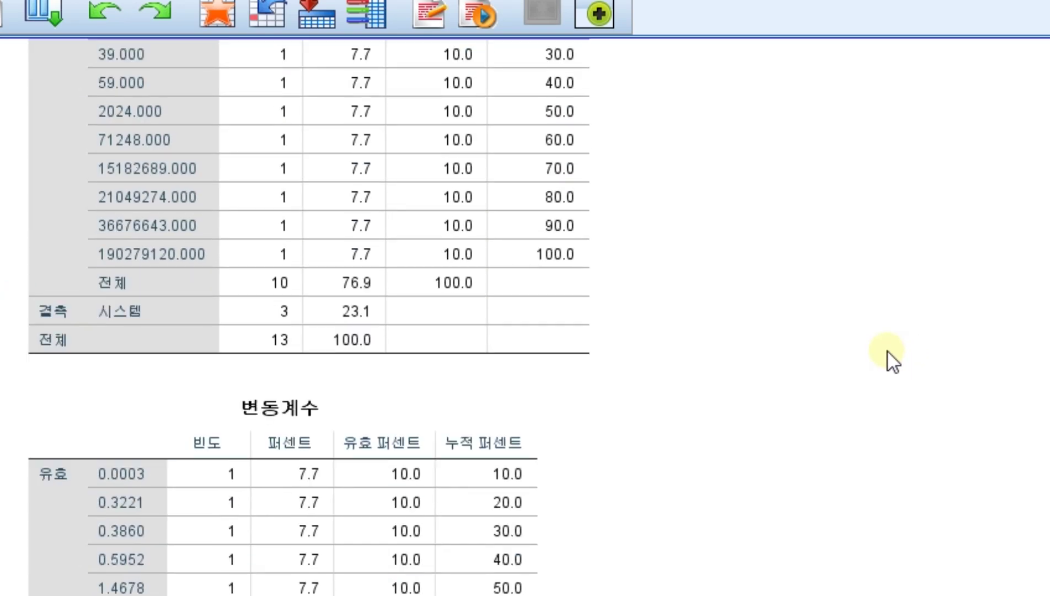
{"action": "left_click", "coordinate": [422, 534]}
{"action": "left_click", "coordinate": [77, 133]}
{"action": "left_click", "coordinate": [383, 358]}
{"action": "left_click", "coordinate": [461, 186]}
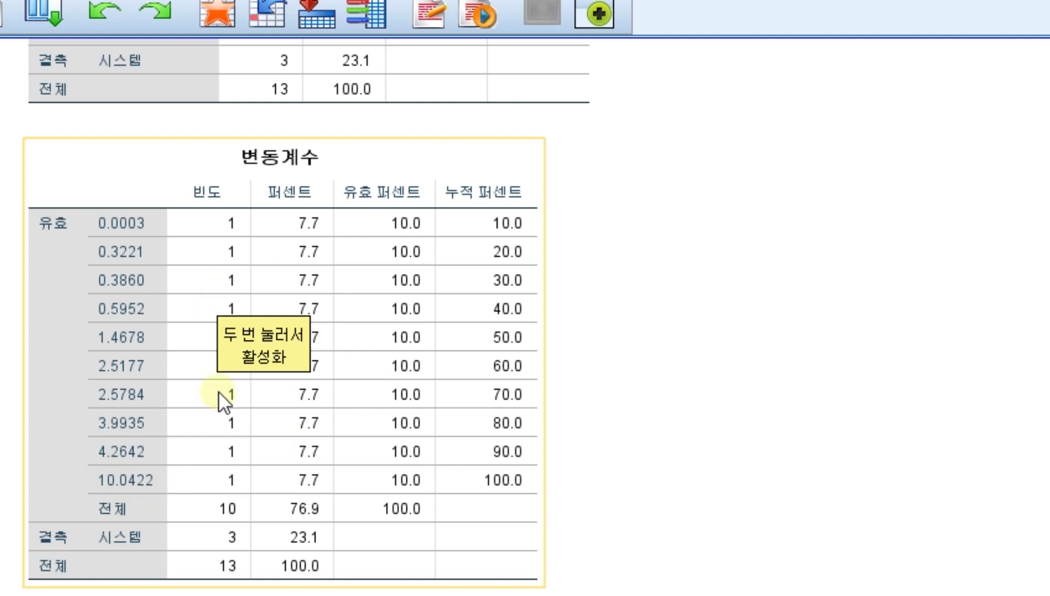
{"action": "left_click", "coordinate": [872, 390]}
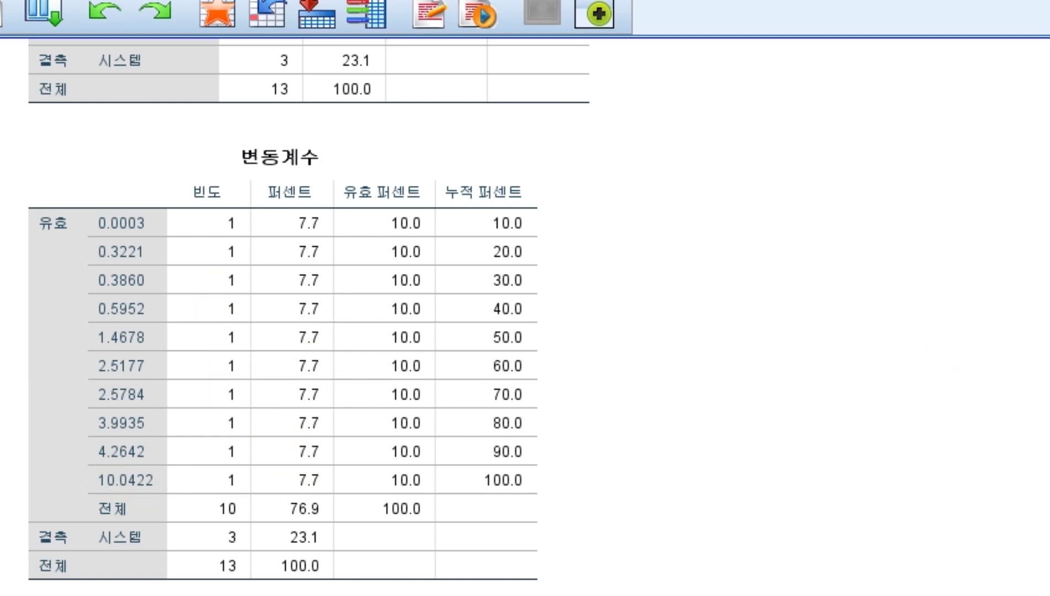
Return to the 07_01_03_기본기술통계량.sav data view and inspect the 변동계수 values in rows 4 and 11 to 13
{"action": "key", "text": "alt+Tab"}
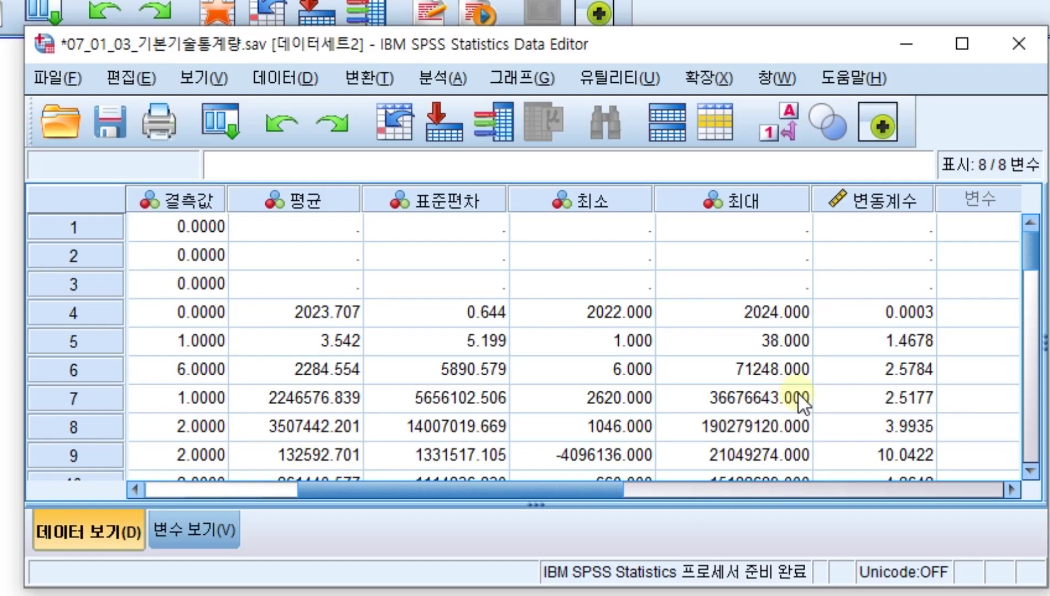
{"action": "left_click", "coordinate": [902, 314]}
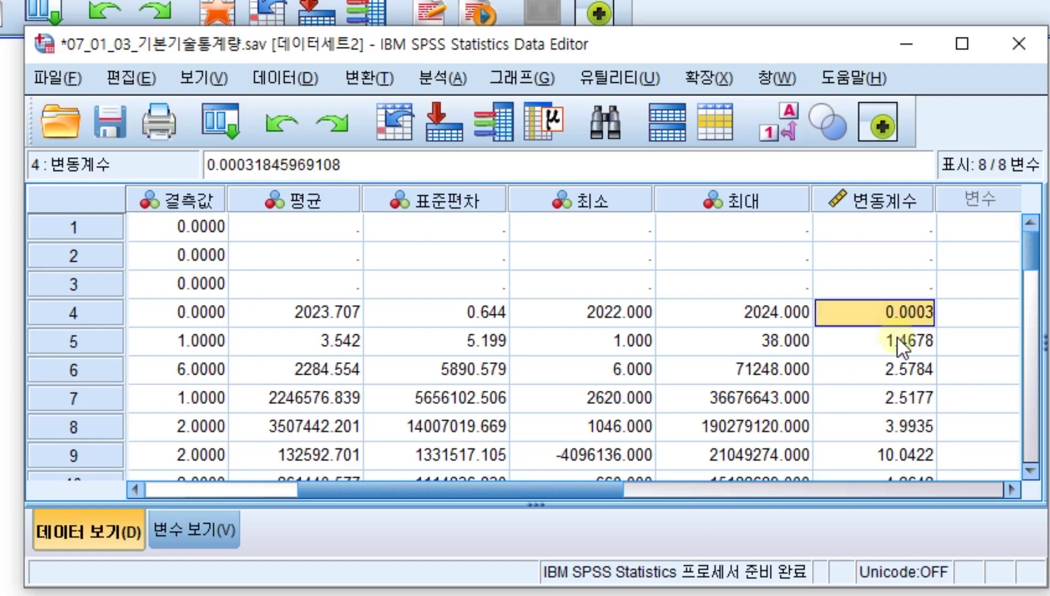
{"action": "scroll", "coordinate": [897, 335], "scroll_direction": "down", "scroll_amount": 2}
{"action": "left_click", "coordinate": [905, 337]}
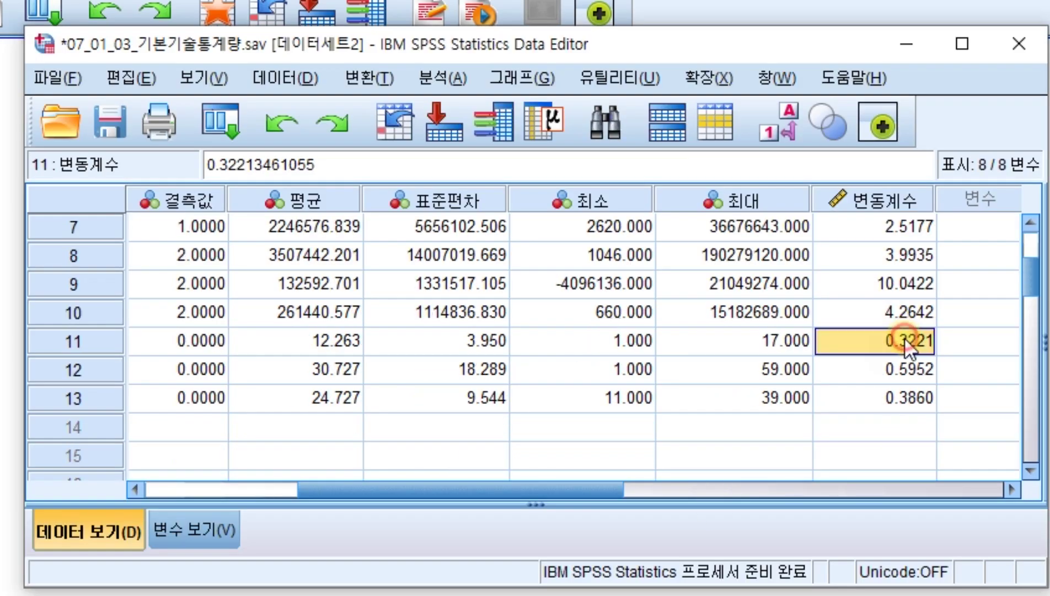
{"action": "left_click", "coordinate": [905, 398]}
{"action": "left_click", "coordinate": [907, 369]}
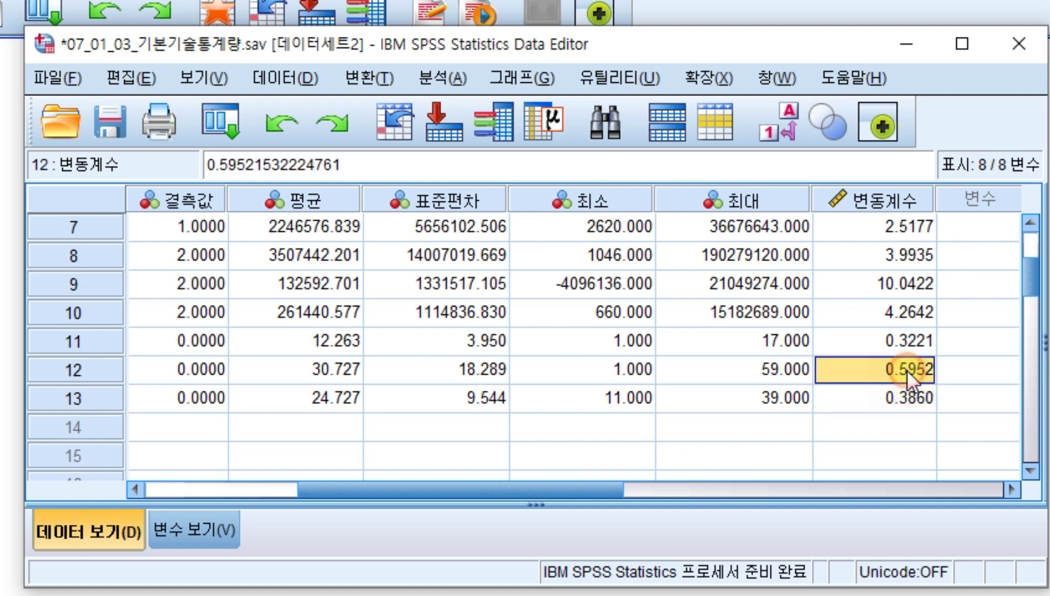
Check which variables rows 11 to 13 describe in 변수명 and compare the 변동계수 values across the rows
{"action": "left_click_drag", "start_coordinate": [548, 482], "coordinate": [269, 473]}
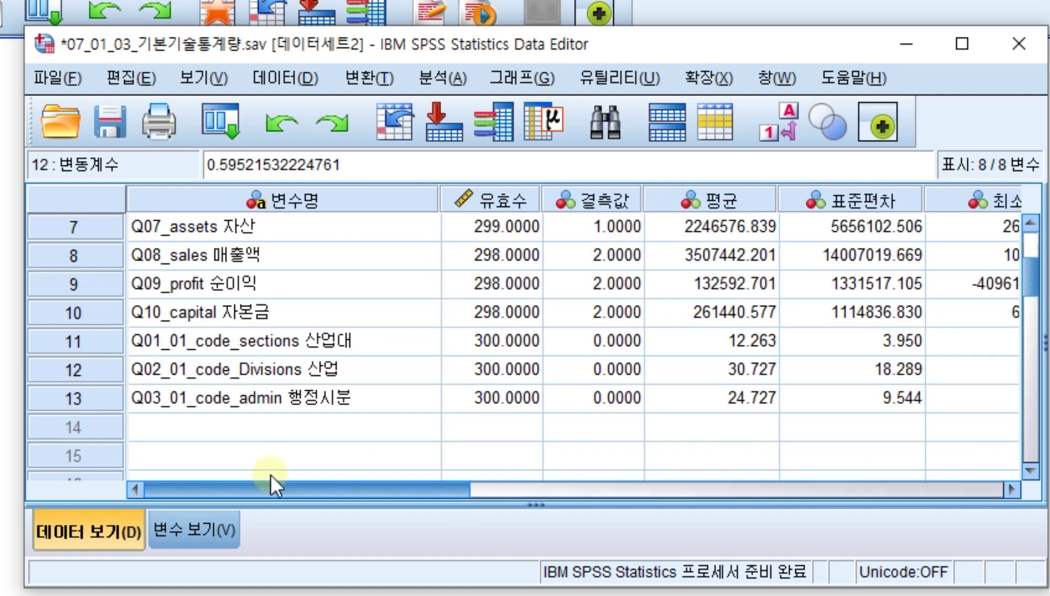
{"action": "left_click", "coordinate": [326, 334]}
{"action": "left_click", "coordinate": [321, 369]}
{"action": "left_click", "coordinate": [321, 392]}
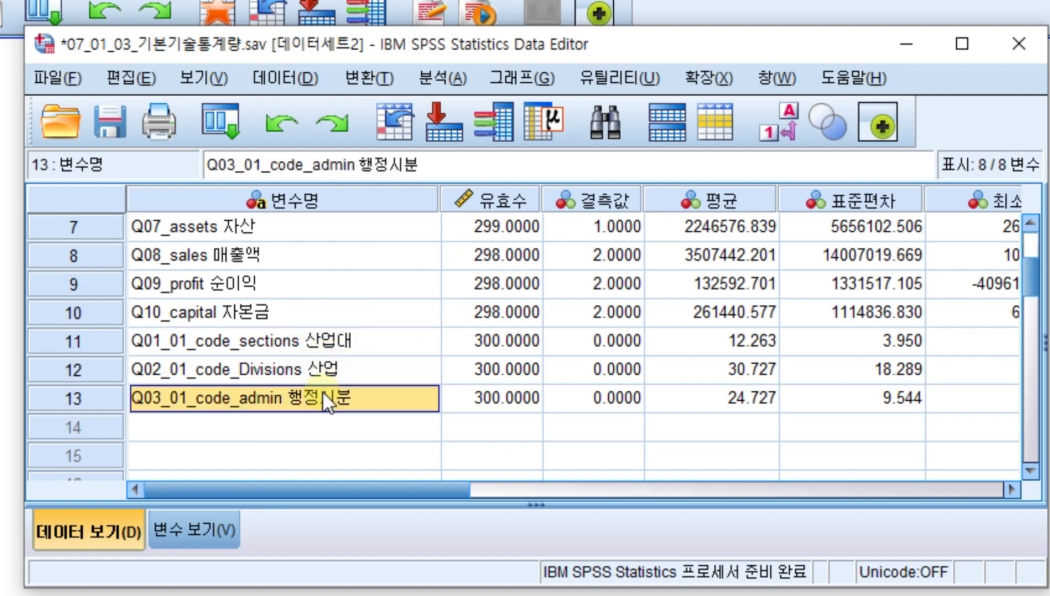
{"action": "left_click_drag", "start_coordinate": [389, 489], "coordinate": [645, 476]}
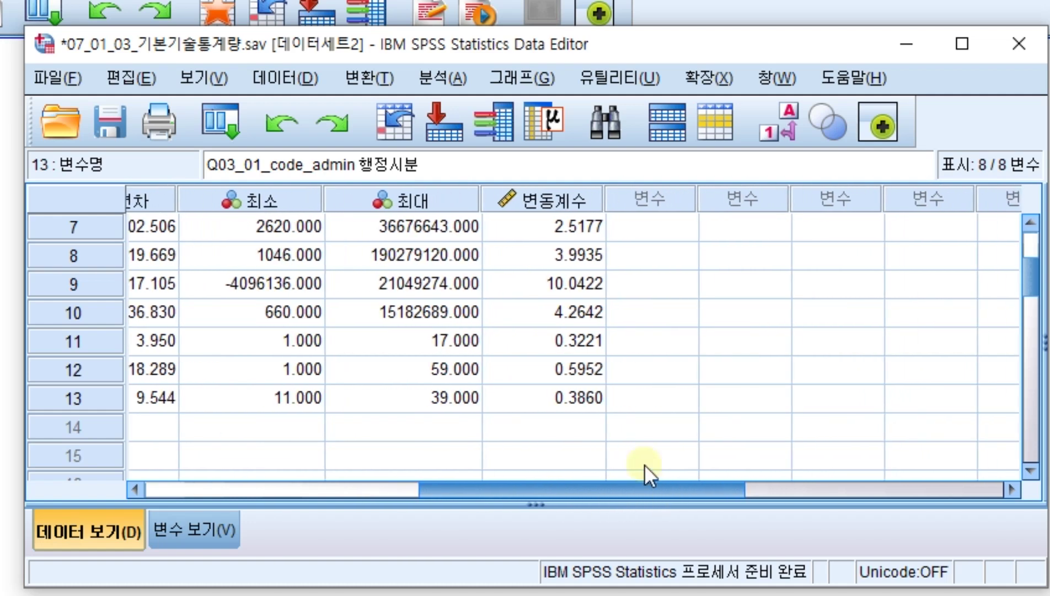
{"action": "scroll", "coordinate": [611, 439], "scroll_direction": "up", "scroll_amount": 2}
{"action": "scroll", "coordinate": [575, 353], "scroll_direction": "down", "scroll_amount": 2}
{"action": "scroll", "coordinate": [575, 314], "scroll_direction": "up", "scroll_amount": 1}
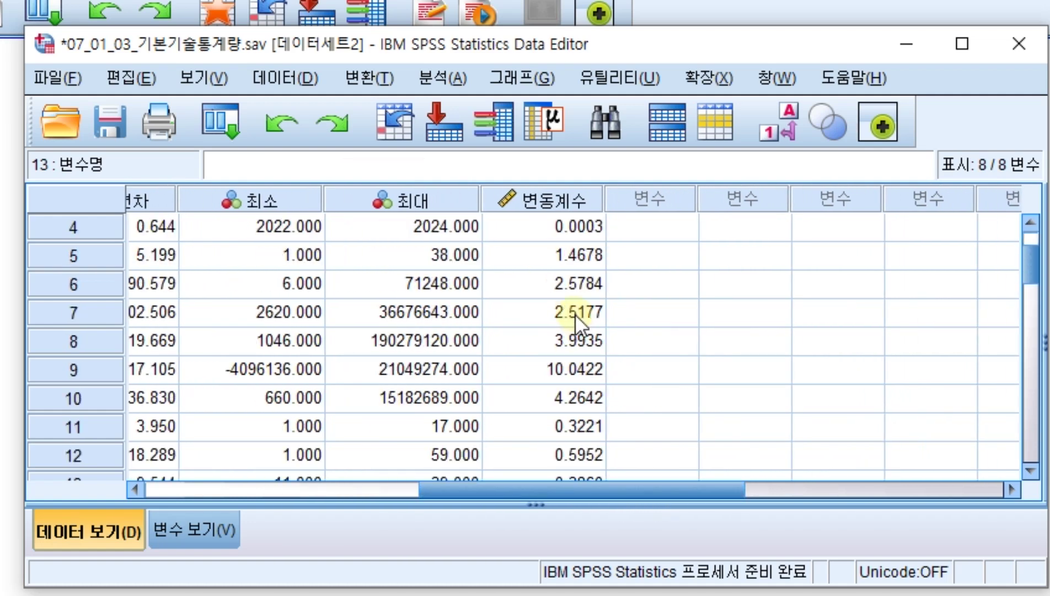
Compare the 변동계수 values in rows 4 to 12 with the 표준편차, 최소 and 최대 columns
{"action": "scroll", "coordinate": [586, 286], "scroll_direction": "up", "scroll_amount": 1}
{"action": "left_click_drag", "start_coordinate": [608, 489], "coordinate": [586, 494]}
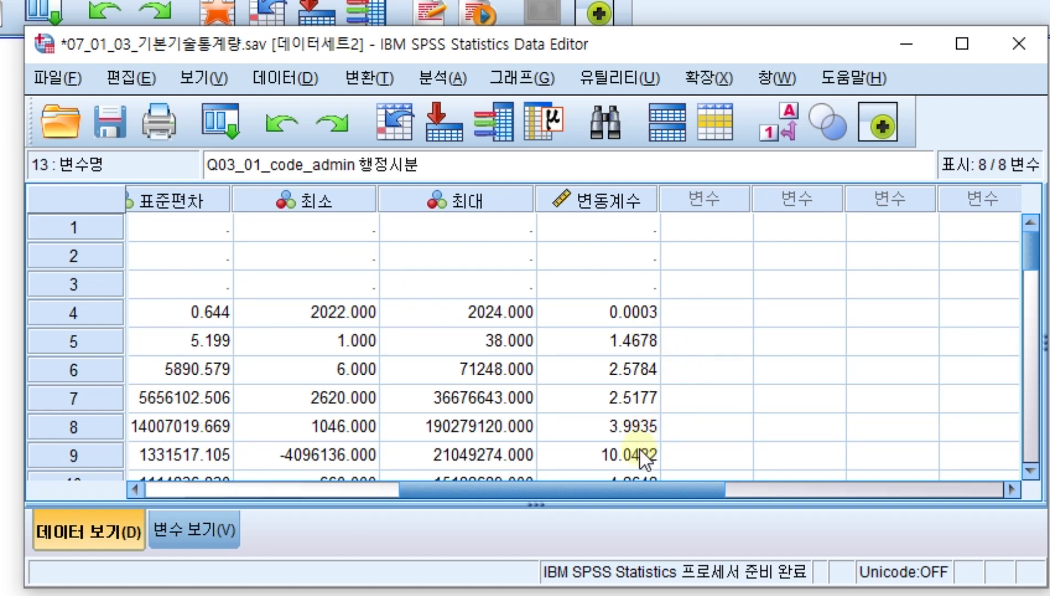
{"action": "scroll", "coordinate": [632, 356], "scroll_direction": "down", "scroll_amount": 1}
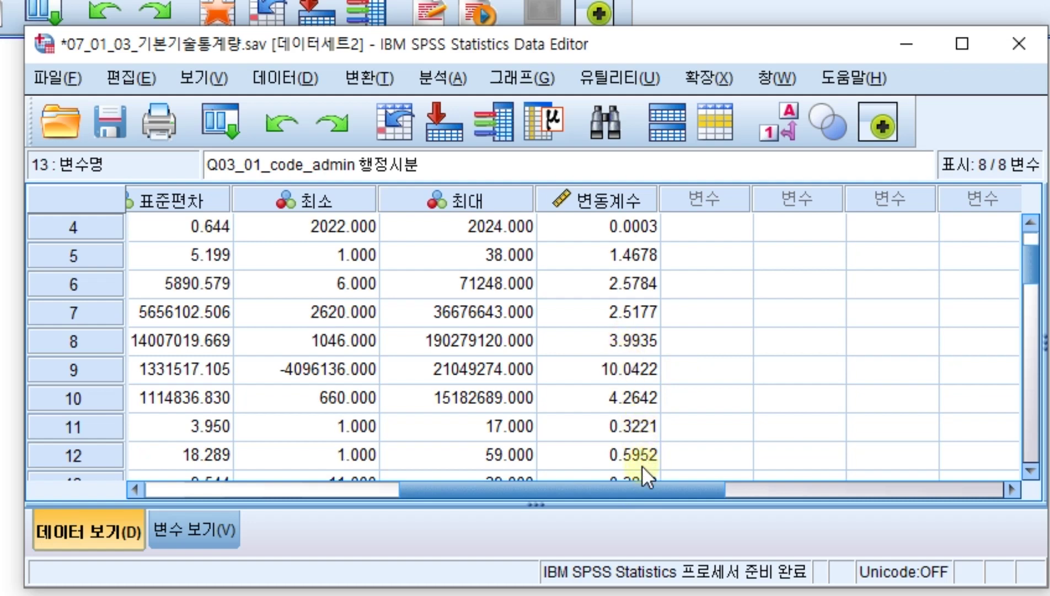
{"action": "left_click_drag", "start_coordinate": [635, 483], "coordinate": [608, 495]}
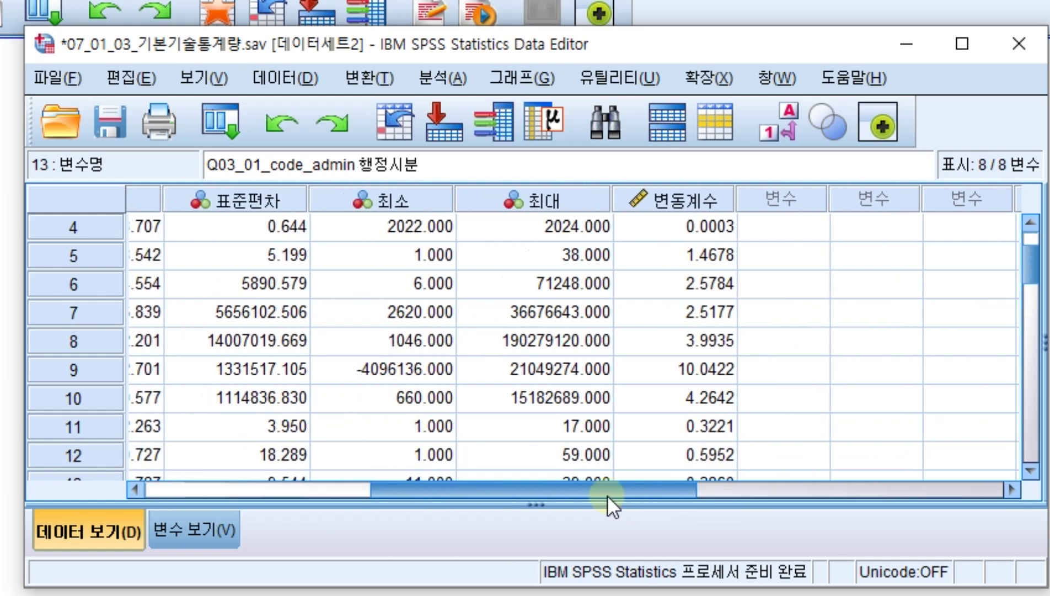
Switch to the frequency output and go back through the frequency tables to the 통계량 summary table to review 변동계수
{"action": "key", "text": "alt+Tab"}
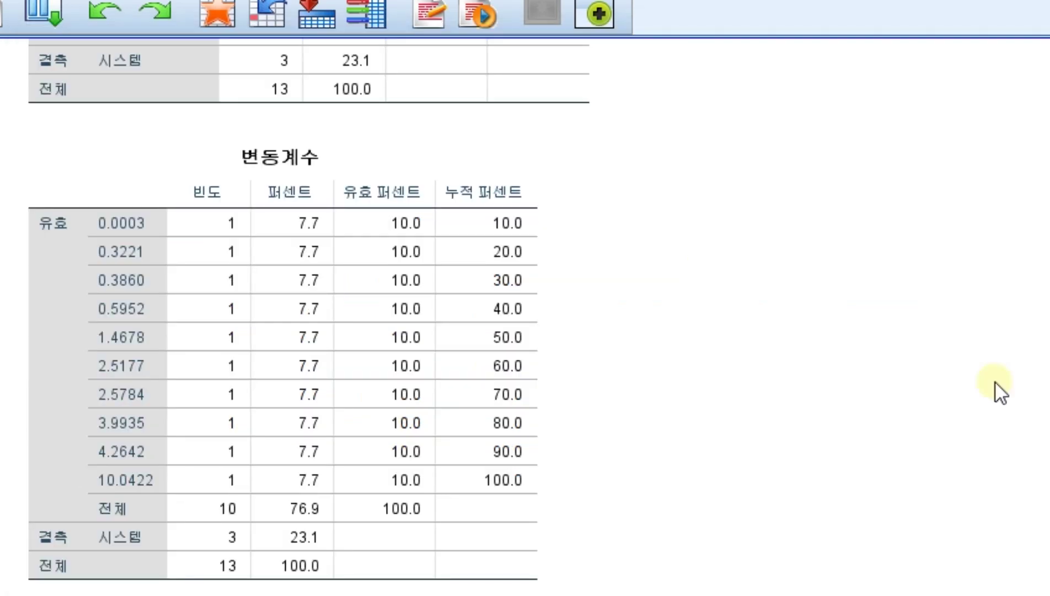
{"action": "scroll", "coordinate": [844, 353], "scroll_direction": "up", "scroll_amount": 20}
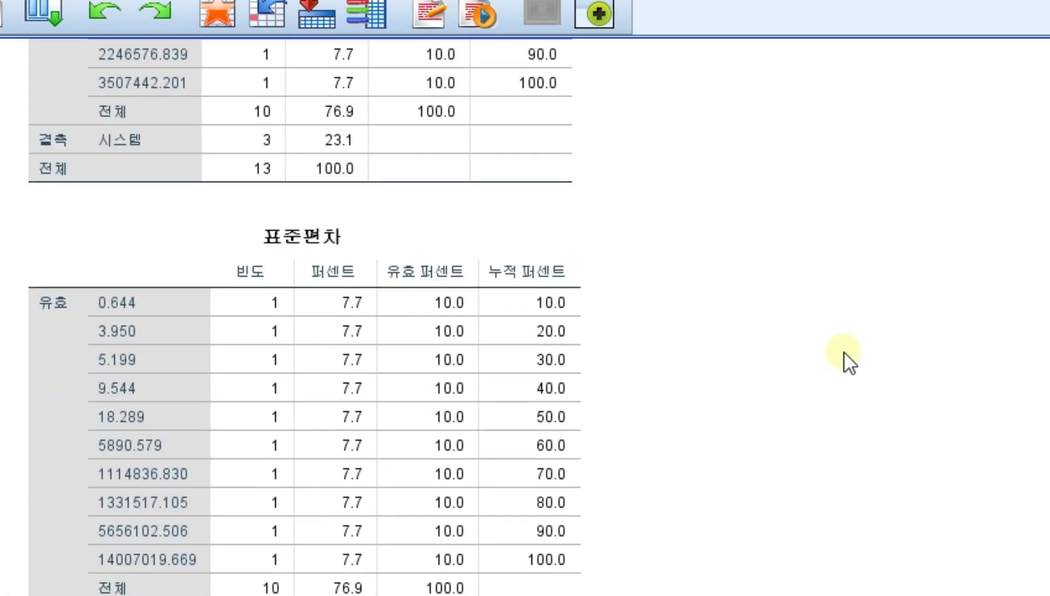
{"action": "scroll", "coordinate": [845, 352], "scroll_direction": "up", "scroll_amount": 10}
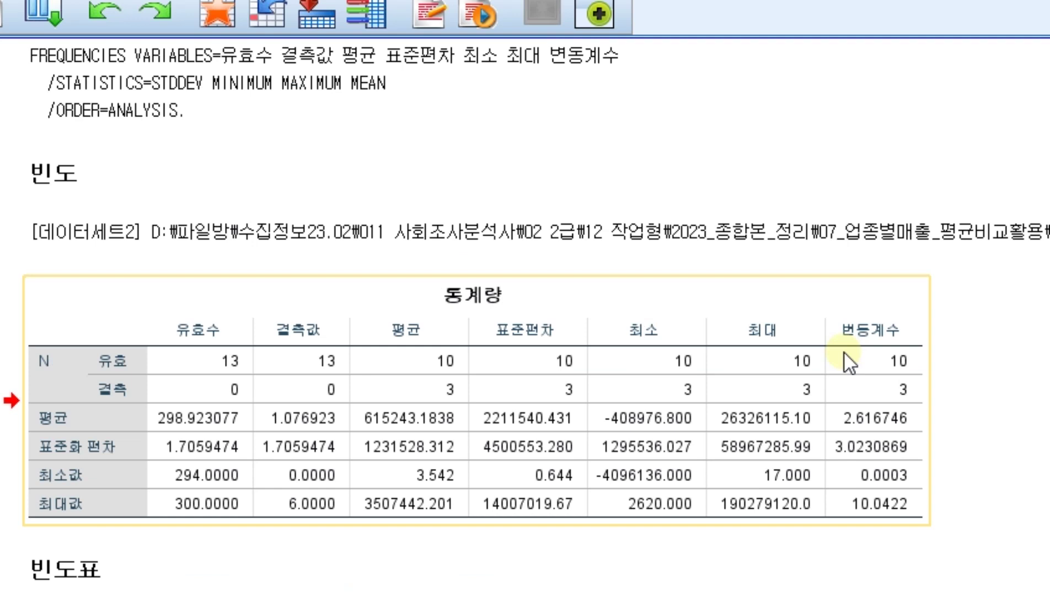
Return to the 07_01_03_기본기술통계량.sav data set and save it
{"action": "left_click", "coordinate": [832, 298]}
{"action": "key", "text": "alt+Tab"}
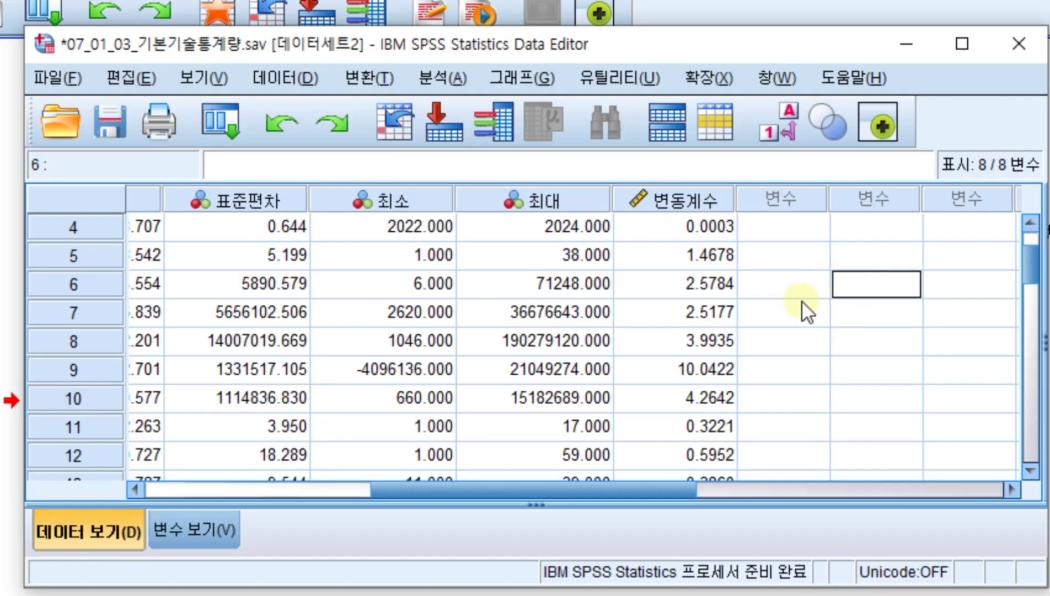
{"action": "left_click", "coordinate": [109, 114]}
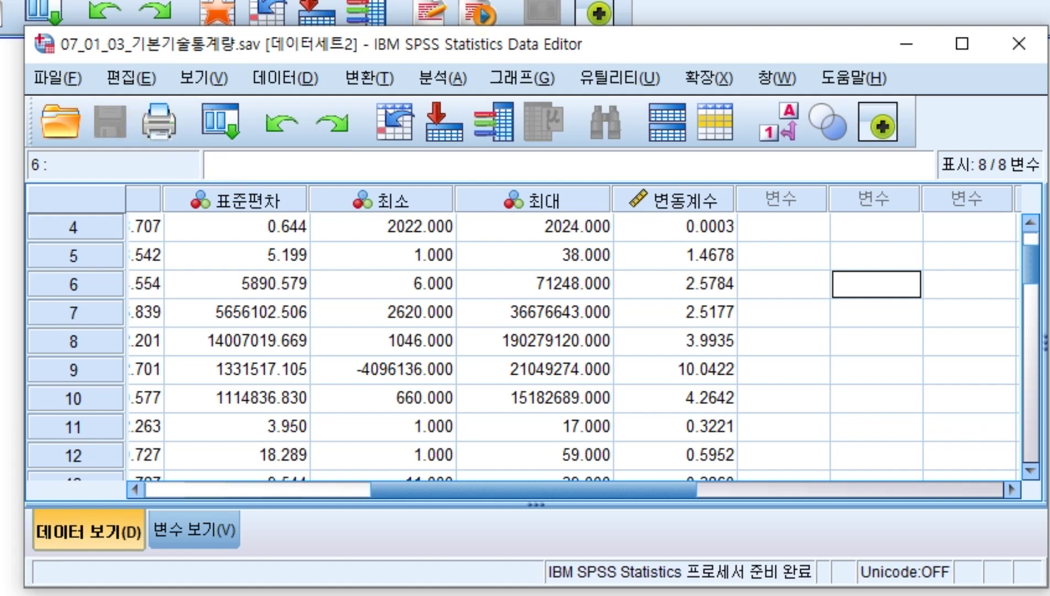
Switch to the 07_01_02_전처리.sav data set and look across its variables from index to Q03_01_code_admin
{"action": "key", "text": "alt+Tab"}
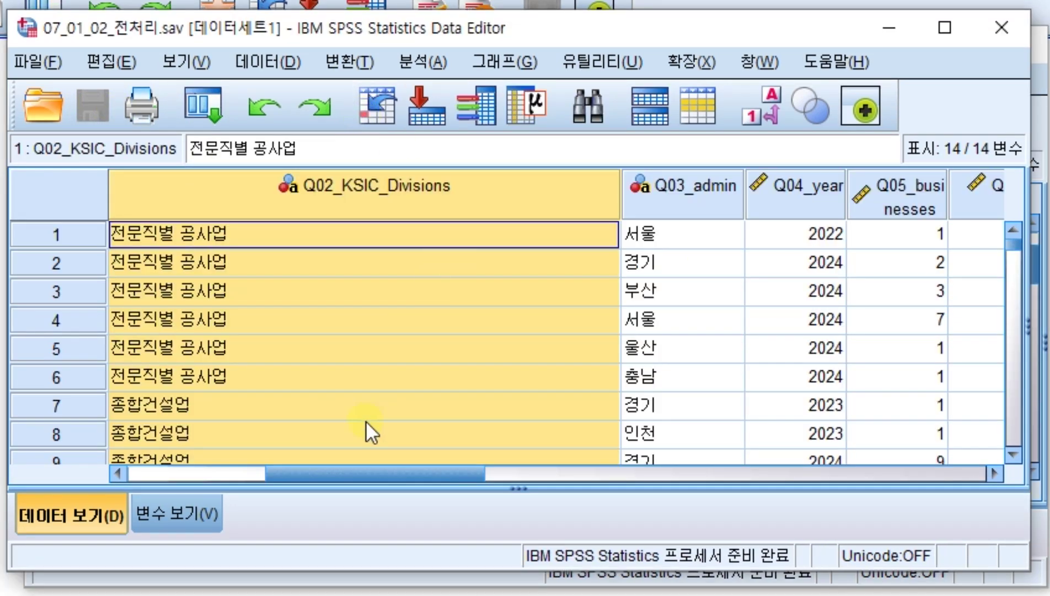
{"action": "left_click_drag", "start_coordinate": [382, 473], "coordinate": [886, 508]}
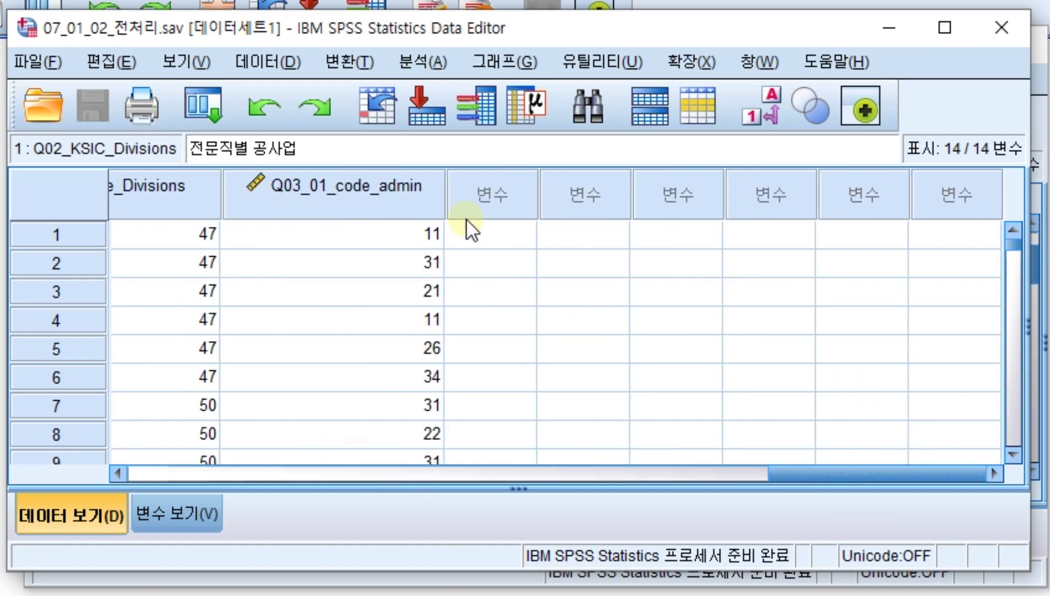
{"action": "left_click_drag", "start_coordinate": [860, 473], "coordinate": [147, 475]}
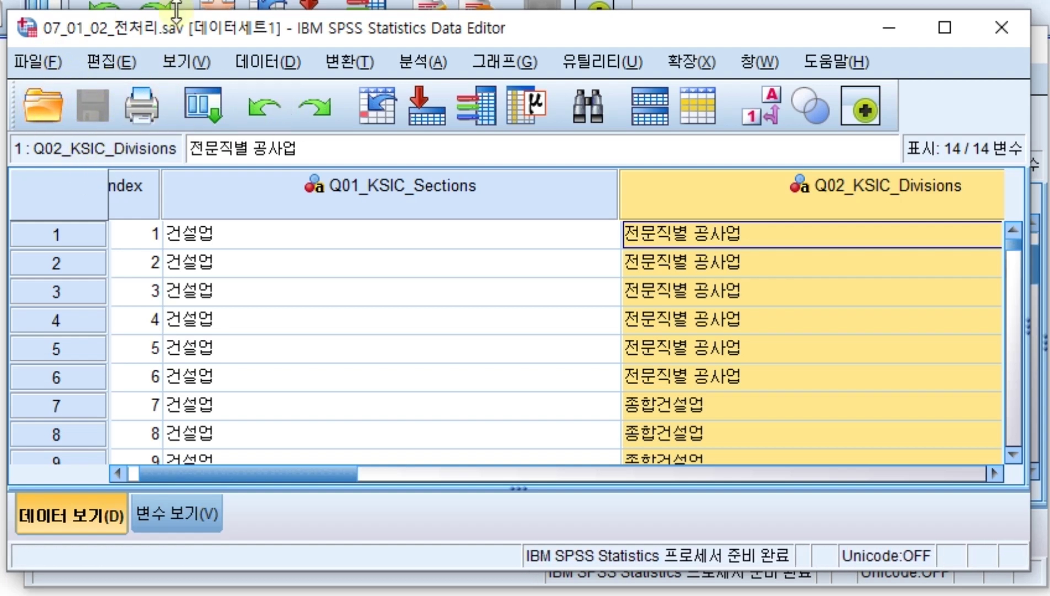
{"action": "left_click_drag", "start_coordinate": [301, 464], "coordinate": [208, 513]}
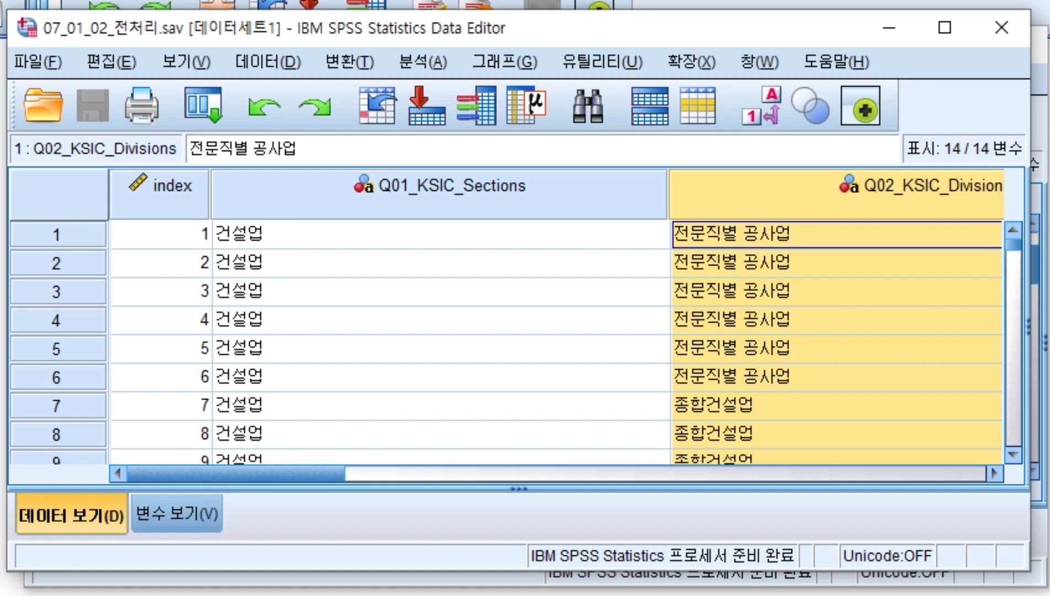
{"action": "left_click_drag", "start_coordinate": [297, 474], "coordinate": [920, 480]}
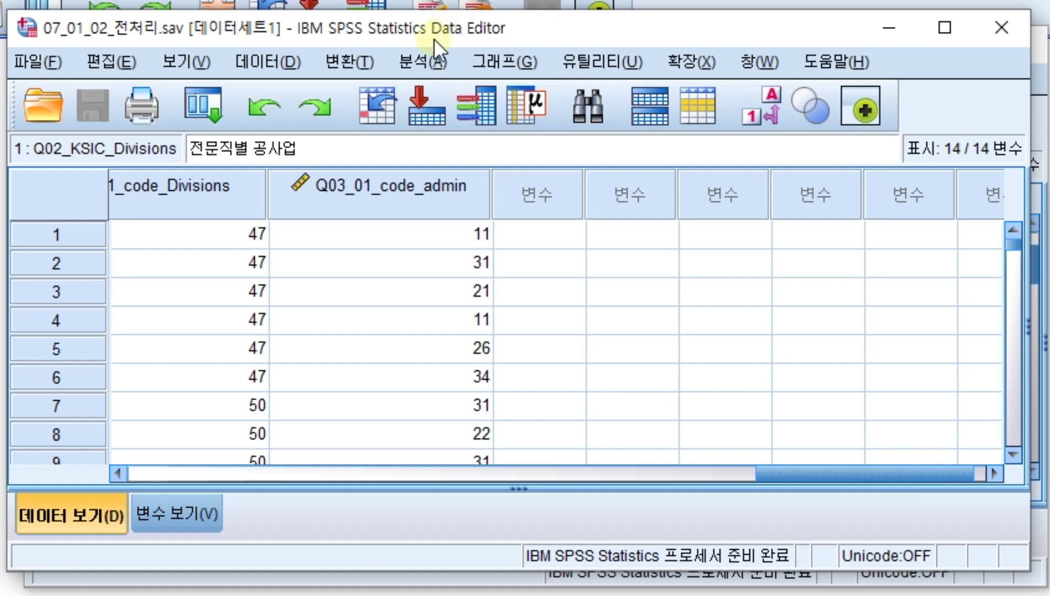
Start a 기술통계량 analysis on the 07_01_02_전처리.sav data set
{"action": "left_click", "coordinate": [418, 54]}
{"action": "mouse_move", "coordinate": [430, 124]}
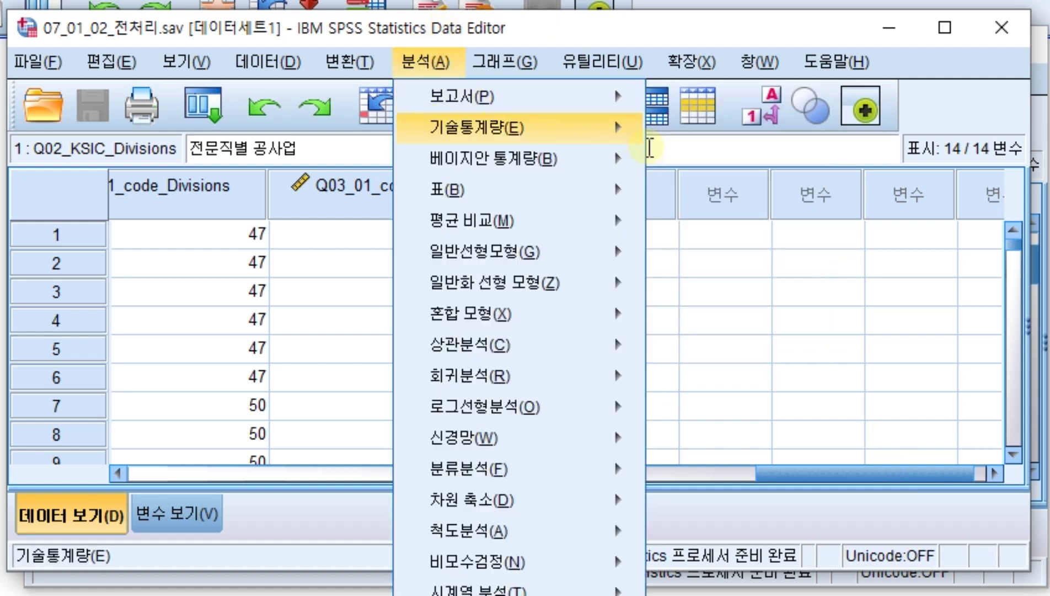